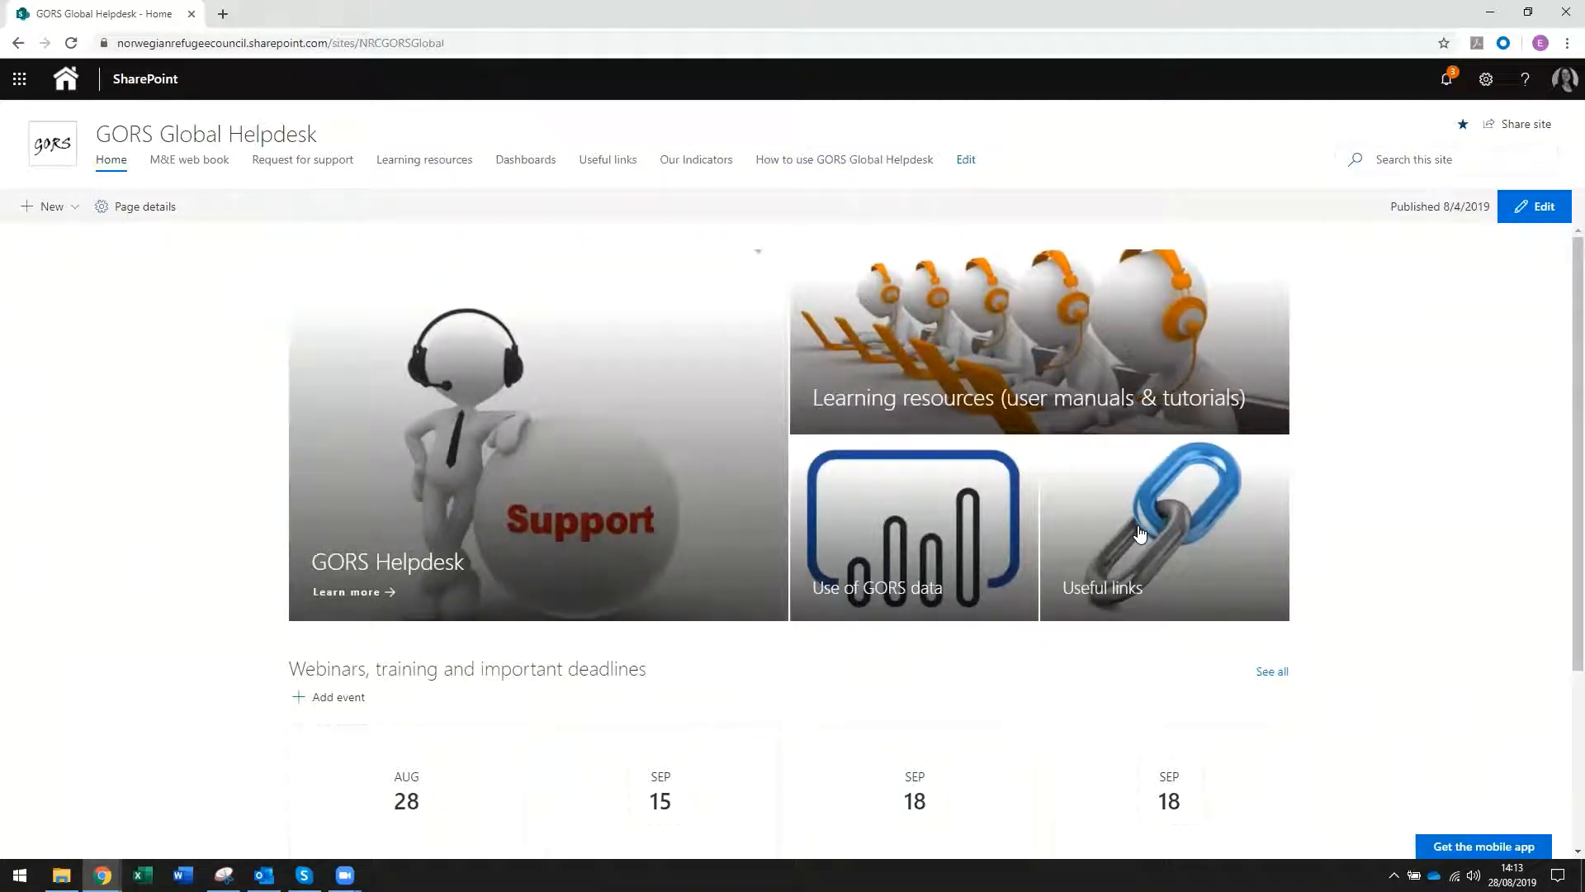
- Look over the GORS Global Helpdesk home page and its upcoming events, and open the Learning resources page
scroll(243, 648, "down", 2)
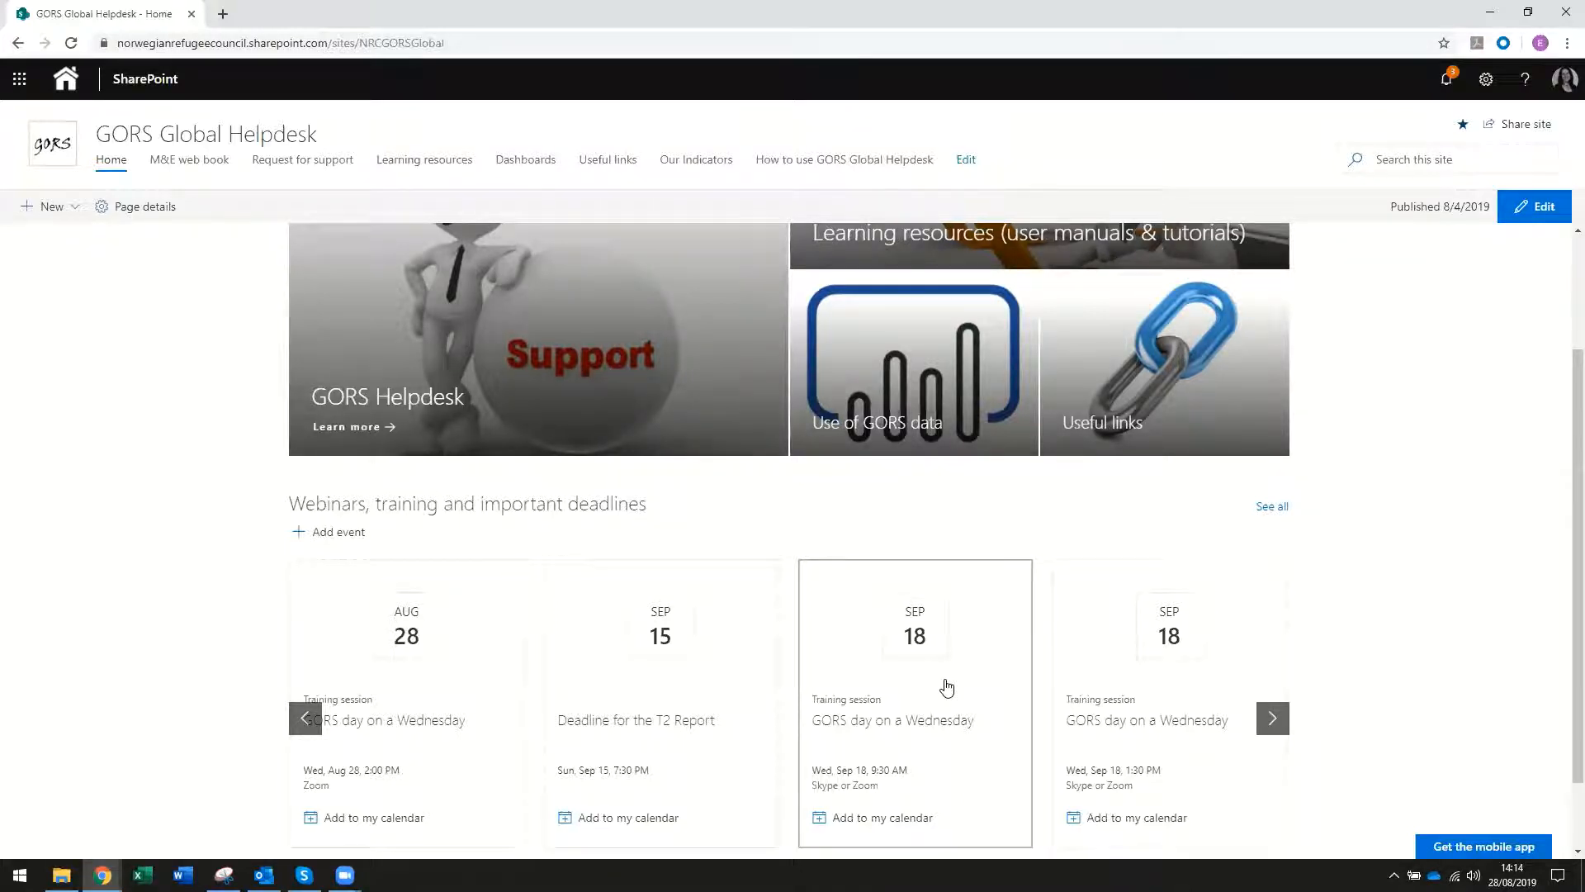
scroll(946, 687, "up", 2)
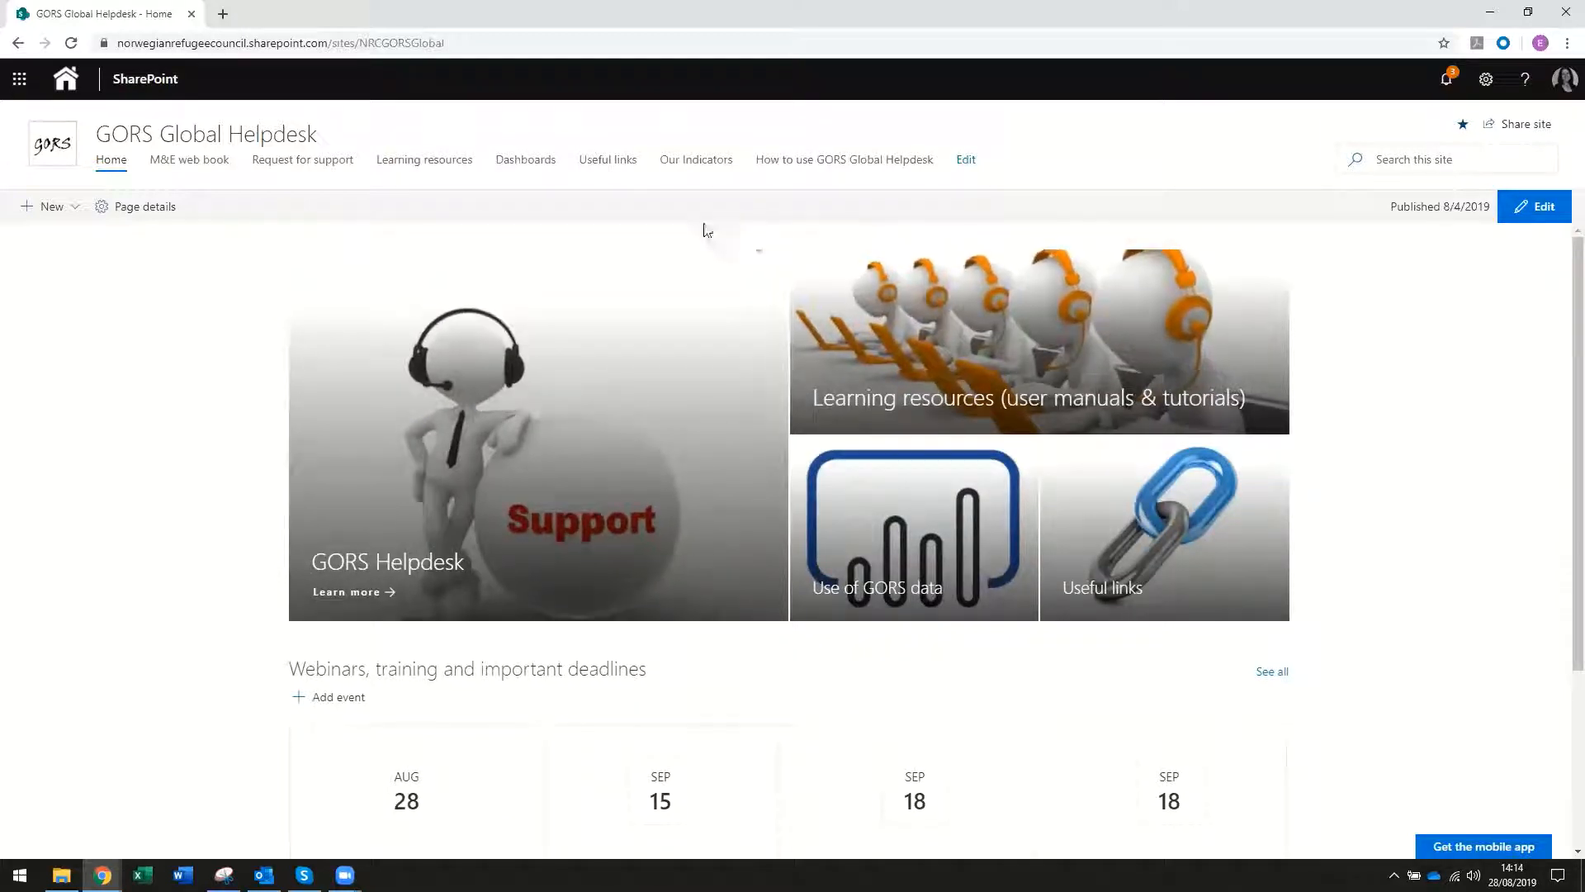
left_click(422, 162)
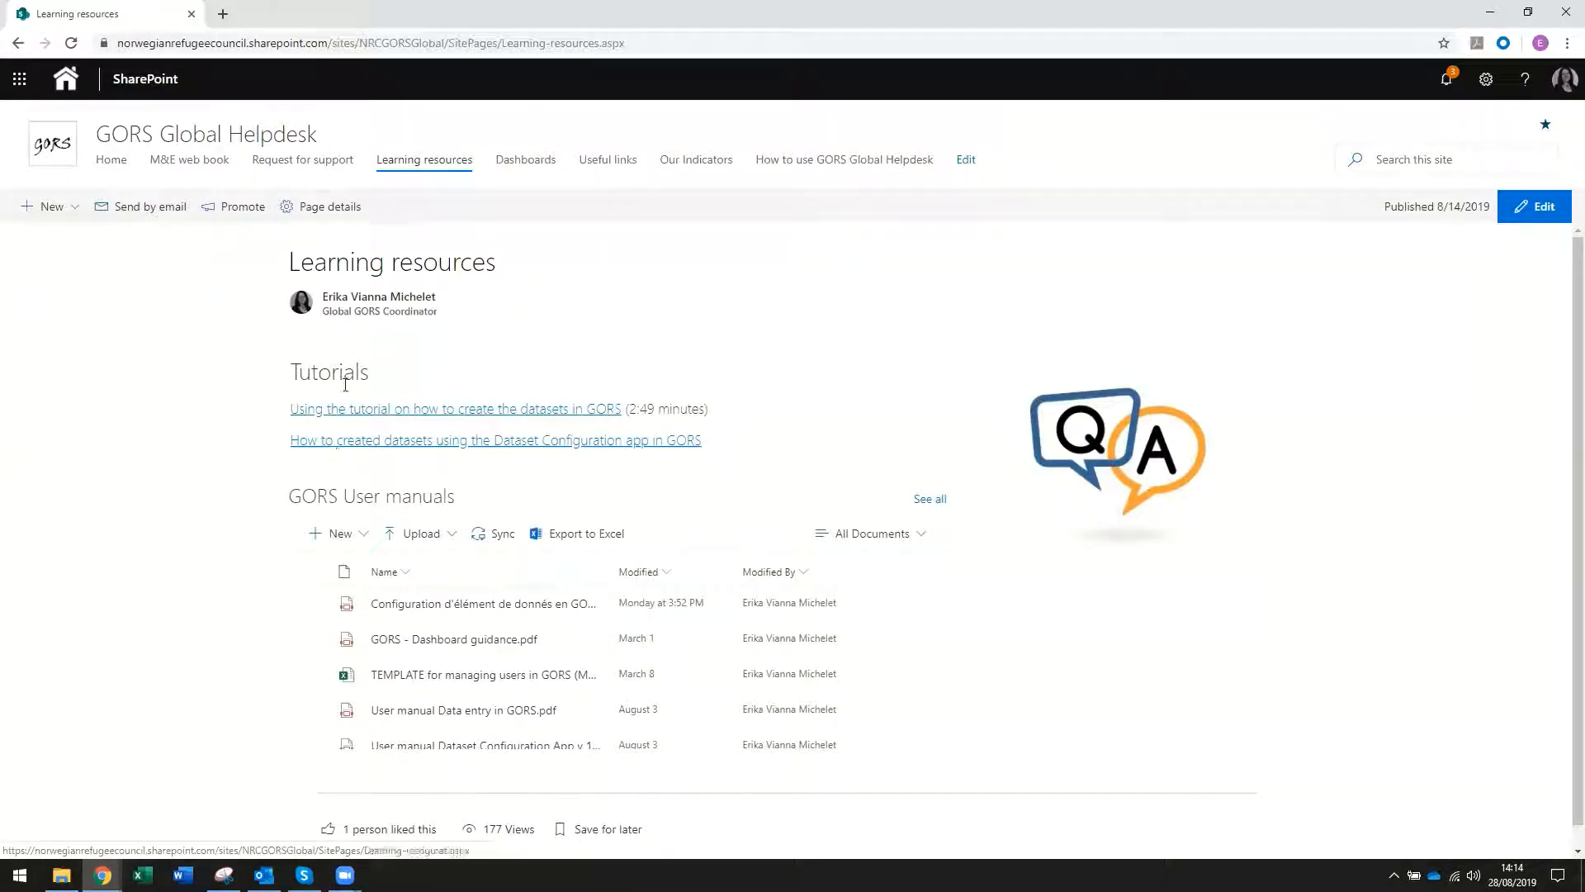
- Open the tutorial on creating datasets with the Dataset Configuration app and look through its Step 3: Organisation Units page
left_click(369, 443)
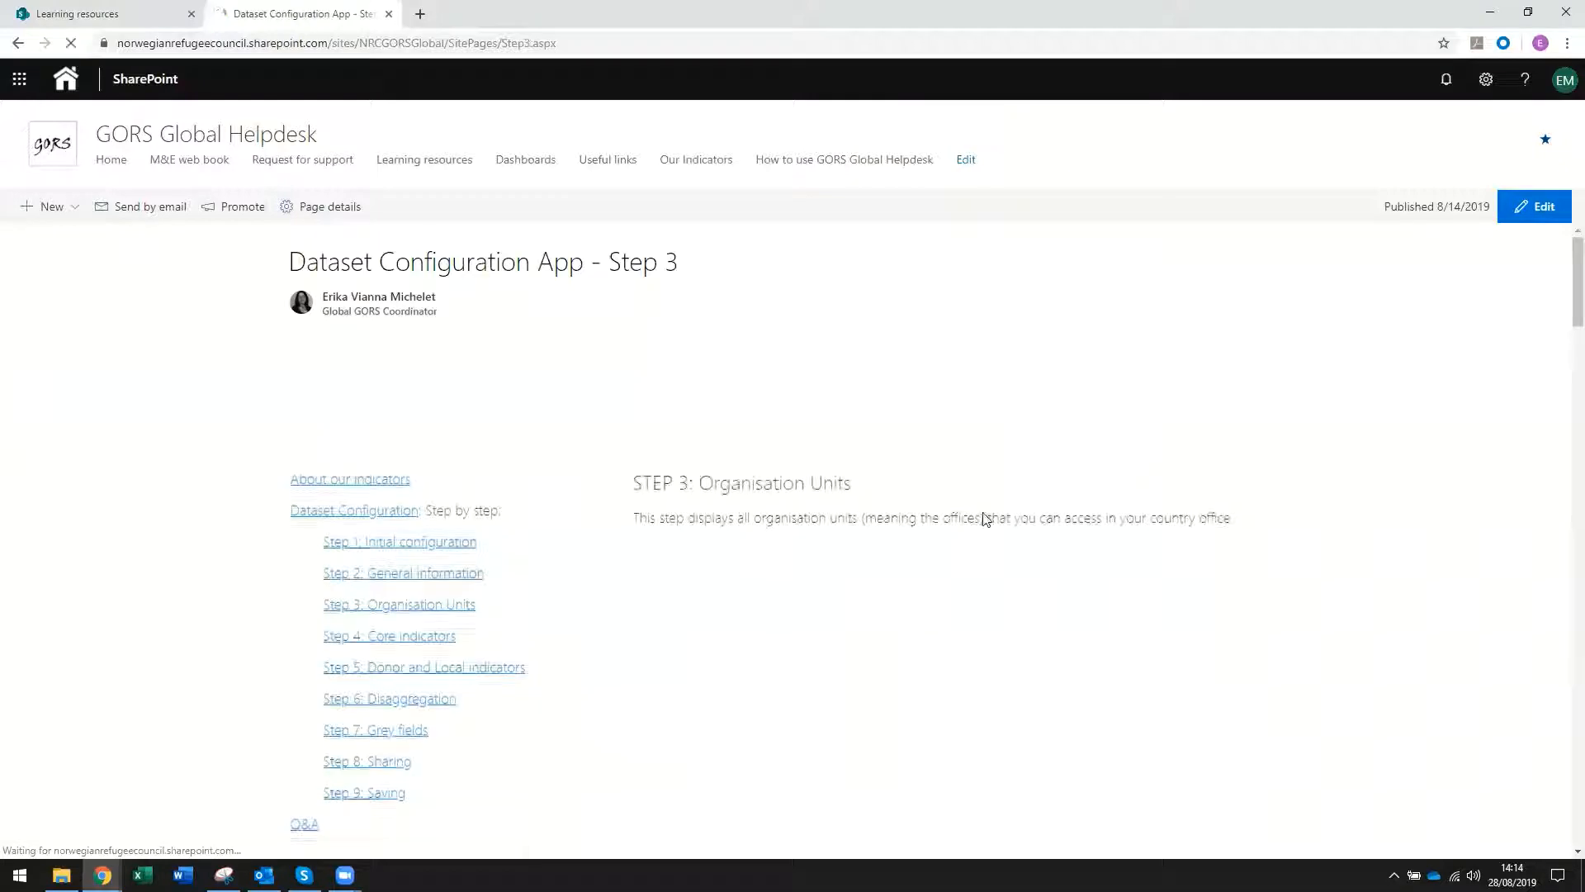
scroll(848, 640, "down", 3)
scroll(847, 639, "down", 10)
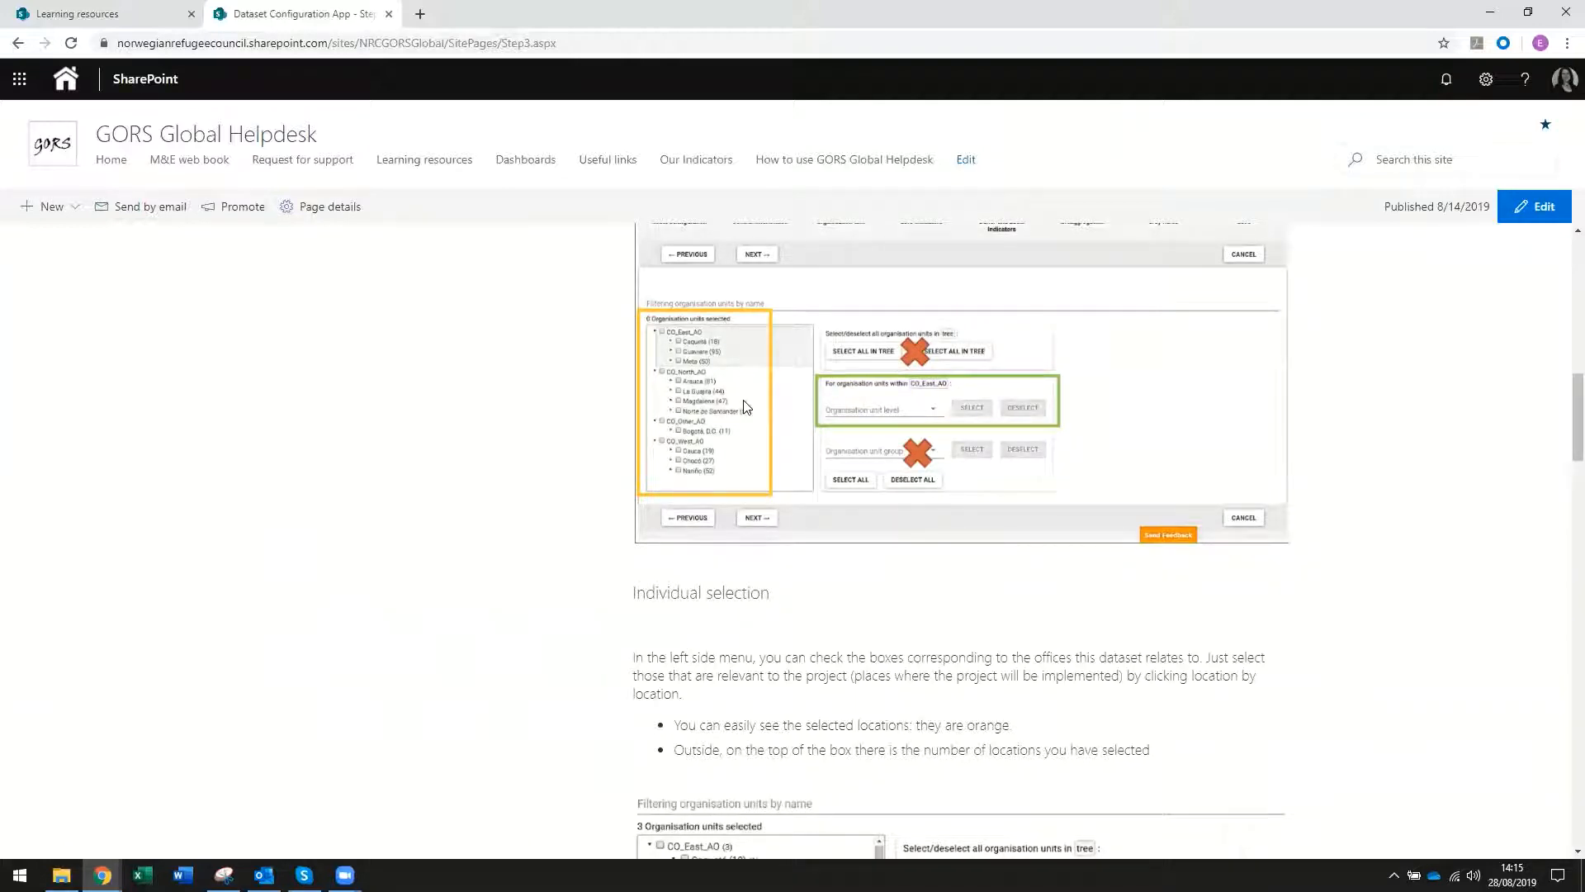
scroll(641, 564, "up", 10)
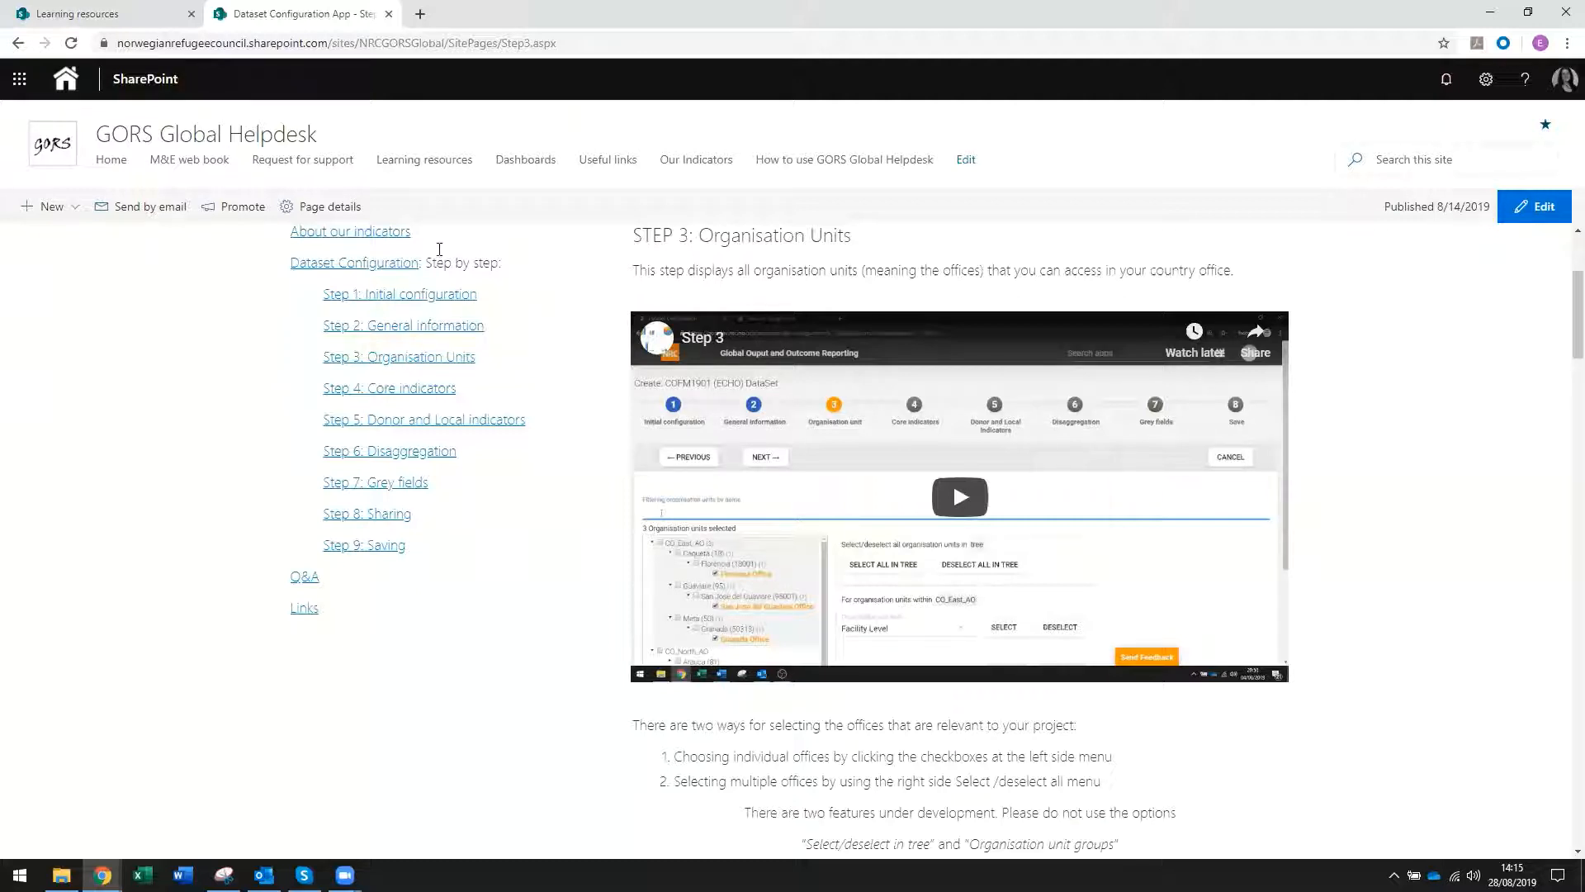
- Return to Learning resources, open the user manual "Using Pivot Table in GORS.pdf" and read through to its Data section
left_click(425, 159)
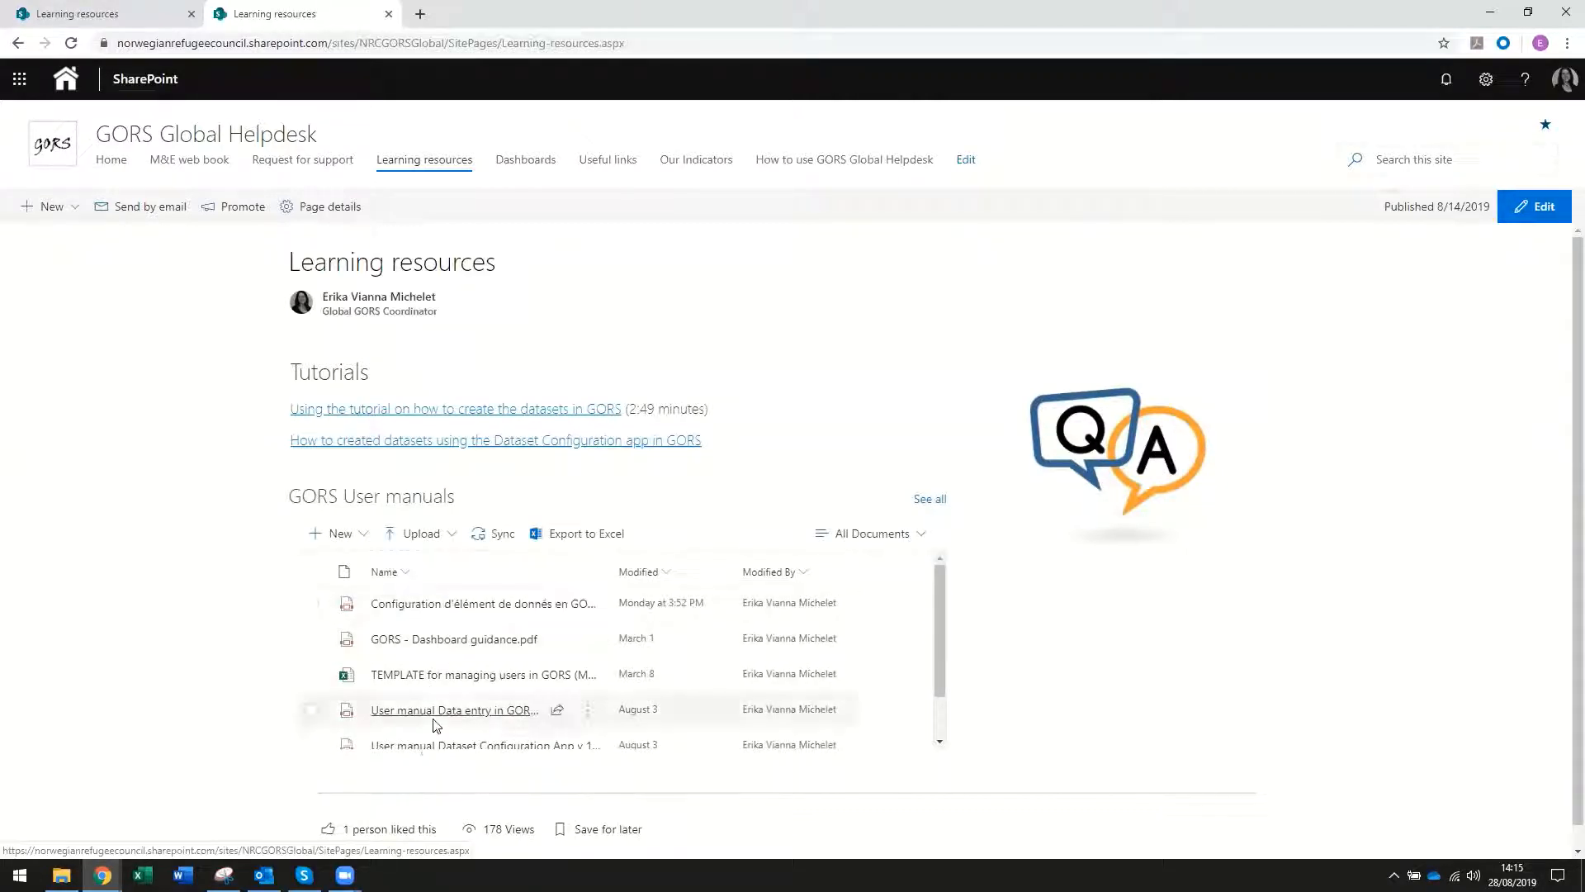
scroll(436, 670, "down", 1)
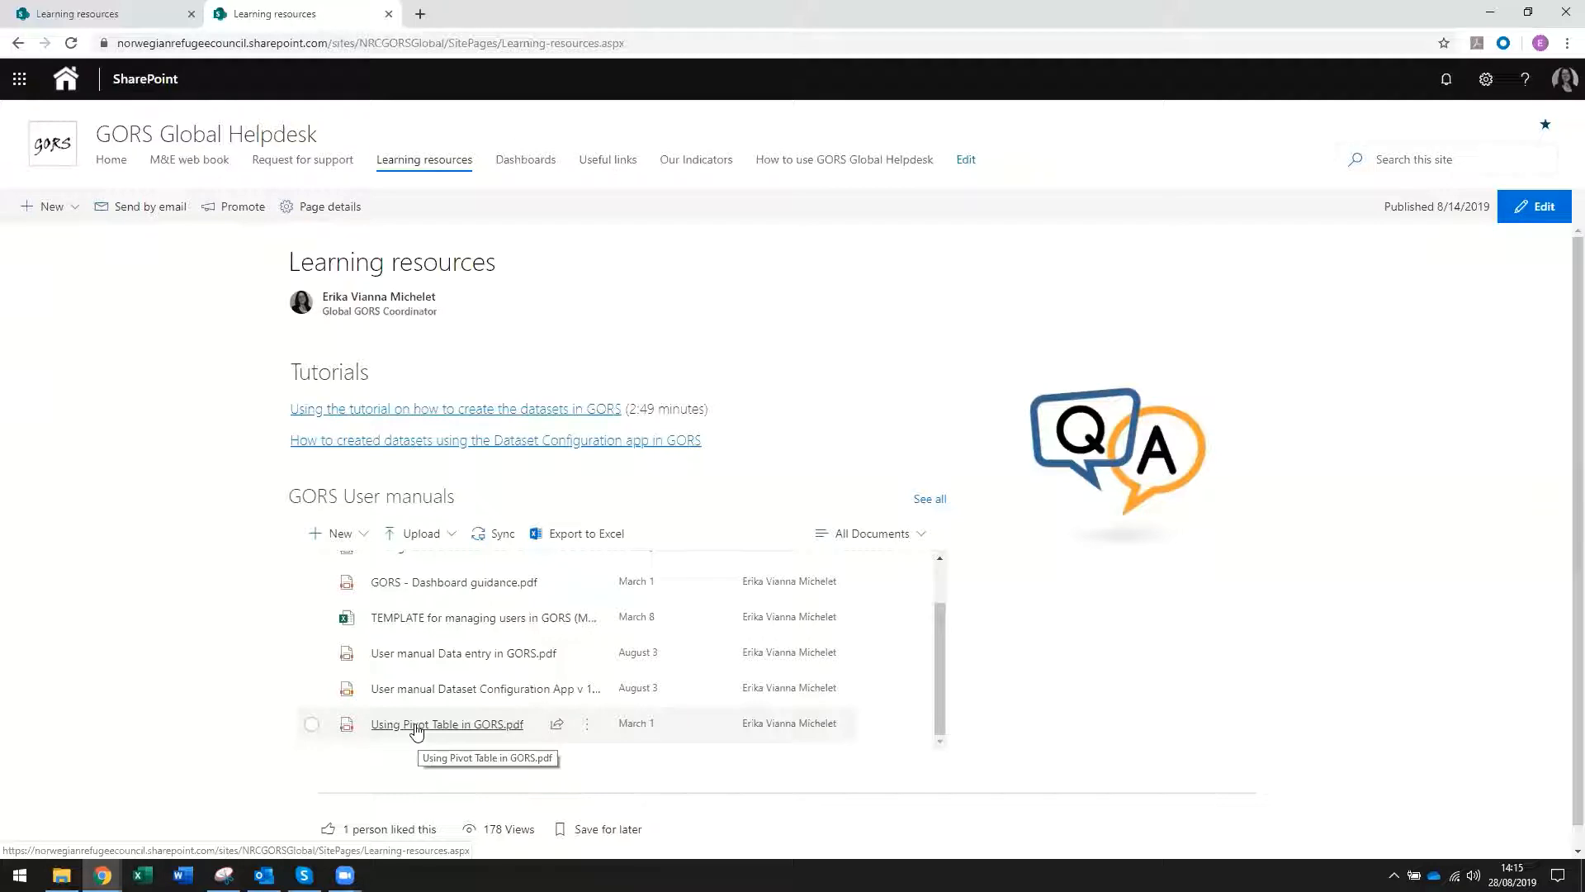
left_click(415, 727)
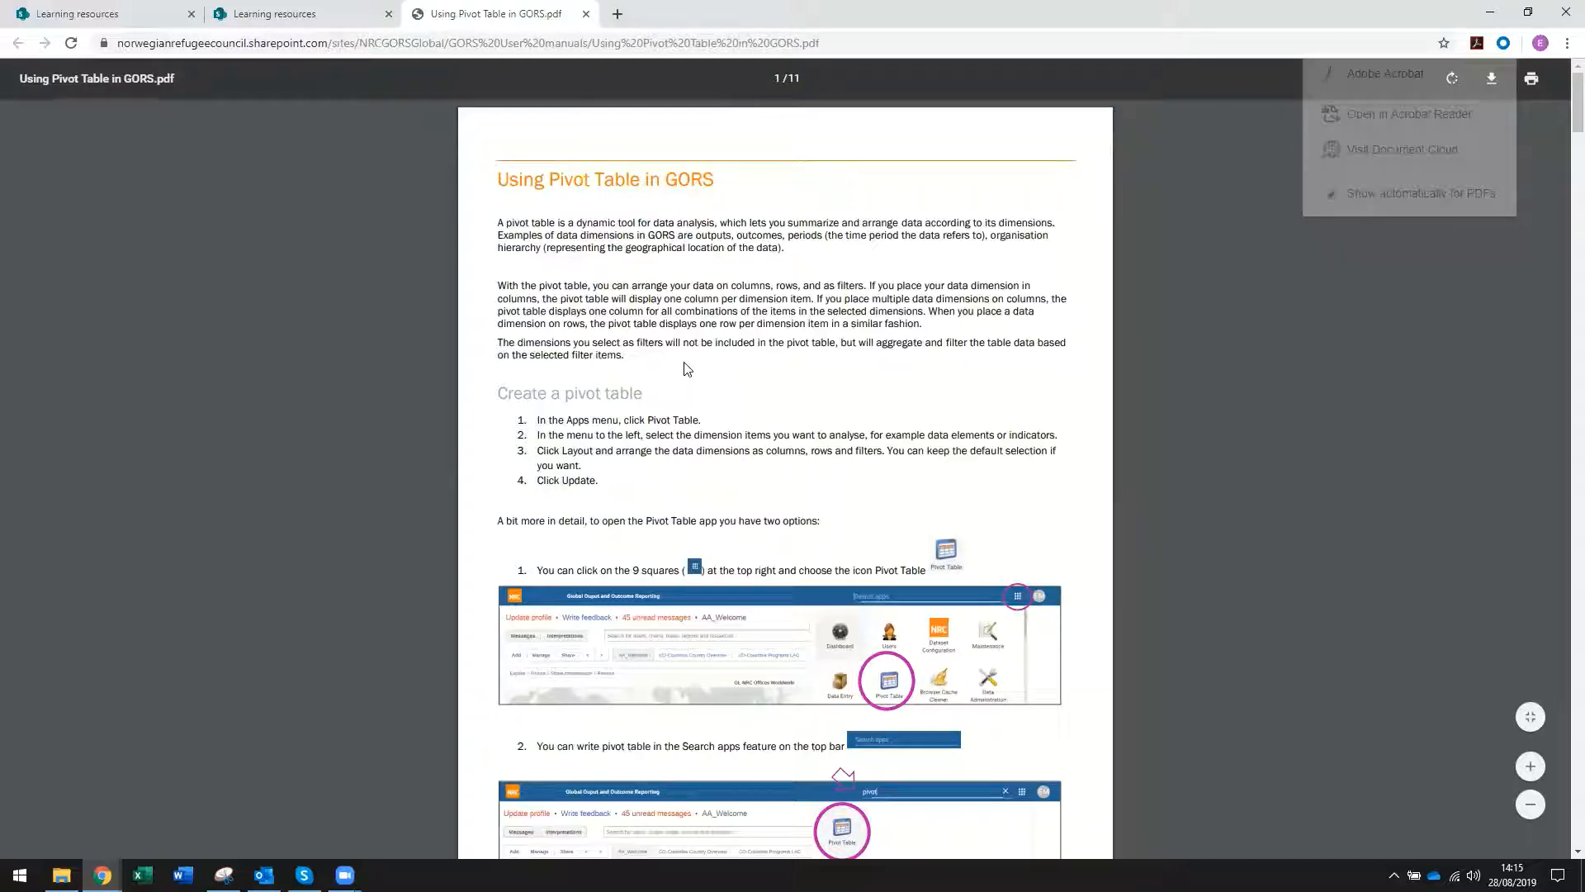
scroll(904, 338, "down", 4)
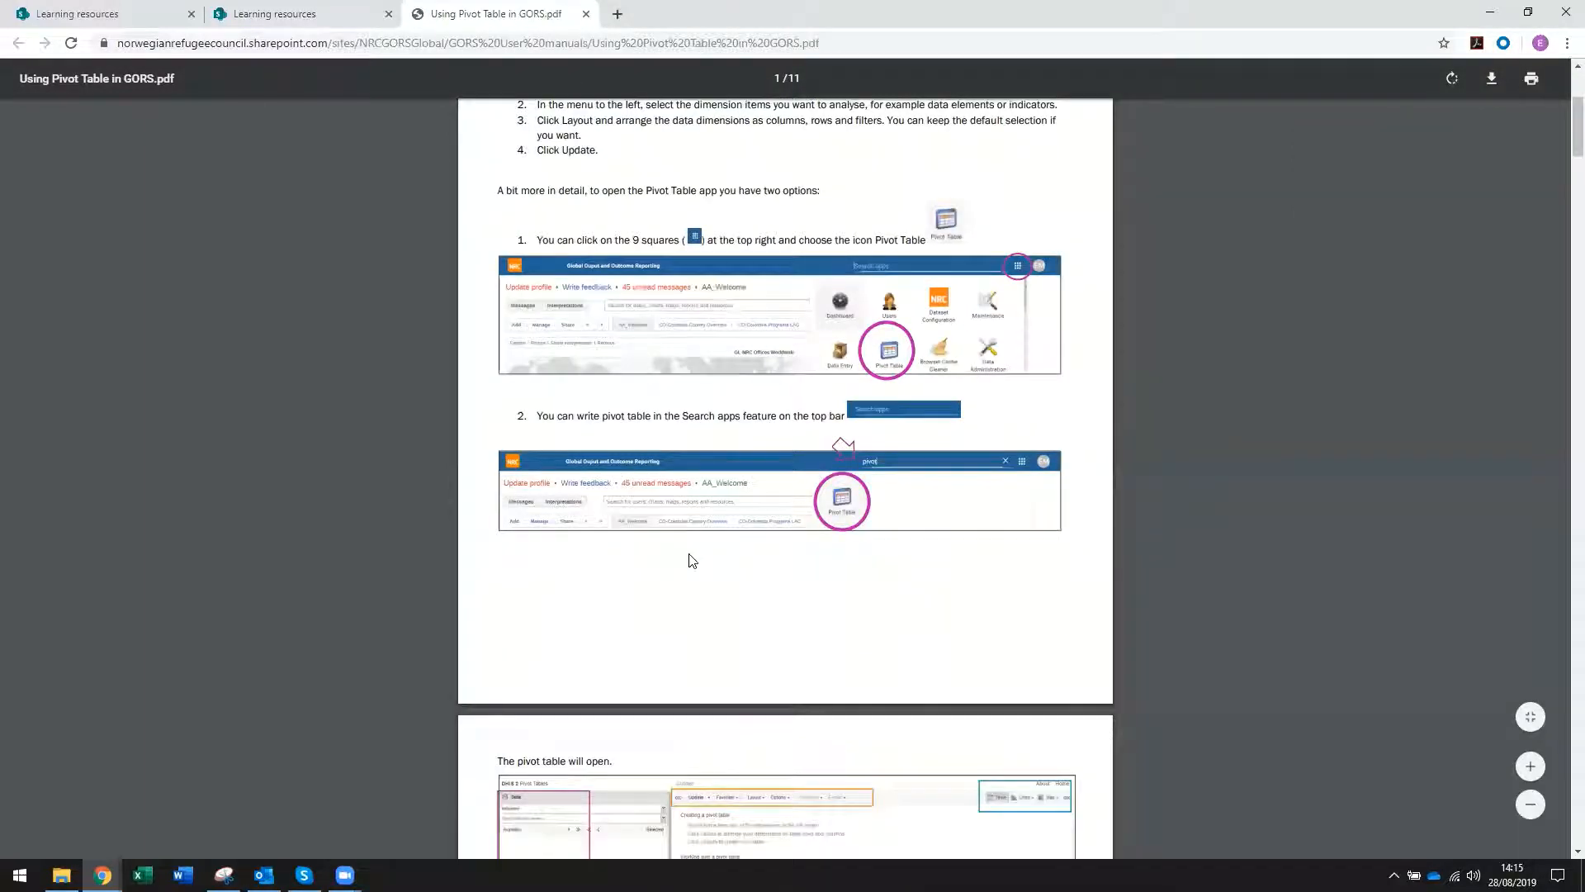
scroll(690, 555, "down", 3)
scroll(637, 637, "down", 4)
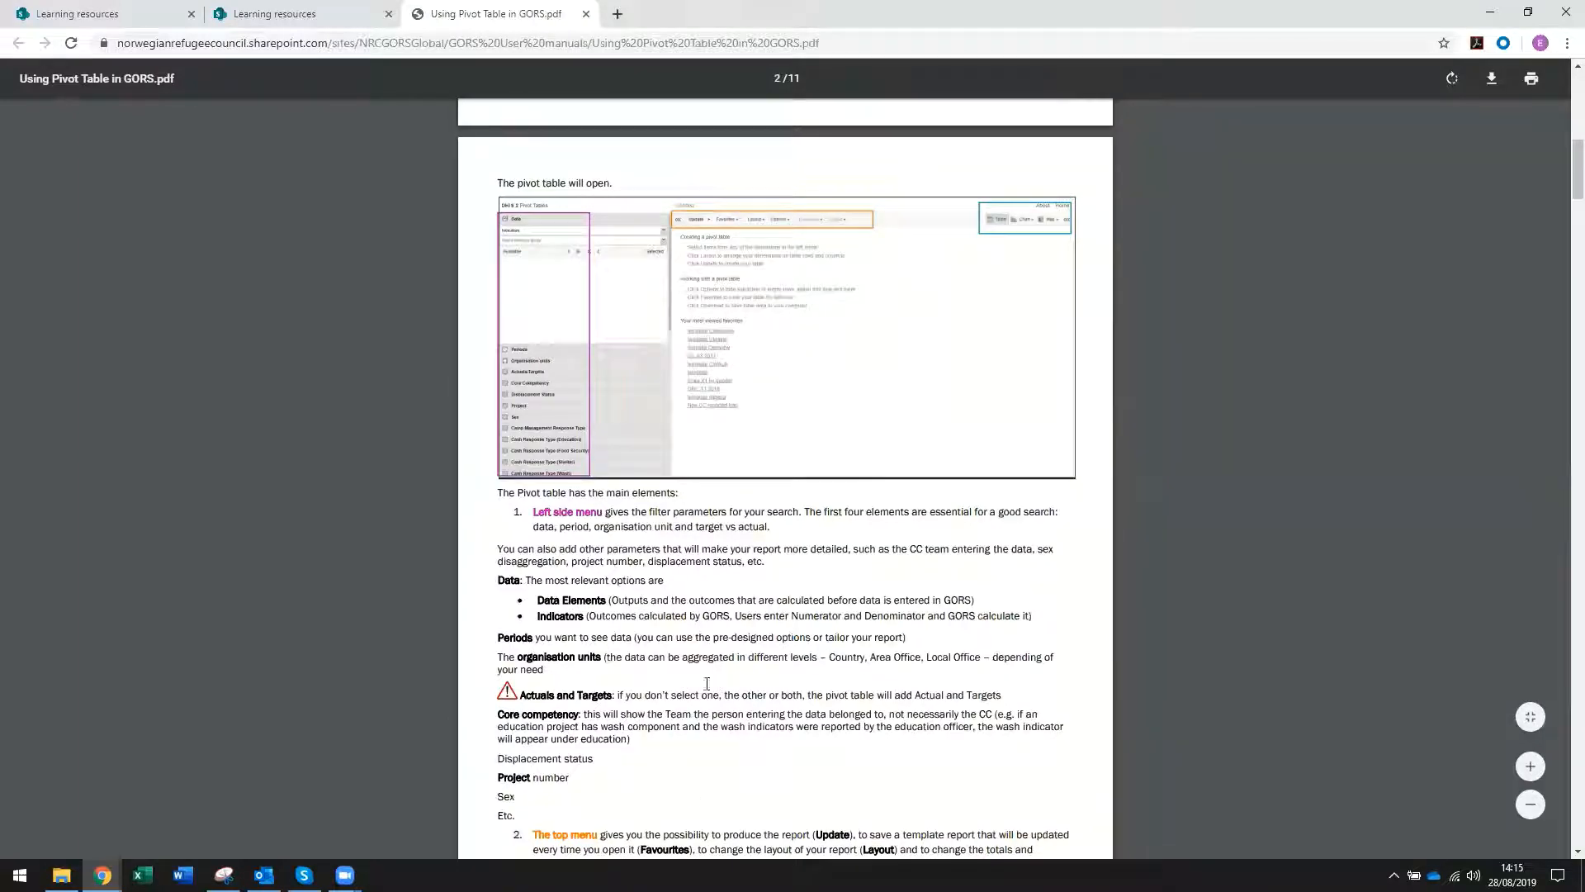
scroll(703, 683, "down", 5)
scroll(703, 683, "down", 5)
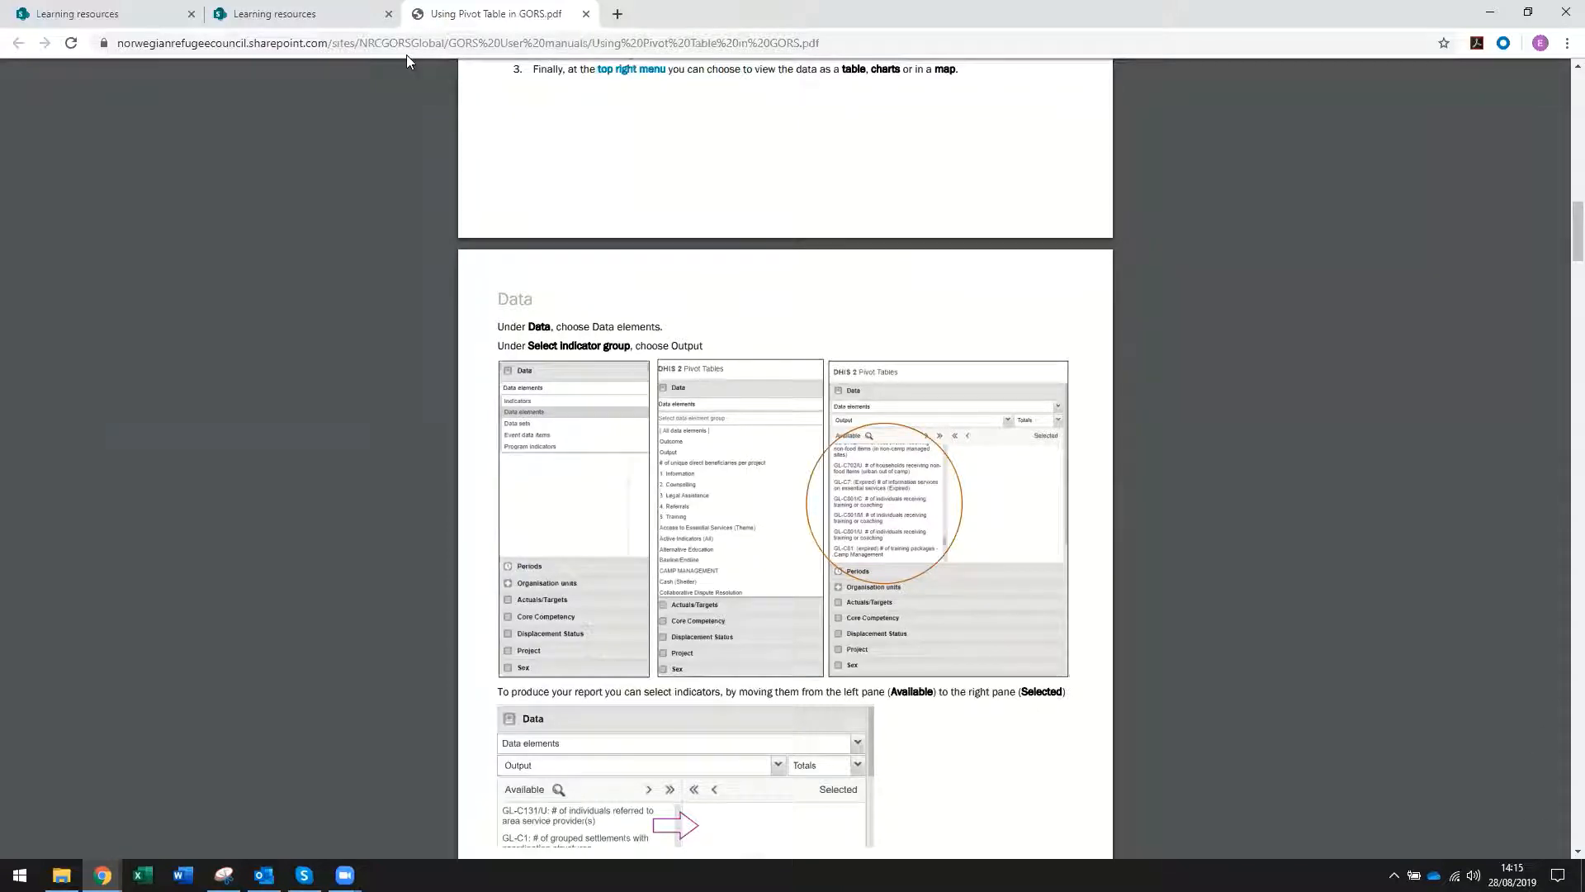
- Go back to Learning resources and view its Q&A page, followed by the M&E web book site
left_click(346, 14)
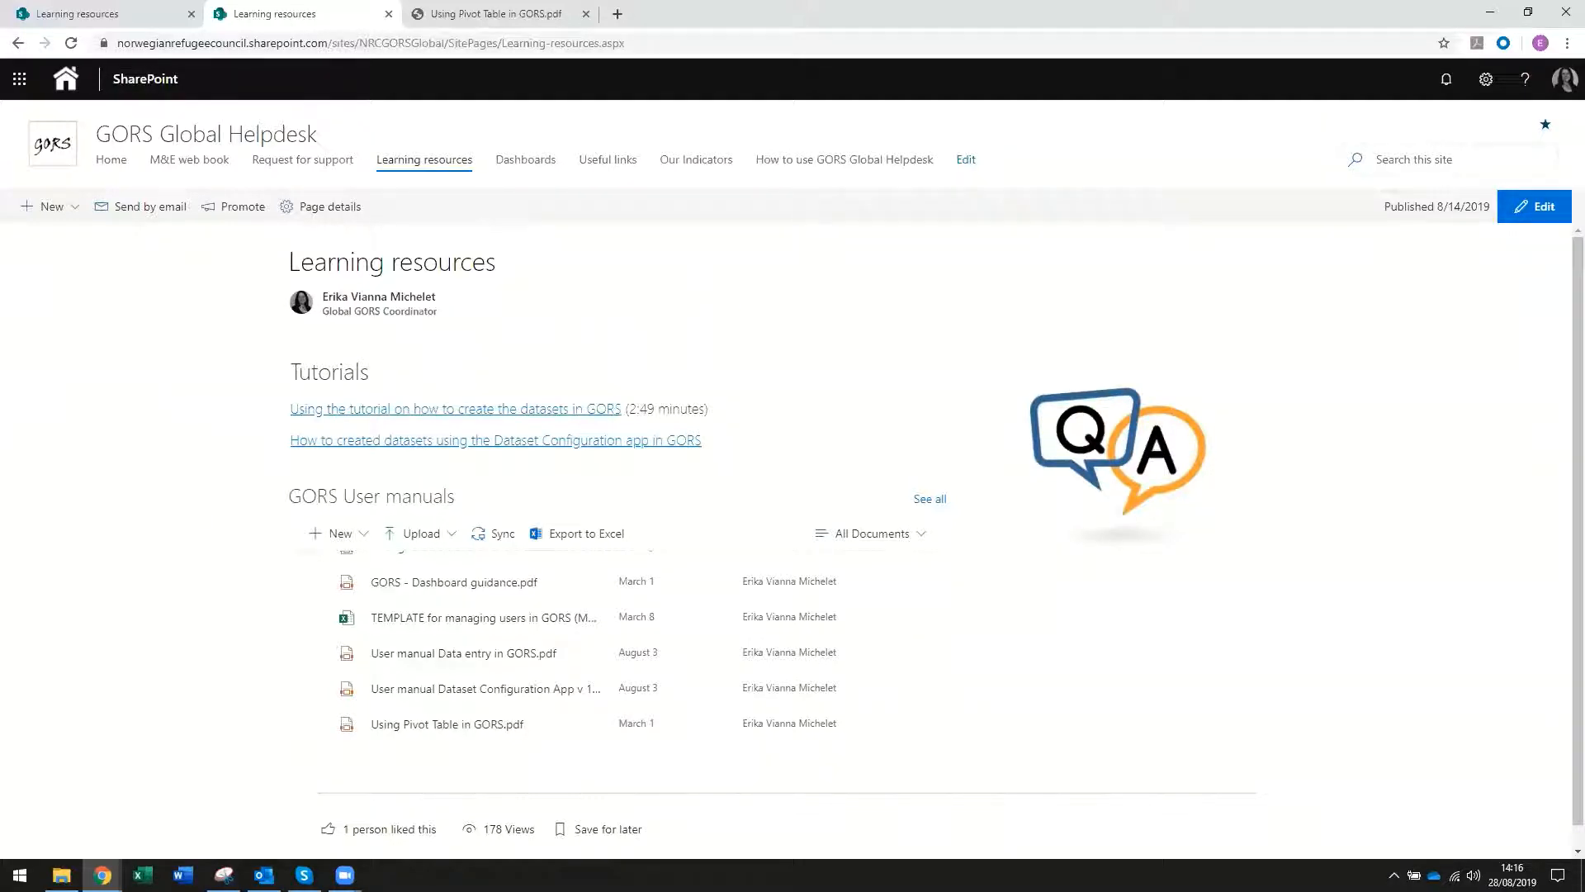
scroll(1098, 547, "down", 1)
left_click(1098, 548)
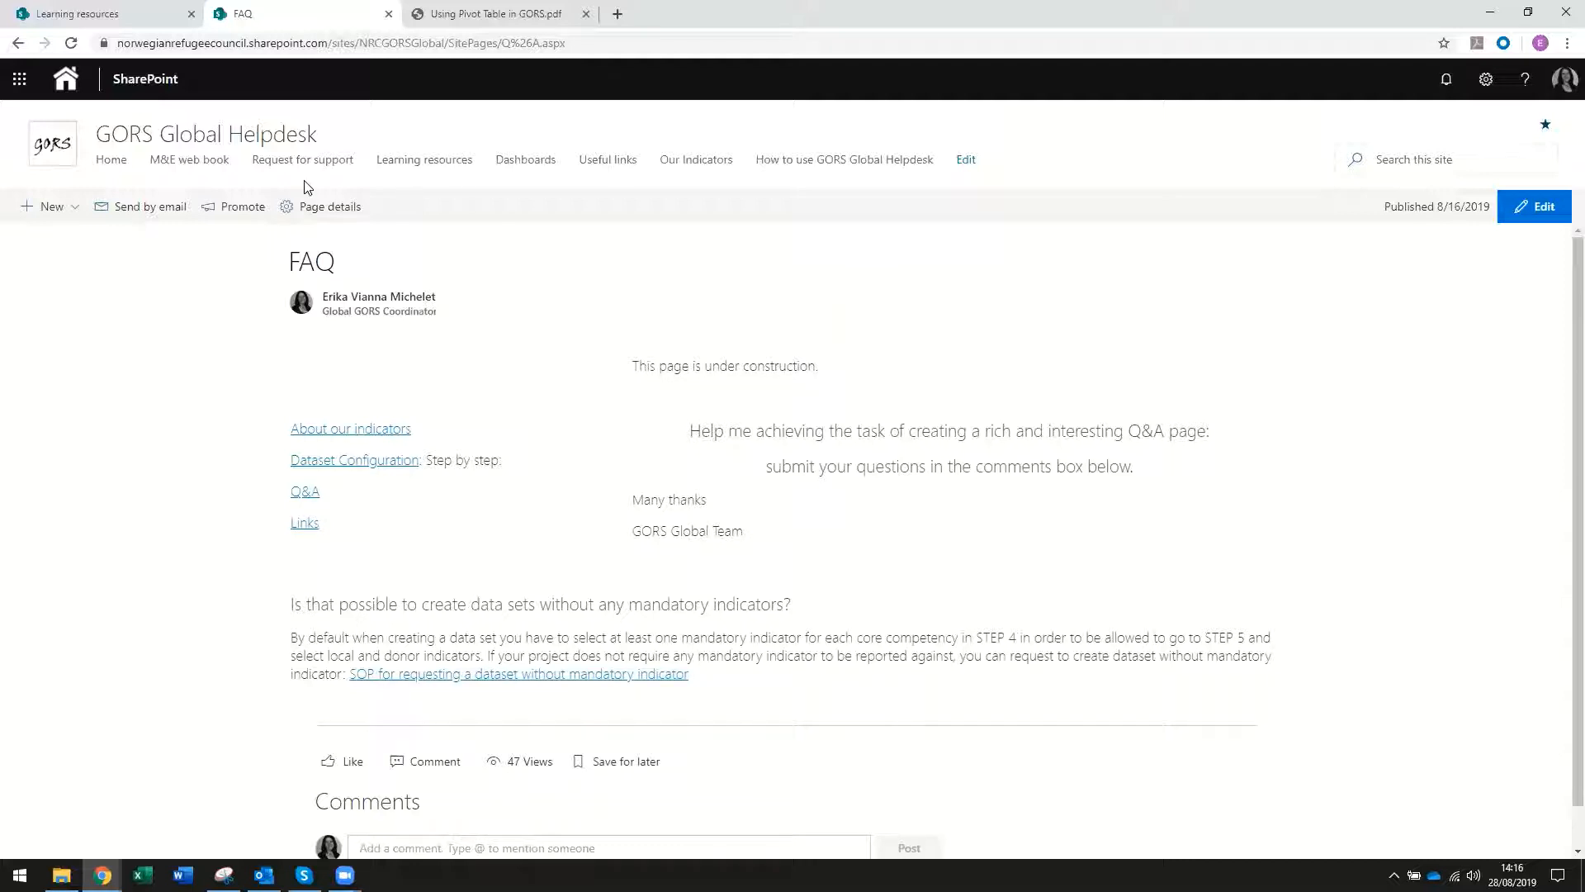
left_click(206, 165)
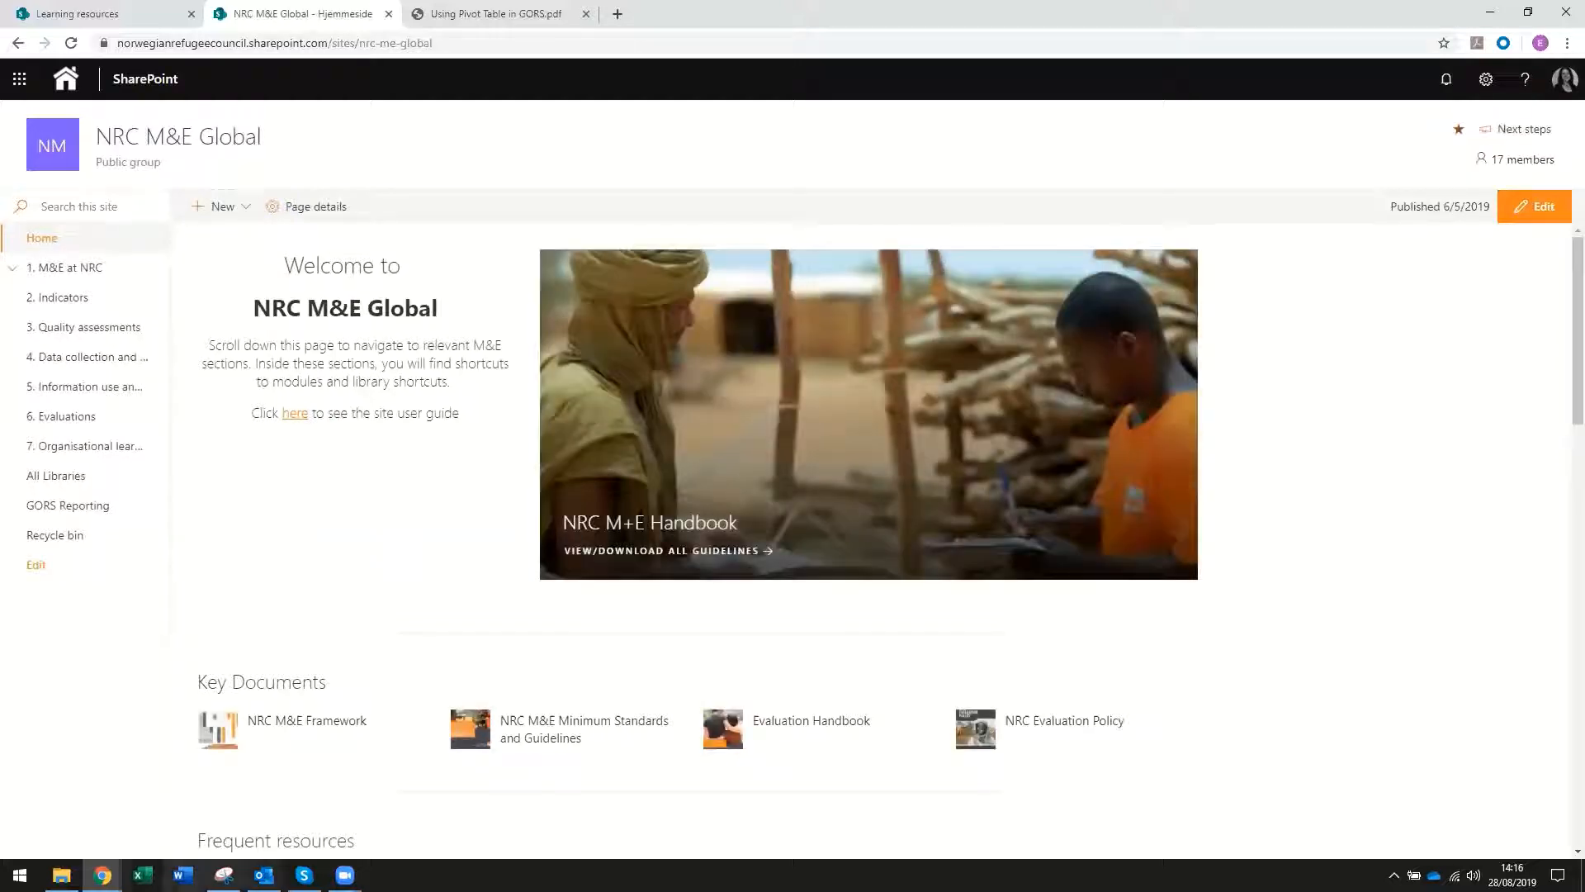
- Switch to the GORS reporting window, maximise it and review the charts on the AAA_Iraq dashboard
mouse_move(103, 875)
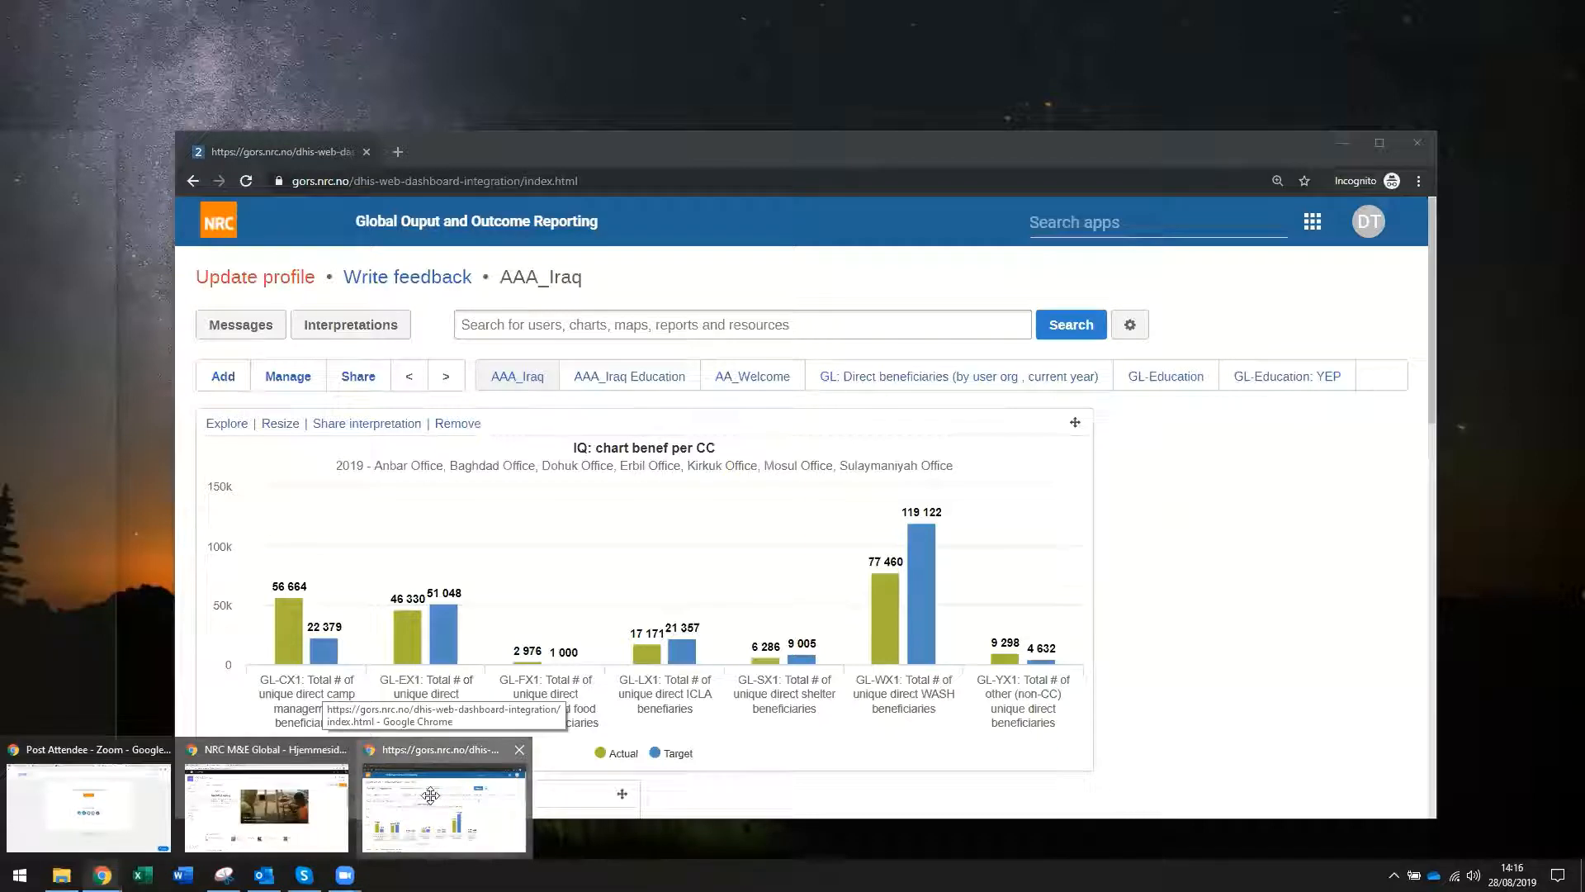
left_click(435, 802)
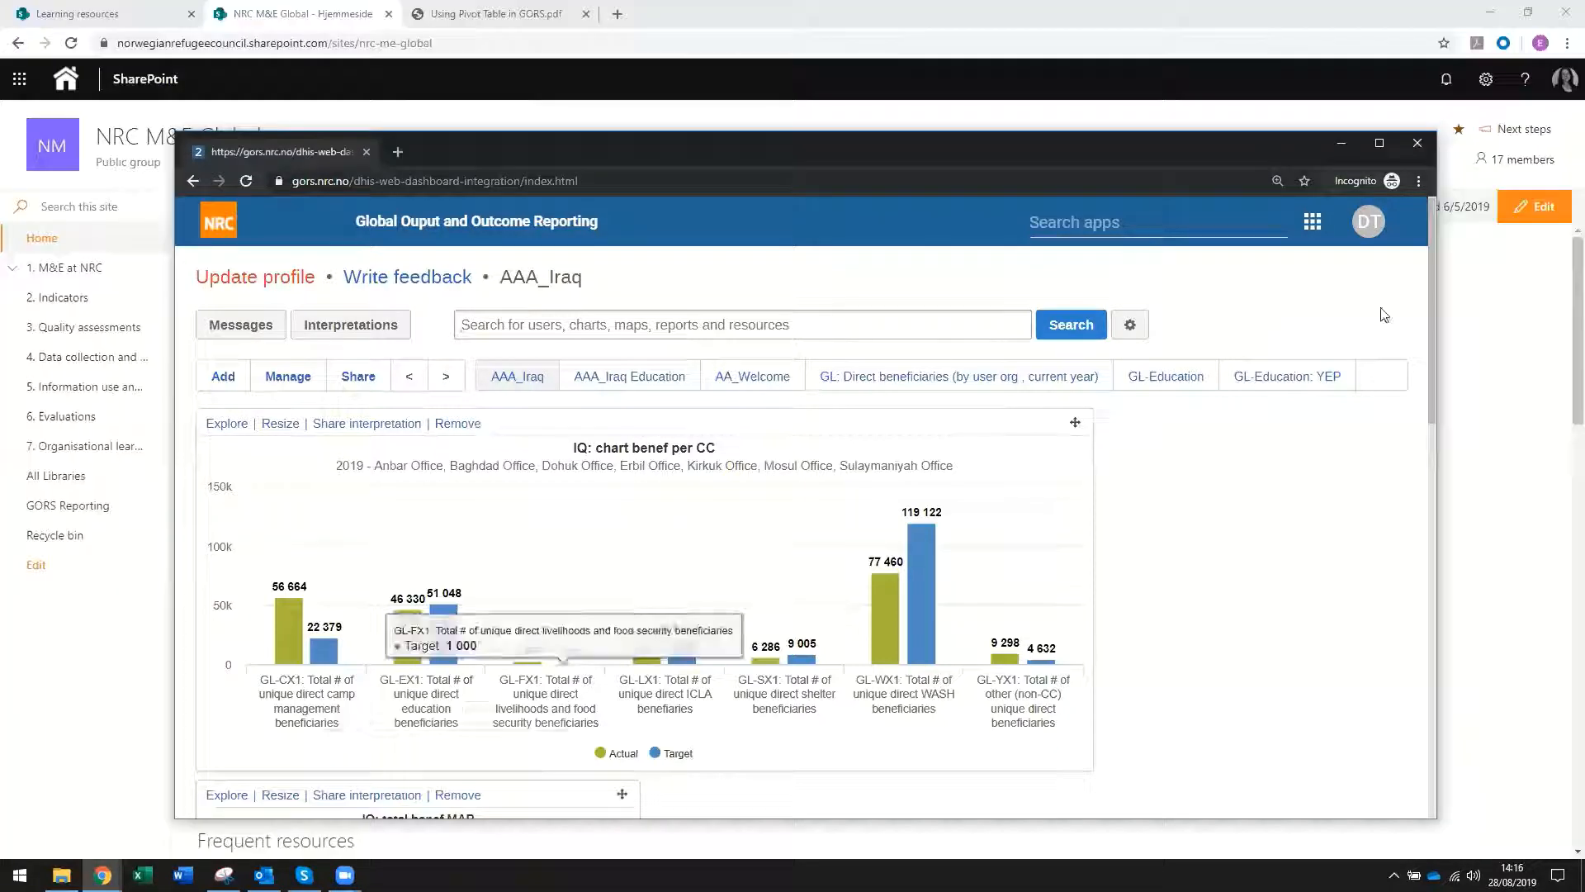
left_click(1378, 146)
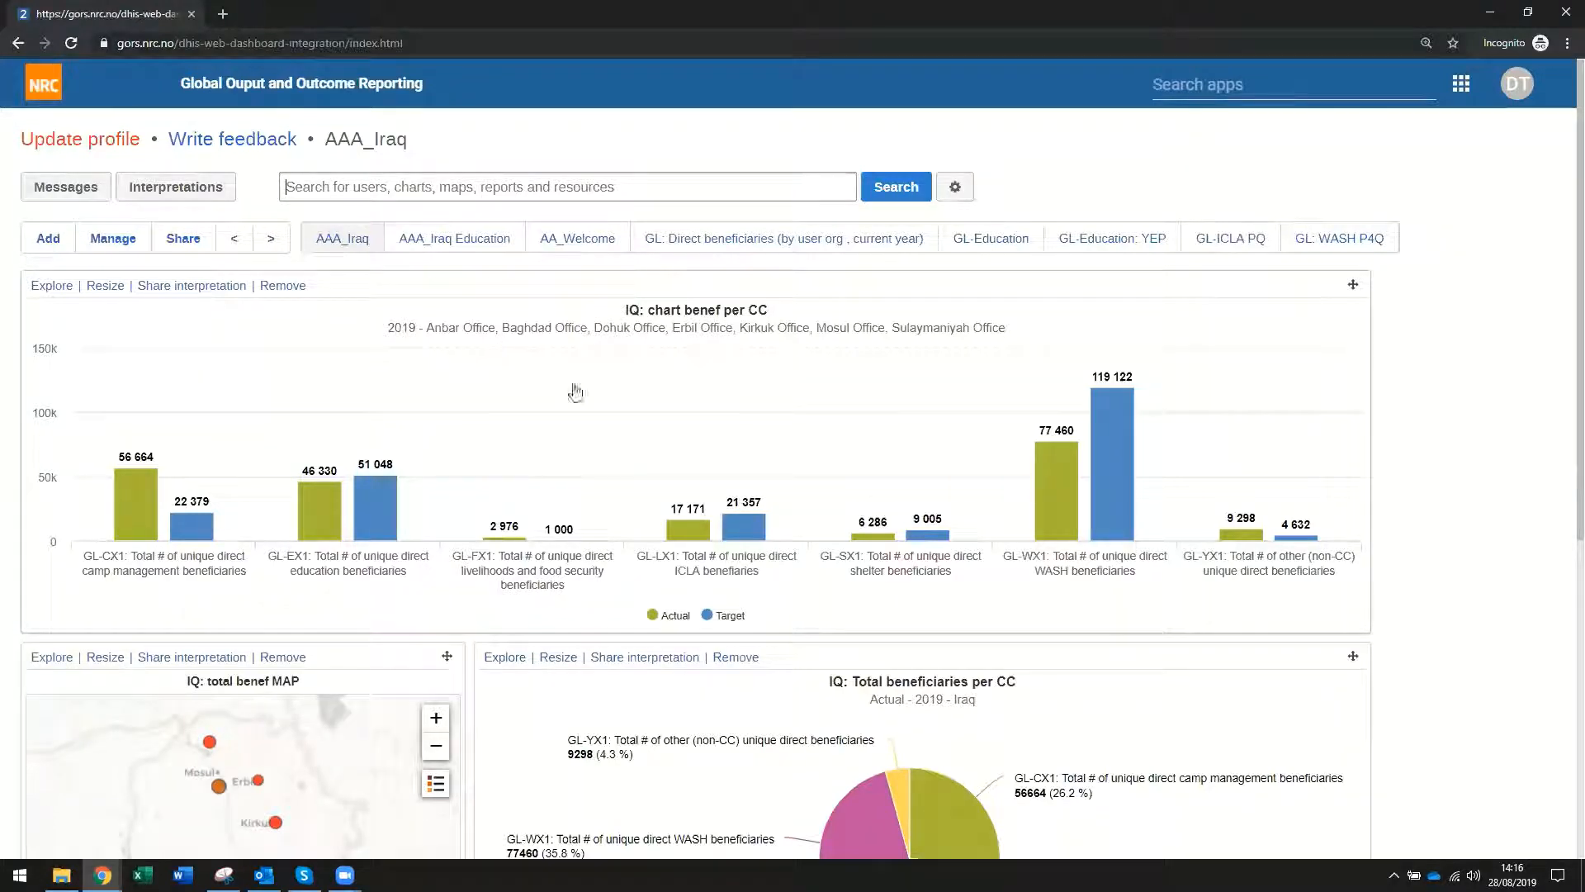
scroll(677, 628, "down", 4)
scroll(727, 591, "up", 4)
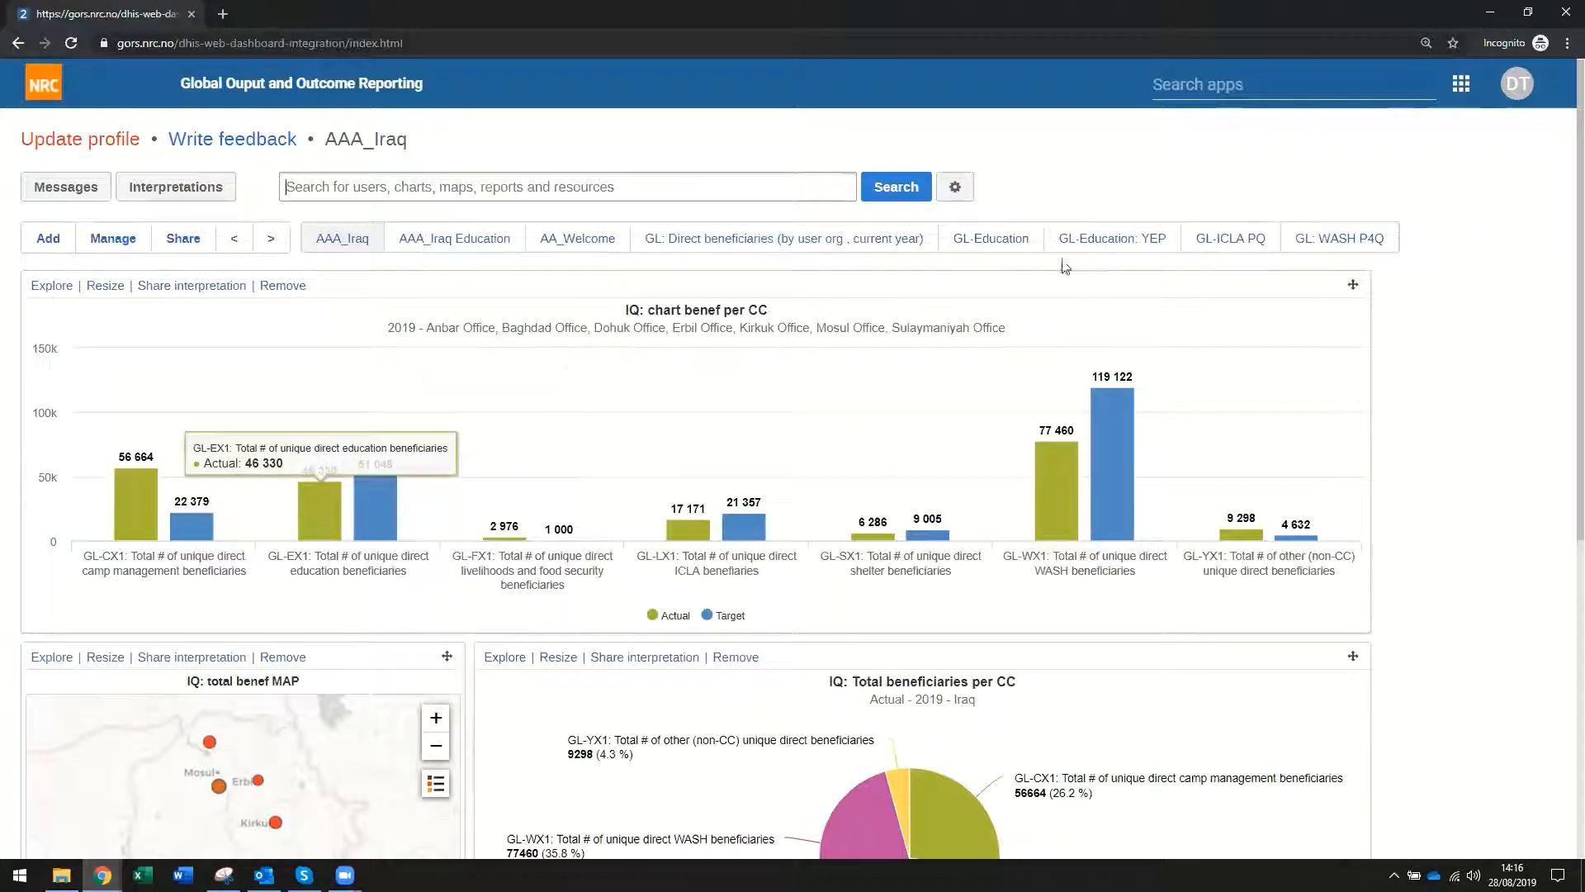
- Open the Pivot Table app and set the data type to Data elements
left_click(1463, 86)
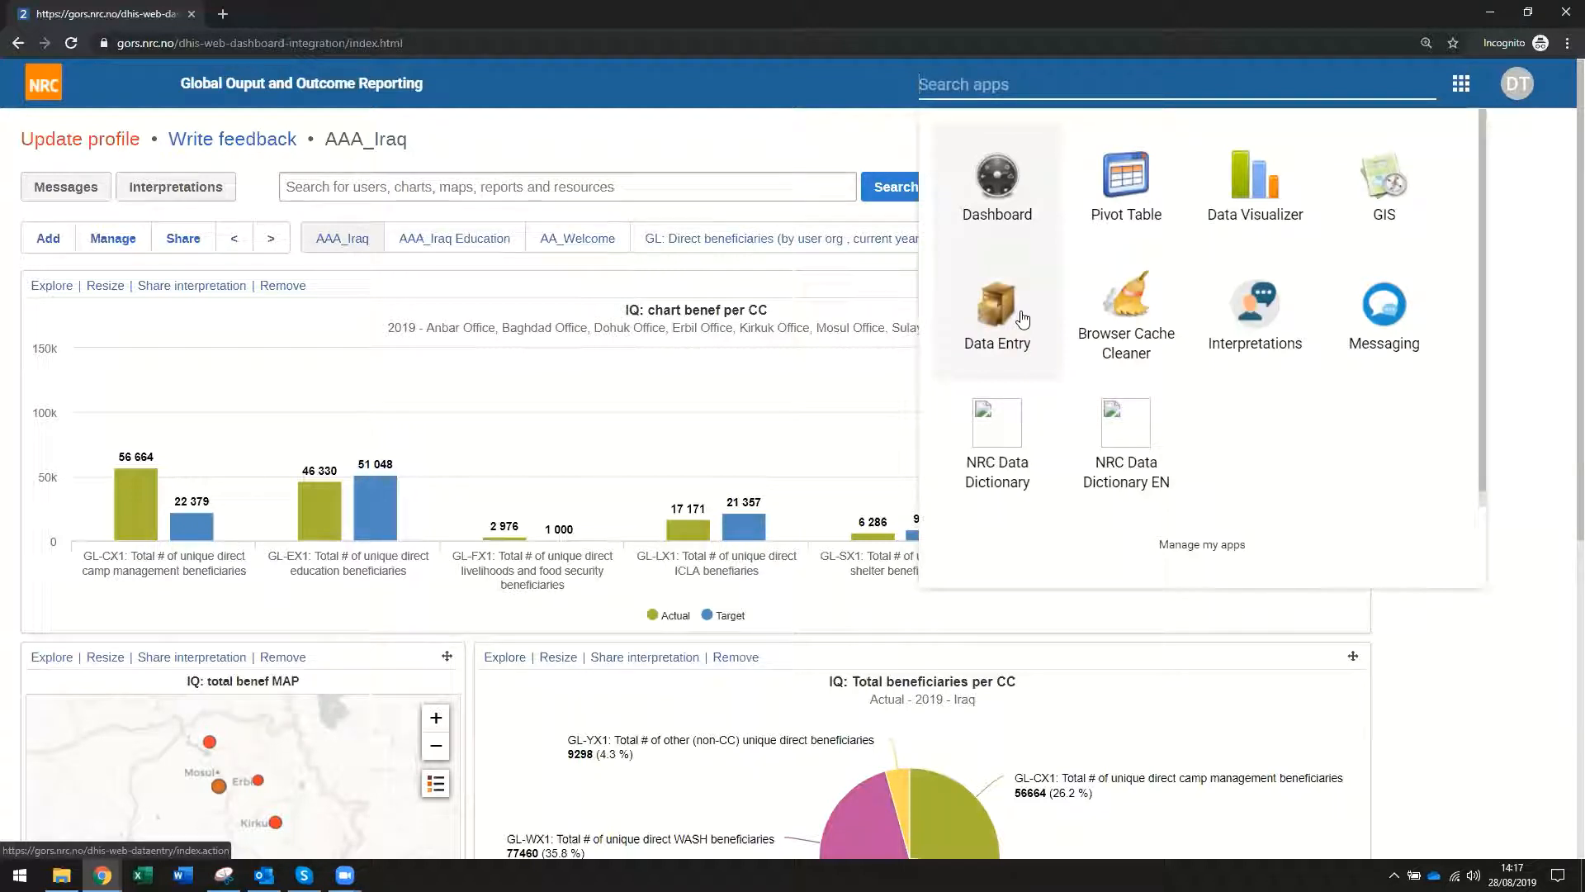
left_click(1144, 213)
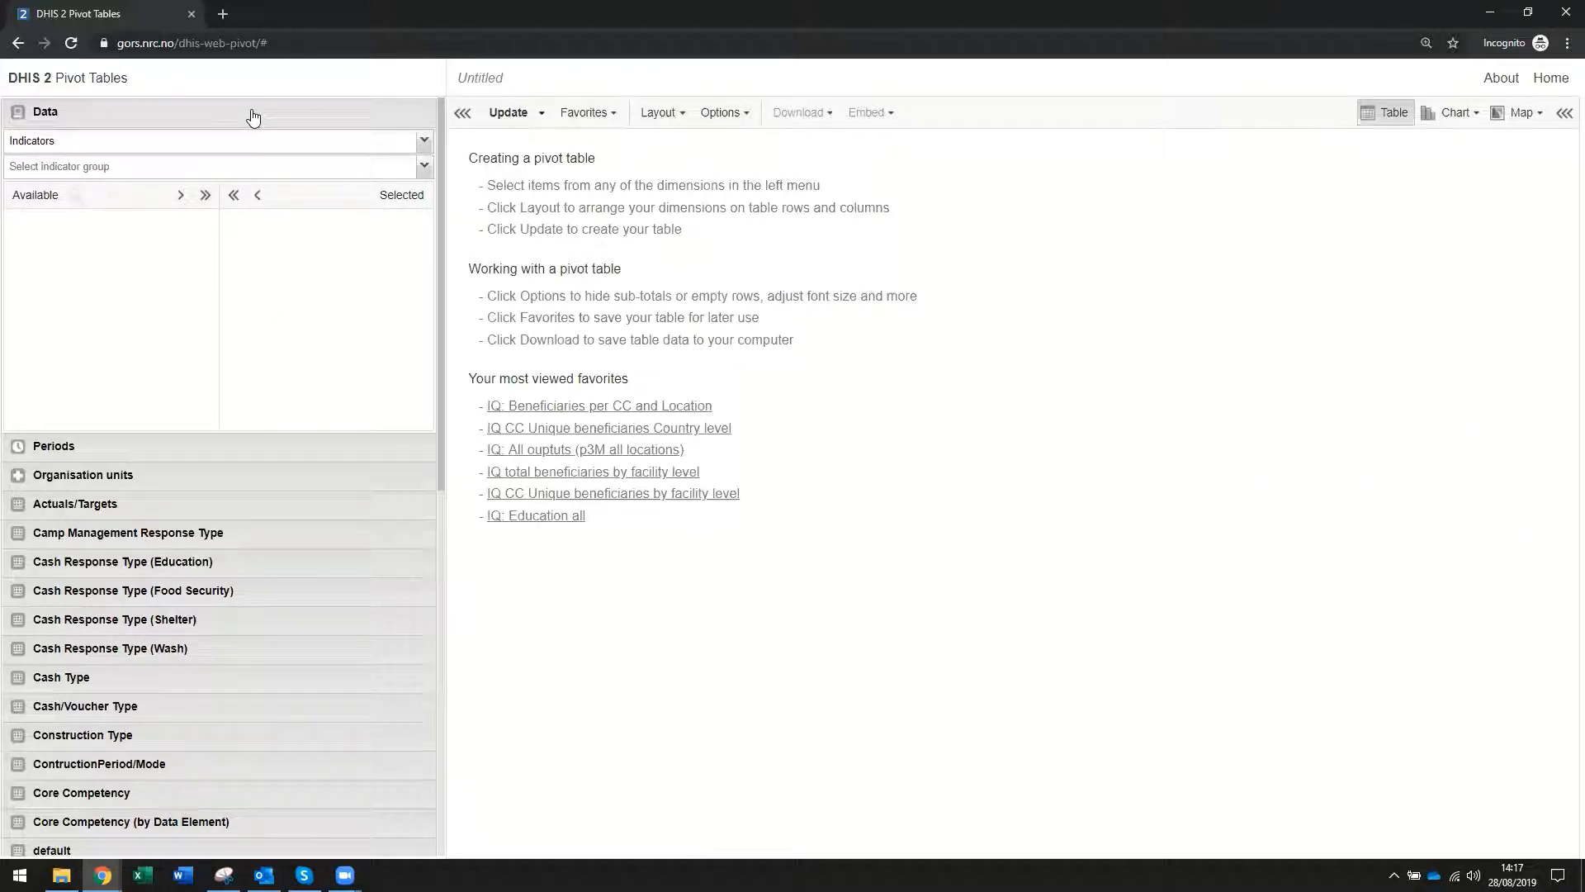
left_click(114, 145)
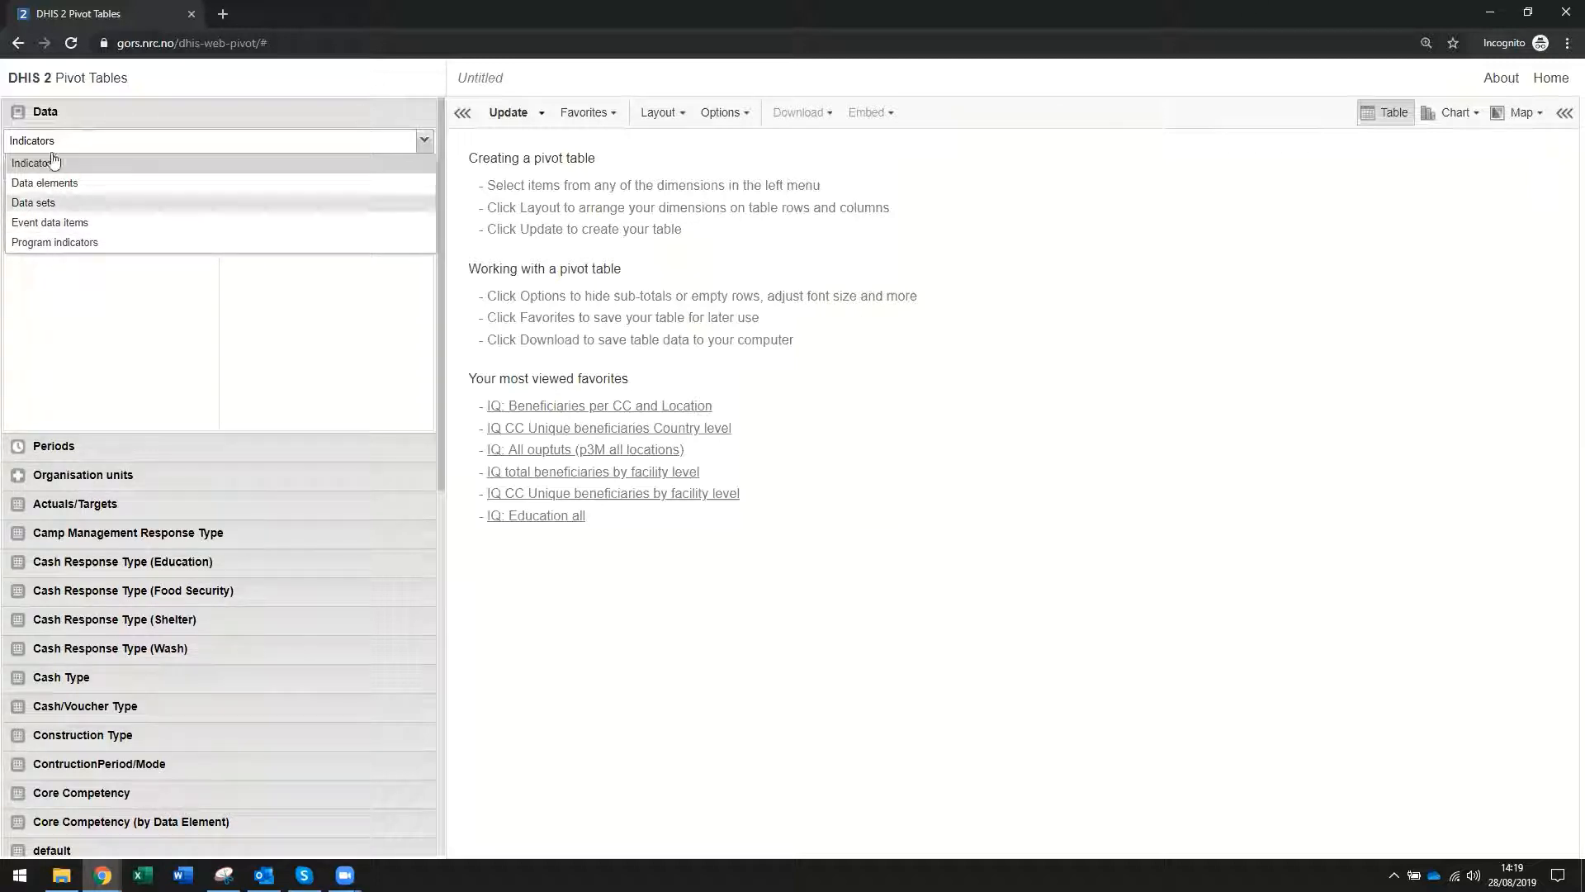
left_click(55, 186)
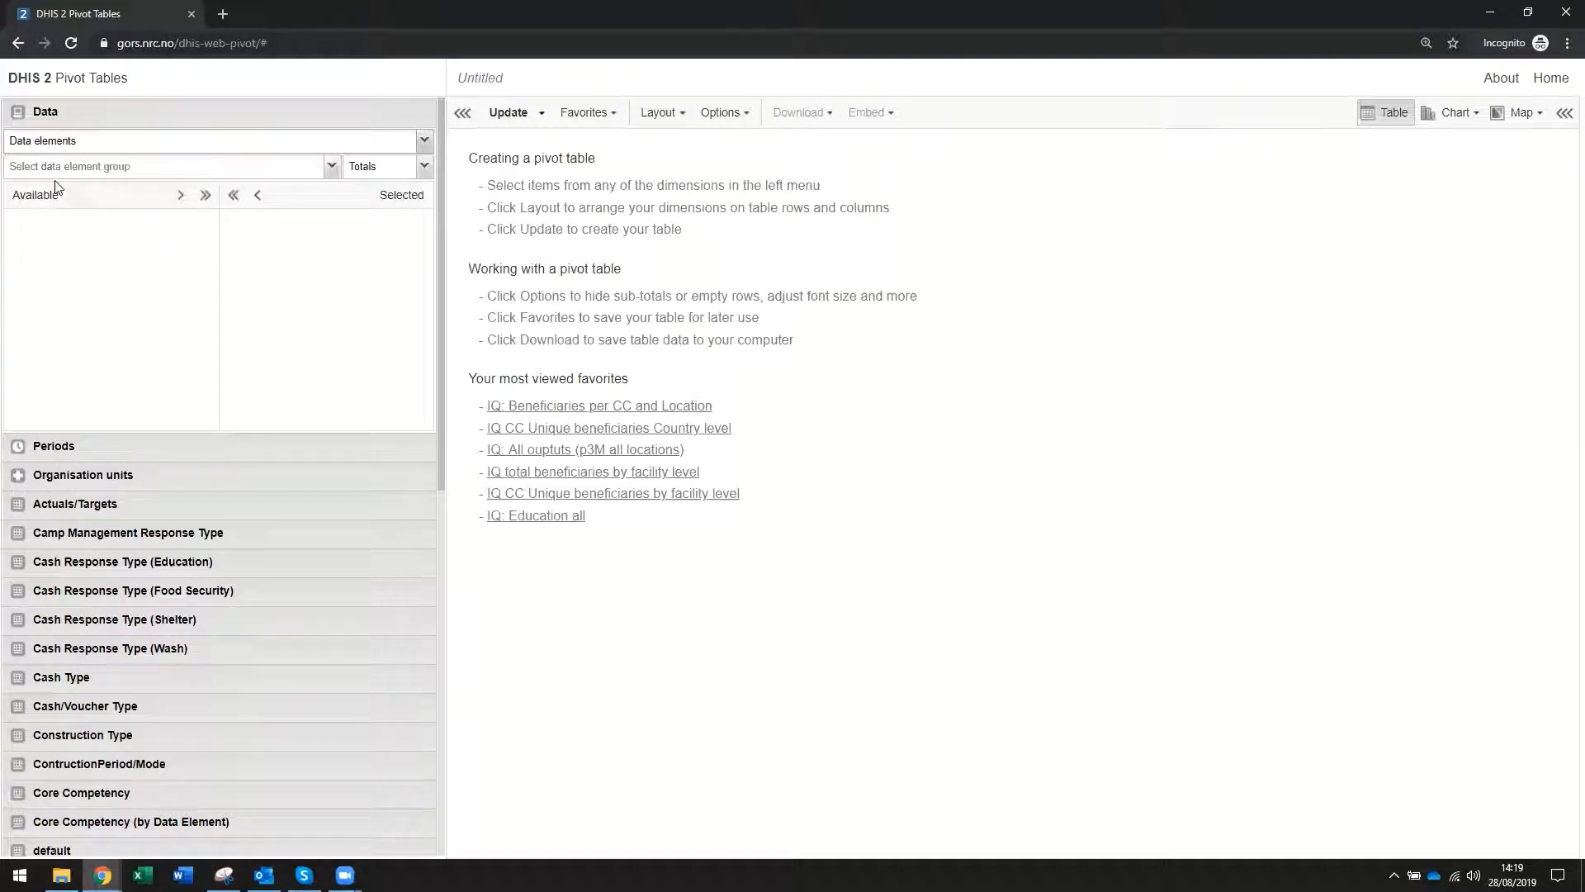
- Browse the data element groups and choose EDUCATION to list its data elements
left_click(59, 166)
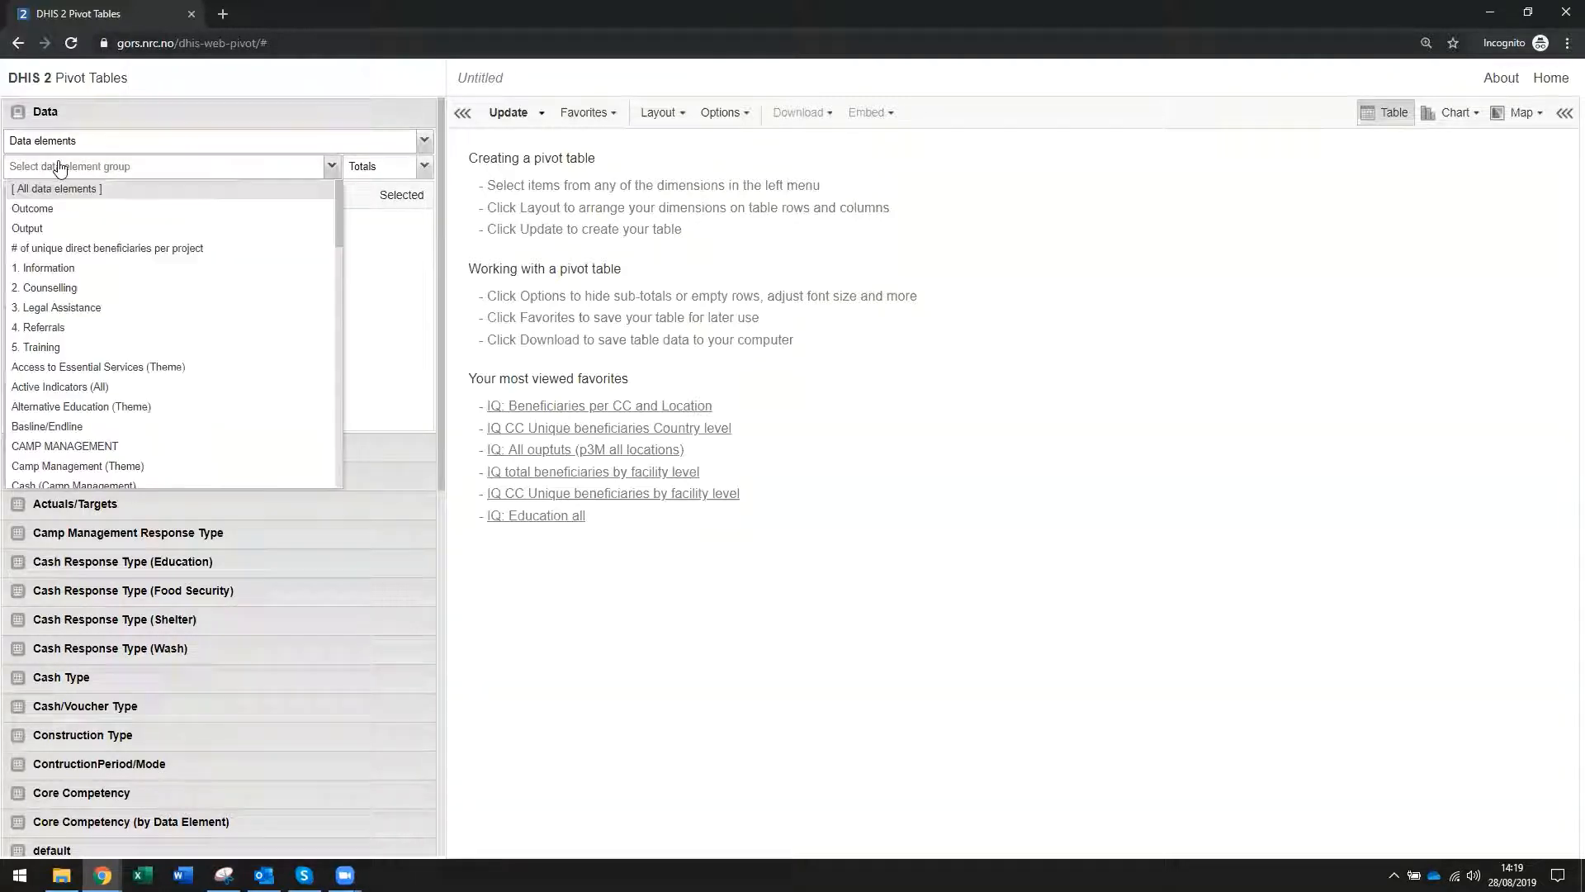
scroll(56, 384, "down", 2)
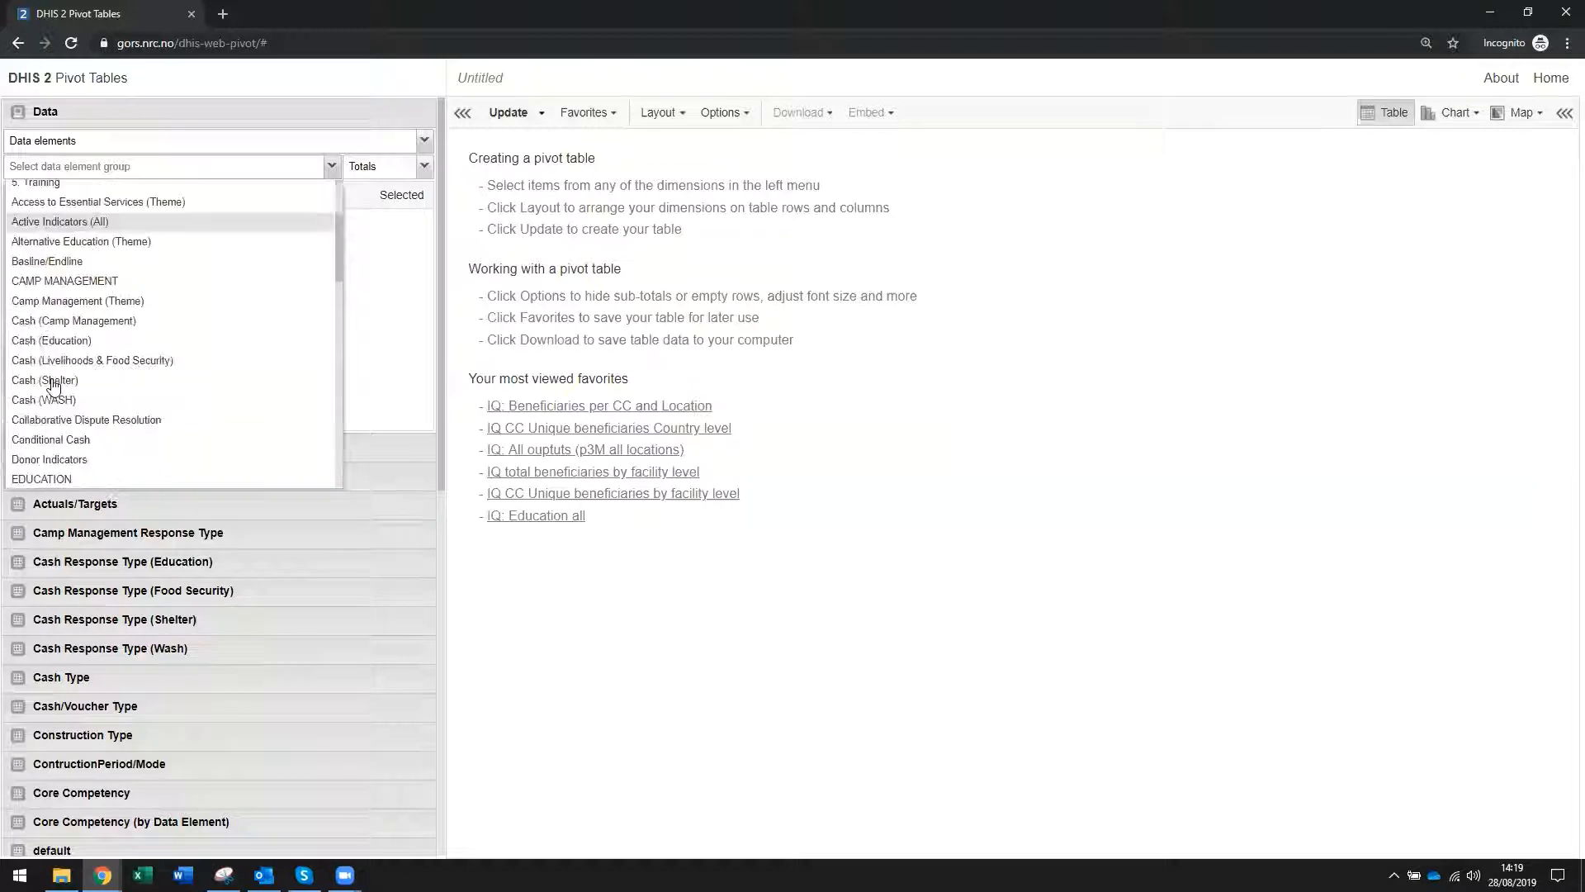
scroll(56, 450, "down", 2)
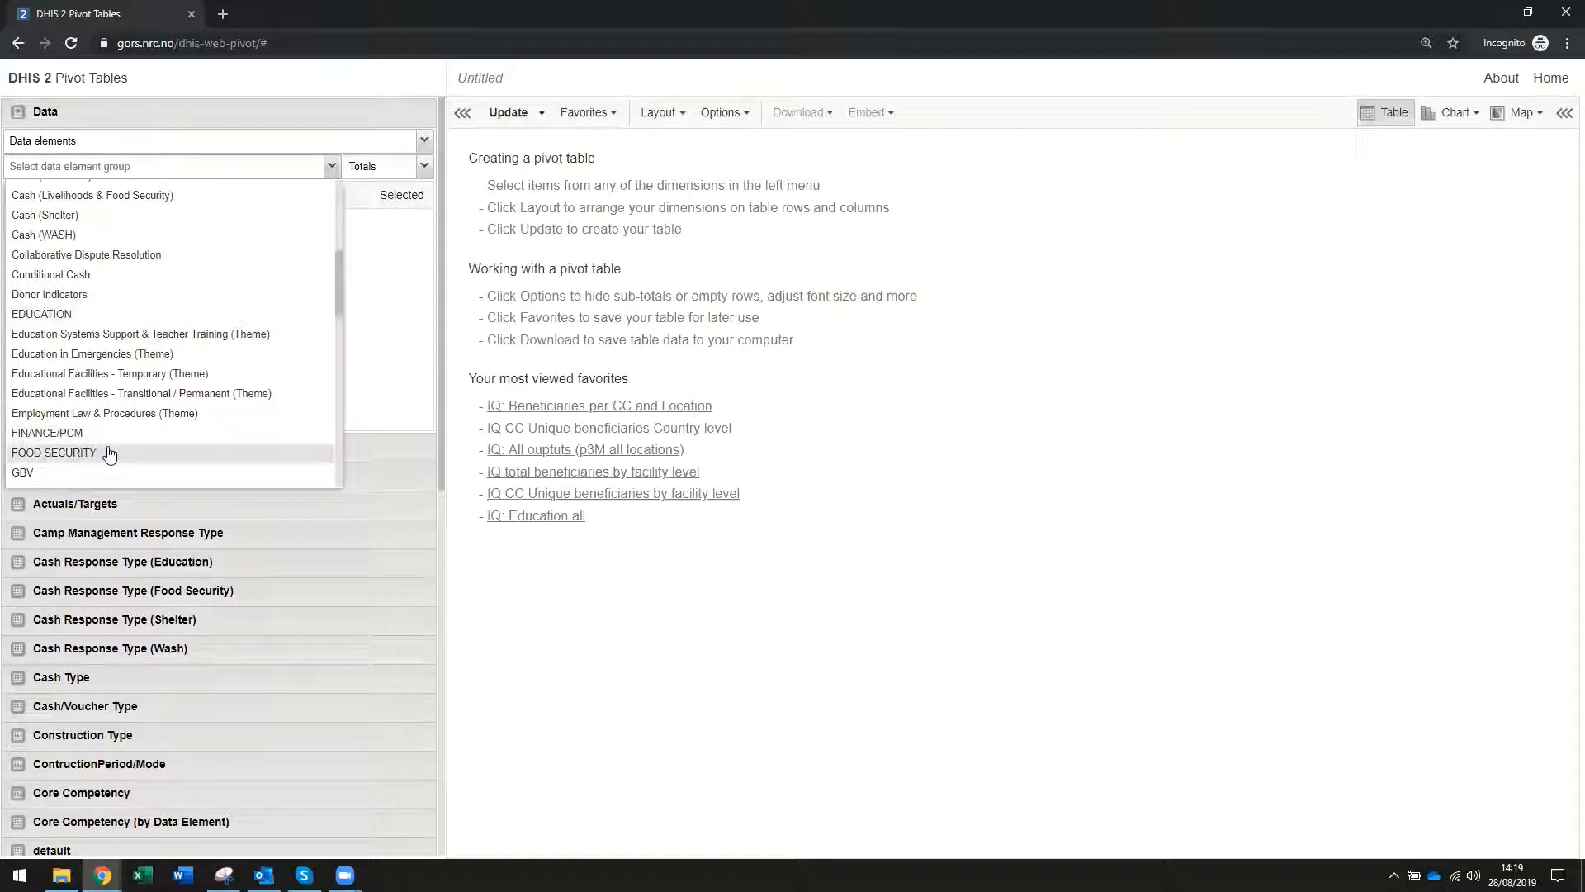
left_click(50, 312)
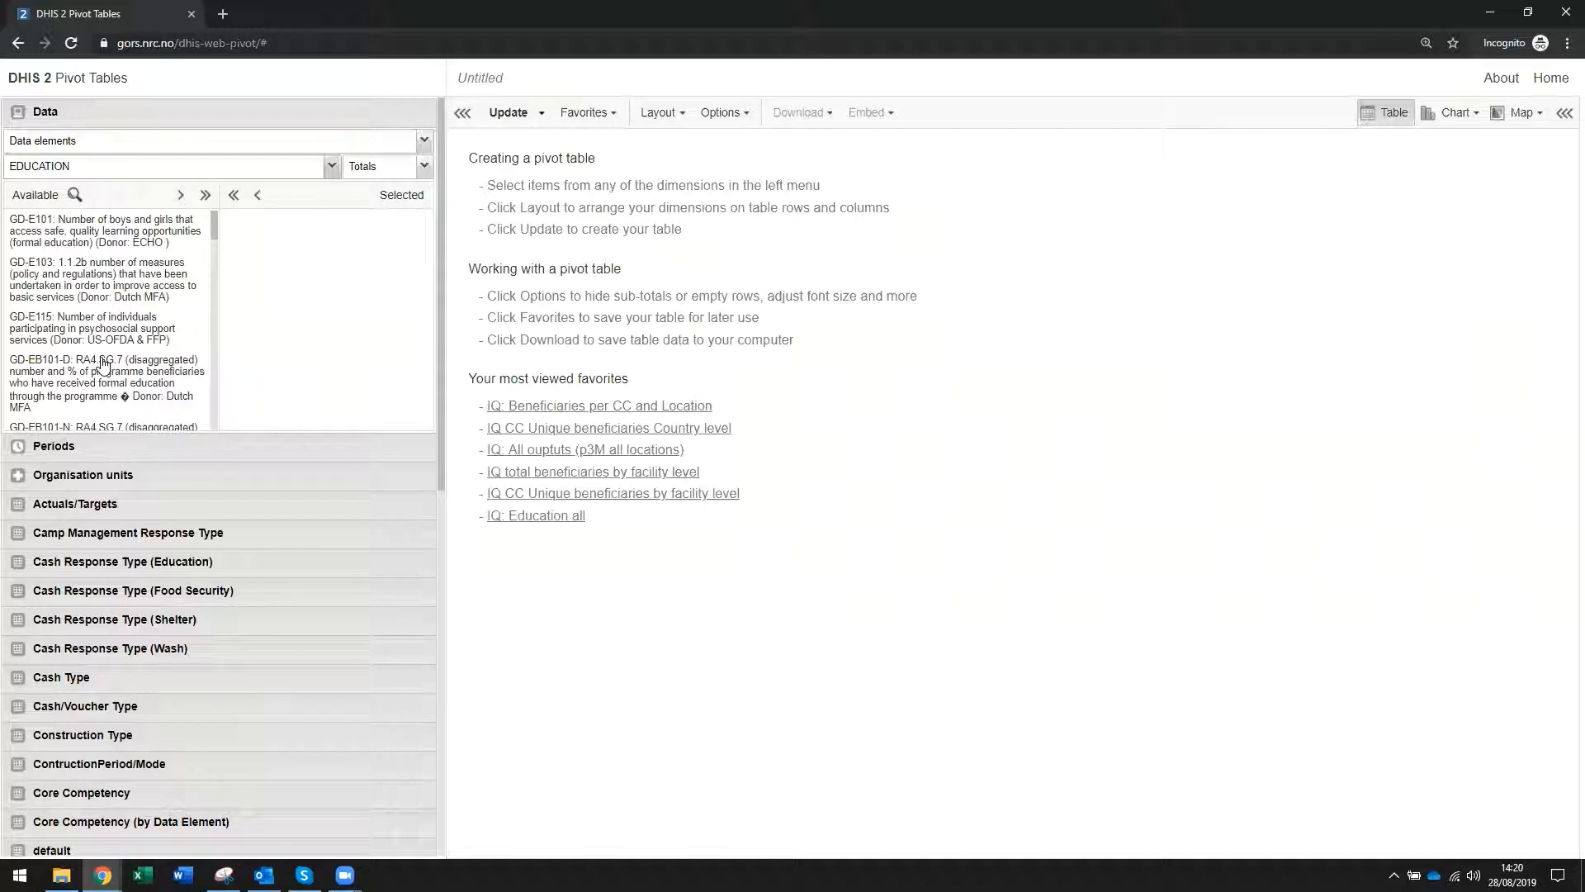
- Change the data element group to 1. Information, and after that to Outcome
left_click(95, 169)
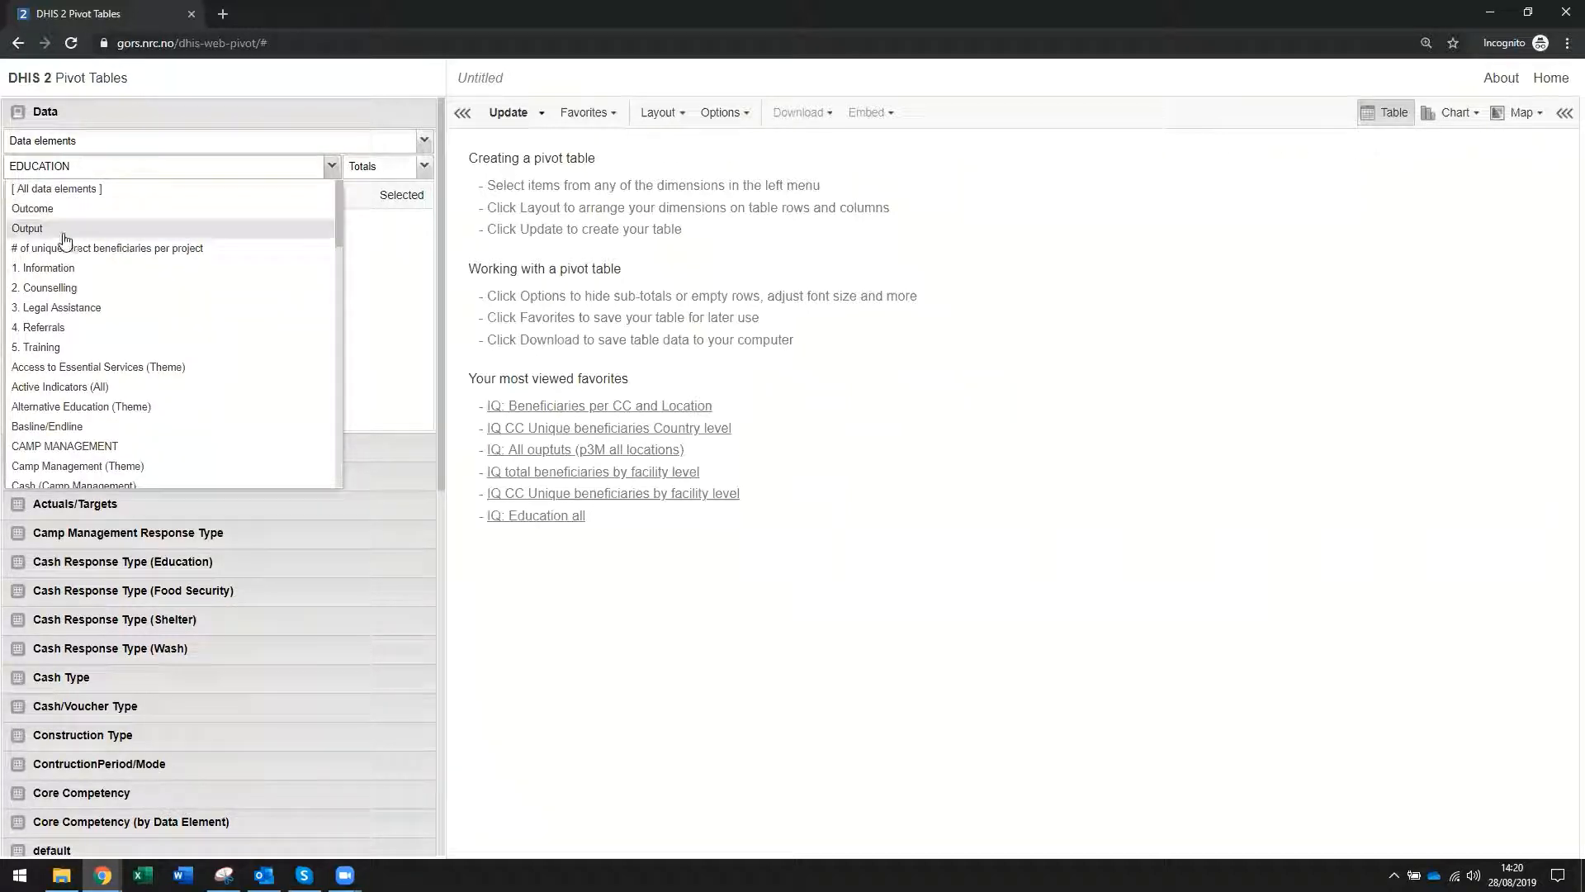
left_click(73, 269)
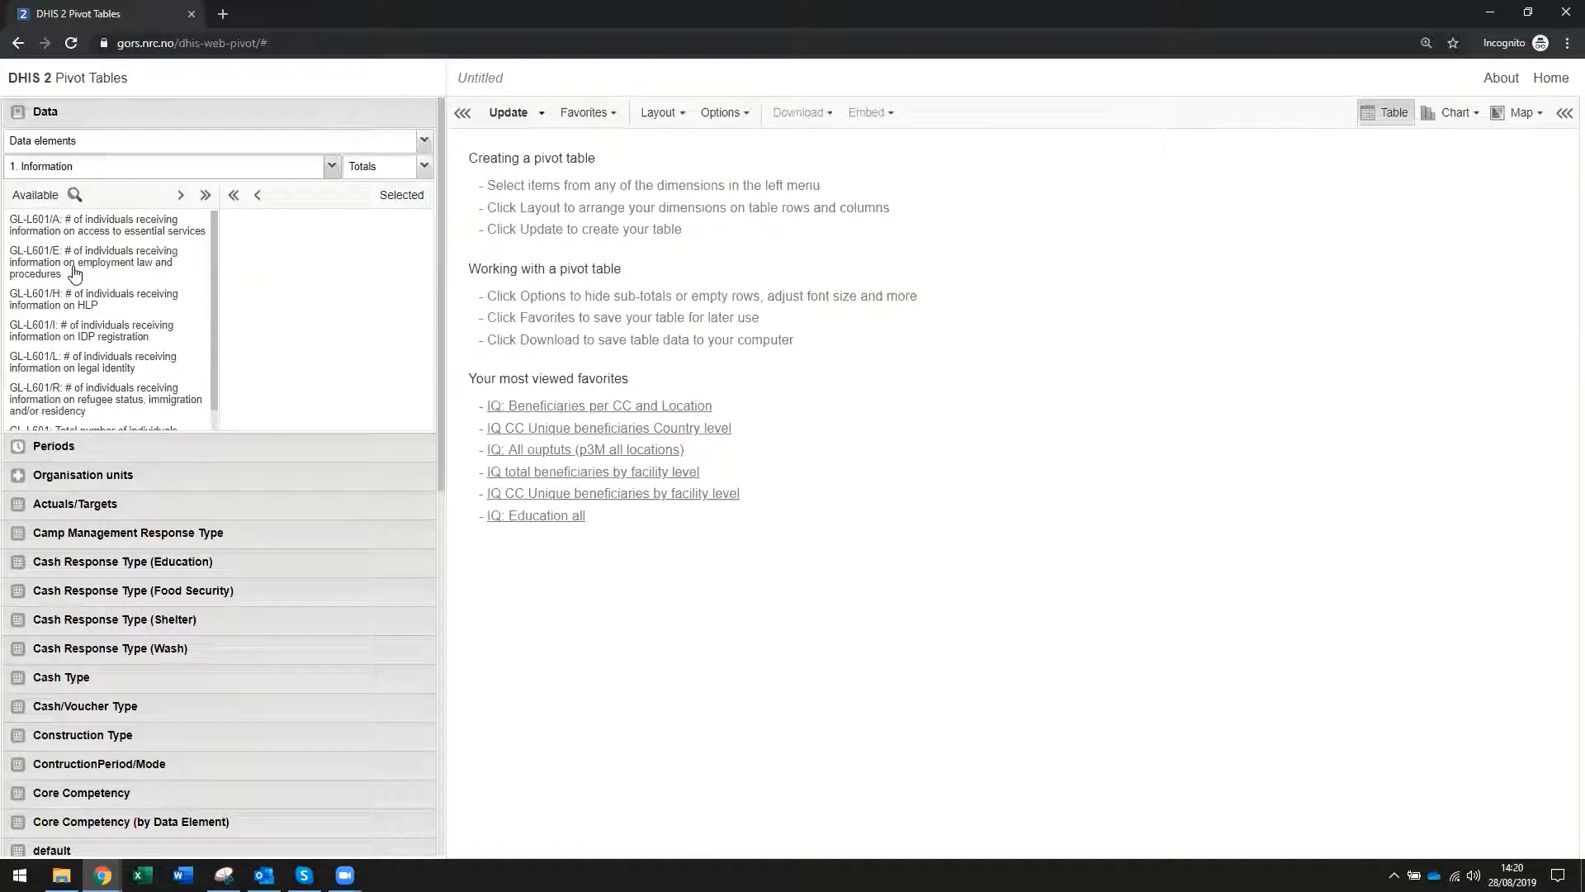
left_click(99, 166)
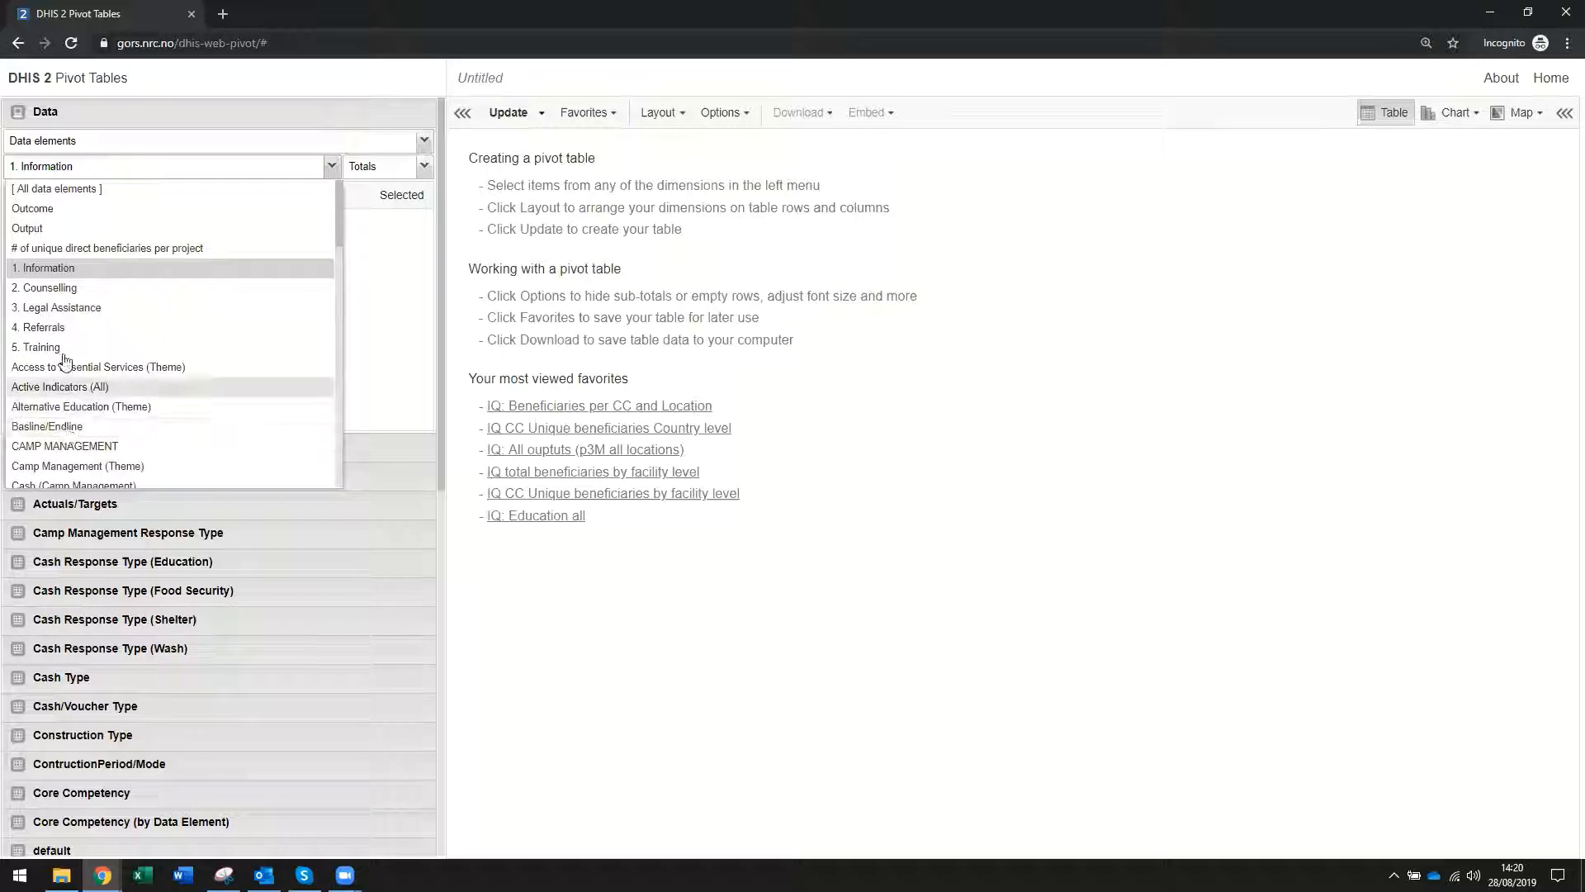
left_click(33, 209)
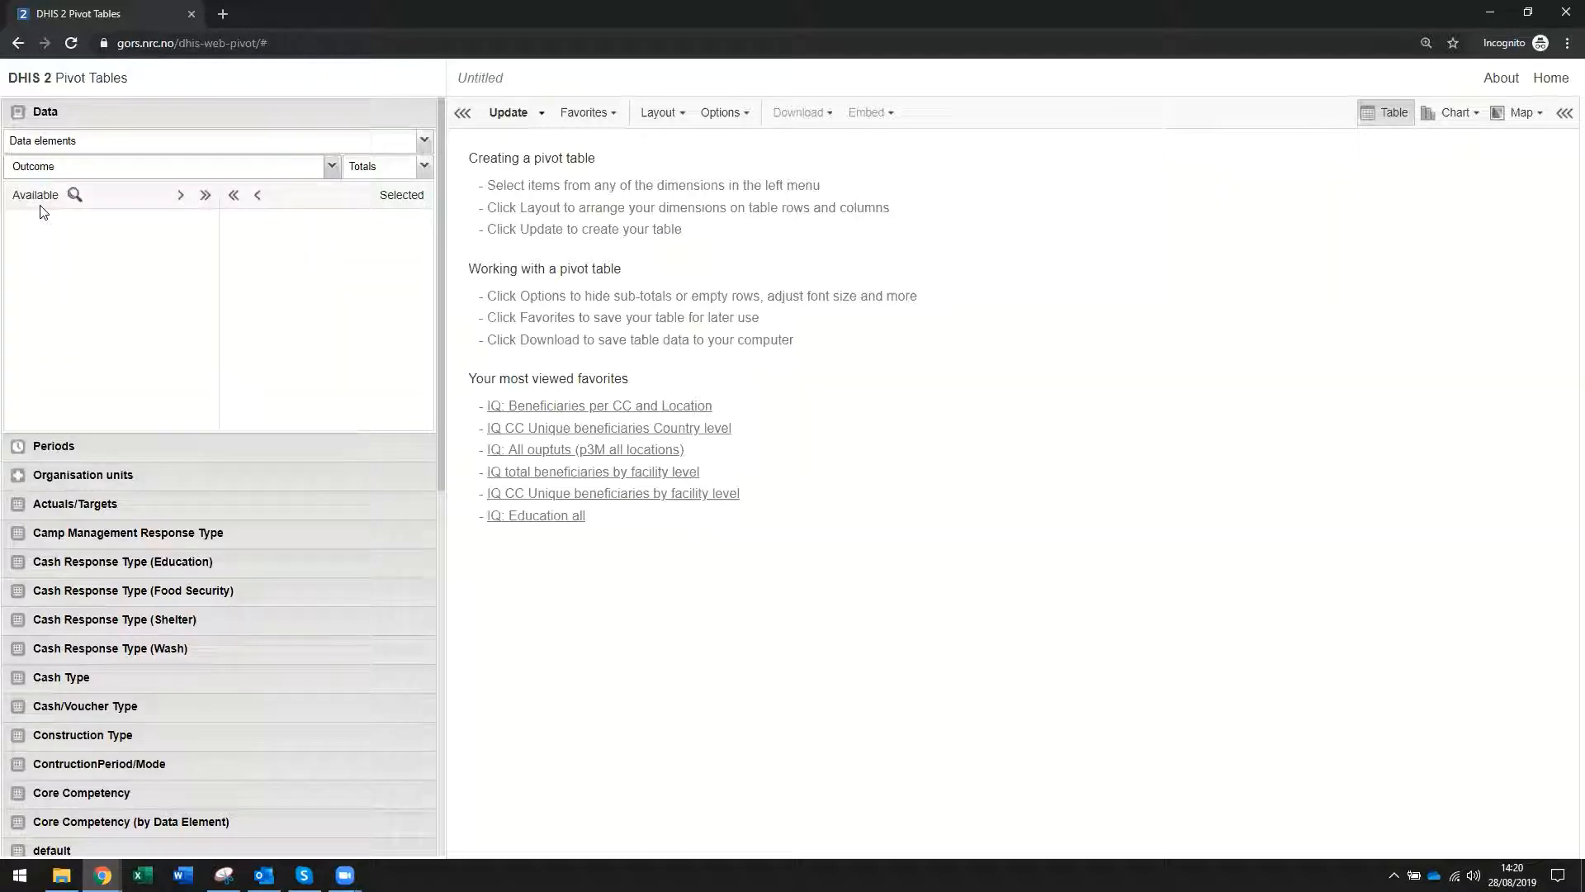
- Set the data element group to Output and filter the available data elements by "GL-"
left_click(66, 169)
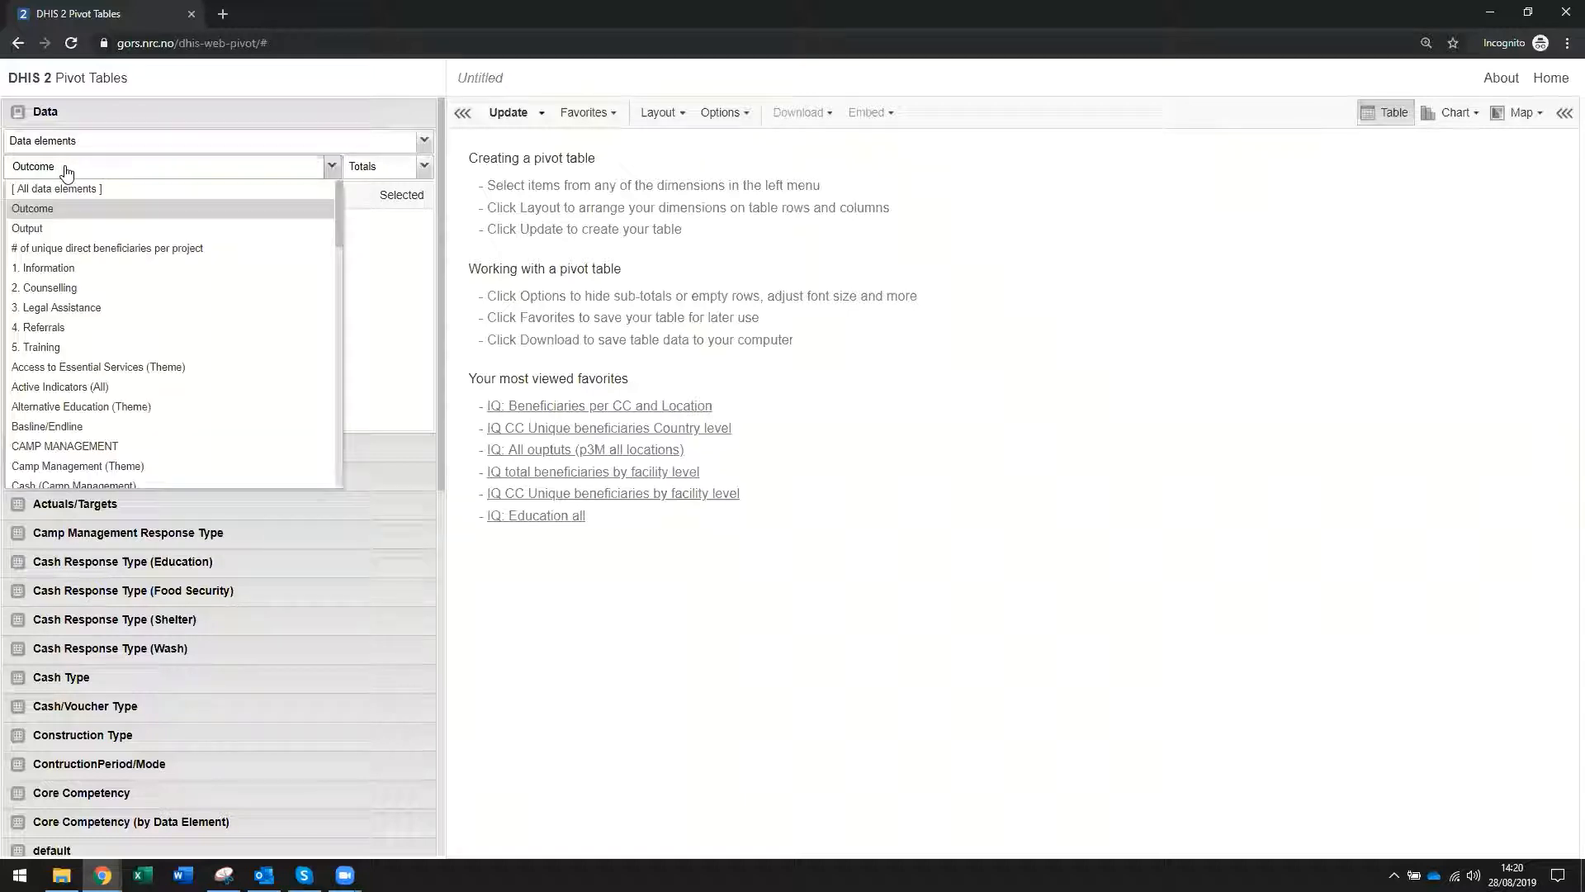
left_click(22, 231)
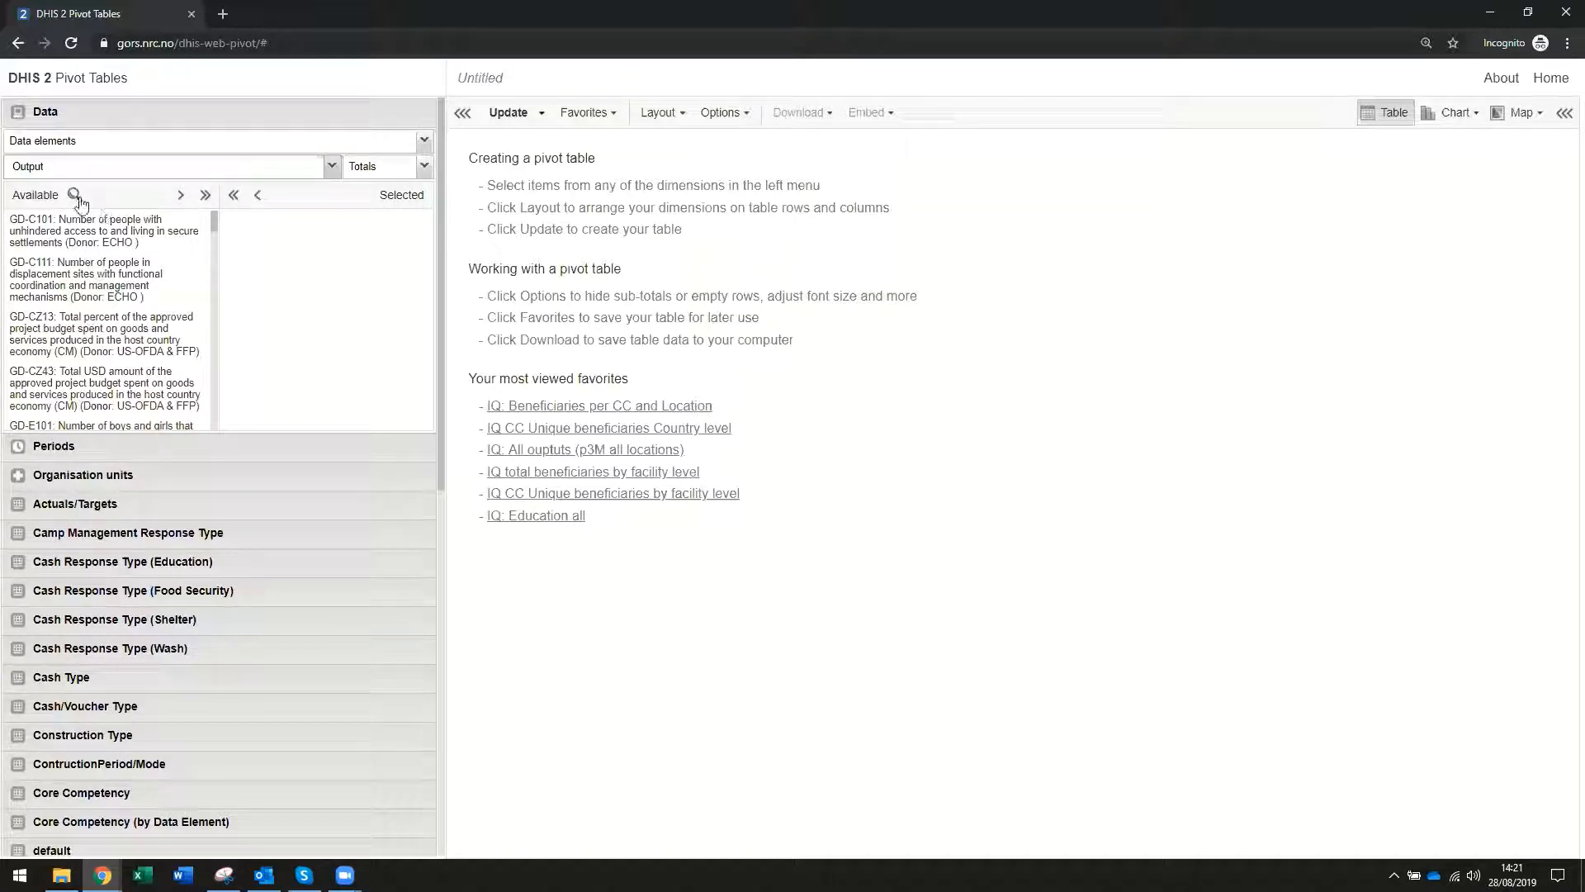
left_click(73, 191)
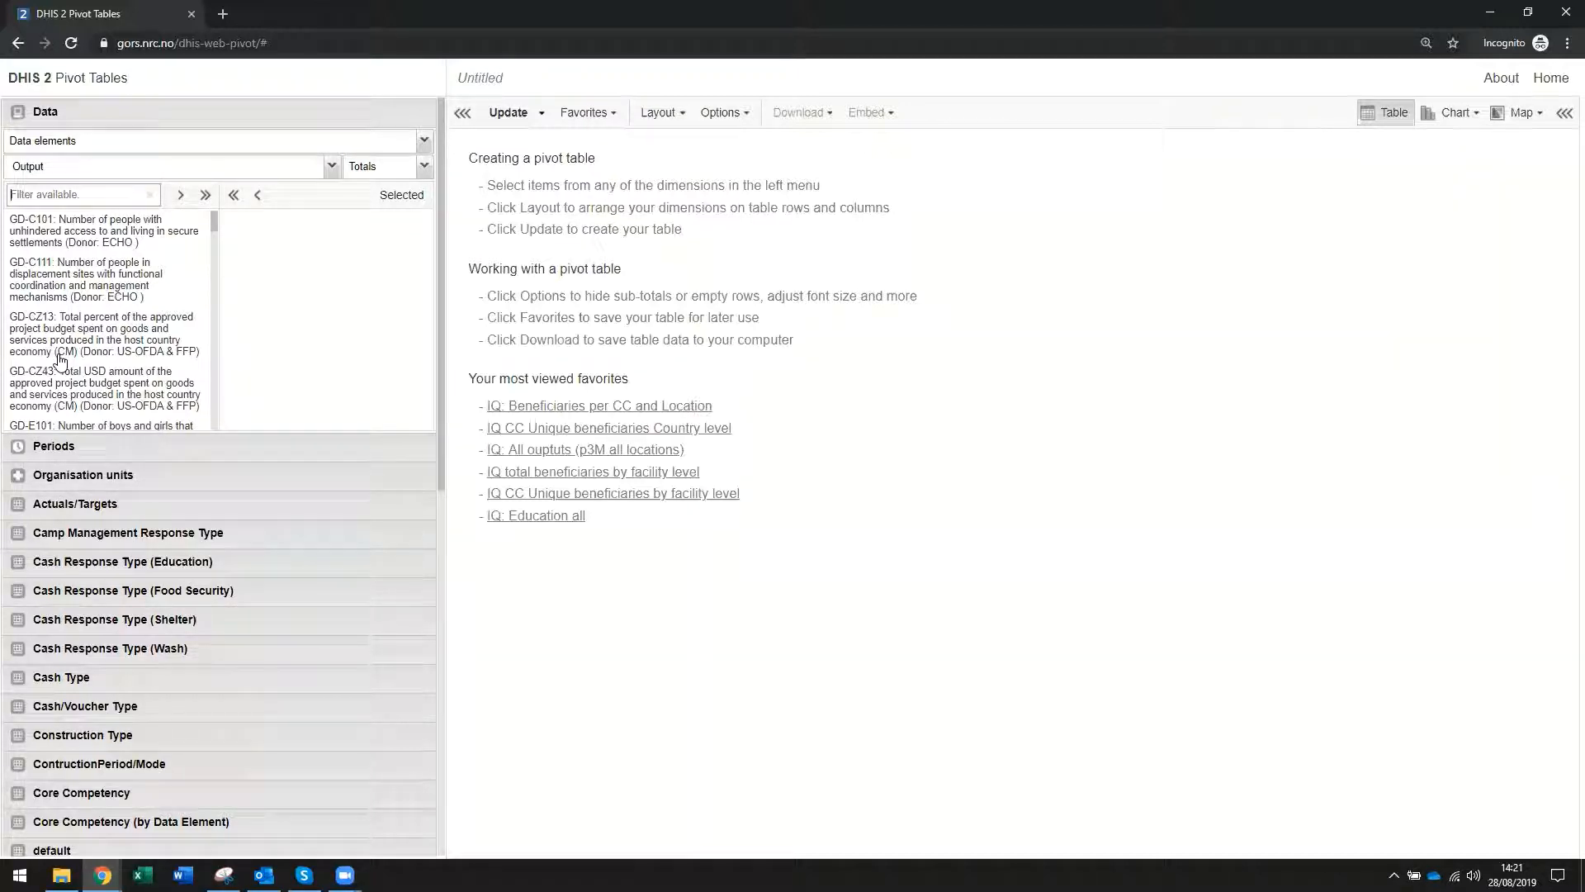
type("GL-")
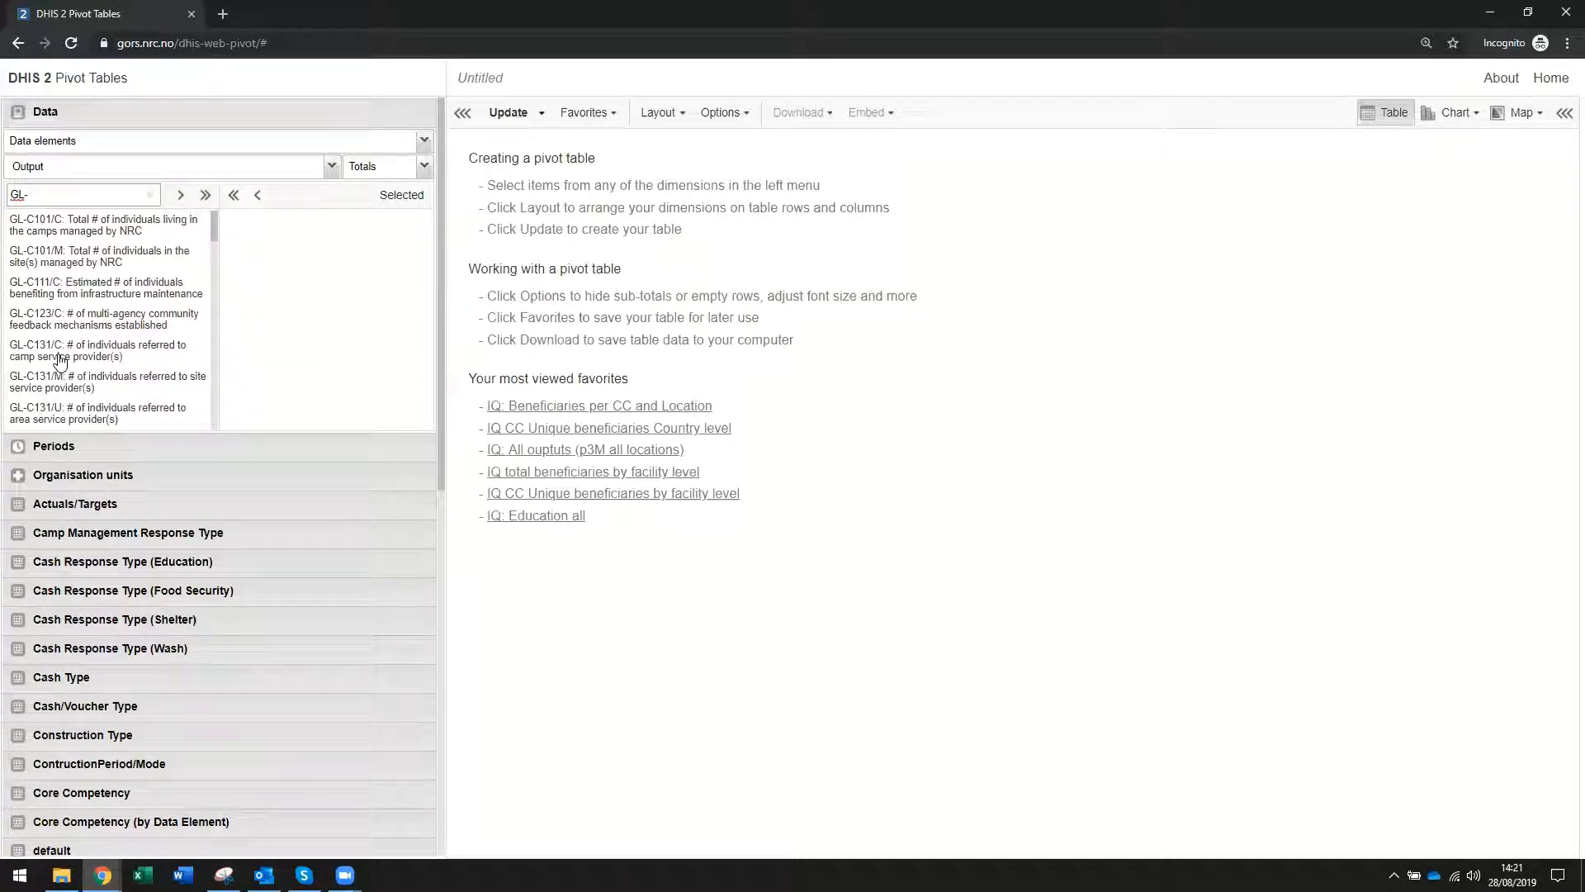
- Narrow the available Output data elements to "GL-E" and look through the global education indicators
type("E")
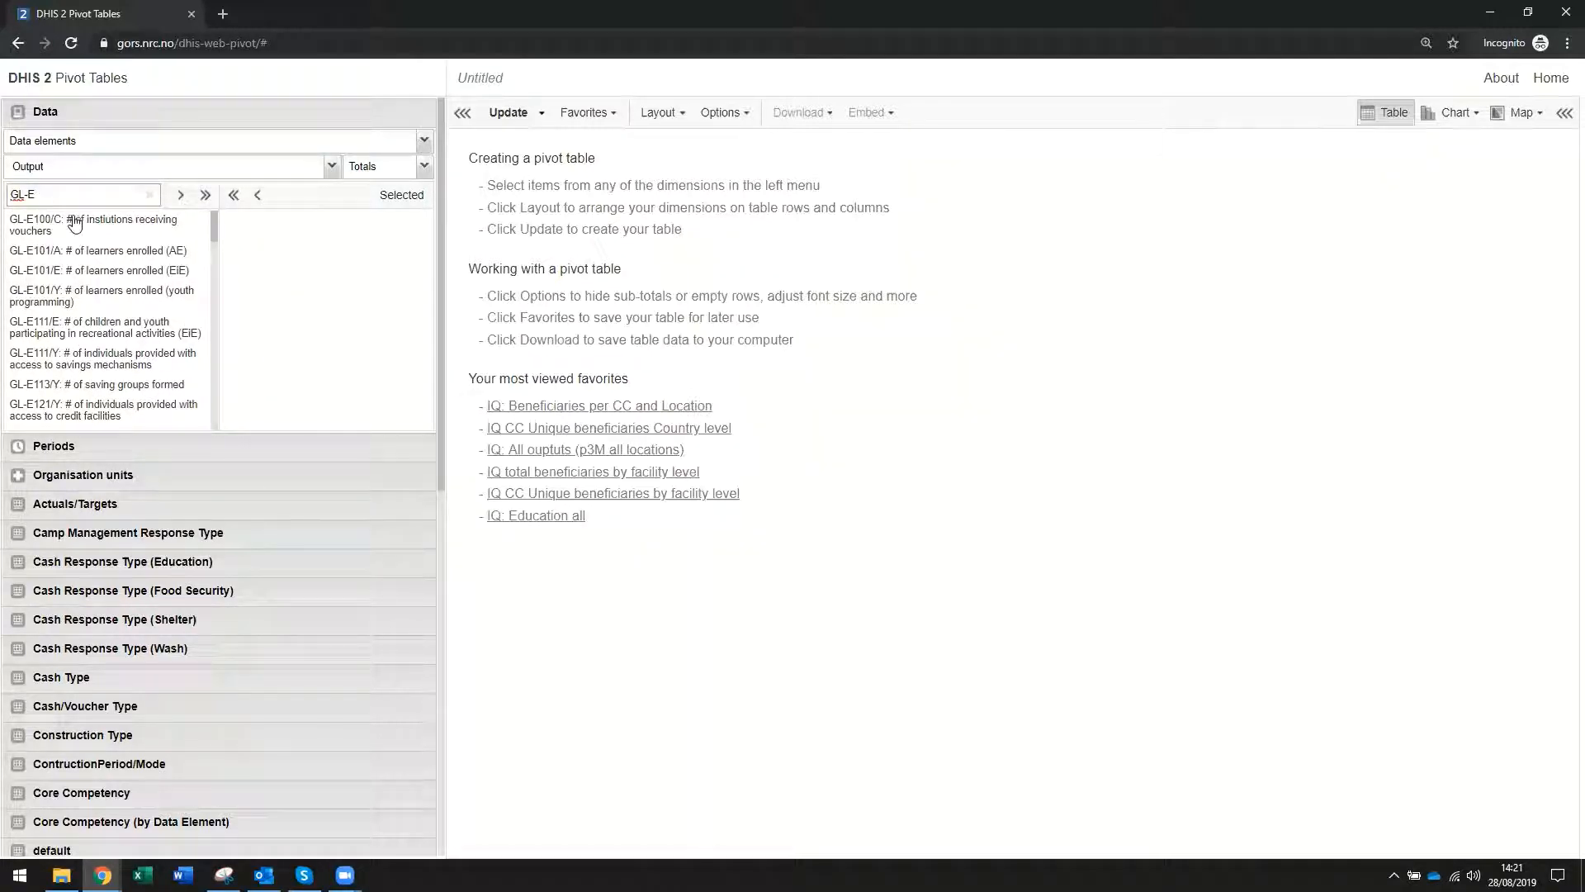
scroll(92, 387, "down", 6)
scroll(91, 386, "down", 10)
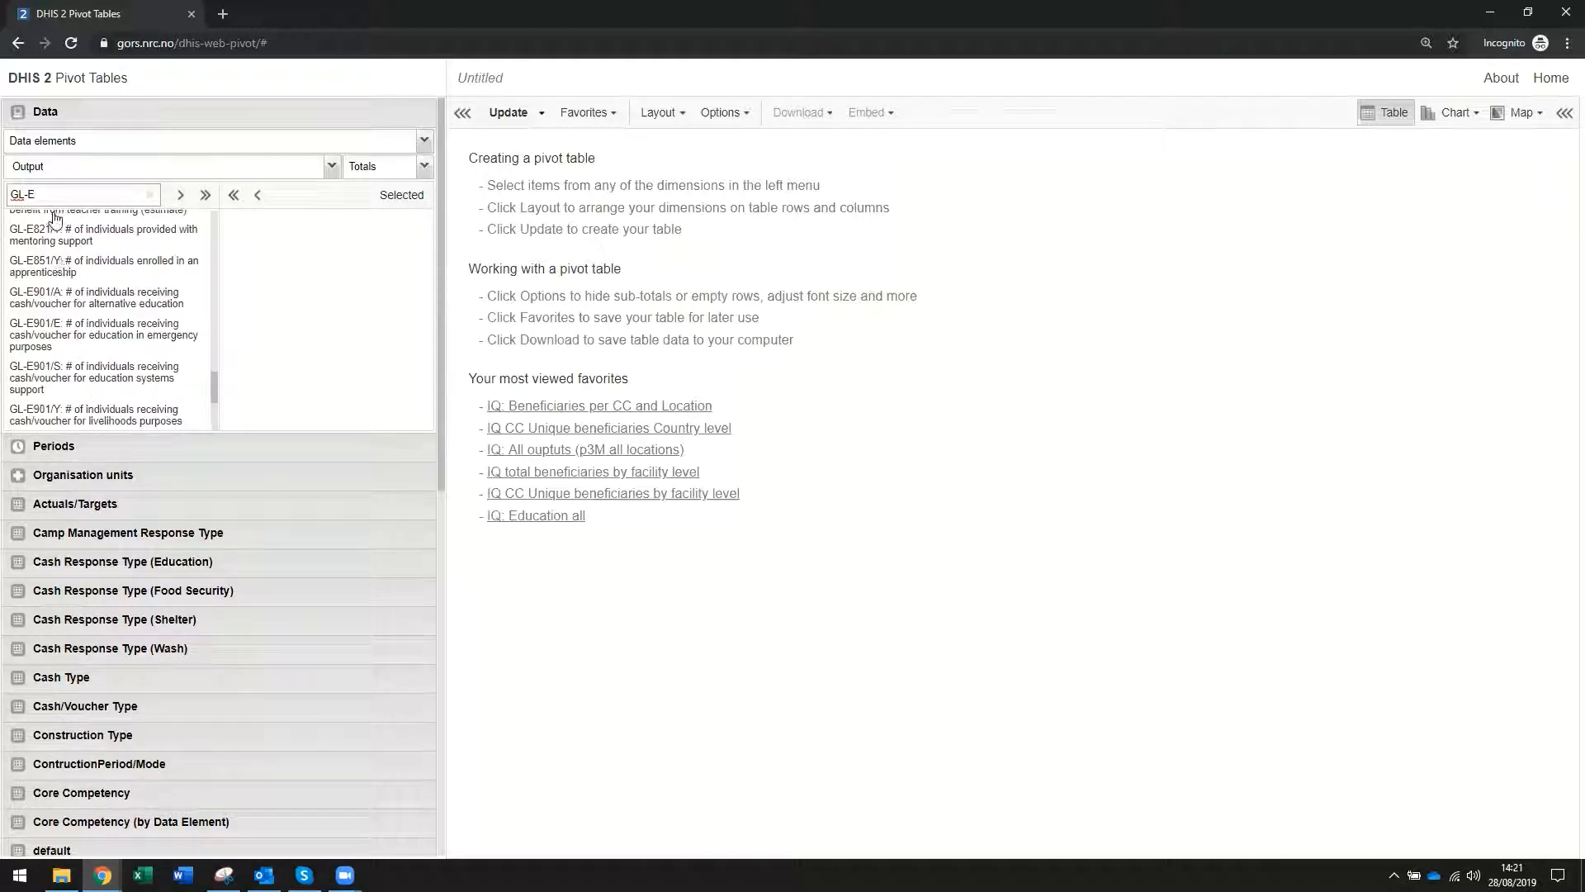
scroll(89, 340, "up", 5)
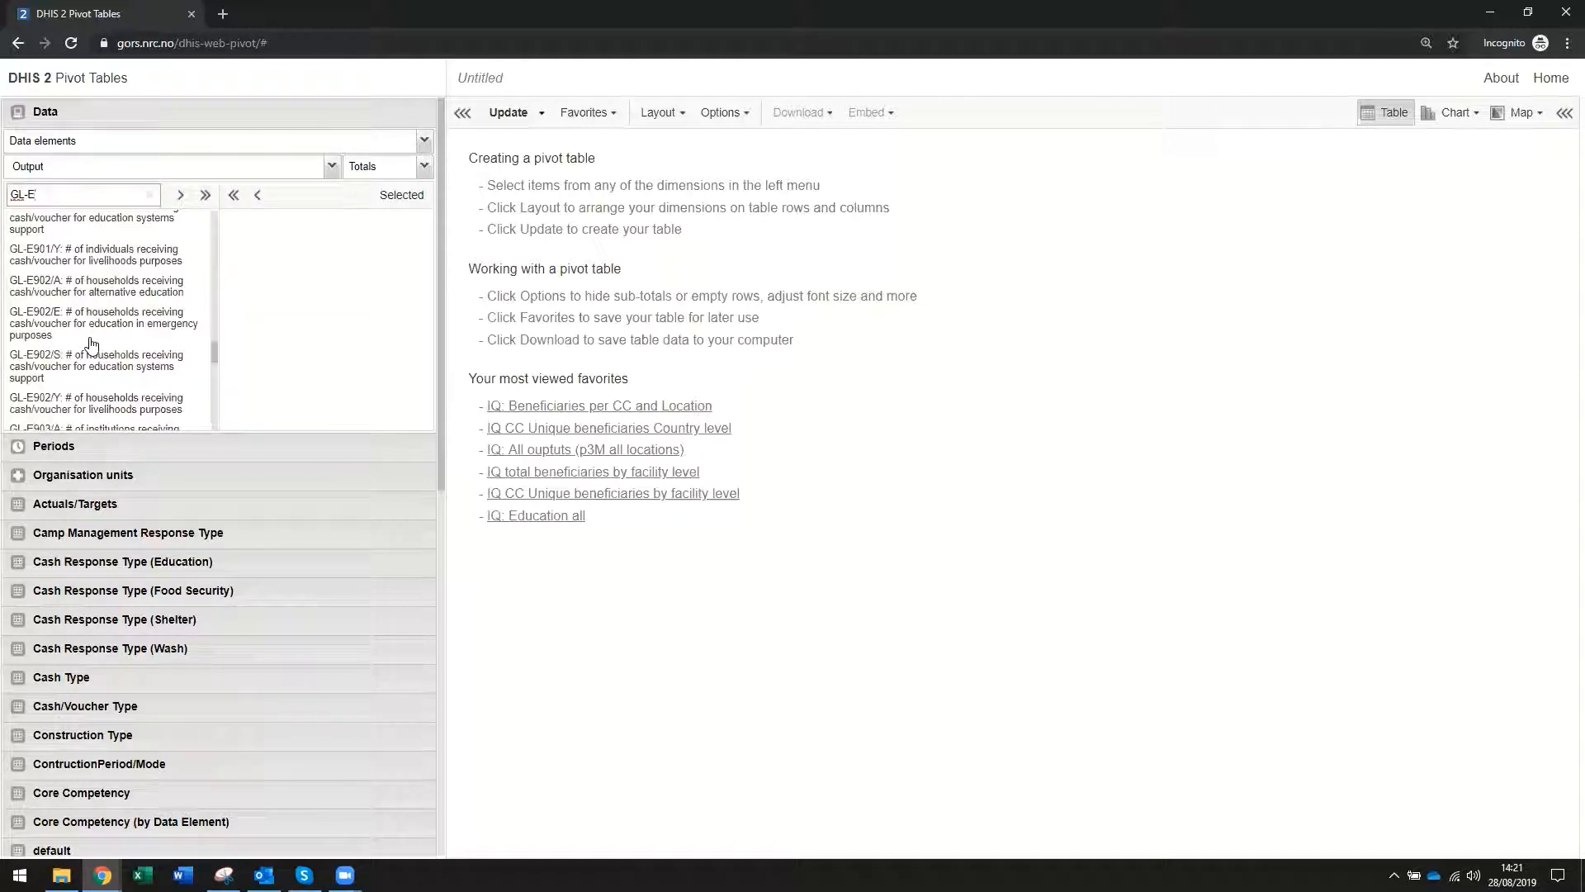
scroll(92, 345, "up", 10)
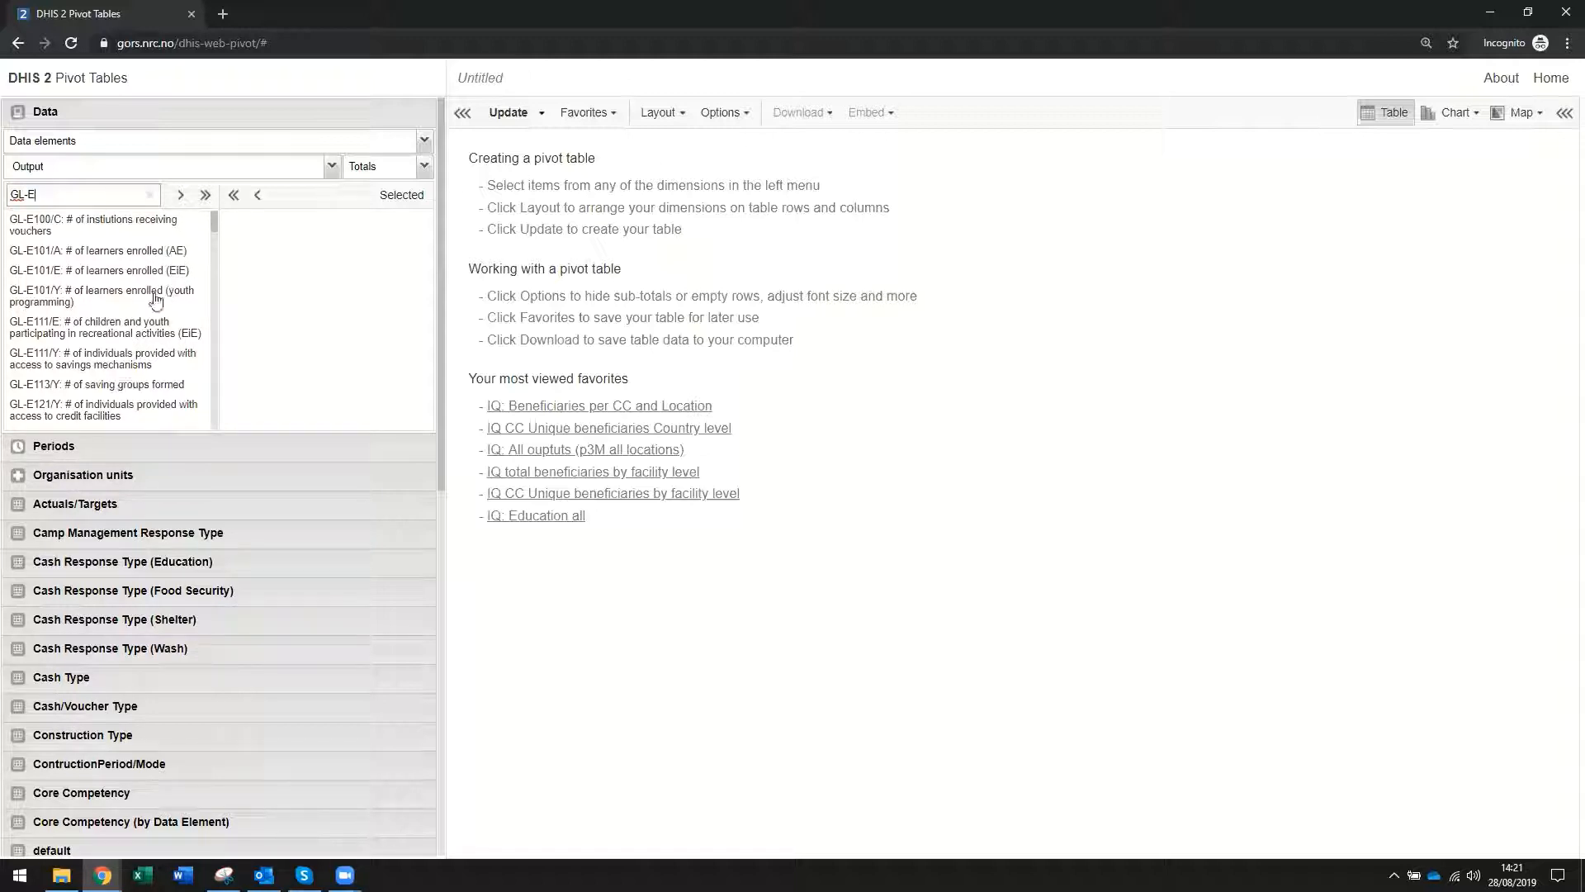
- Change the data element group to Alternative Education (Theme) and look through its data elements
left_click(78, 166)
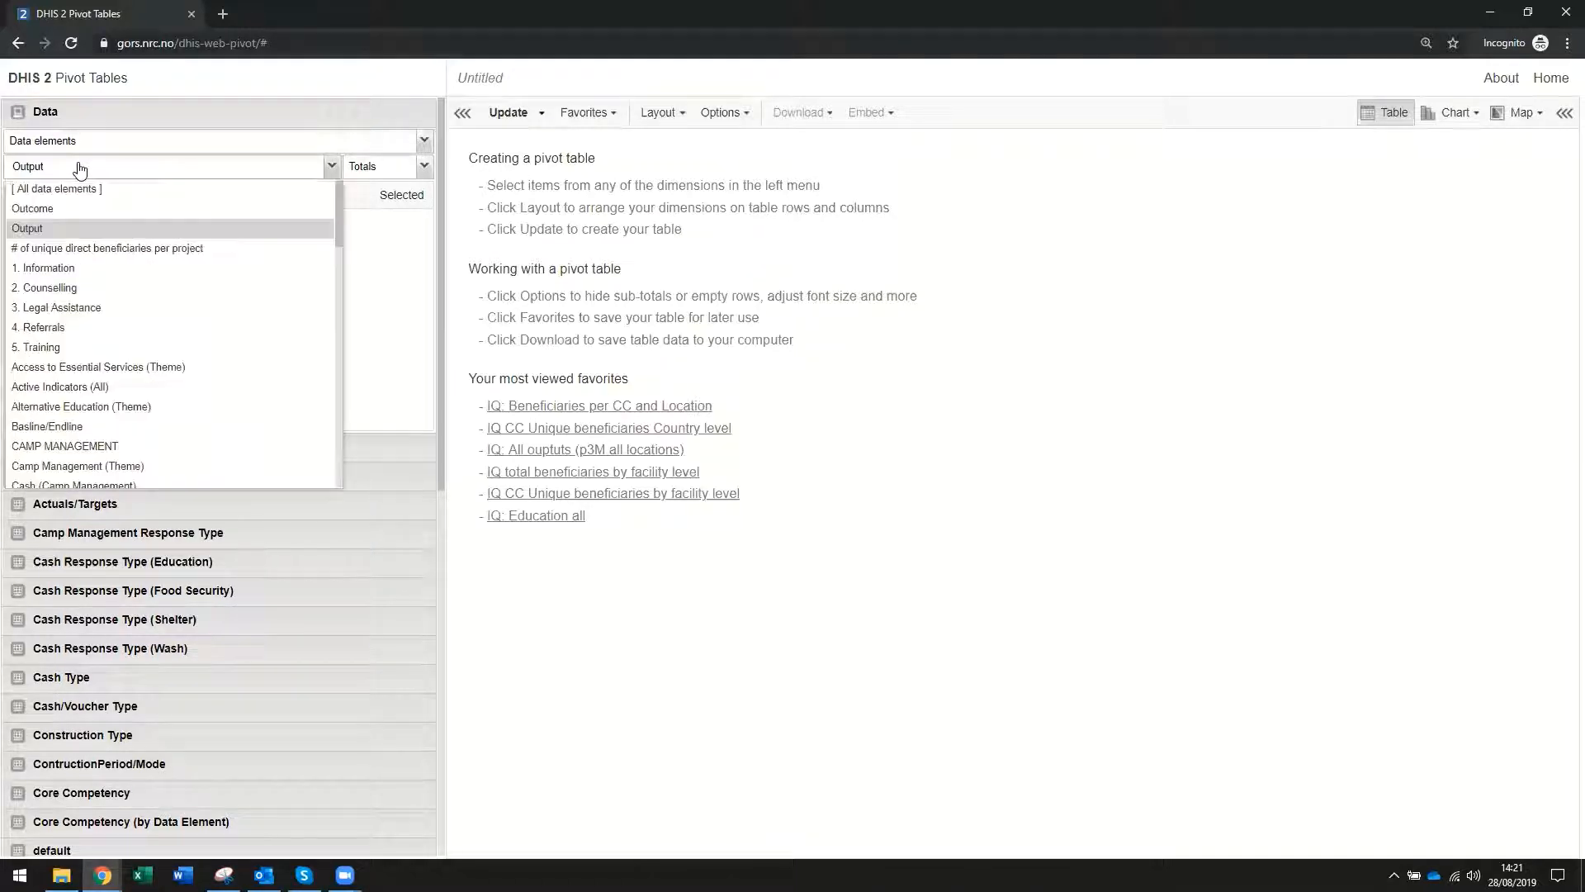
left_click(91, 407)
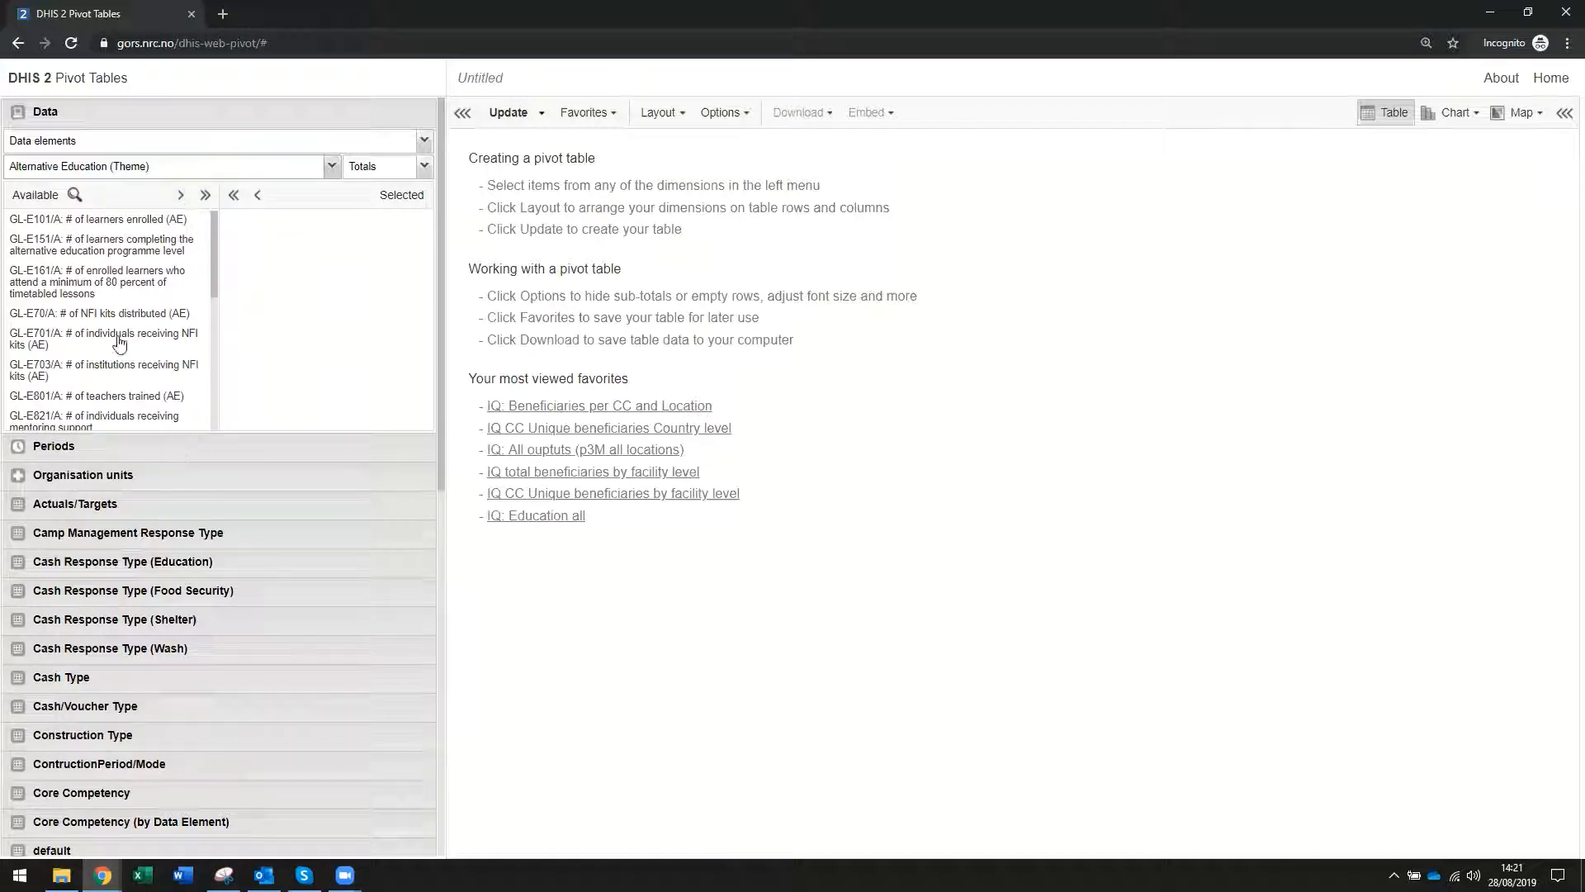
scroll(99, 364, "down", 10)
scroll(99, 363, "up", 10)
- Filter the available data elements by "enro" and add GL-E101/A and GL-E161/A to the selection
left_click(75, 196)
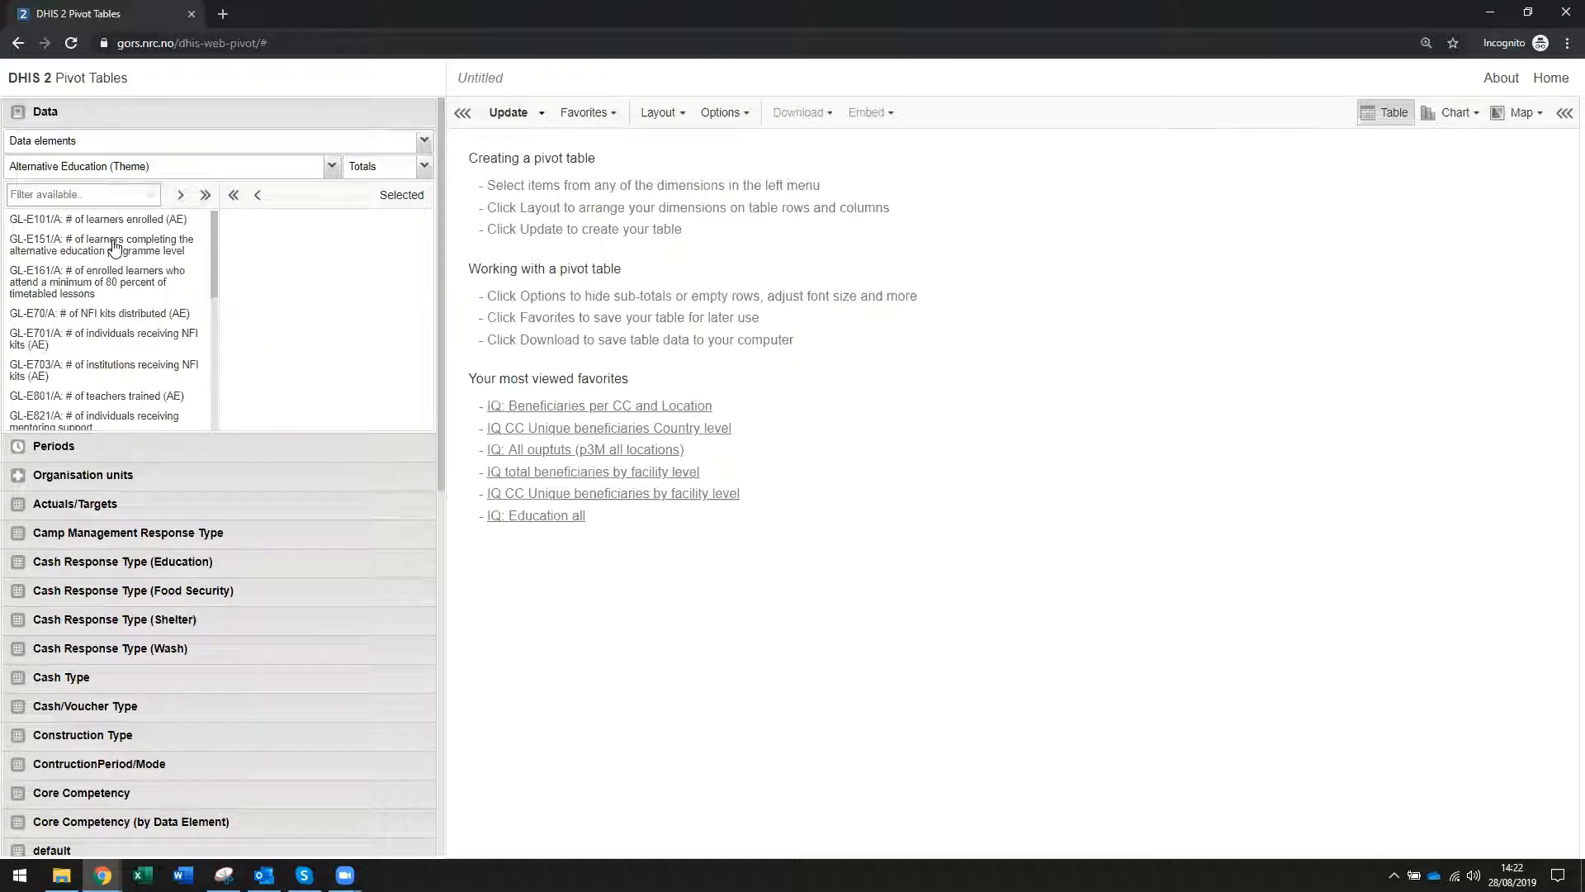
type("enrol")
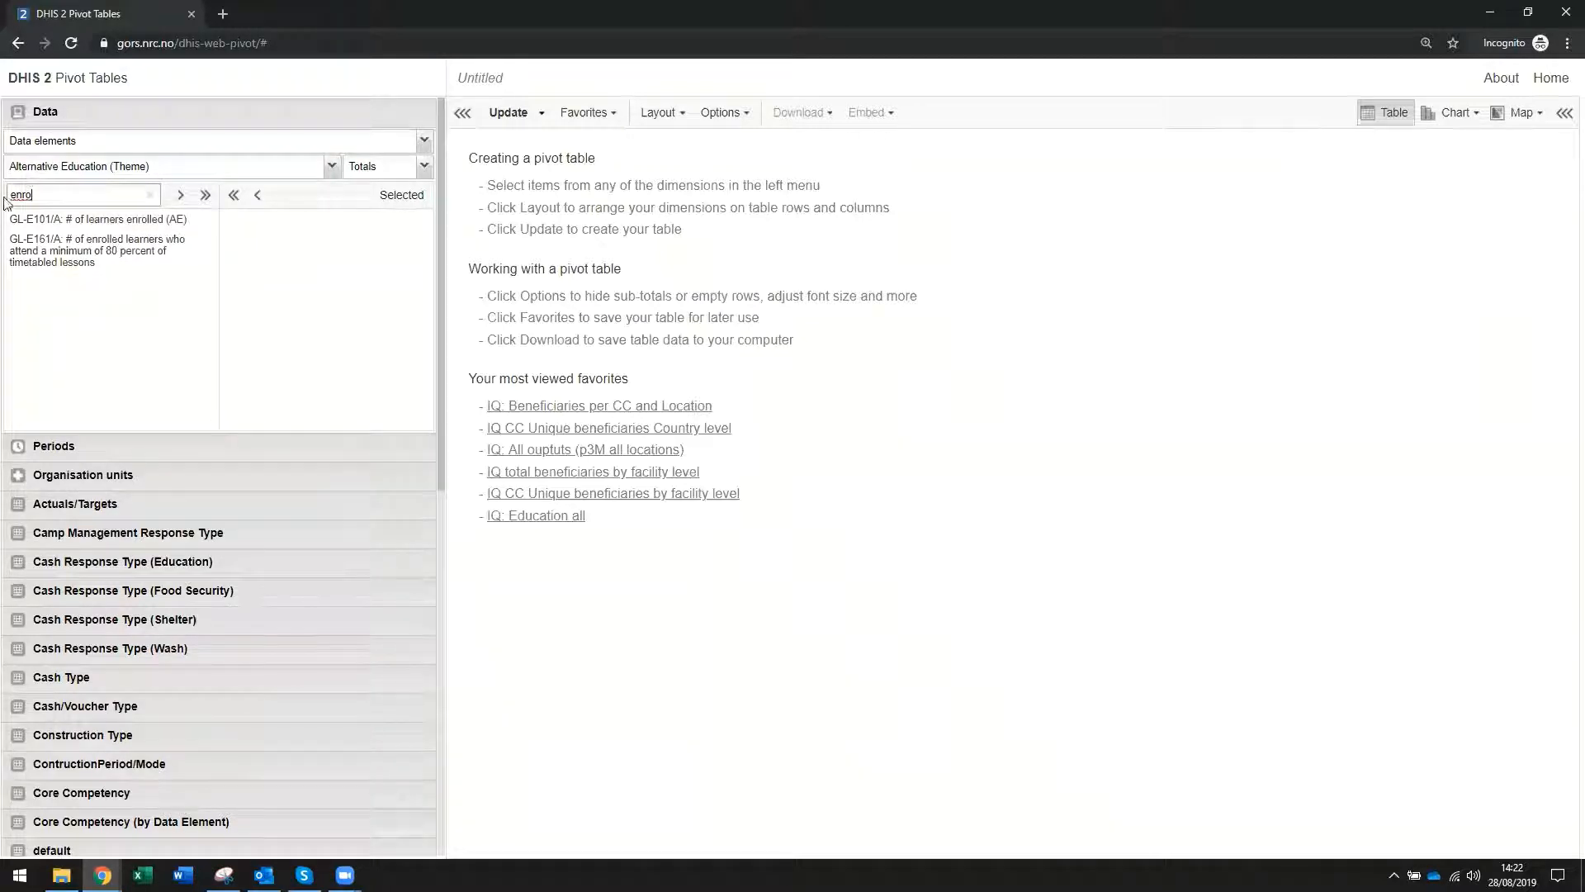
double_click(92, 221)
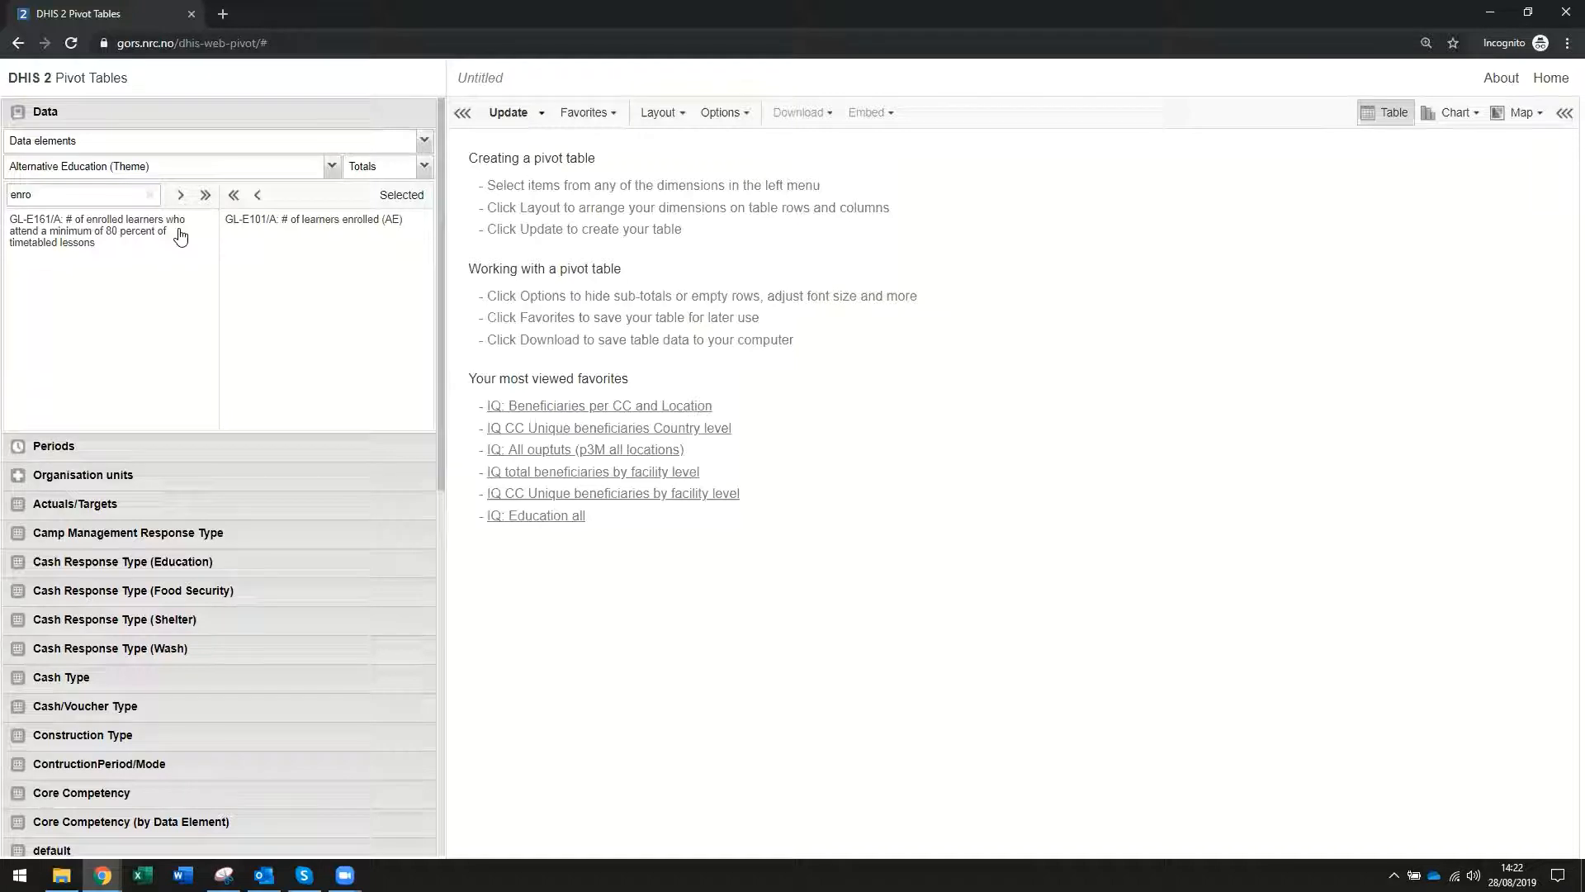
double_click(79, 241)
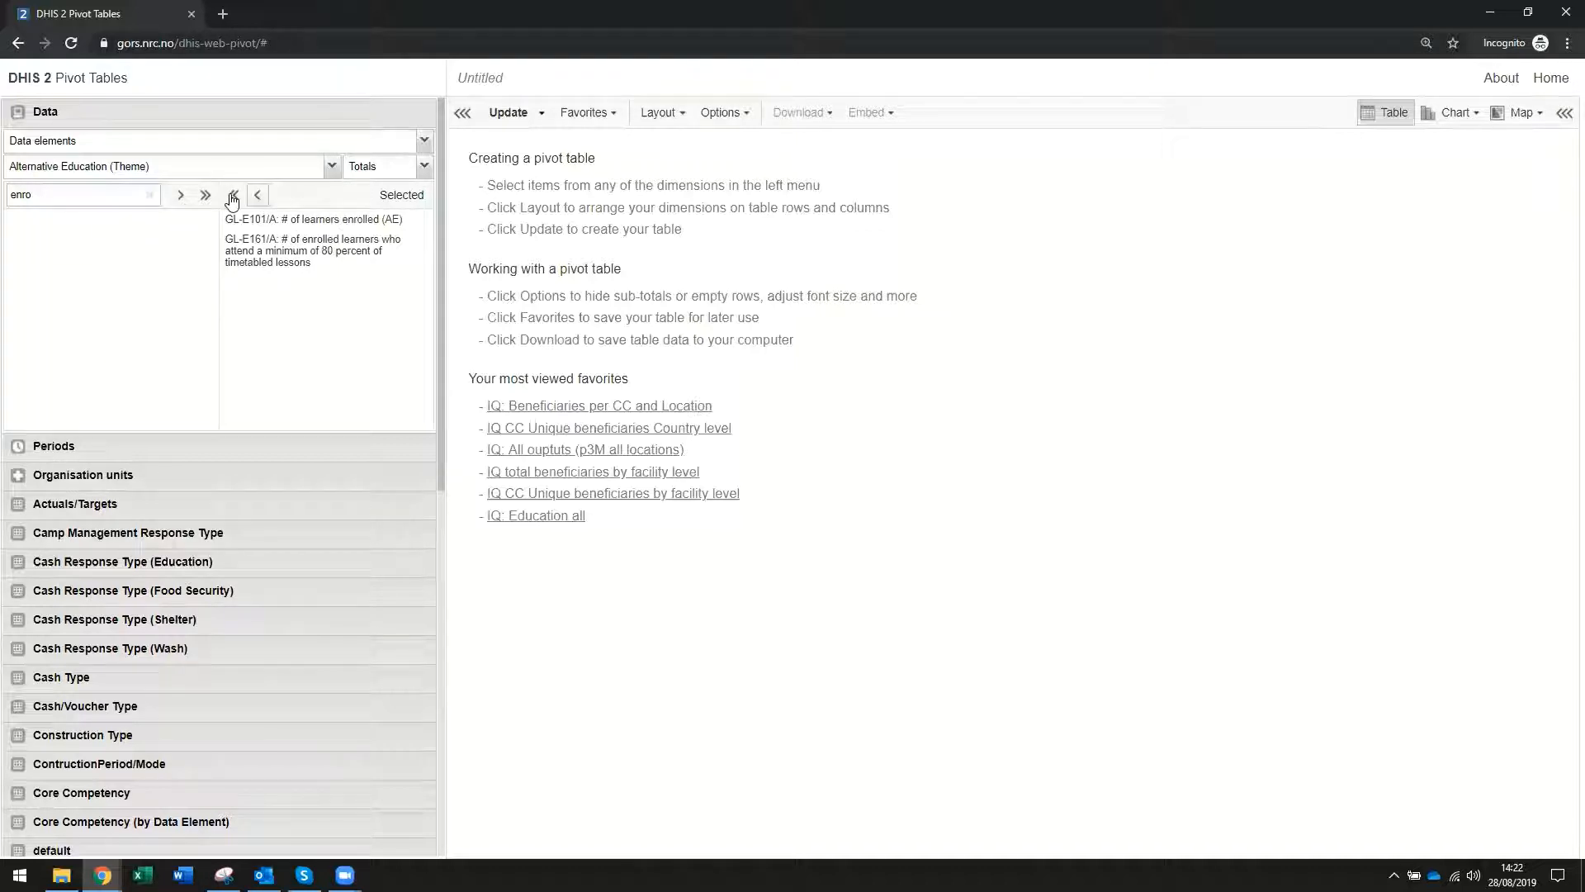
- Set the data element group back to Output, filter it by "enro", and look through the enrolment-related data elements
left_click(156, 166)
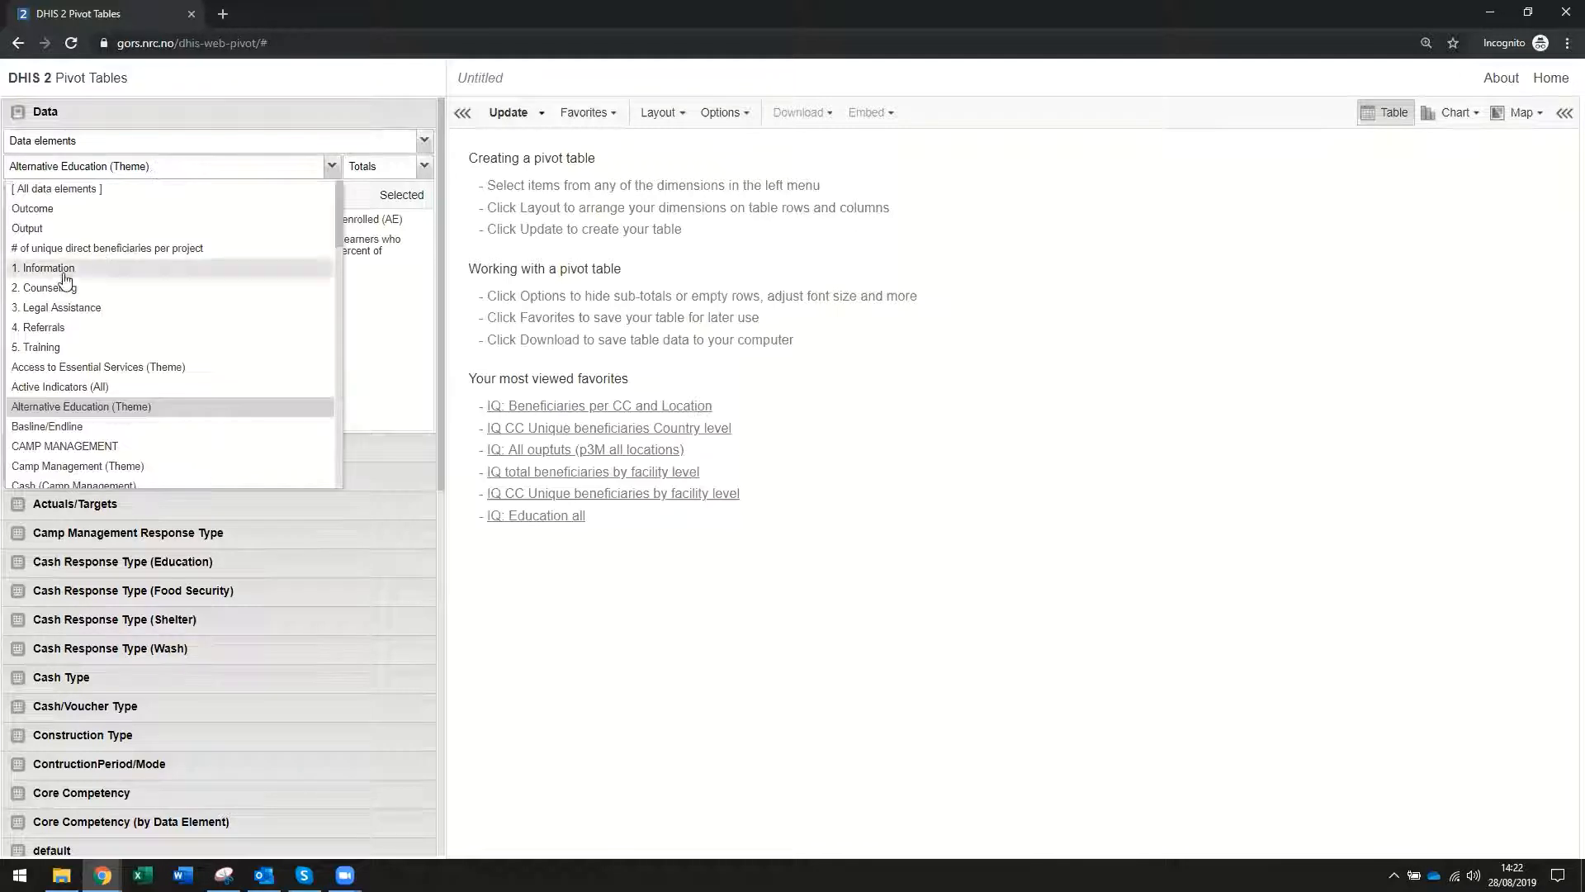
left_click(49, 233)
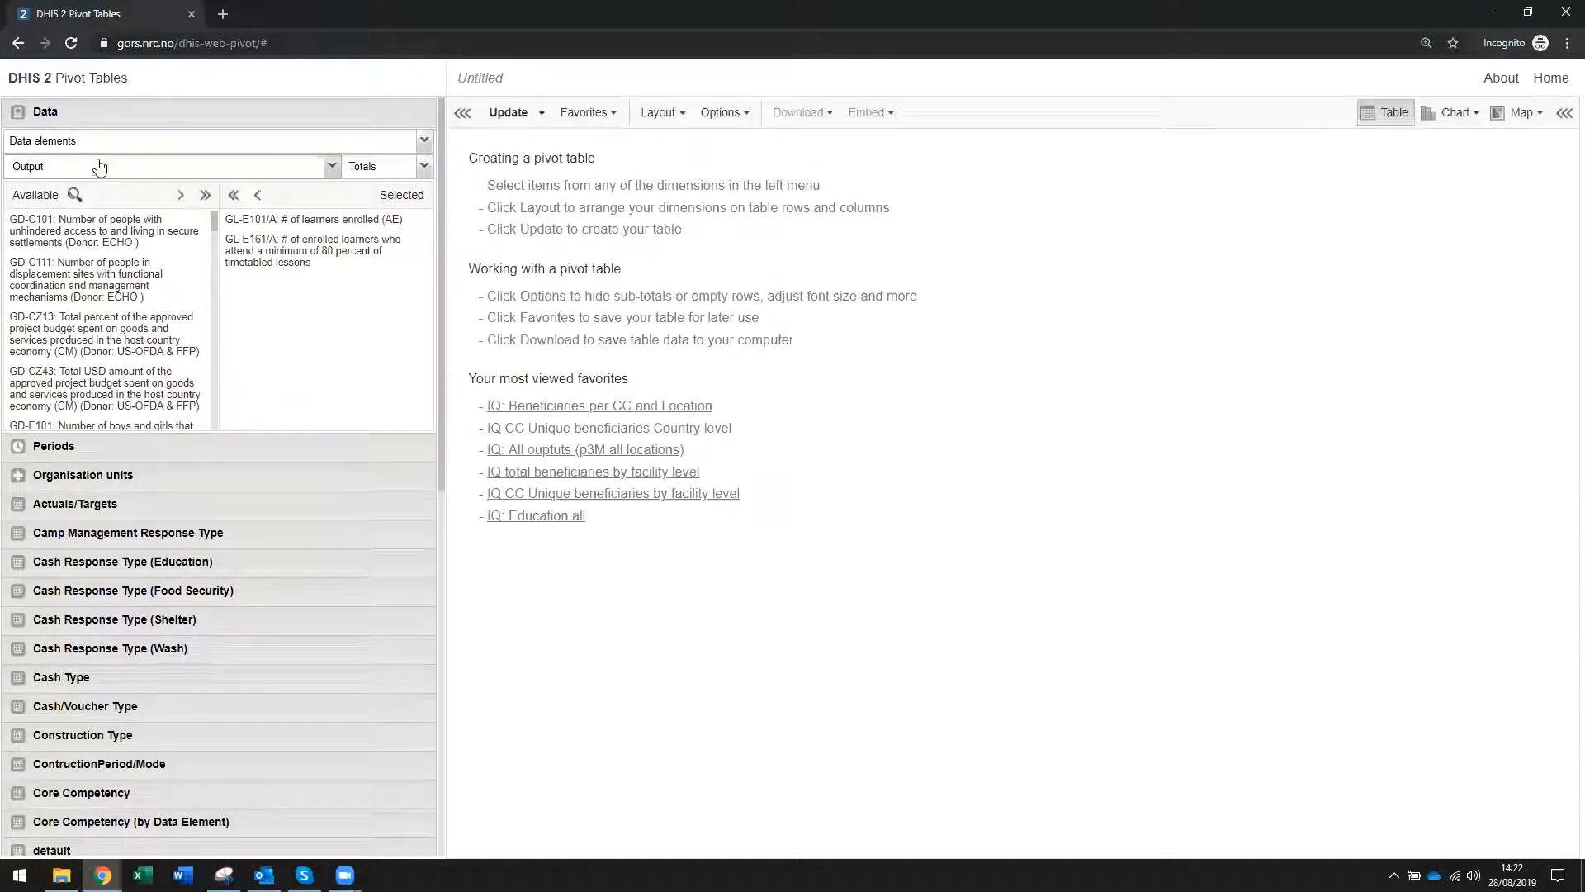
left_click(101, 165)
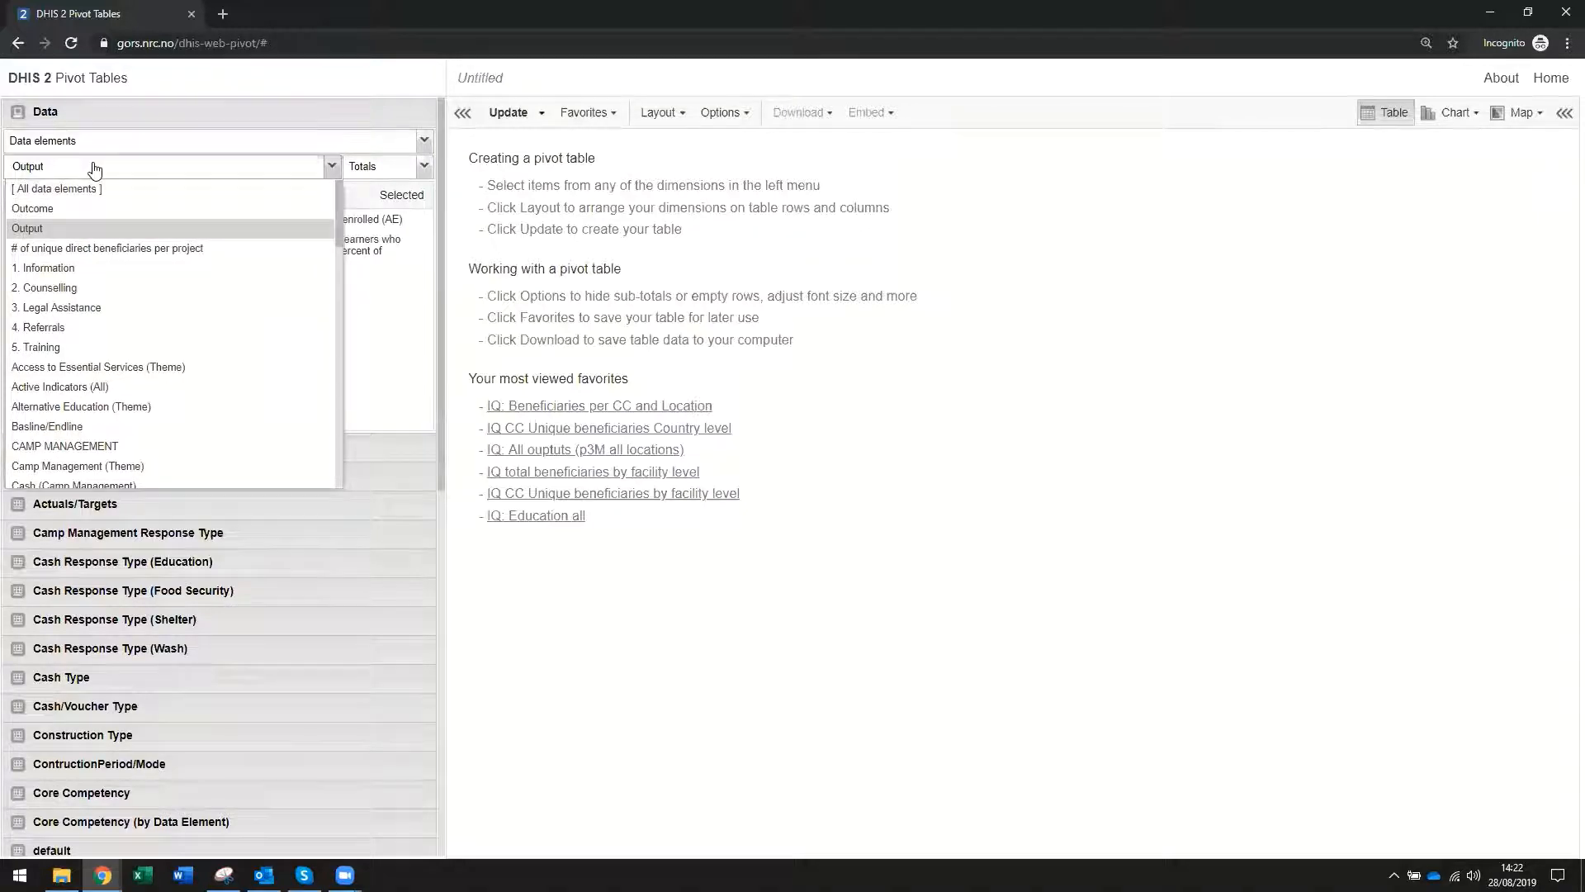
left_click(92, 167)
left_click(75, 195)
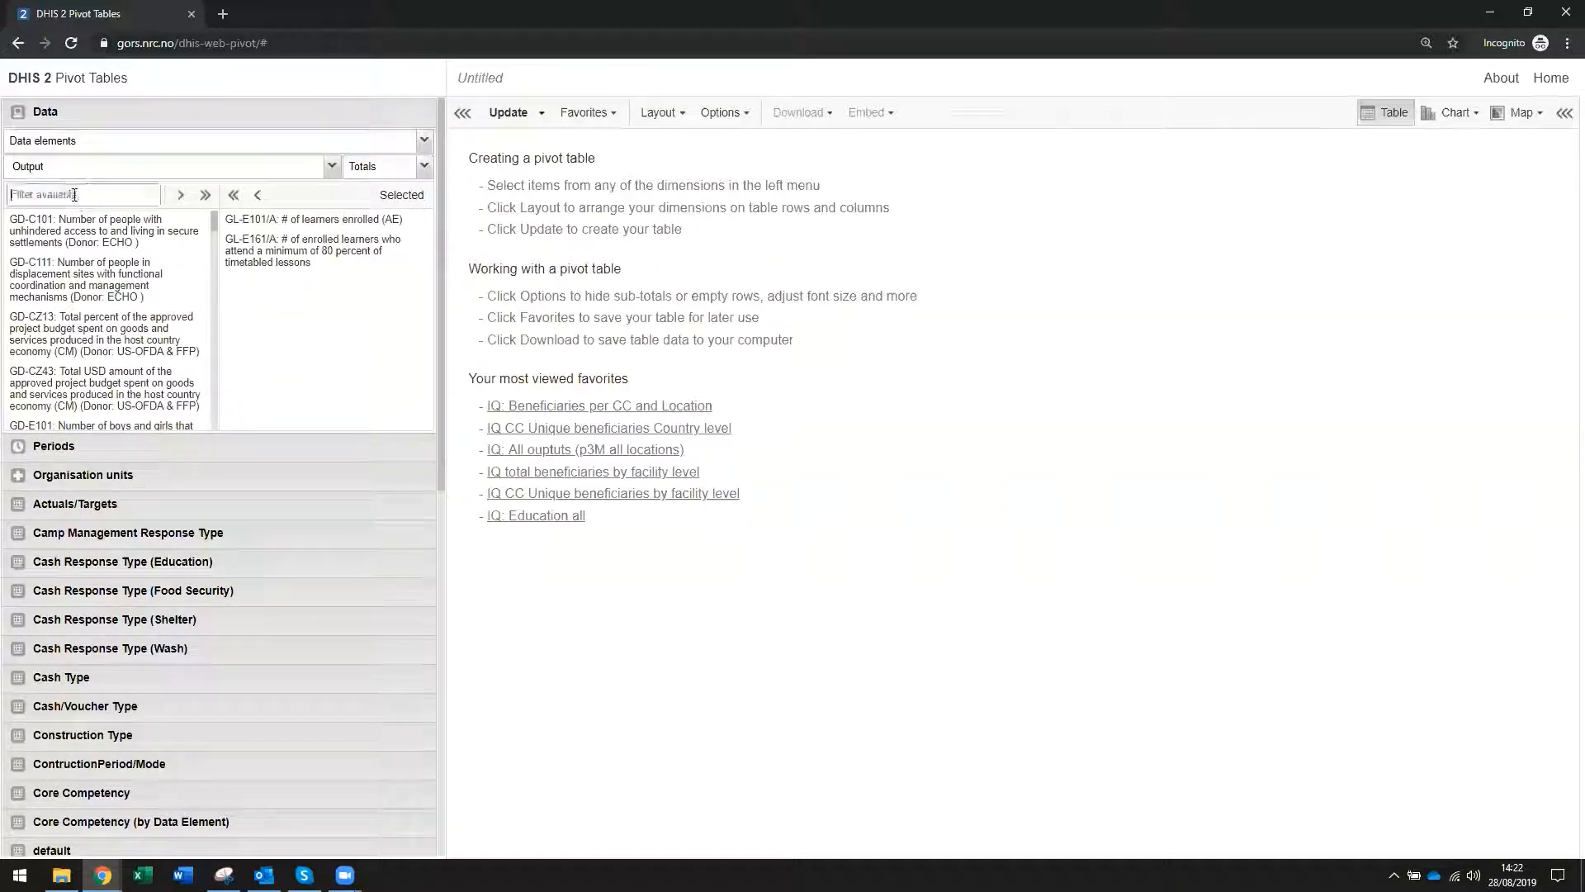
type("enrol")
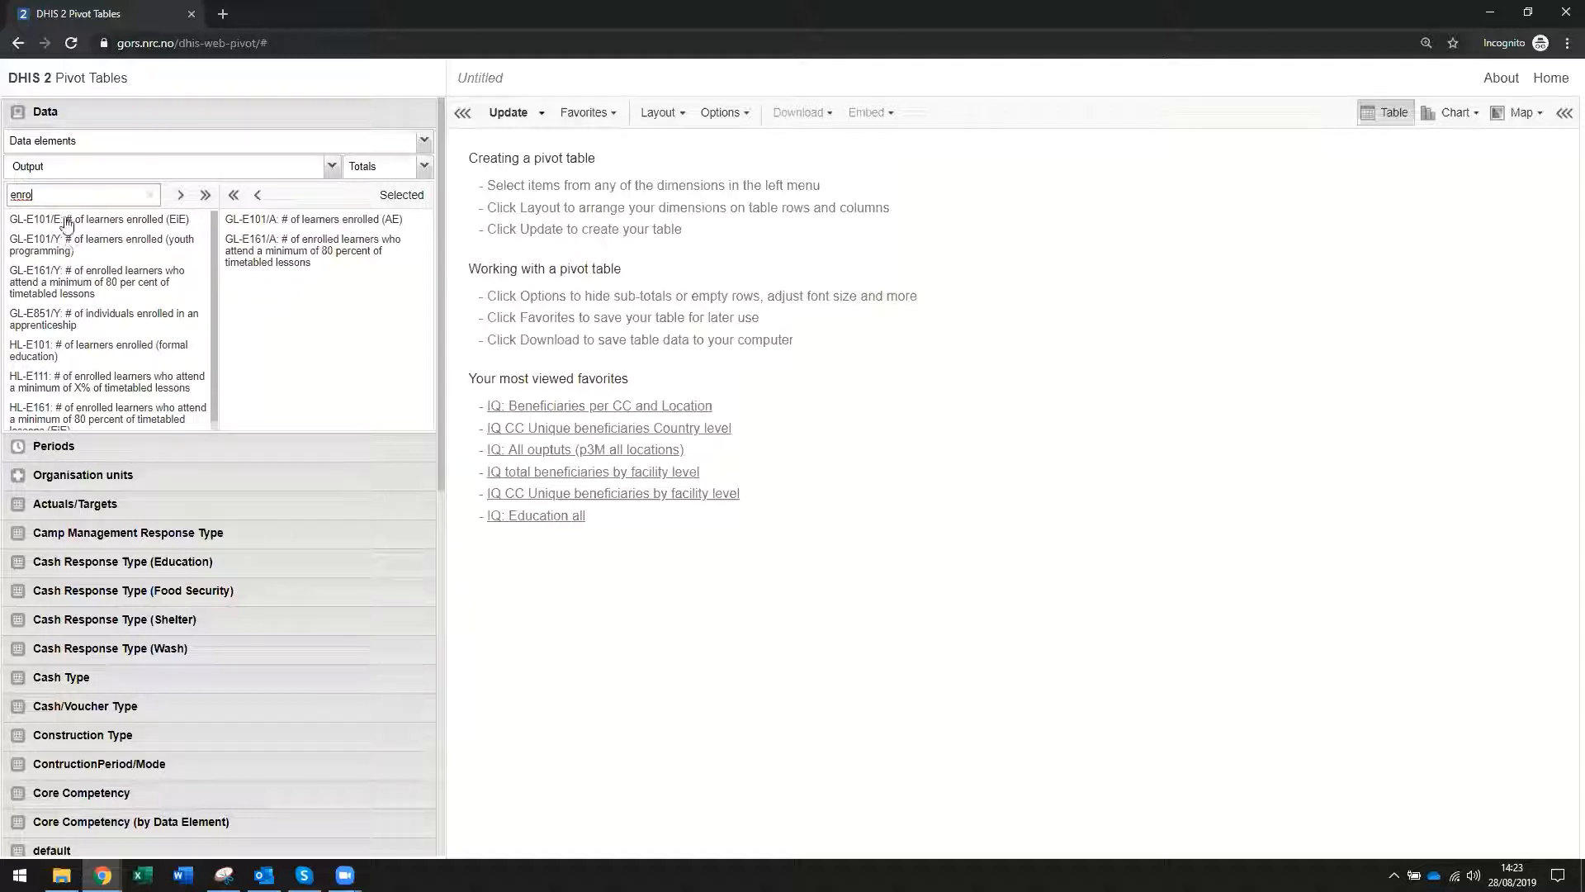
key("BackSpace")
key("BackSpace")
scroll(74, 415, "down", 2)
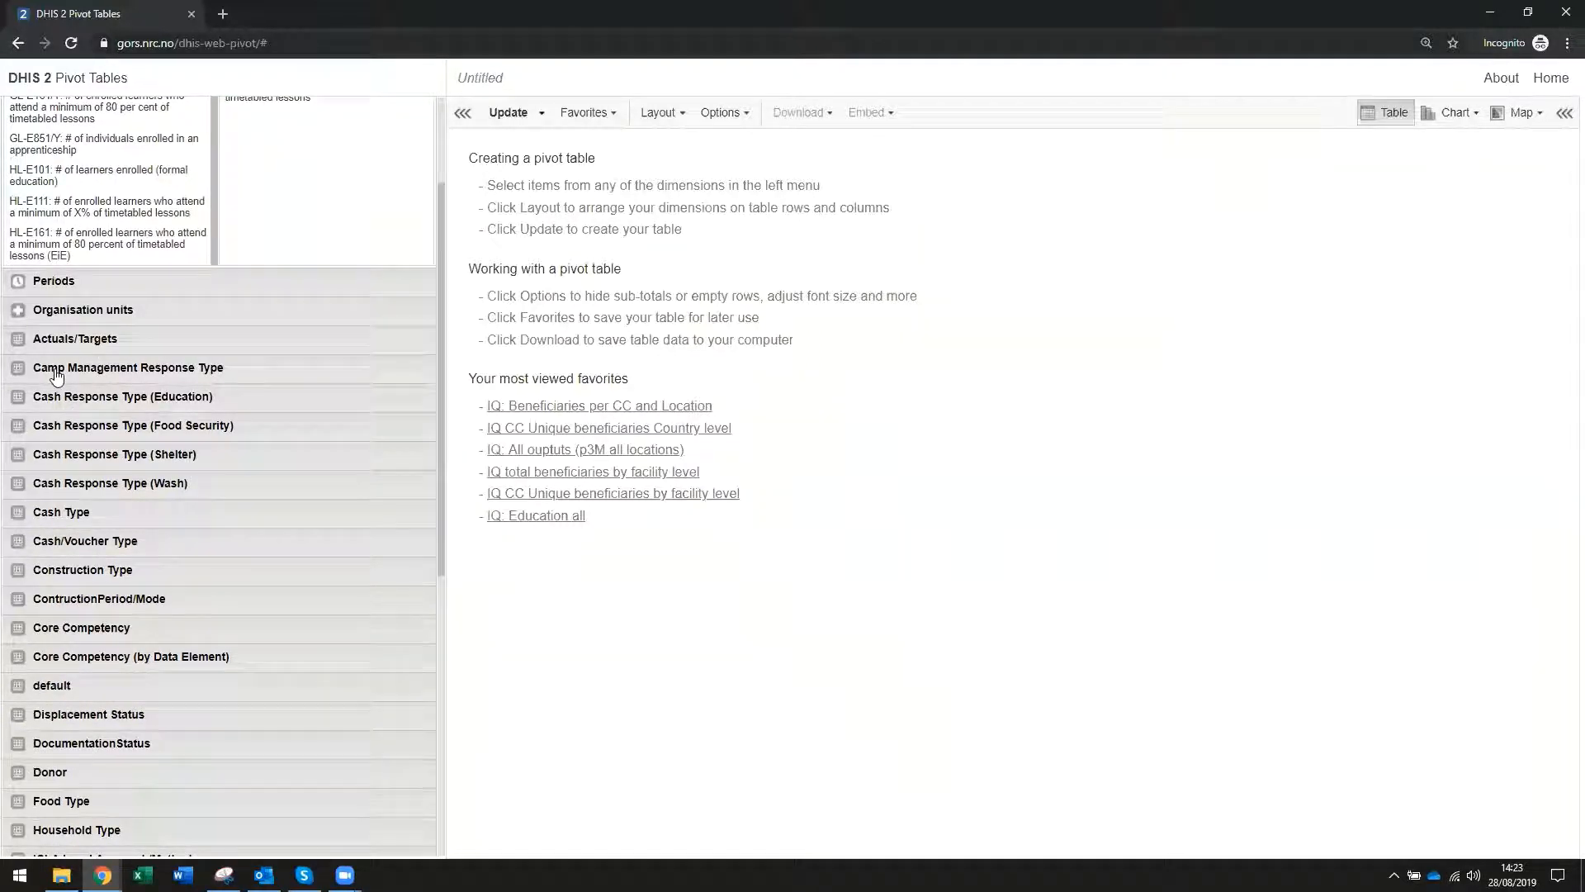
scroll(114, 312, "down", 1)
scroll(98, 258, "up", 3)
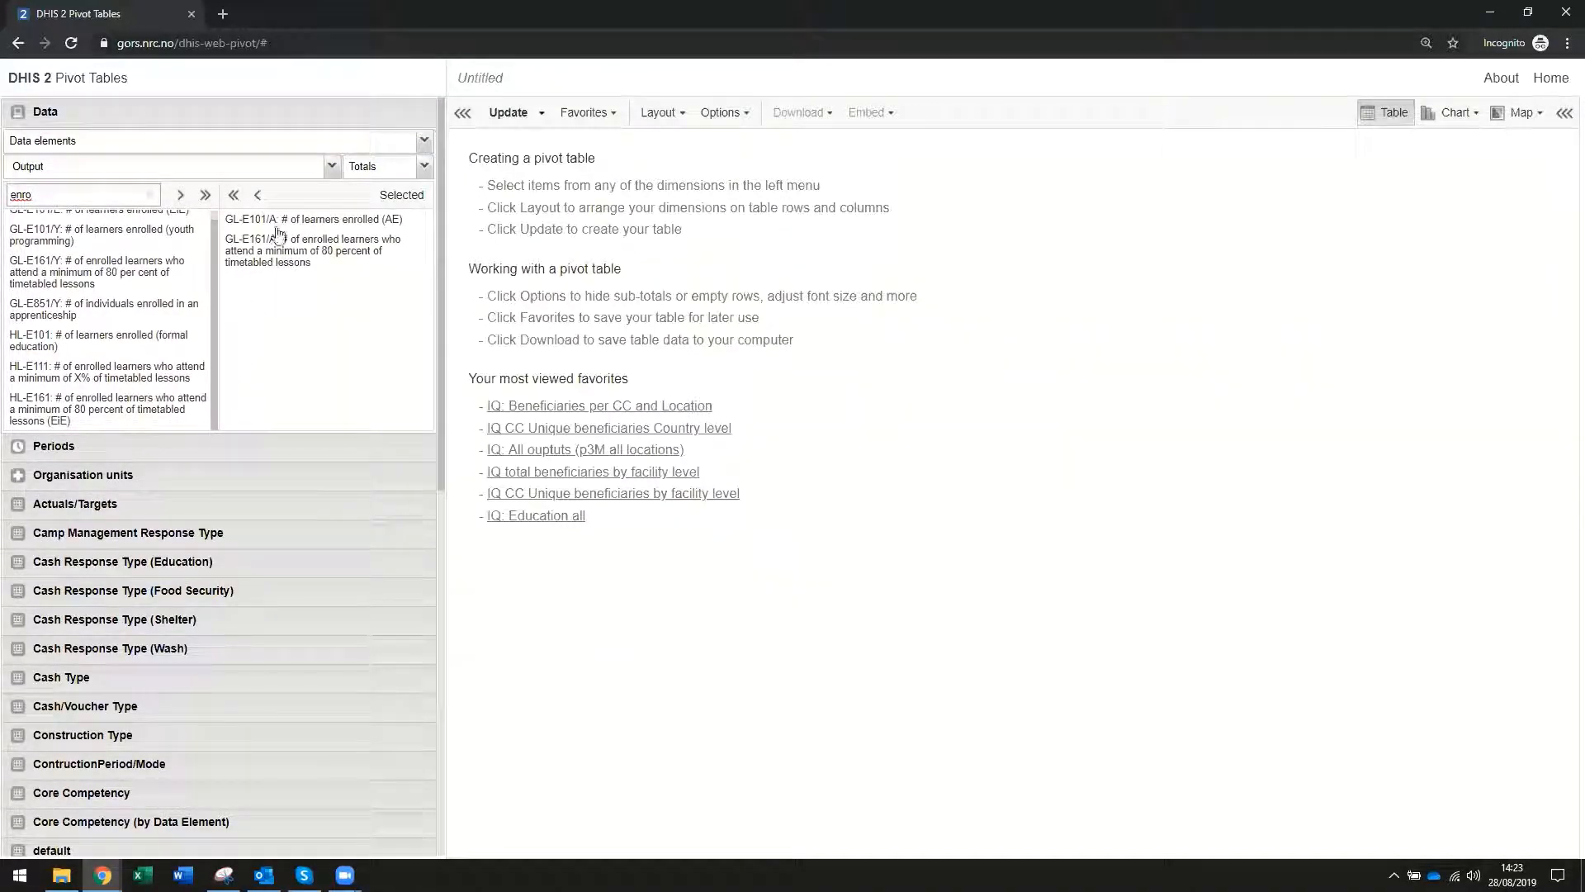
type("l")
- Clear the relative period This year in the period settings and set the period type to Yearly
left_click(94, 452)
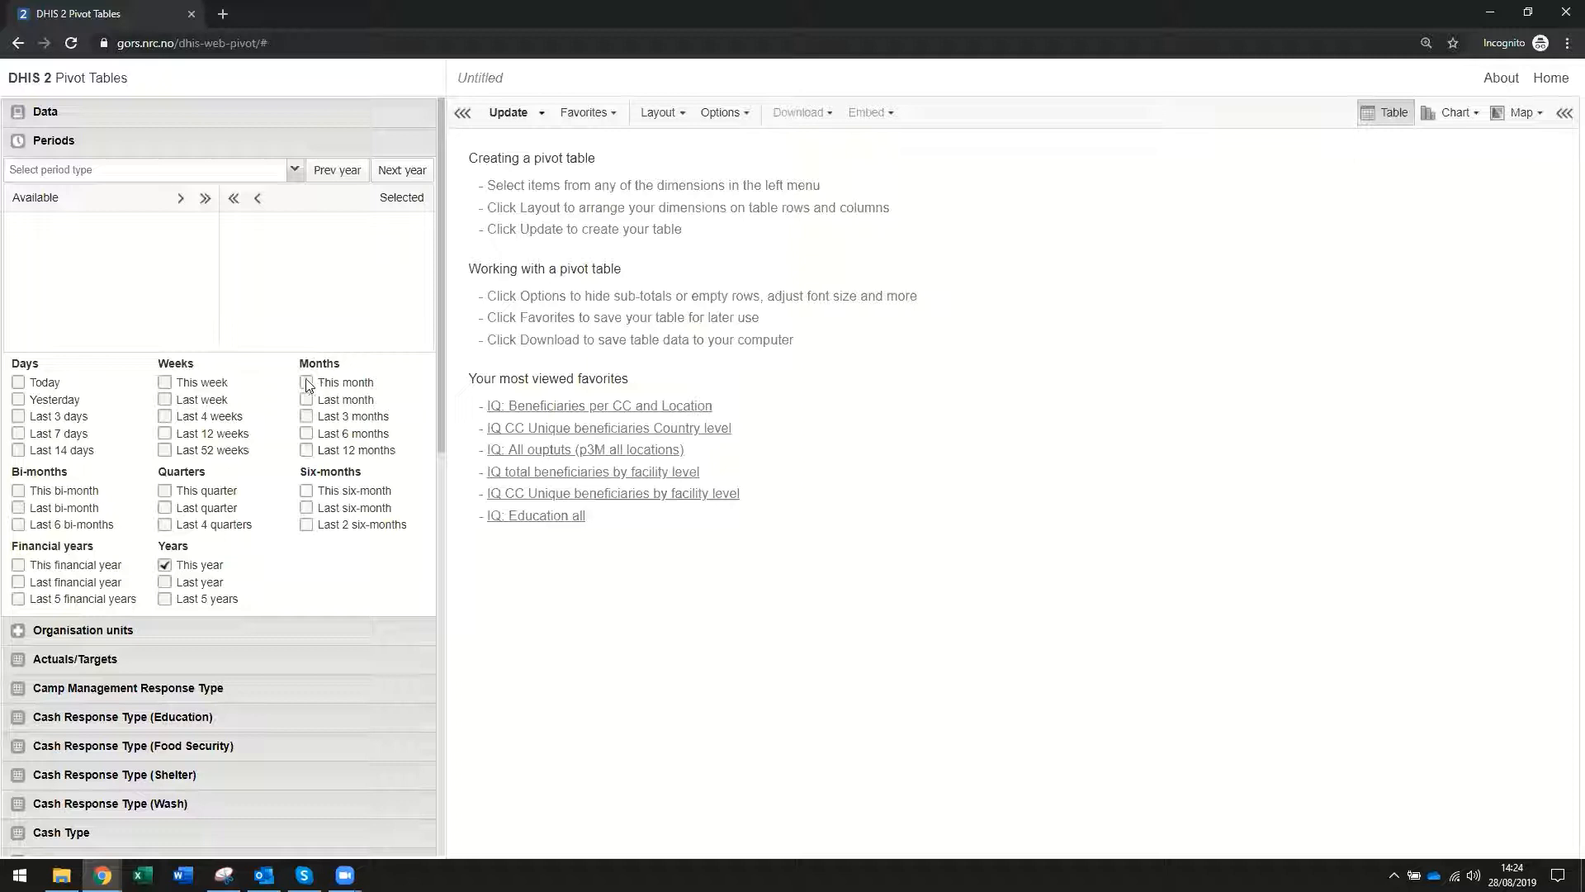
left_click(210, 564)
left_click(99, 170)
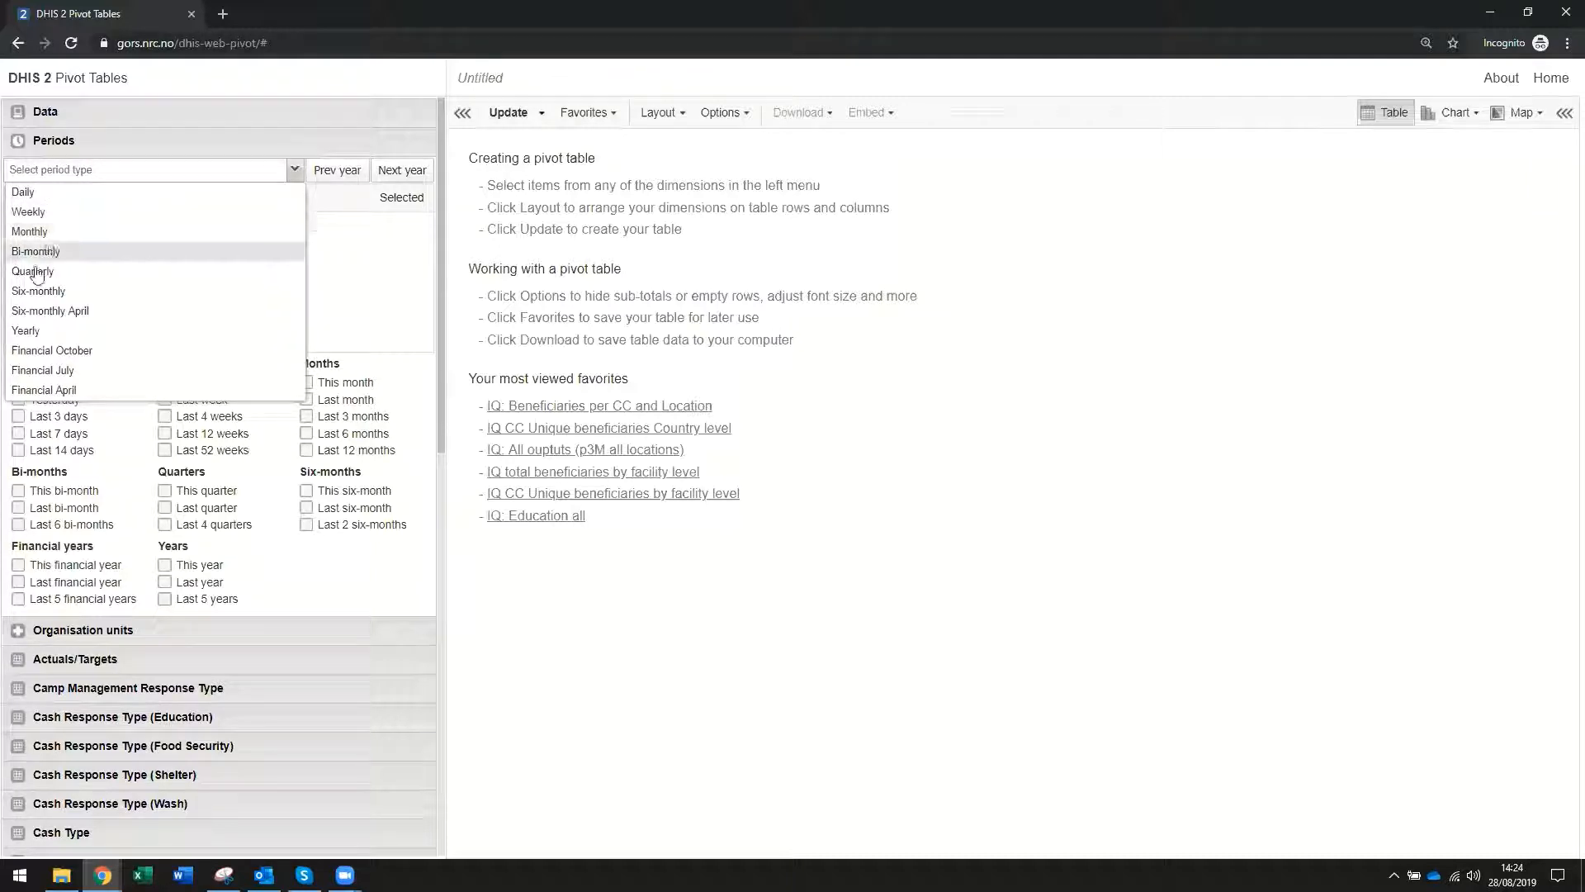
left_click(56, 332)
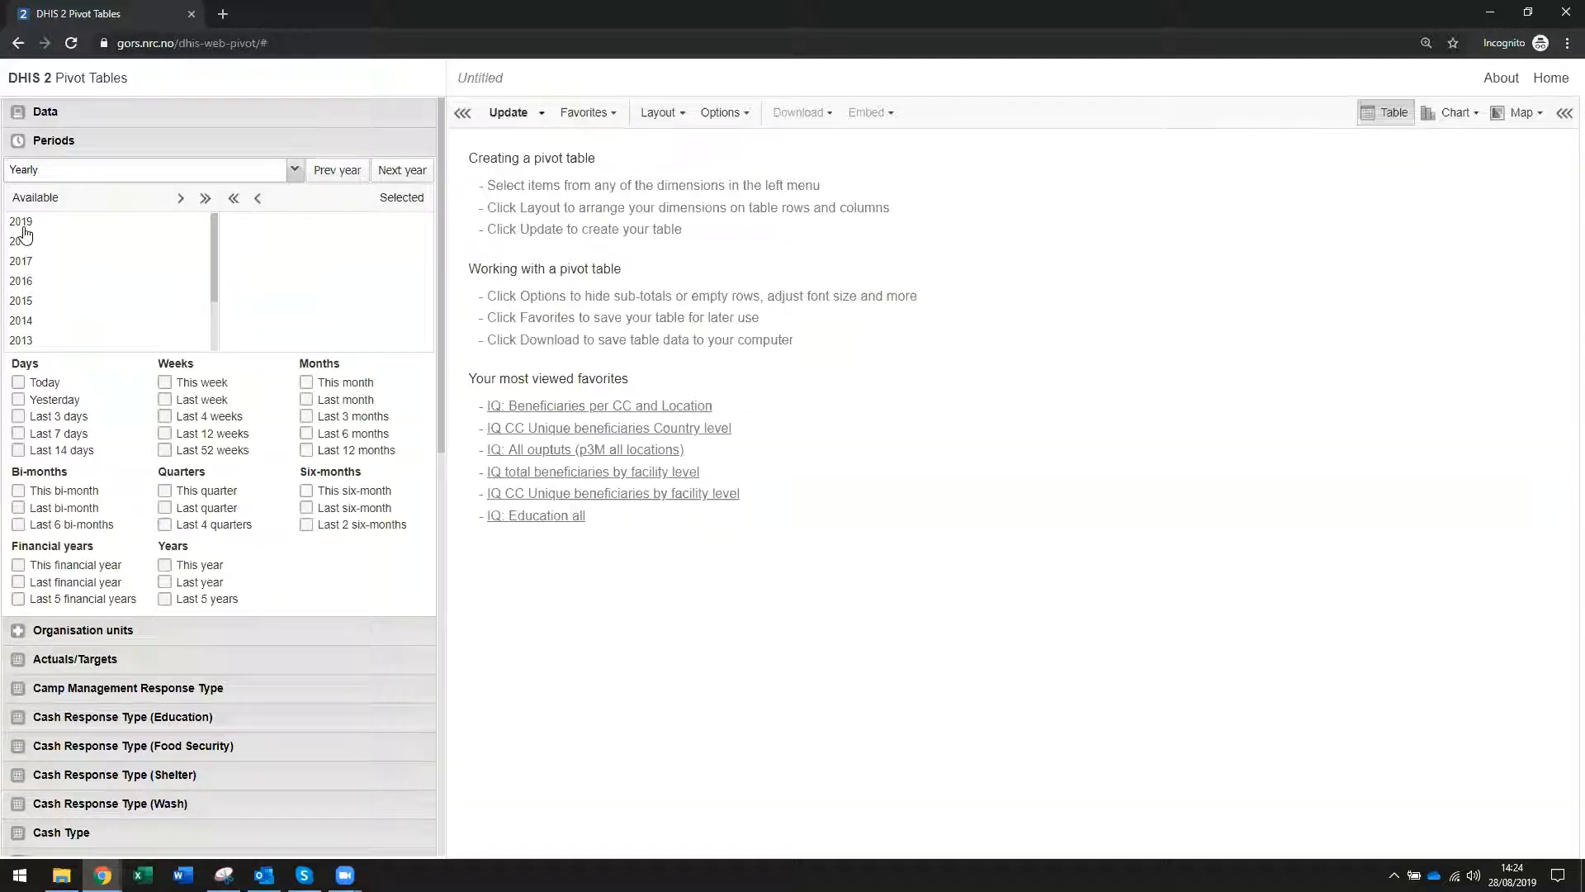
- Change the period type to Monthly, show the 2018 months, and return to the 2019 months
left_click(46, 170)
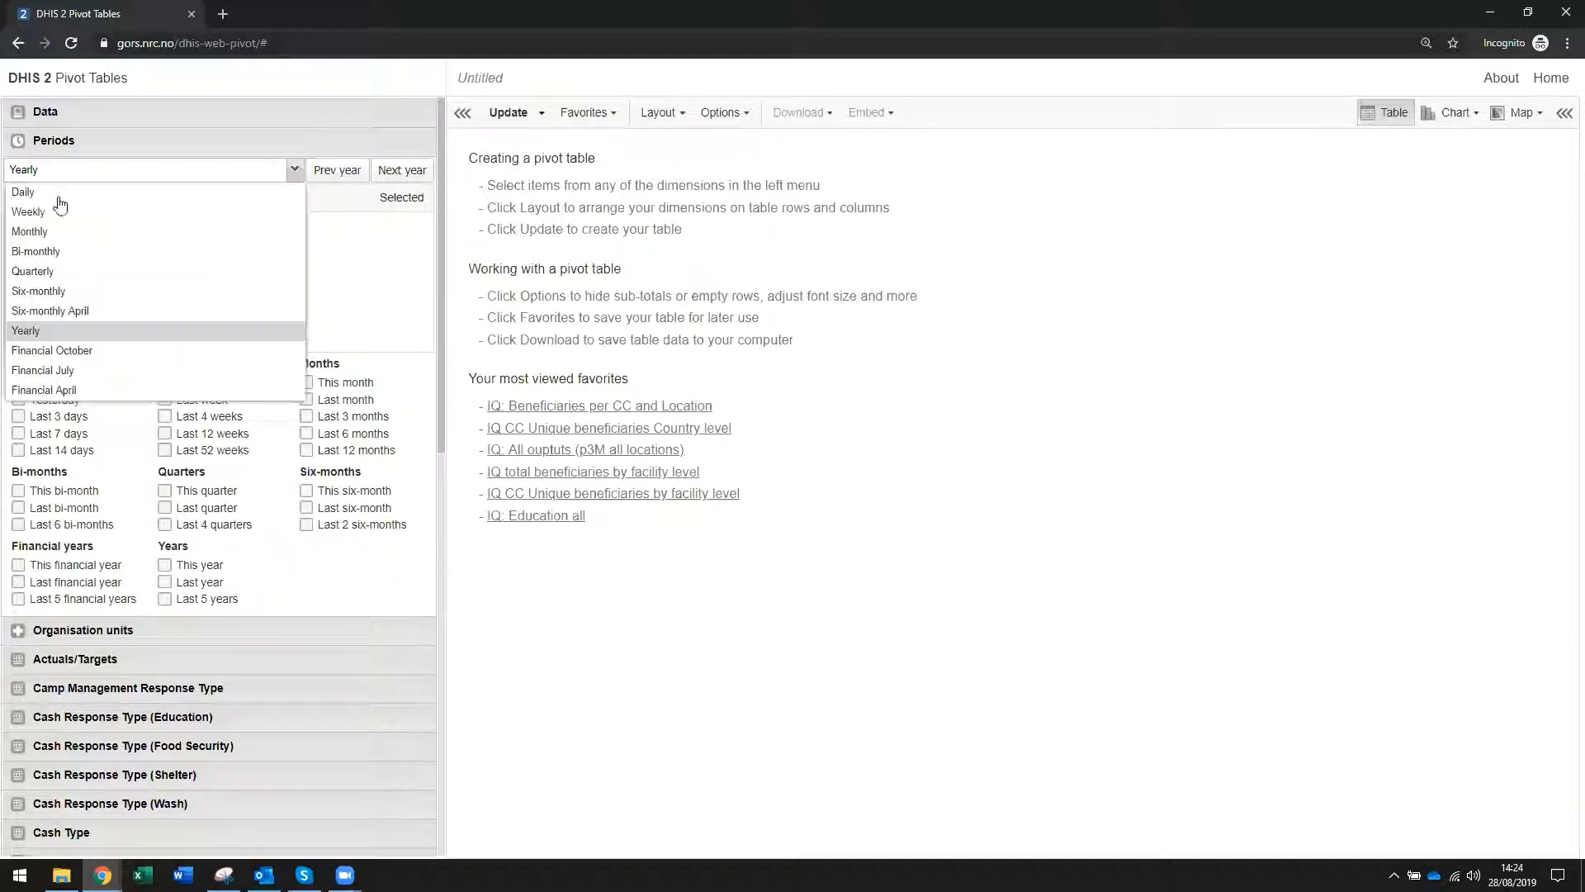
left_click(60, 231)
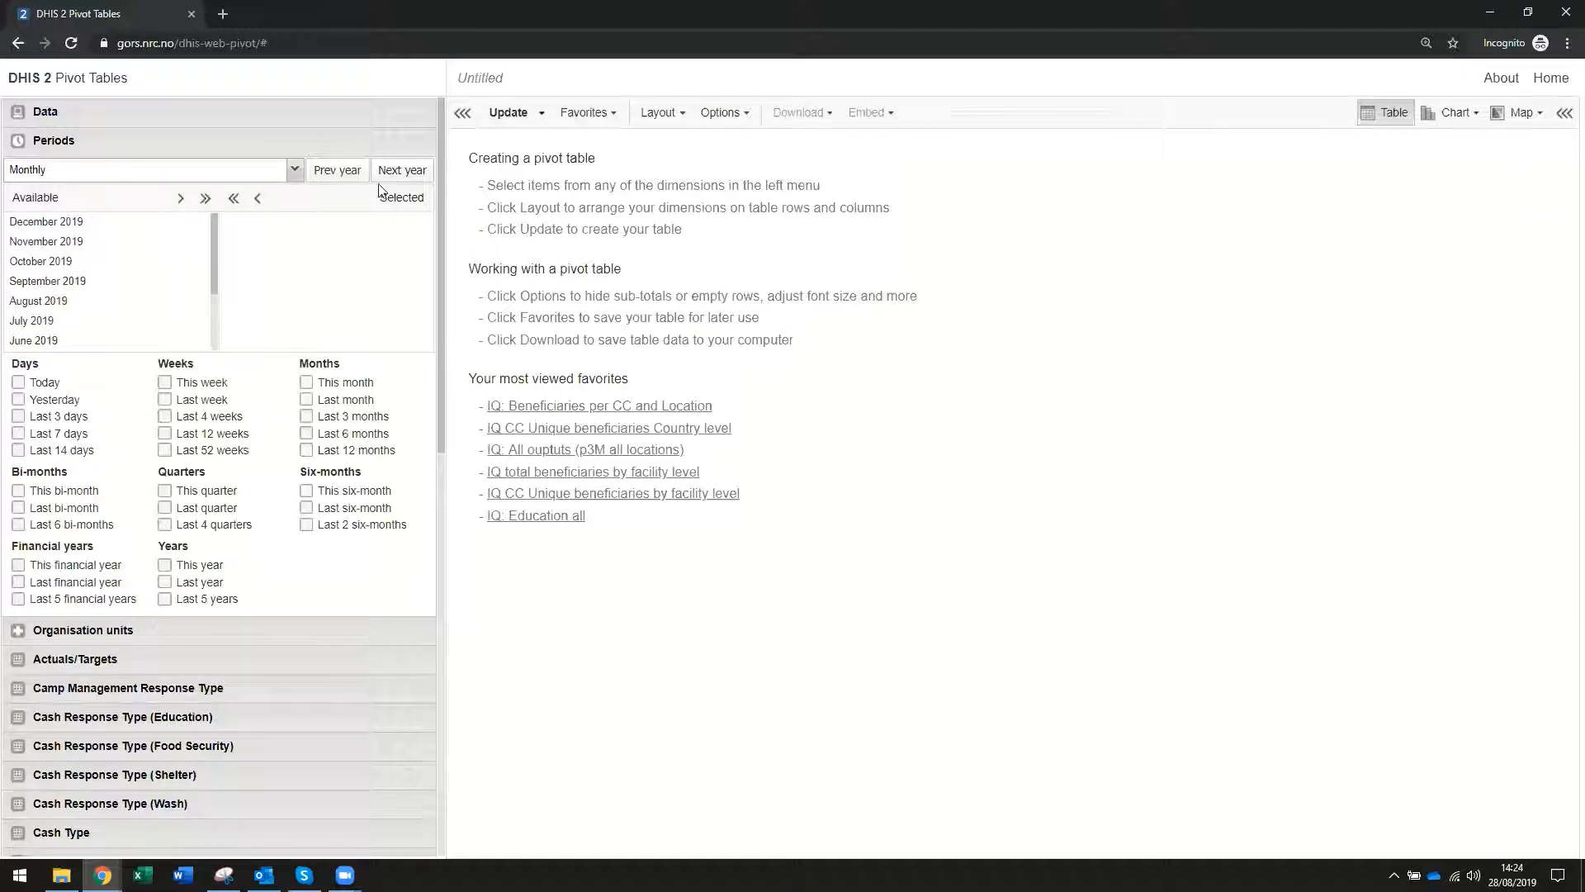
left_click(335, 171)
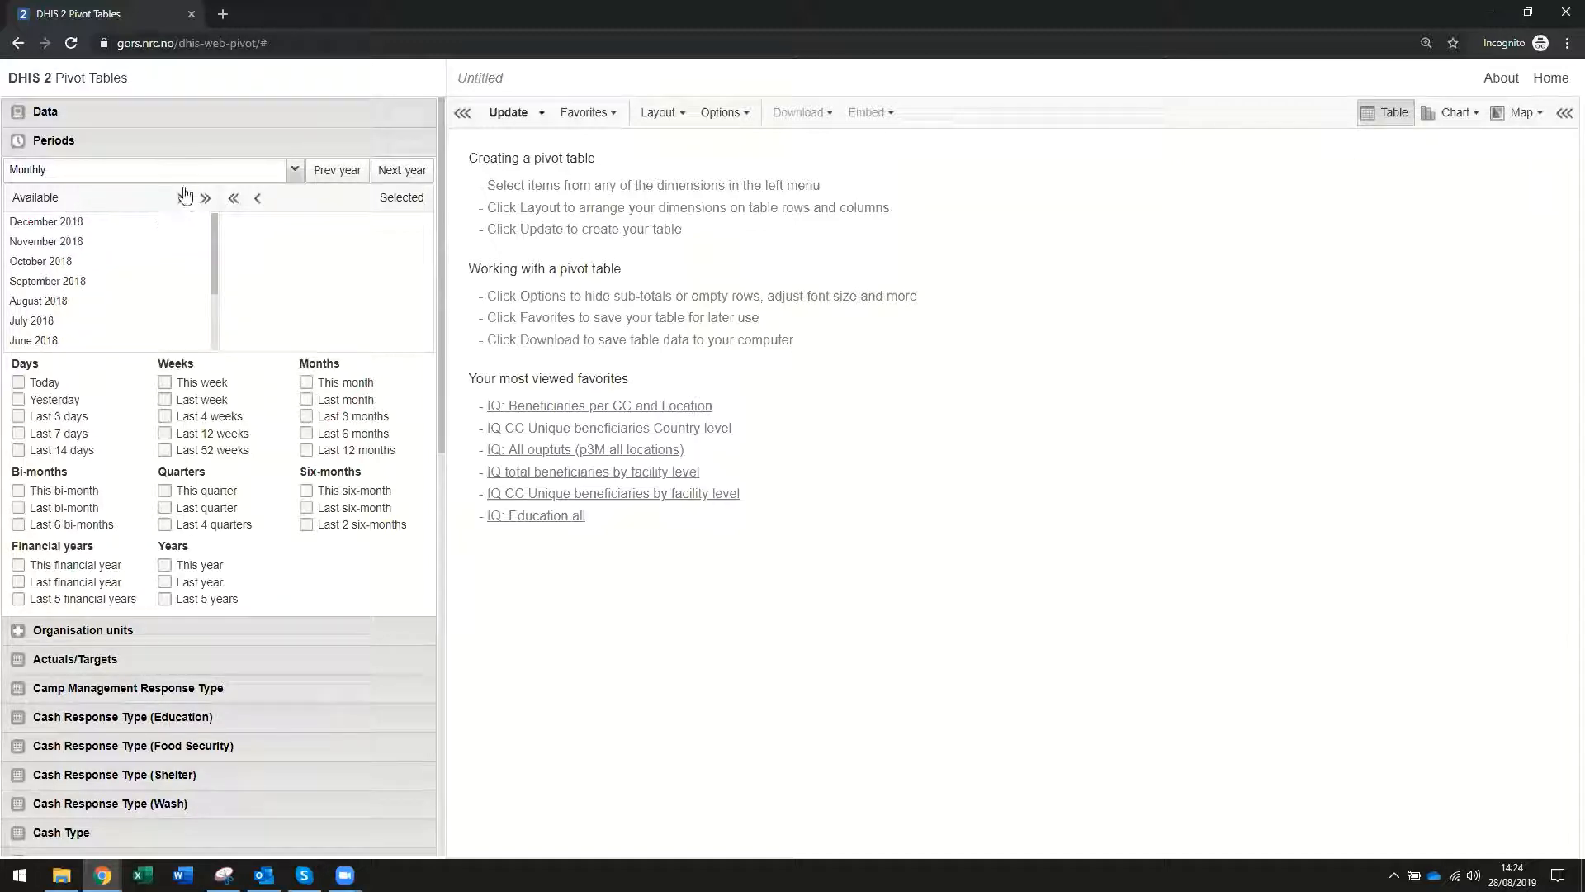
left_click(394, 175)
- Add the months January 2019 through July 2019 to the selected periods
scroll(60, 344, "down", 2)
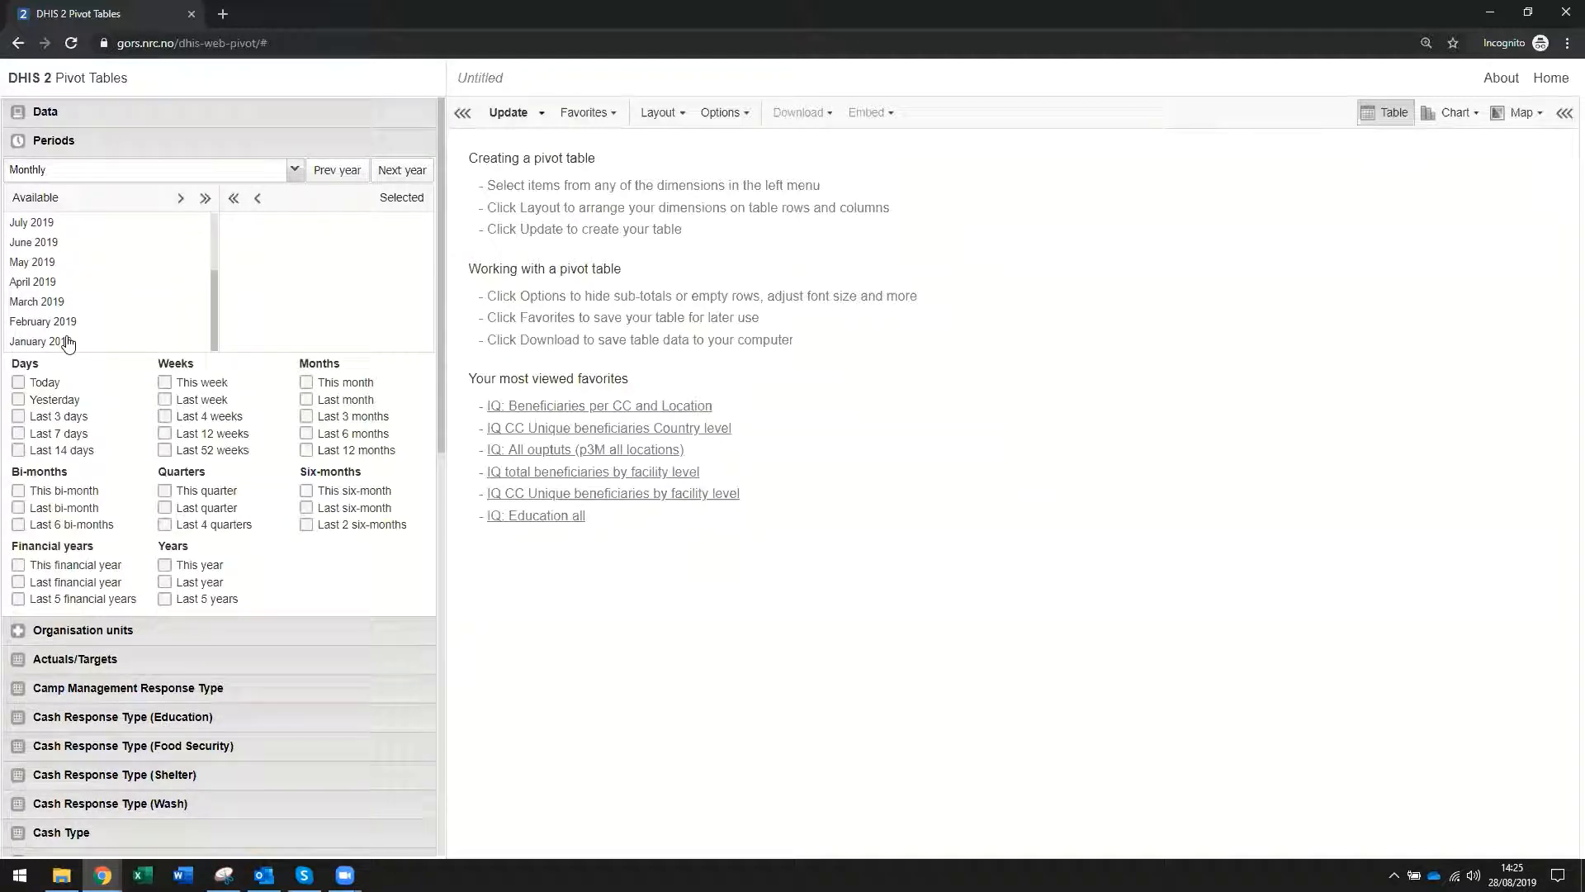
left_click(66, 343)
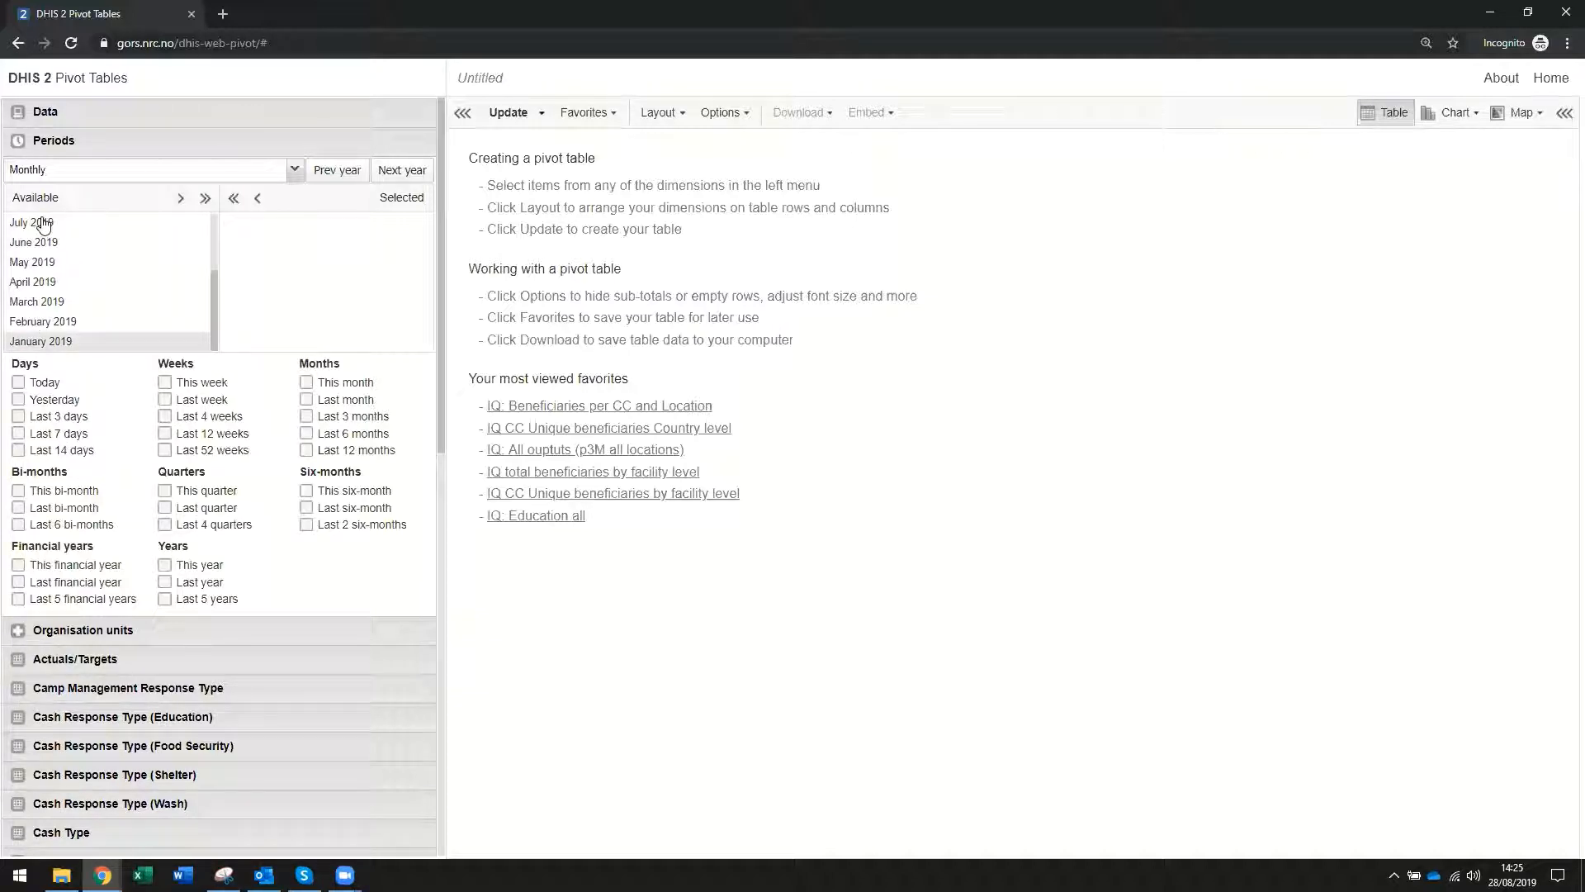
scroll(45, 268, "up", 1)
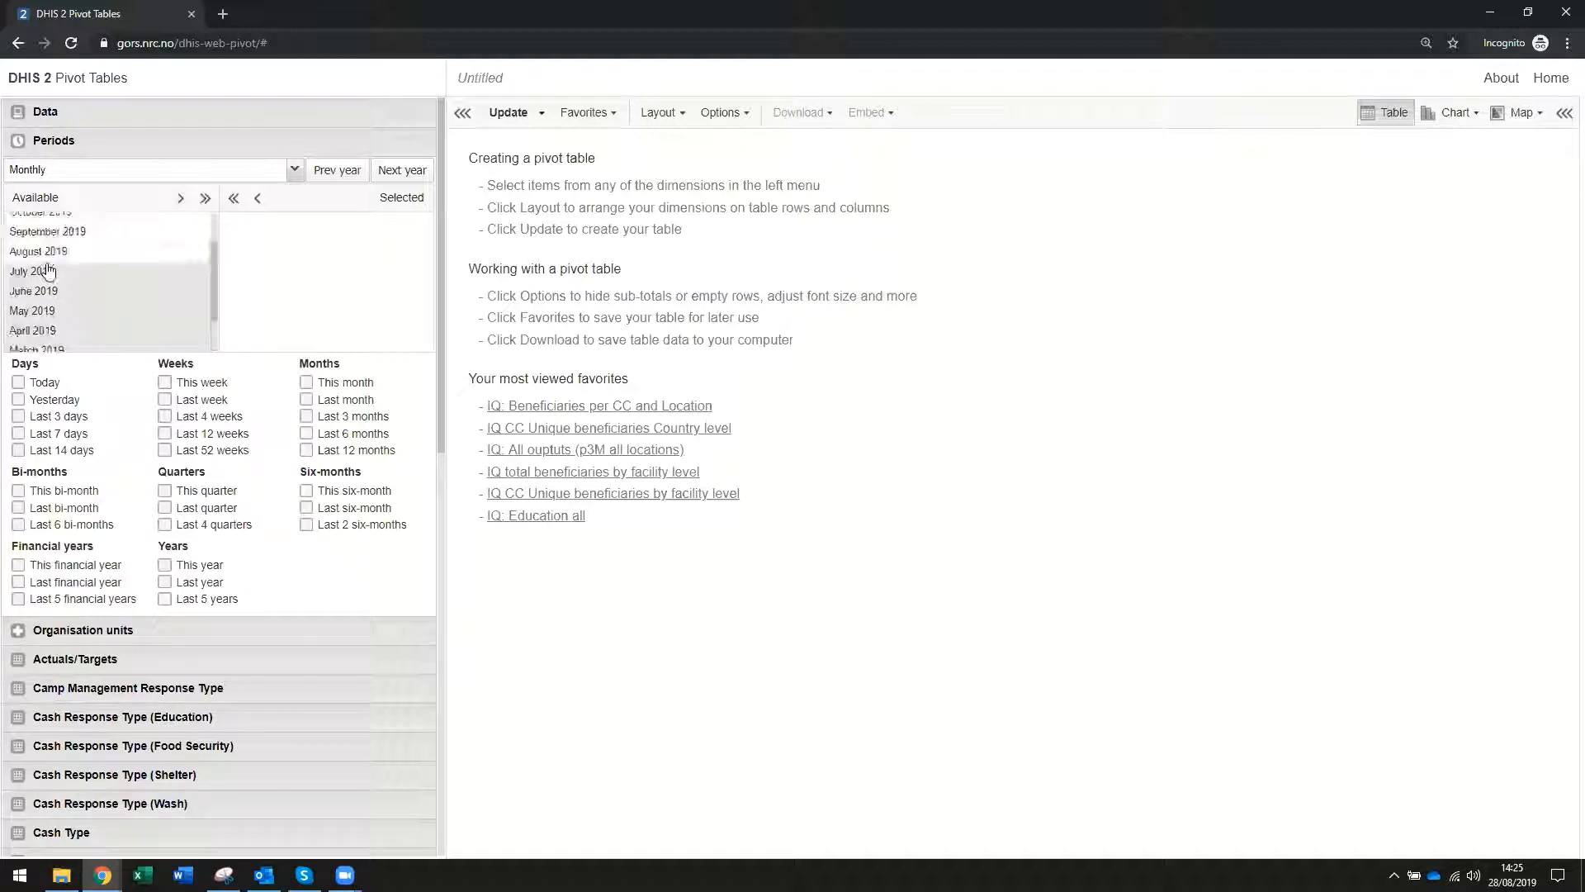
scroll(45, 264, "up", 2)
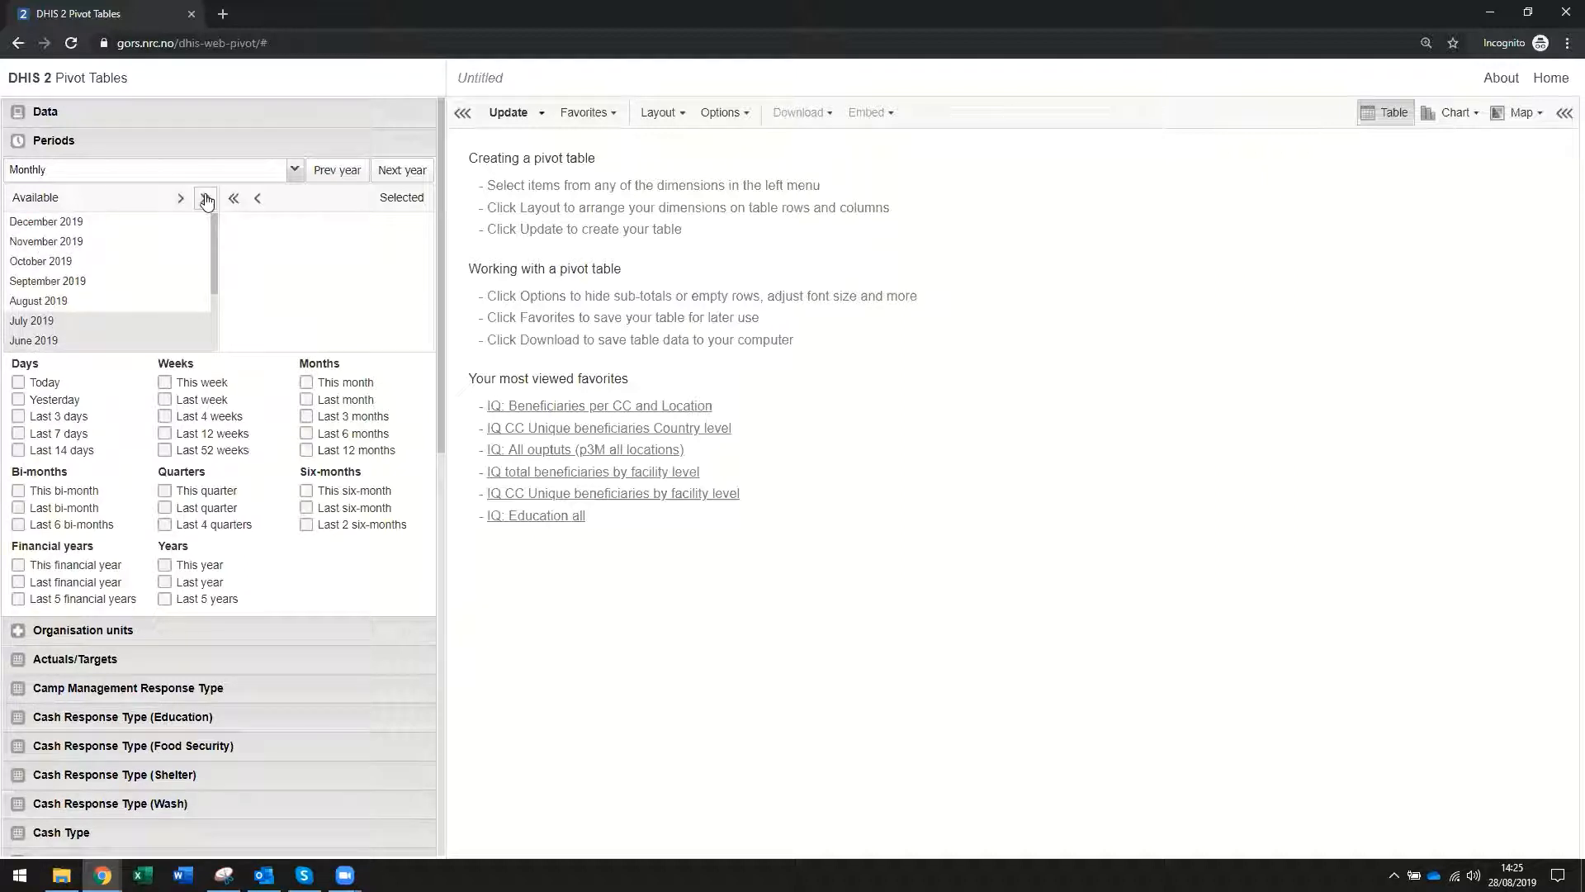
left_click(180, 202)
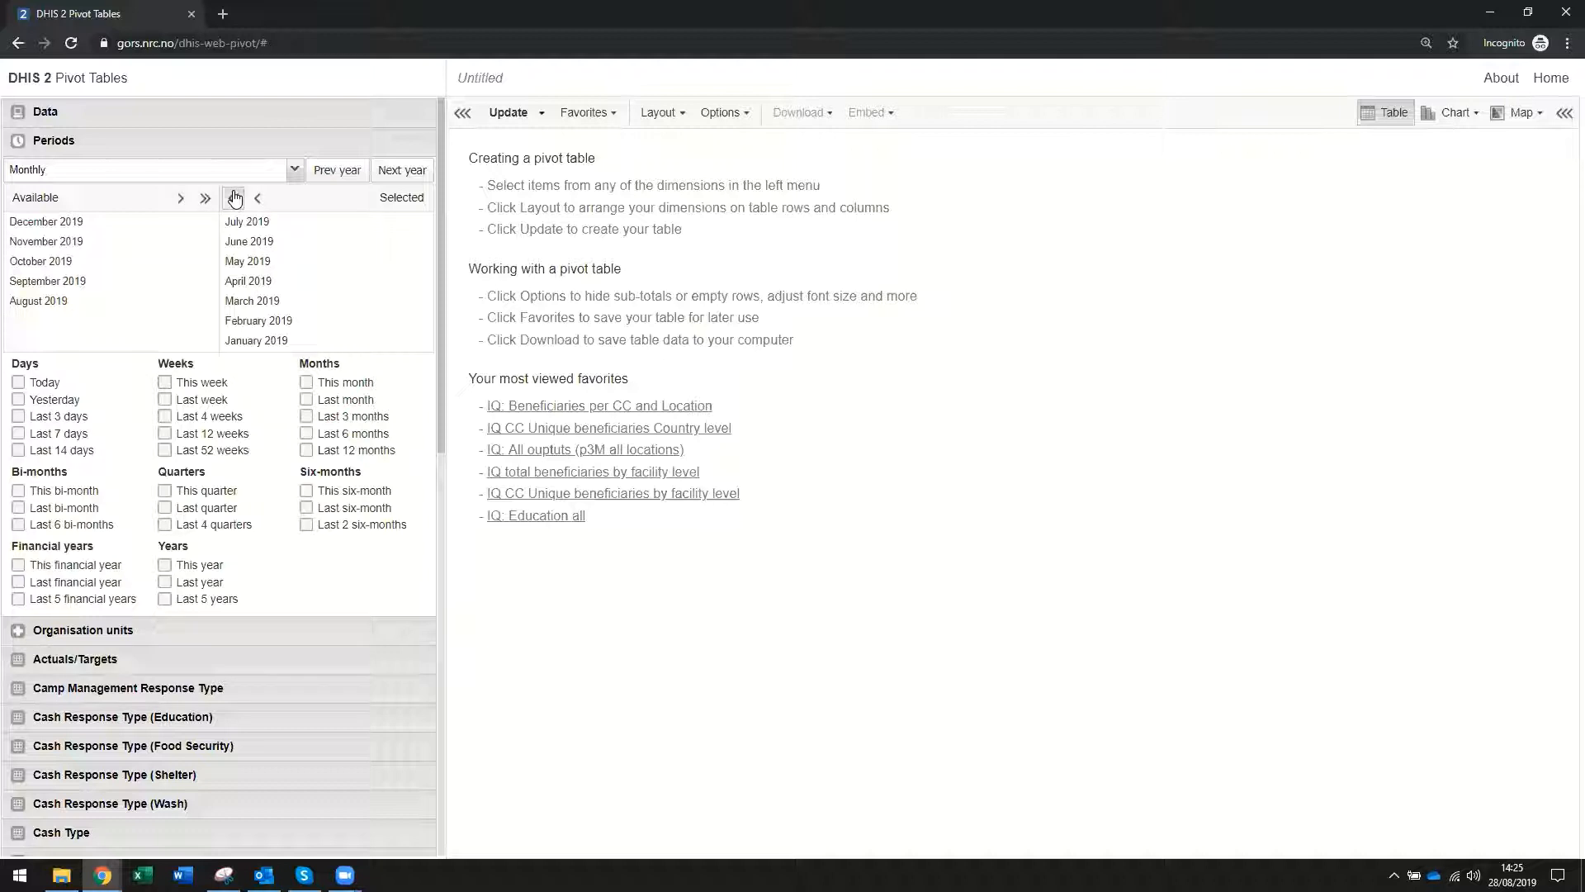
- Clear the selected periods, add all twelve months of 2019 instead, and look through the selected months
left_click(234, 198)
left_click(206, 200)
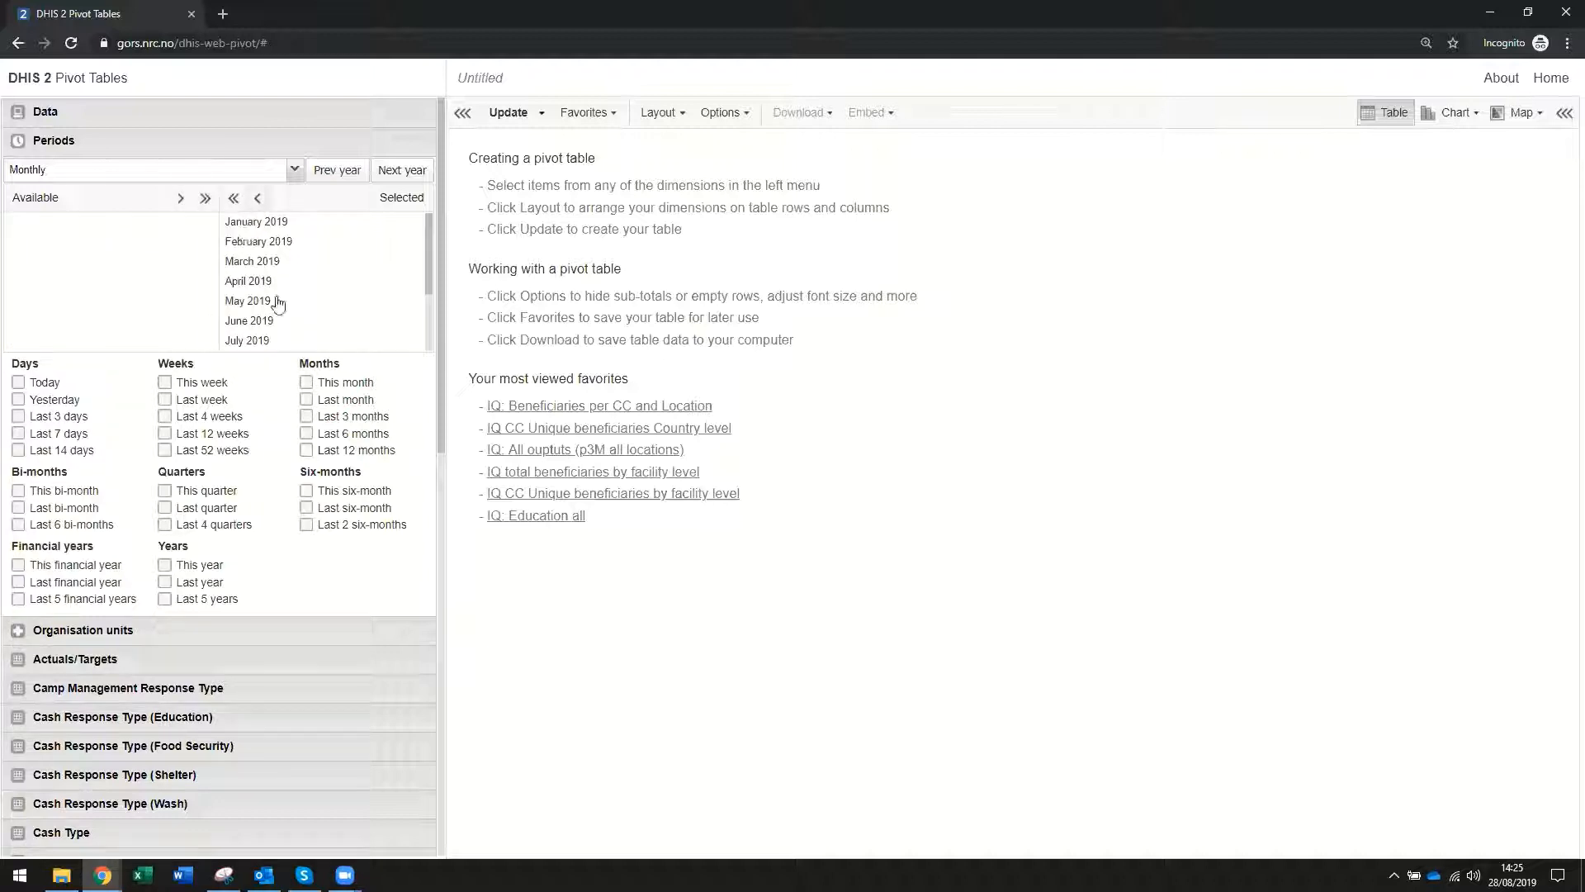
scroll(264, 297, "down", 1)
scroll(265, 297, "down", 2)
scroll(265, 297, "up", 3)
scroll(240, 406, "down", 1)
scroll(241, 406, "down", 3)
scroll(219, 379, "up", 4)
- Open the organisation units and expand IQ_AO_Baghdad, Anbar and Falluja down to Anbar Office to examine the Iraq hierarchy
left_click(114, 630)
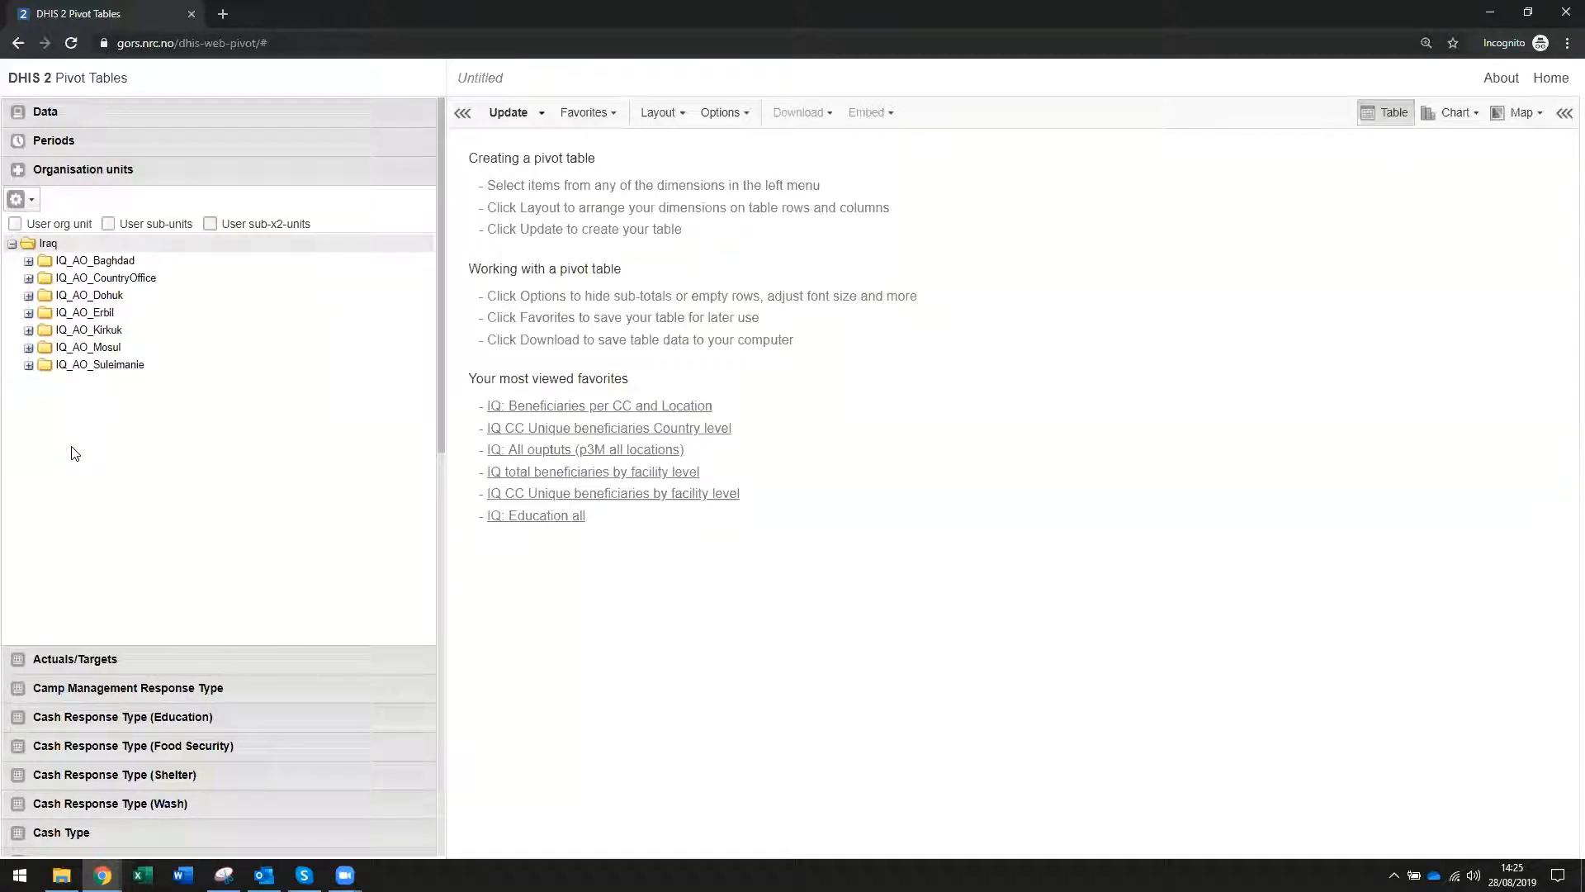
scroll(51, 241, "down", 1)
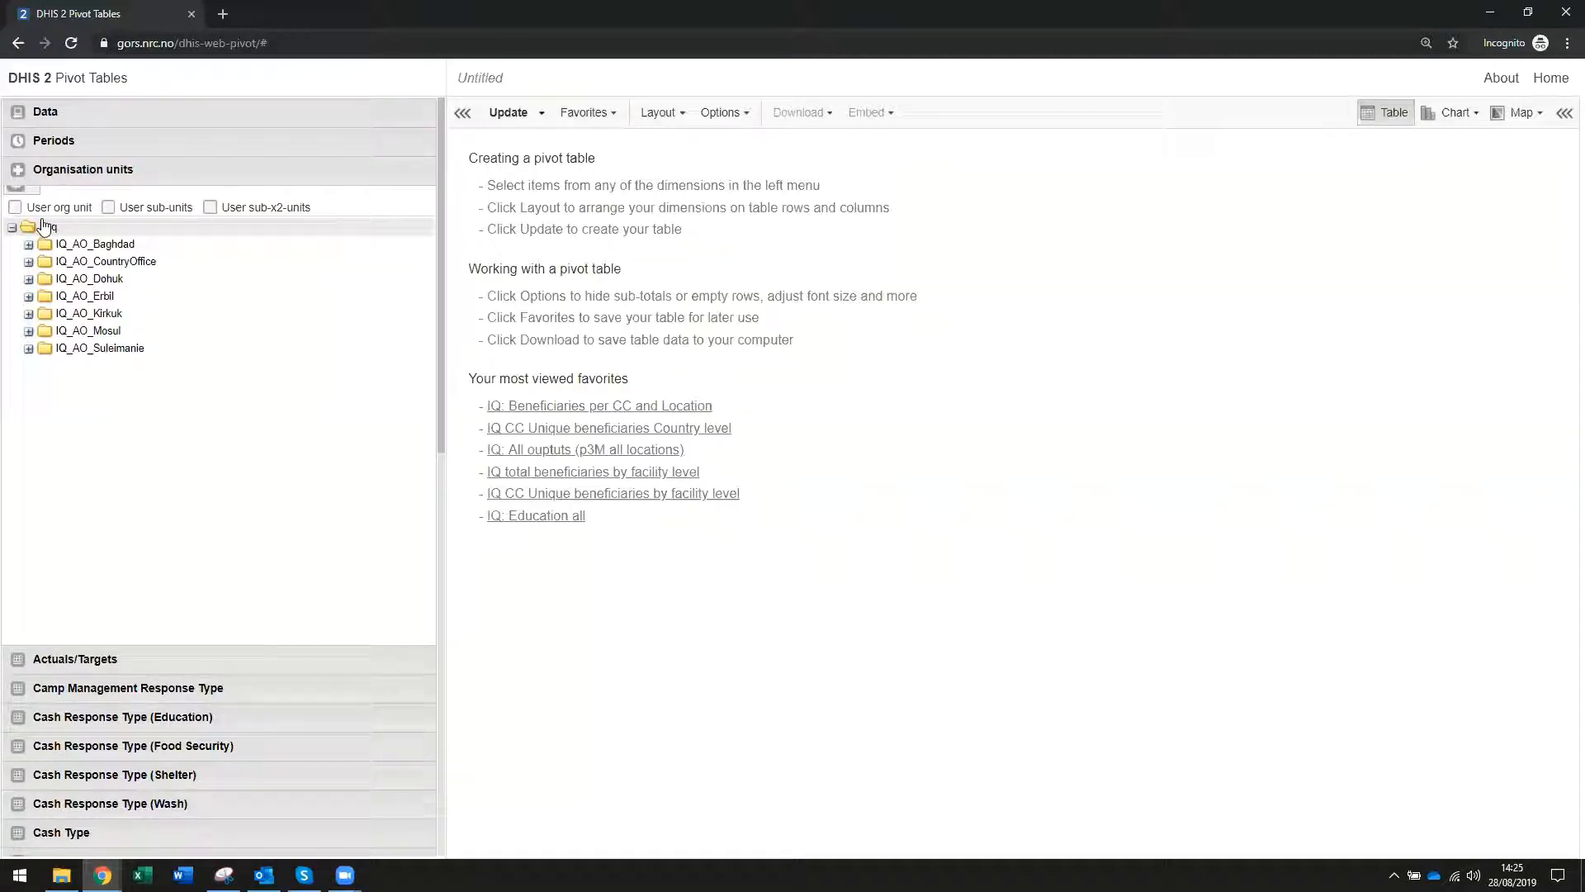
double_click(90, 246)
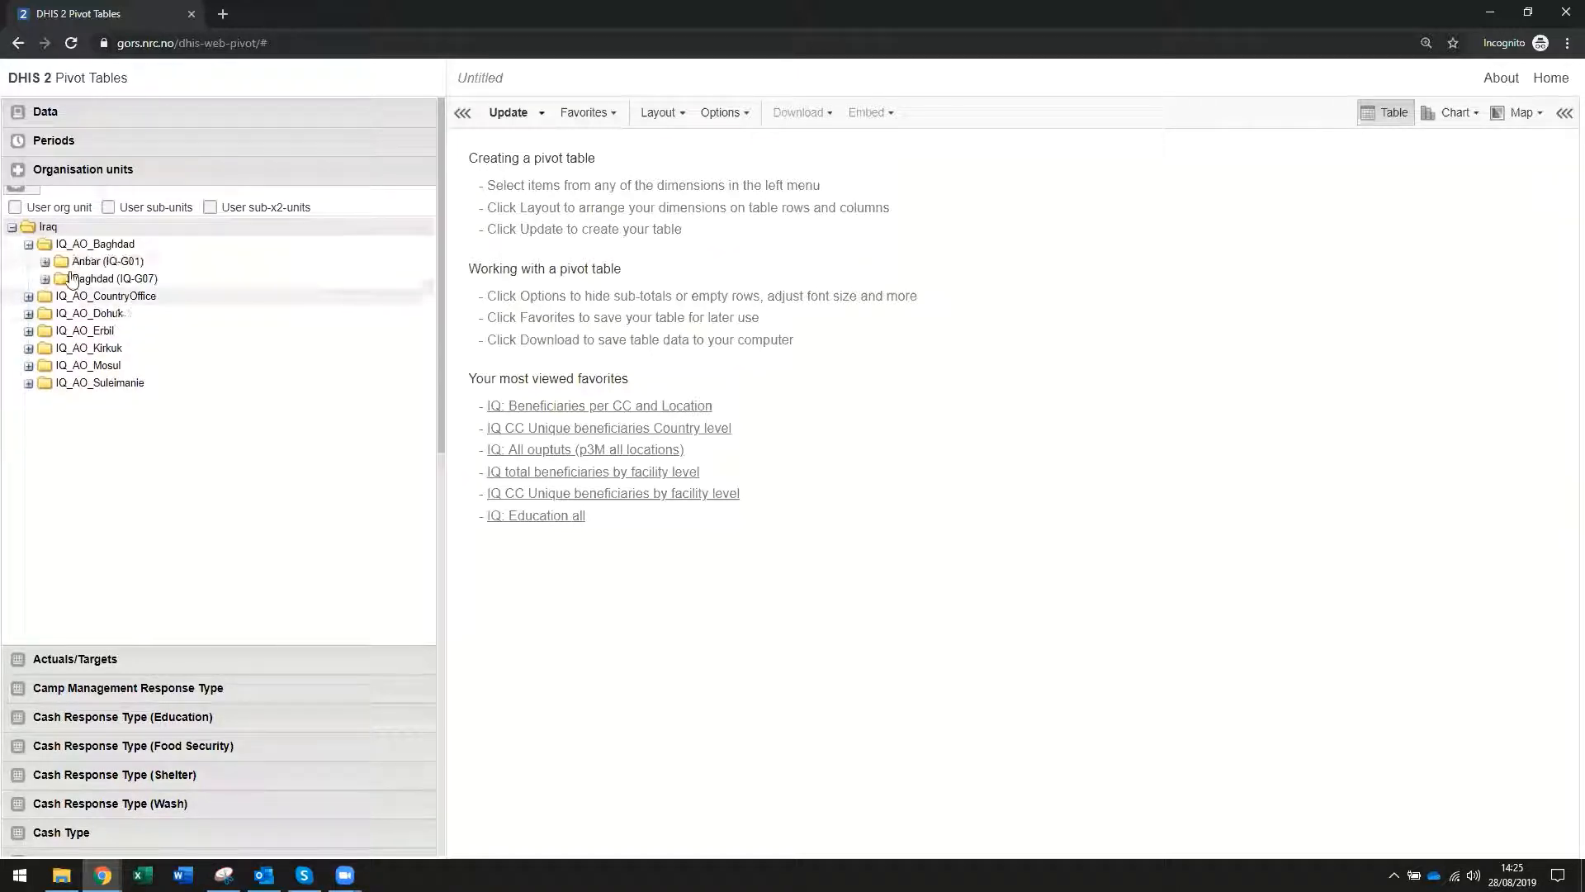
left_click(46, 261)
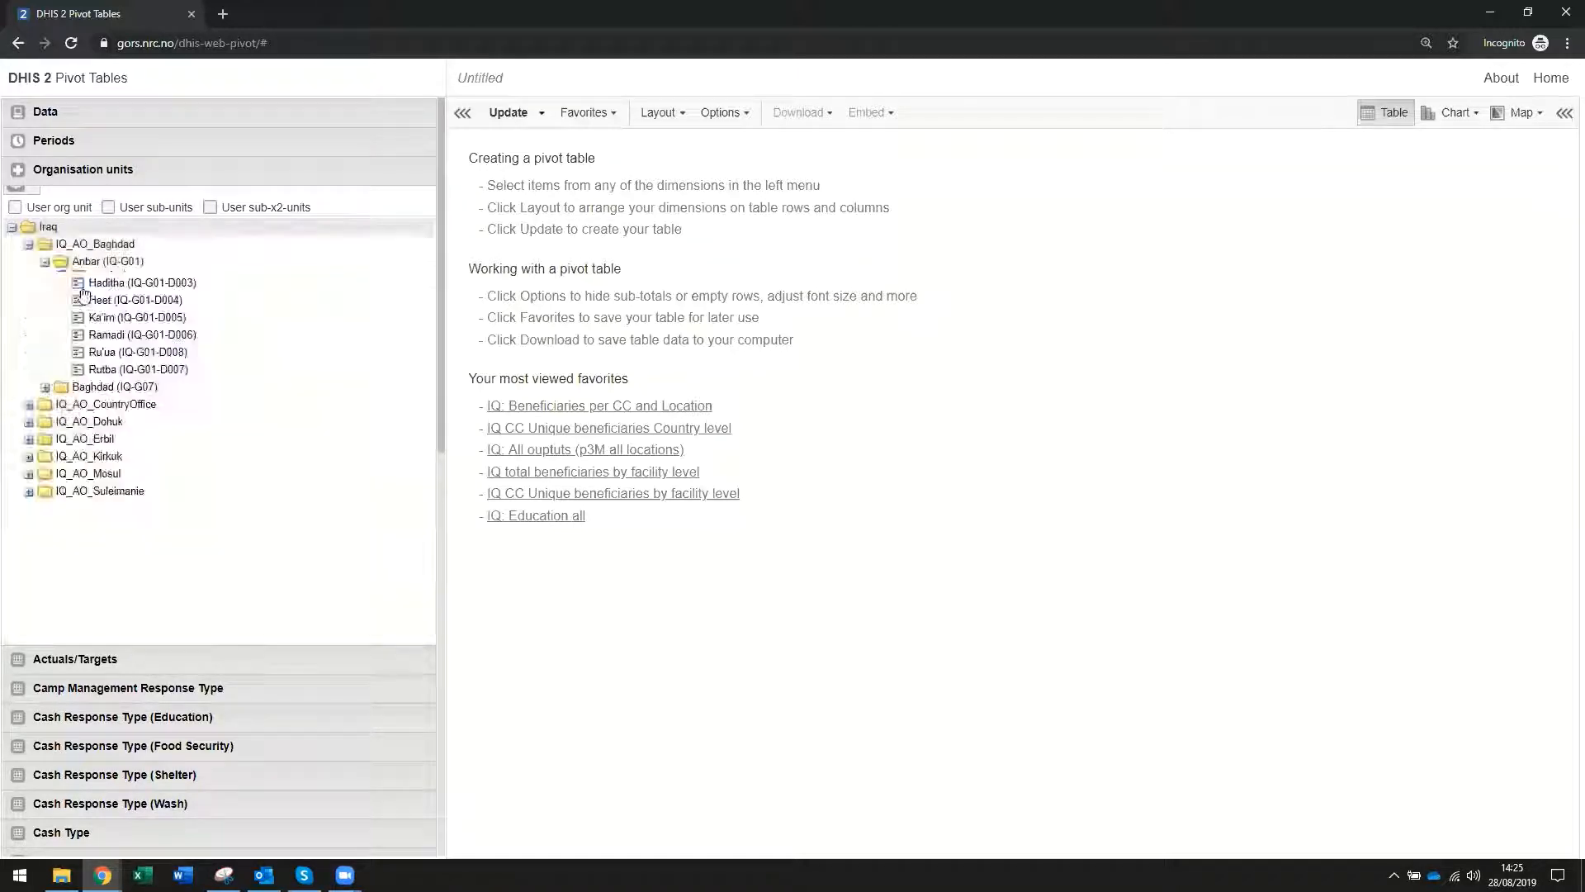
left_click(61, 295)
left_click(124, 314)
left_click(96, 227)
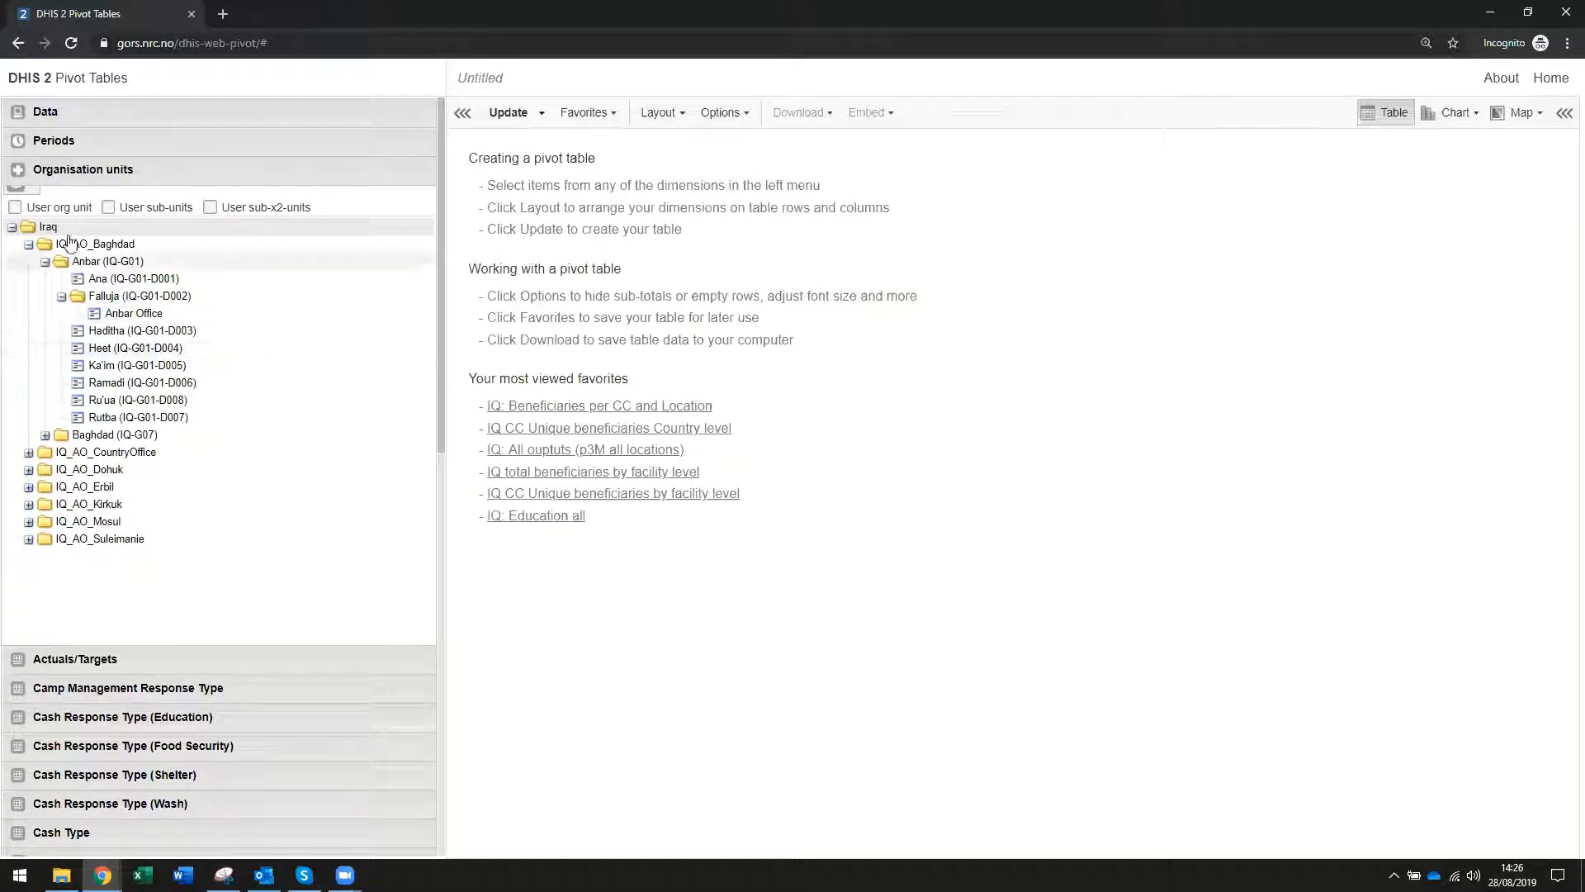
- Switch the organisation unit selection mode to levels, choose Facility Level, and select Iraq
left_click(34, 190)
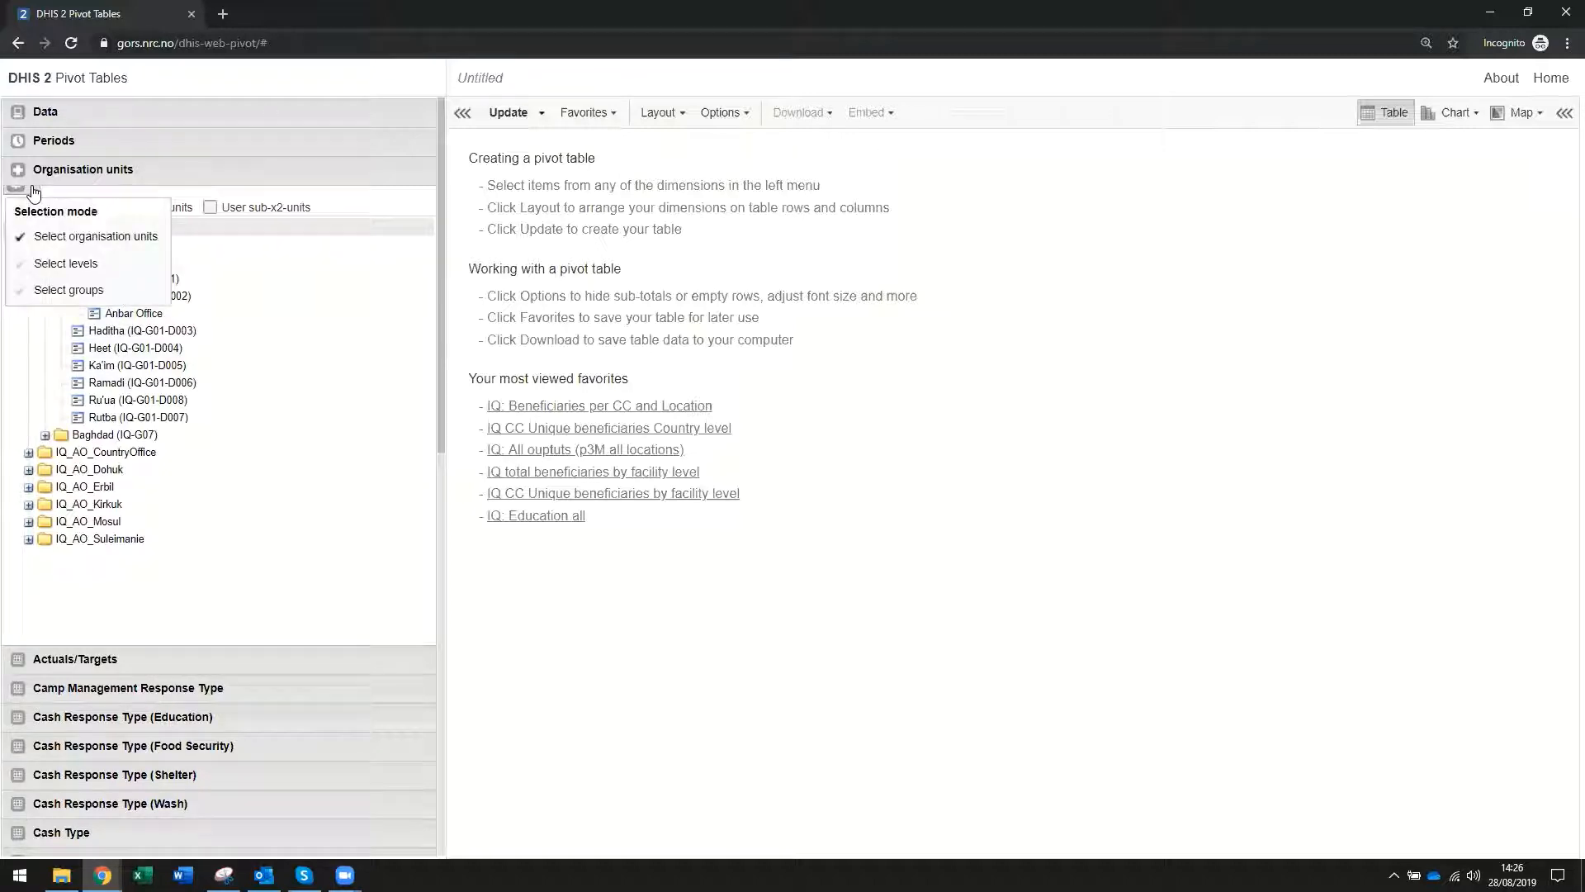
left_click(84, 266)
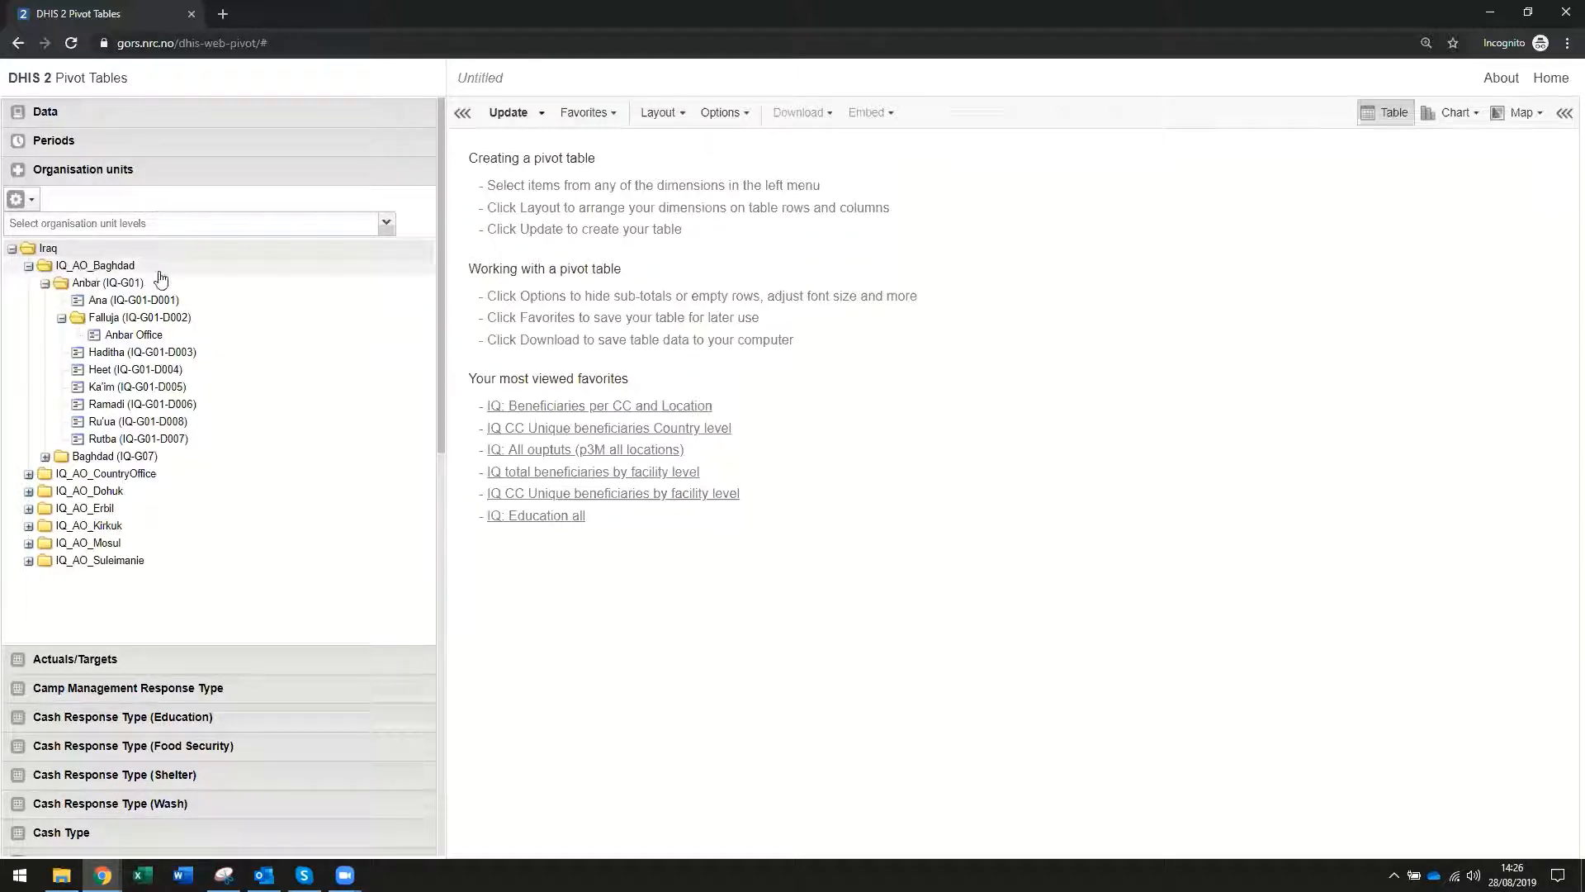
left_click(17, 200)
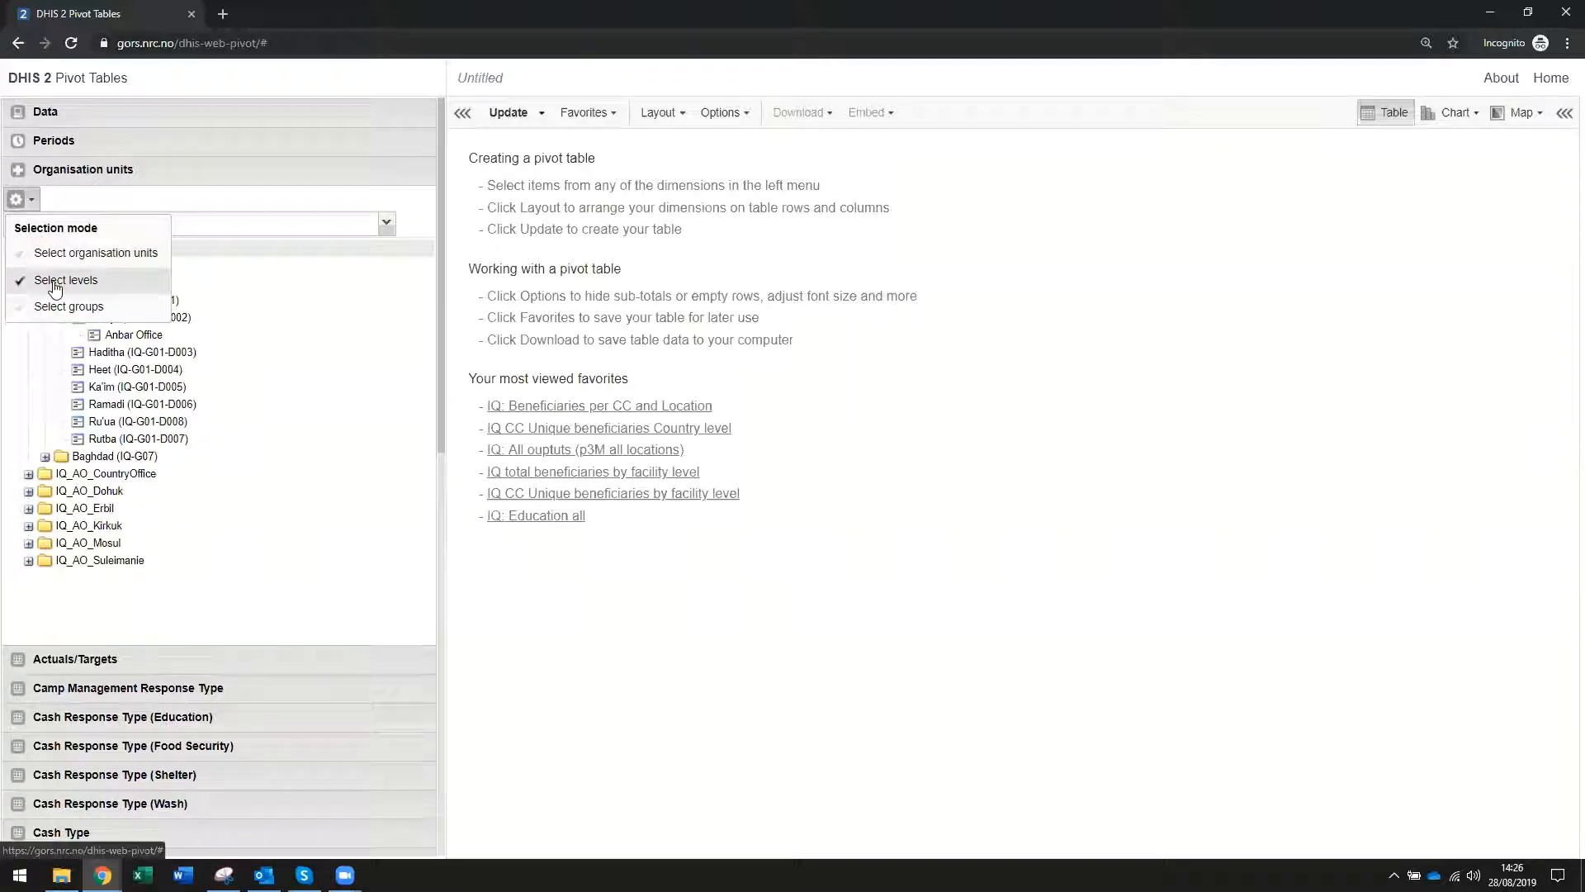
left_click(55, 283)
left_click(60, 229)
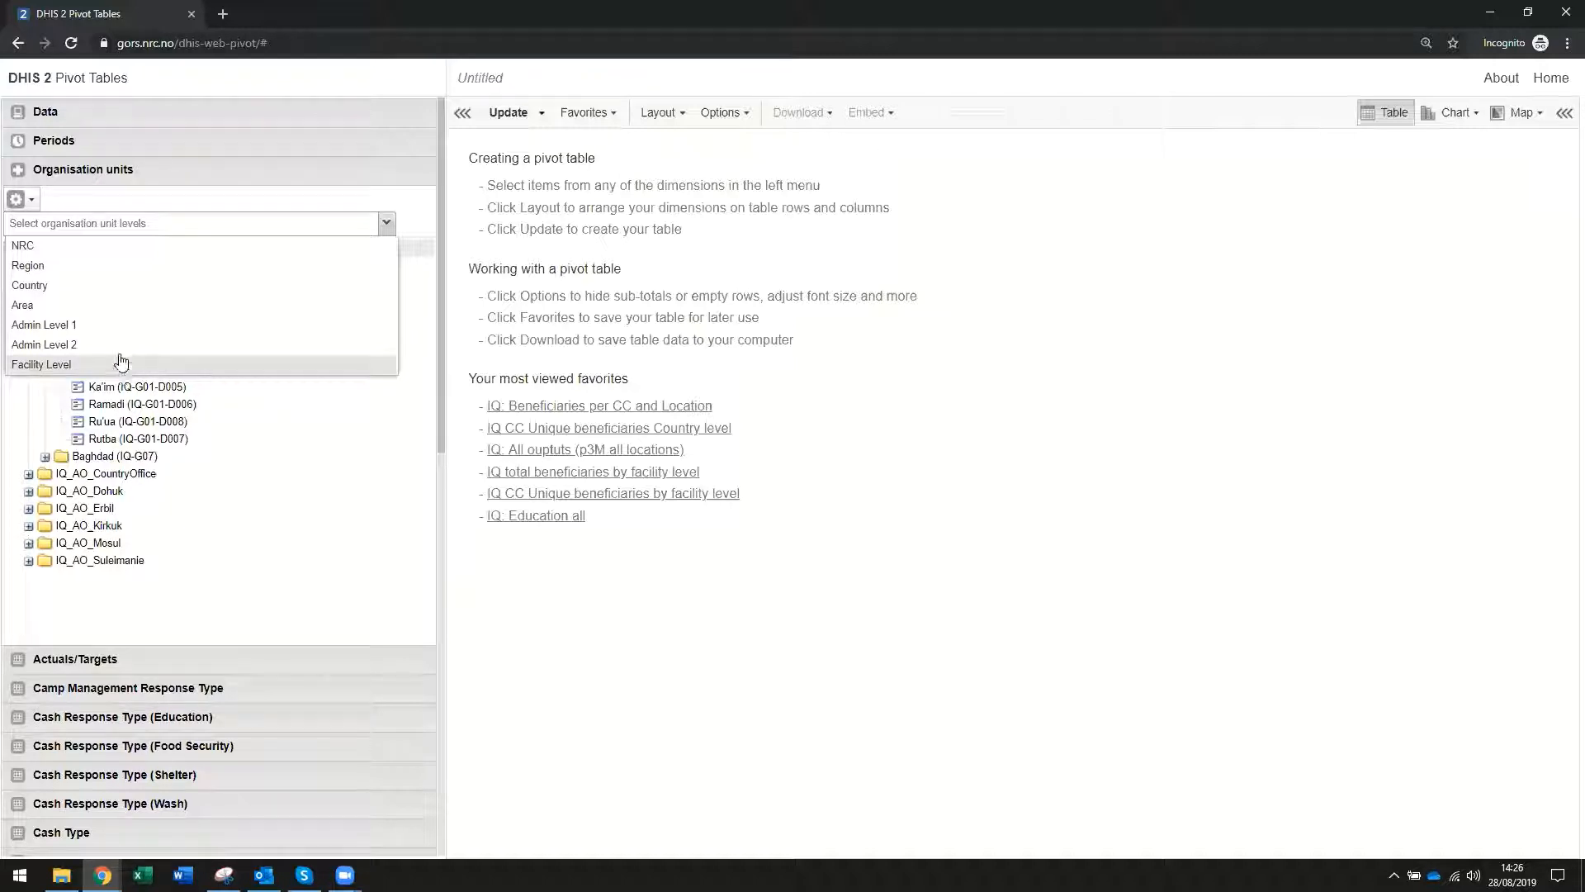
left_click(56, 364)
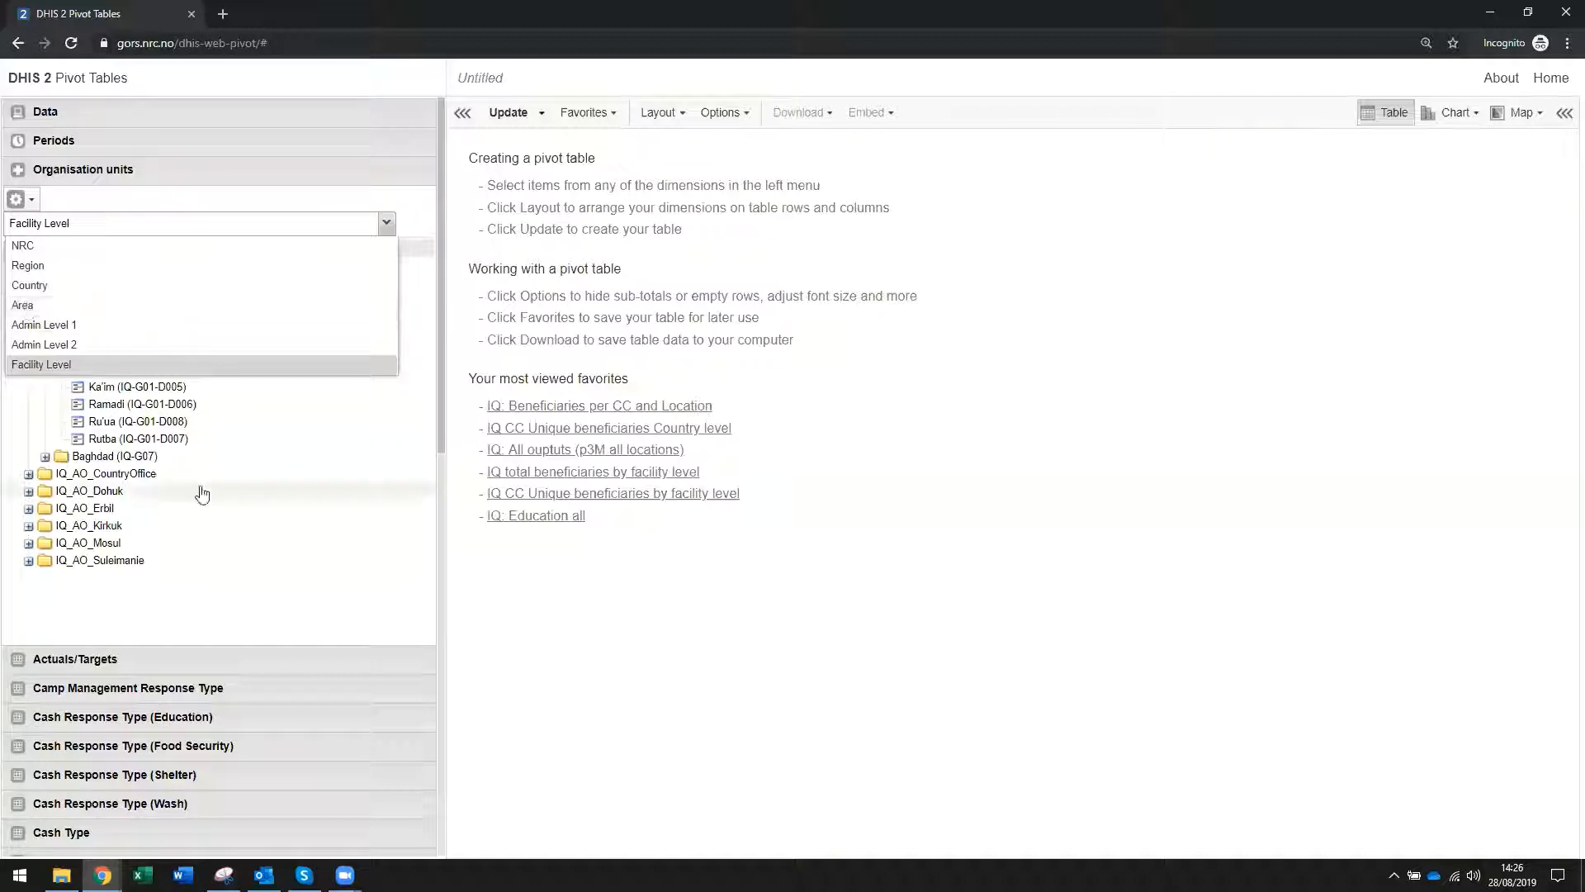
left_click(243, 509)
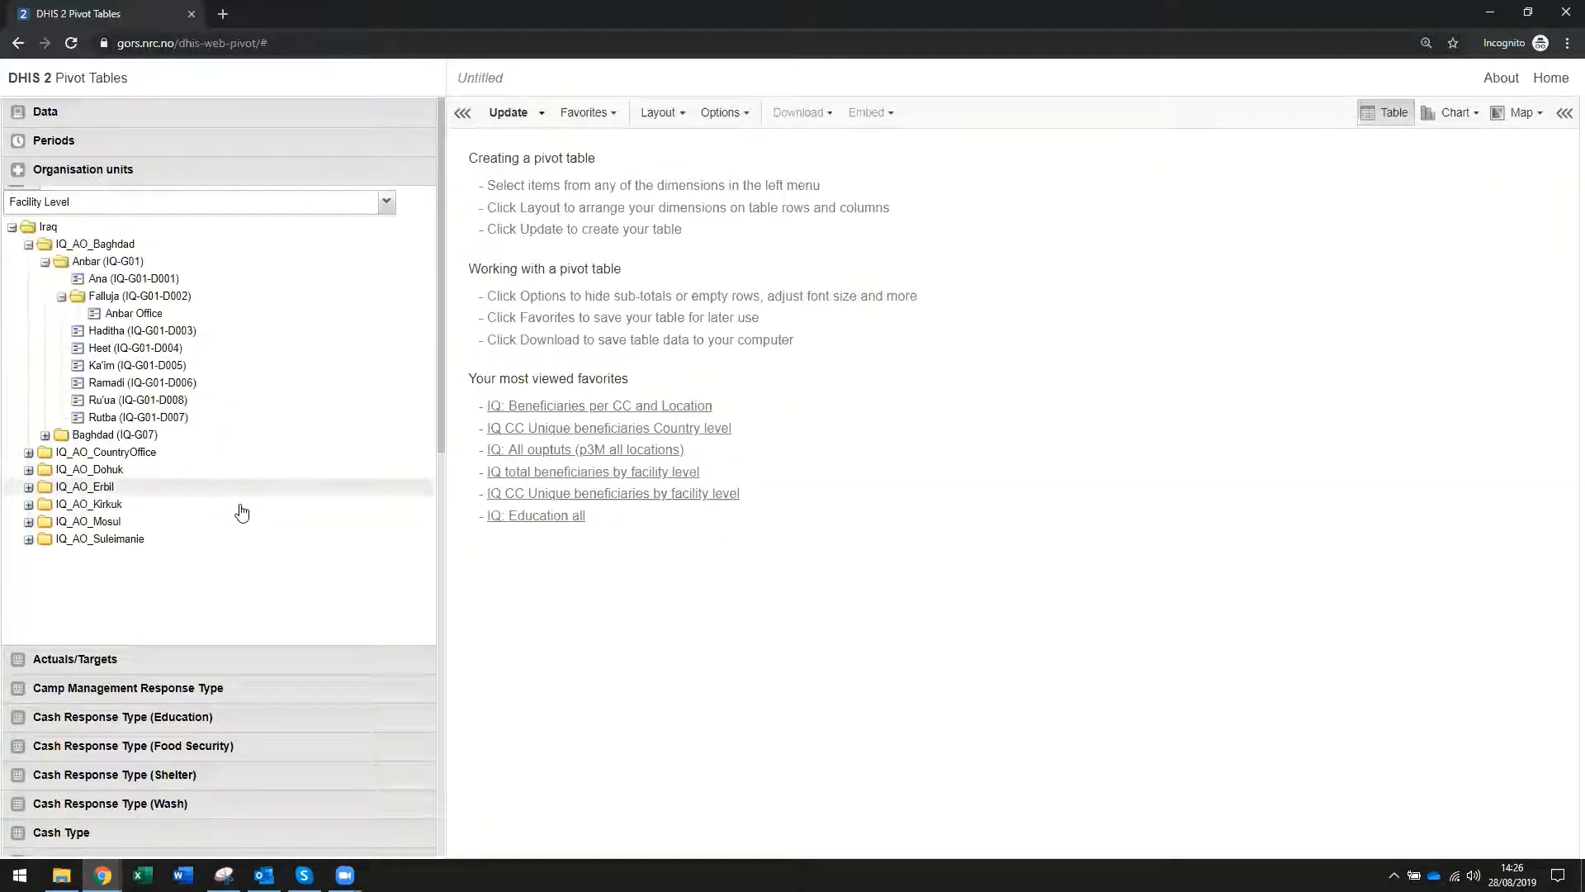
left_click(54, 229)
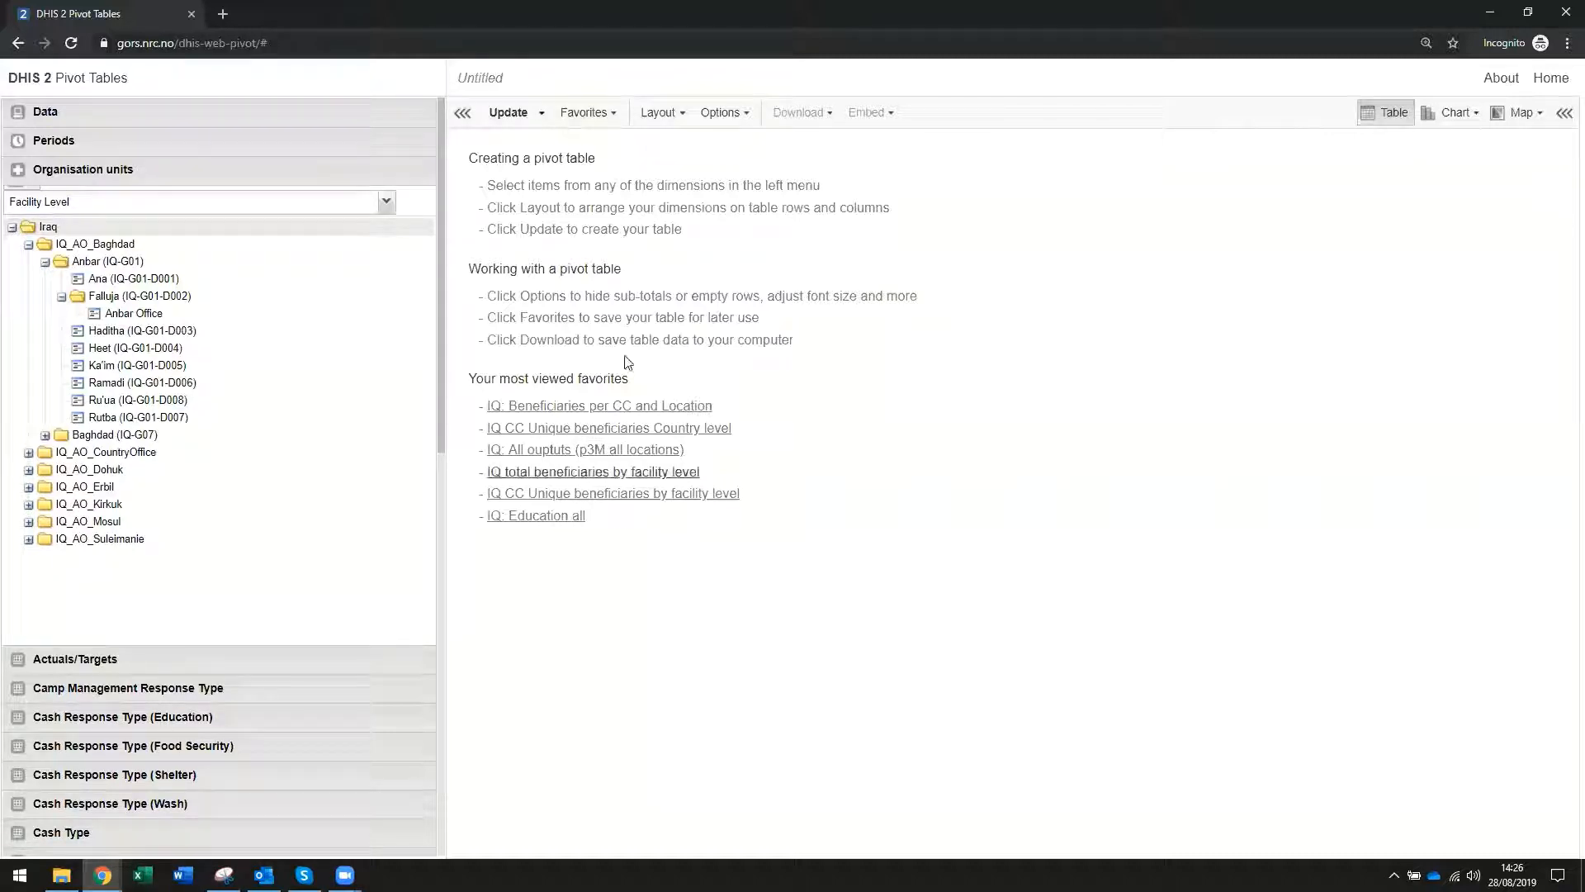
- Add both Actual and Target from Actuals/Targets to the selection and generate the pivot table
left_click(74, 660)
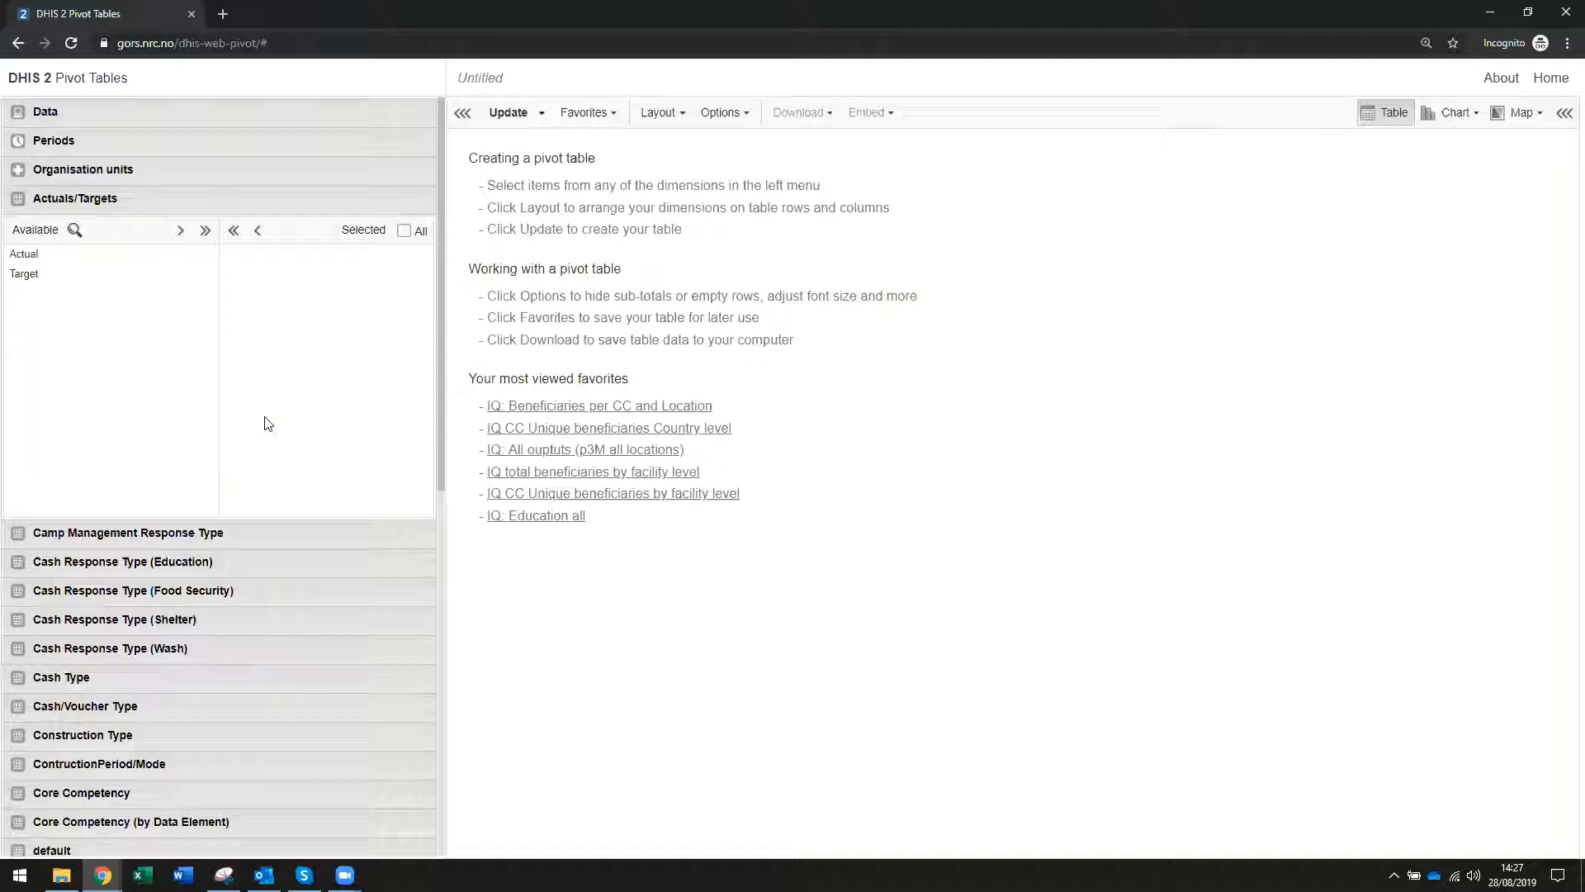
left_click(205, 232)
left_click(509, 114)
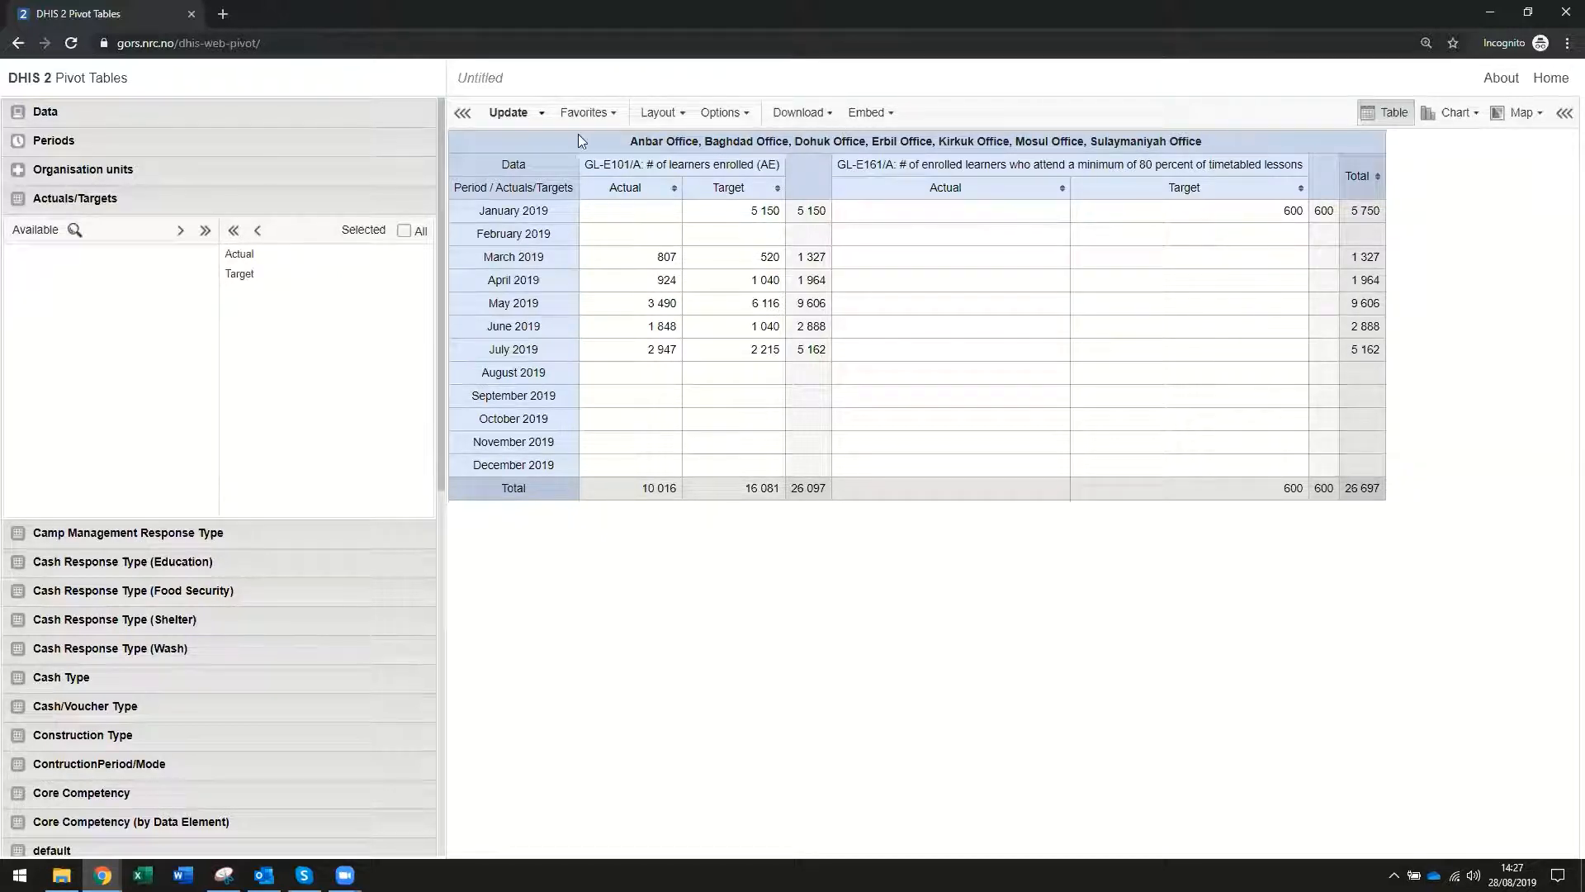
- Move Organisation units and Data into the row dimensions, placing Data after Periods, and update the table
left_click(665, 110)
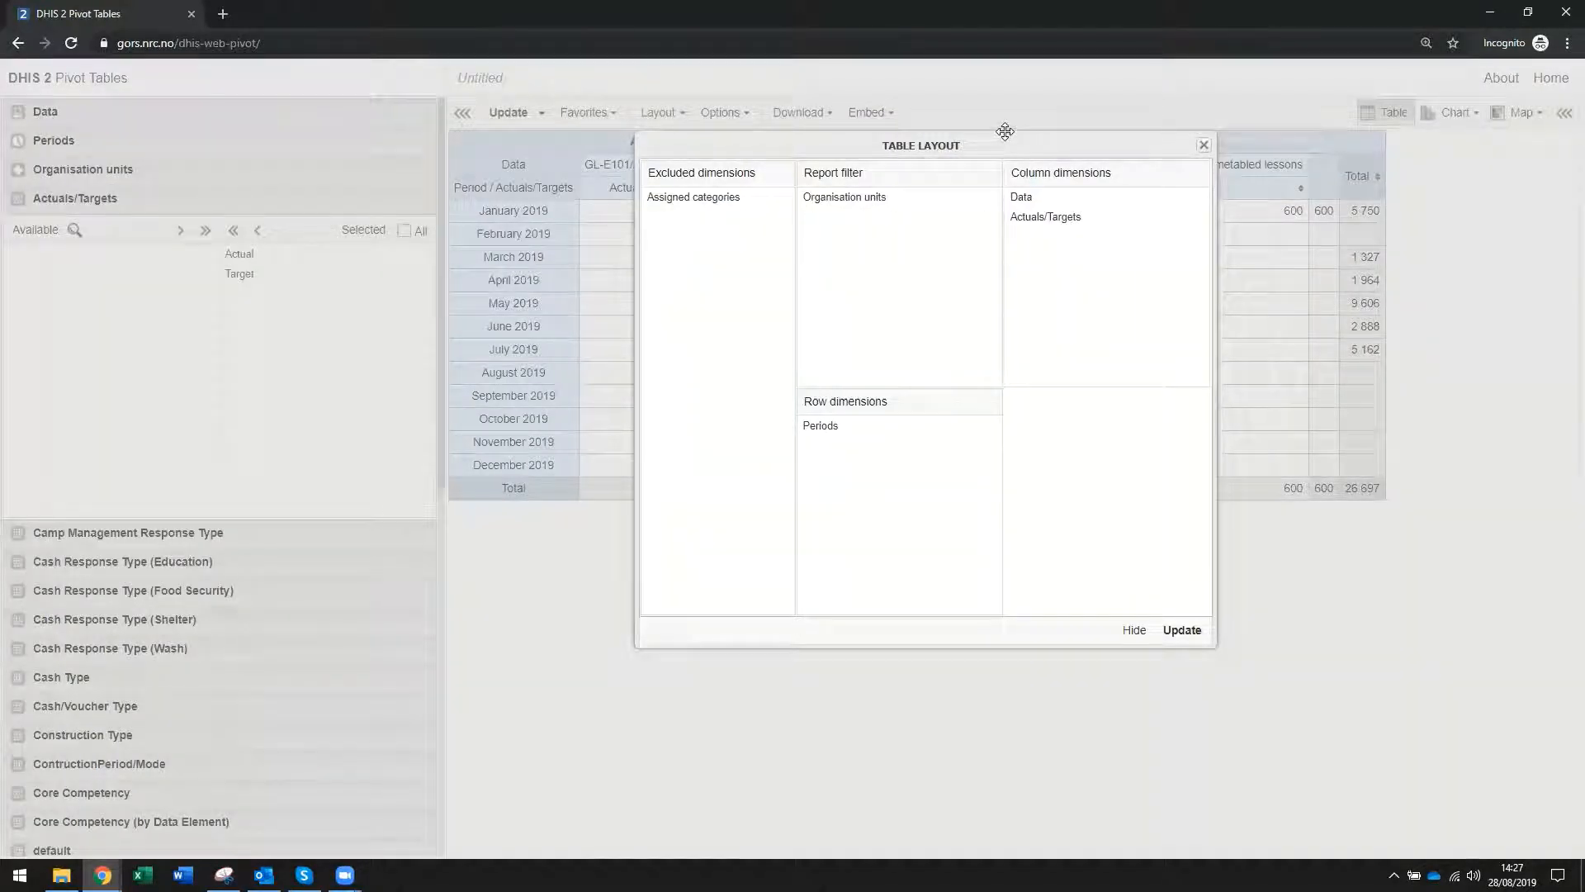
left_click_drag(1004, 146, 573, 185)
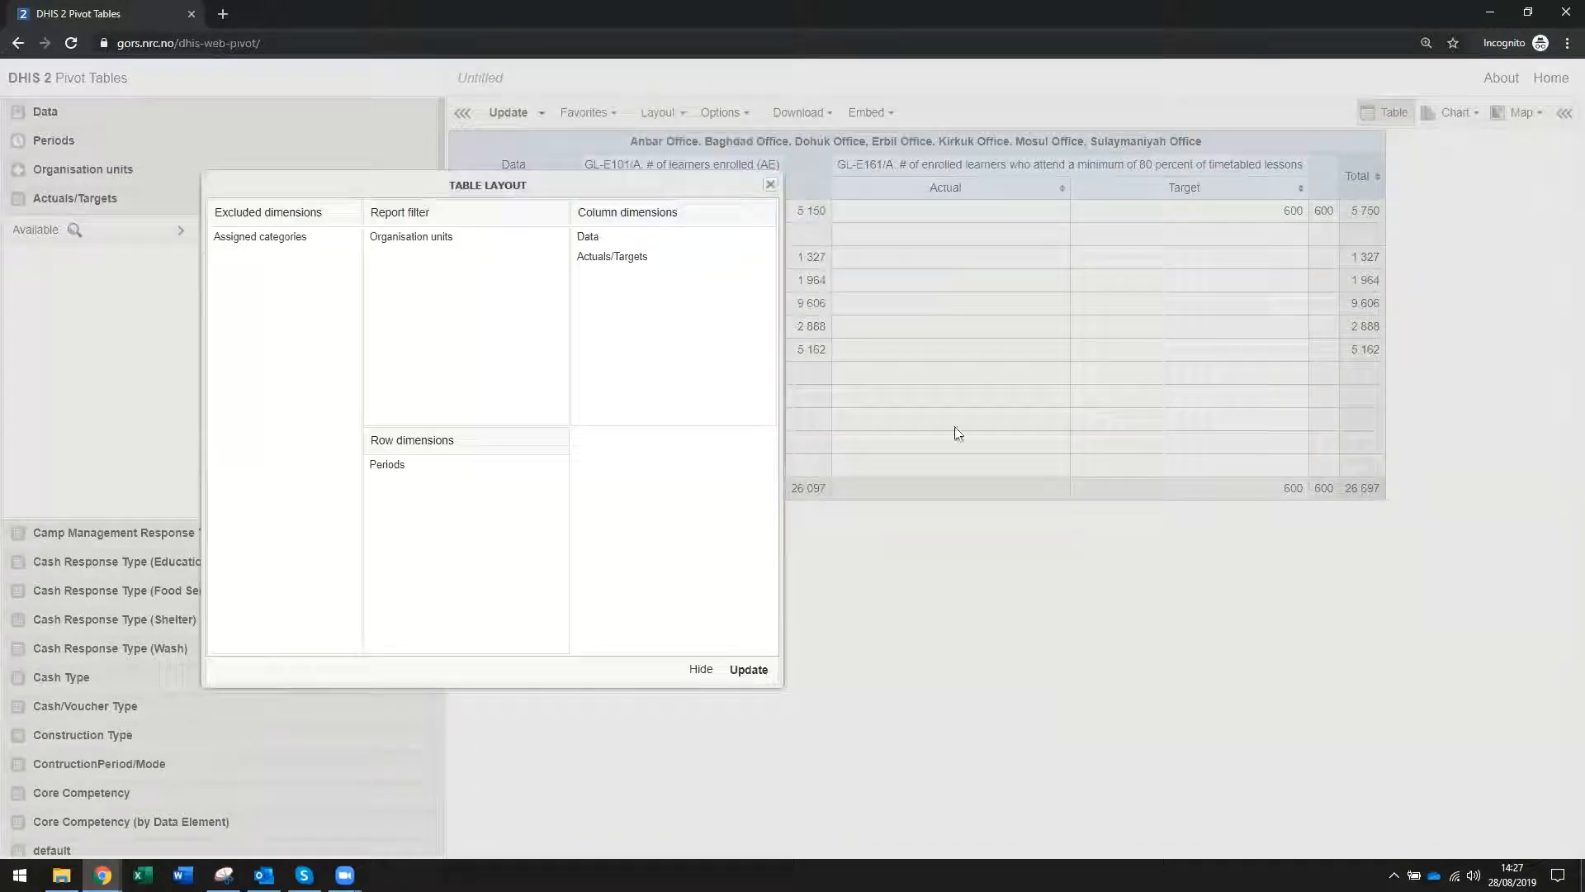
left_click(595, 257)
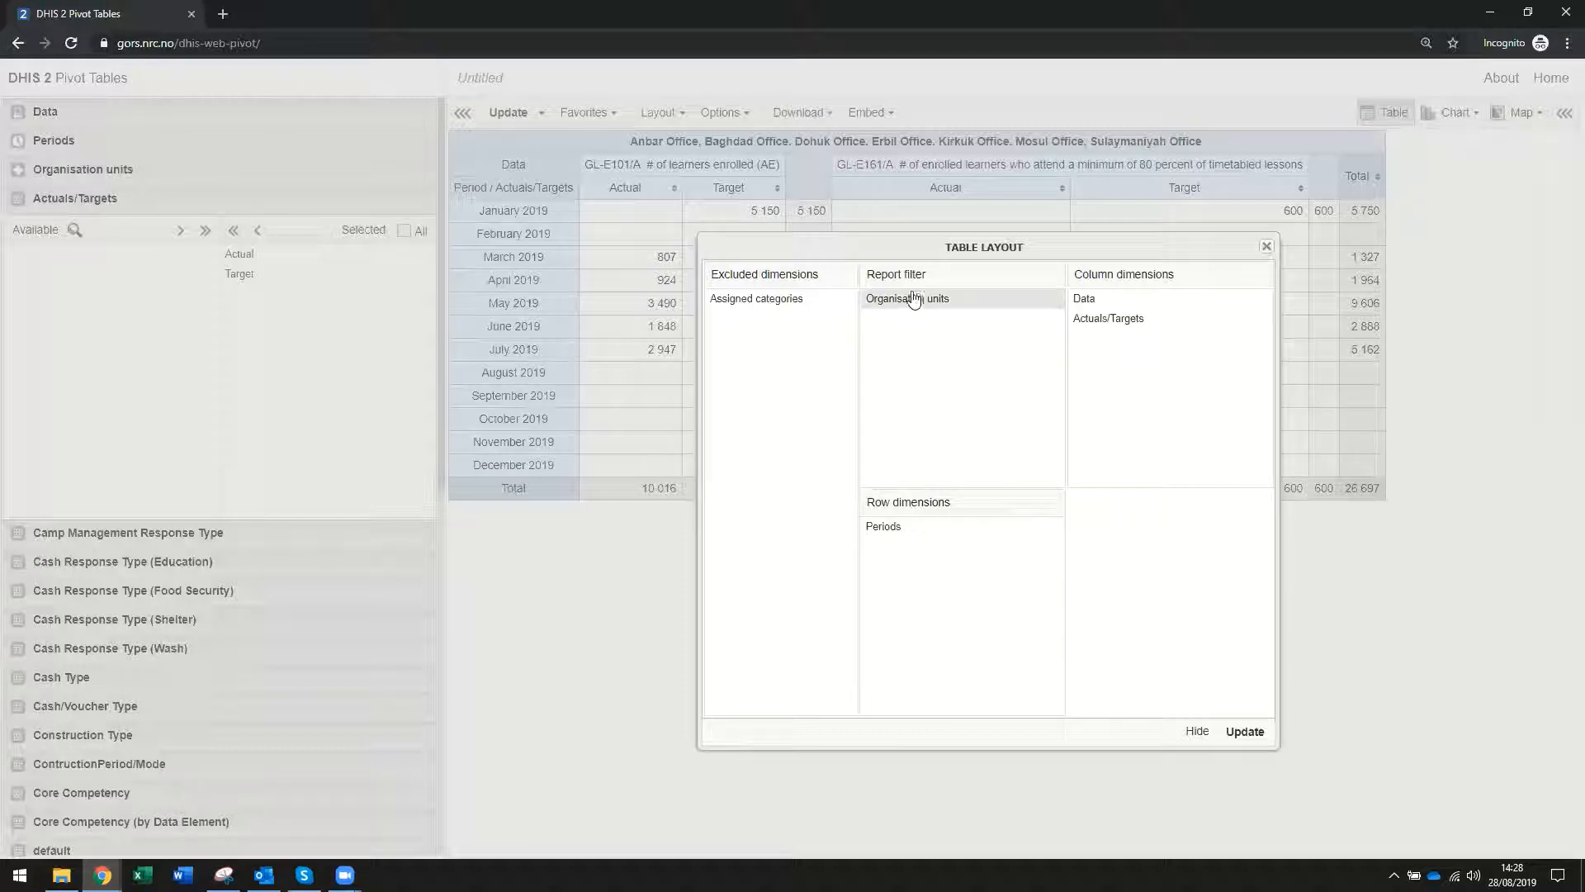
left_click_drag(922, 309, 899, 577)
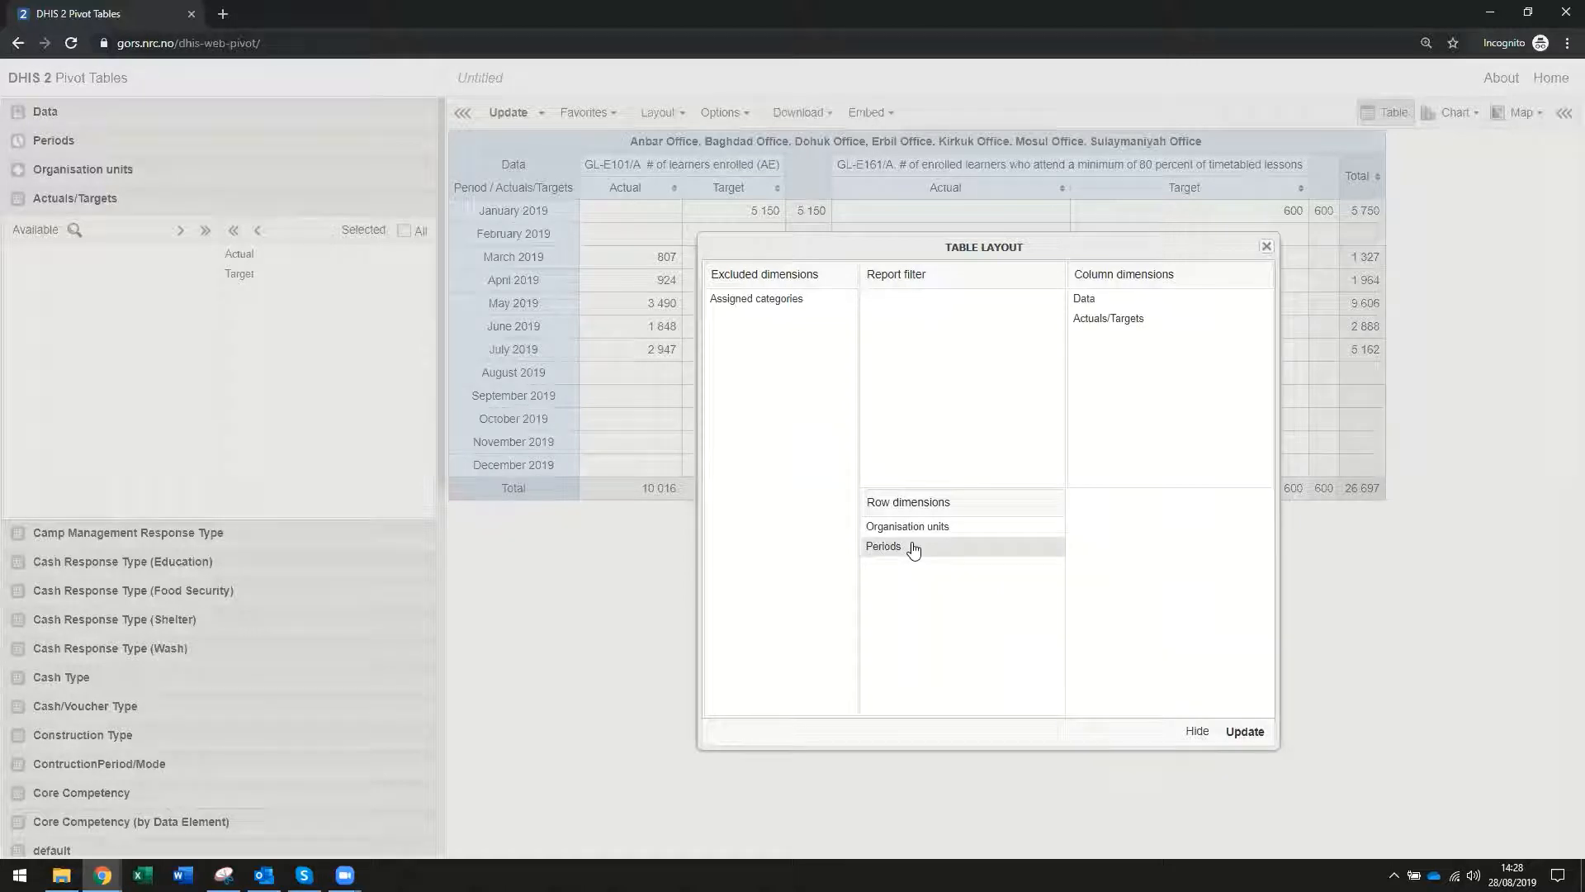
left_click_drag(1096, 299, 941, 627)
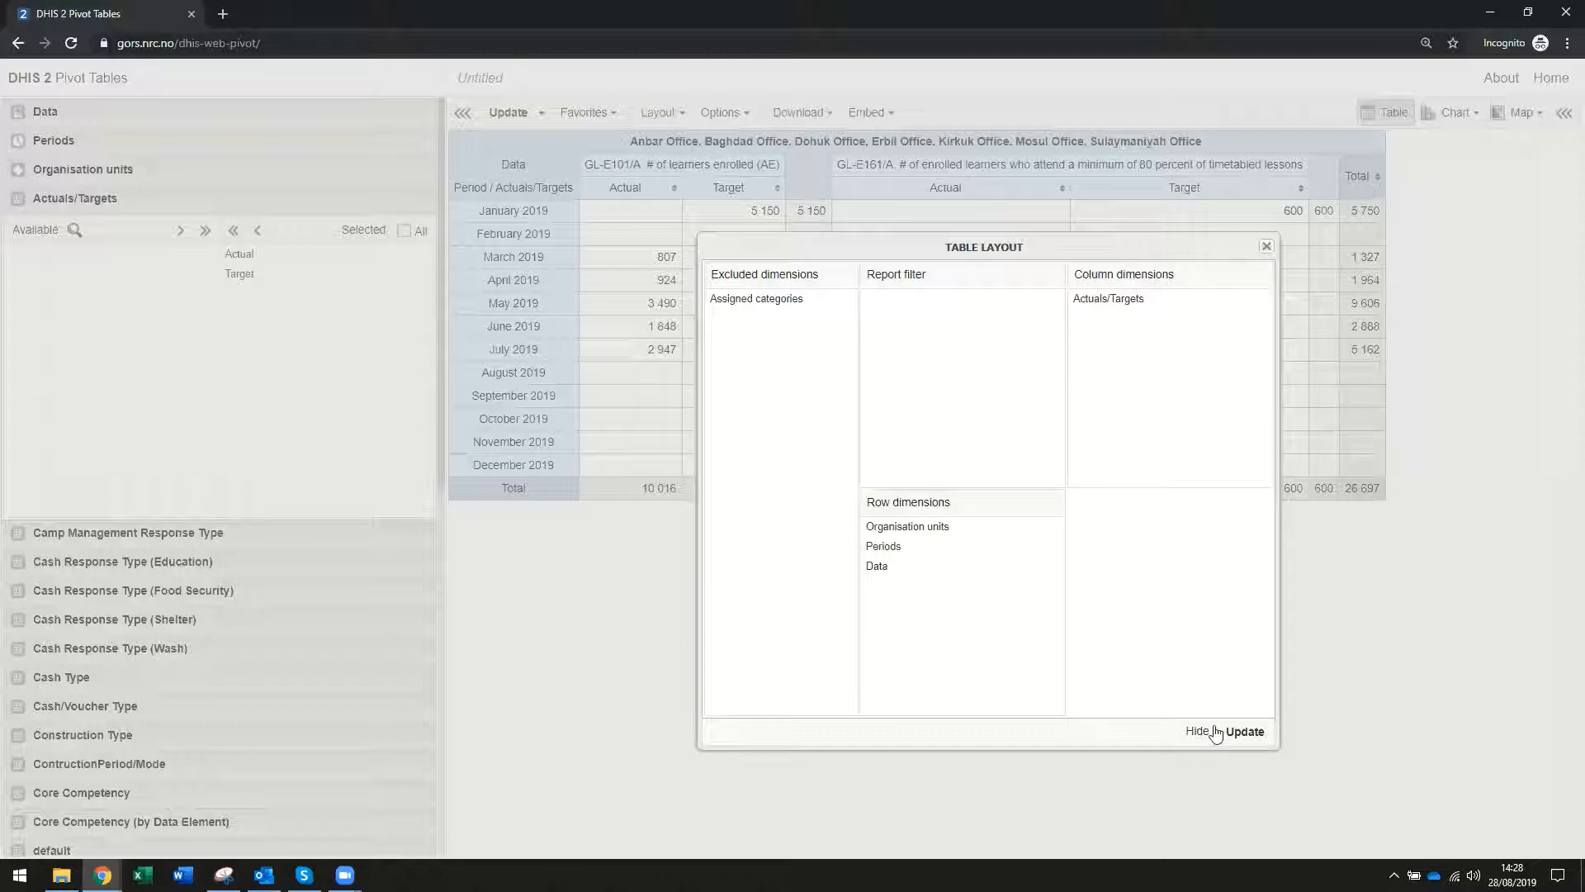
left_click(1244, 731)
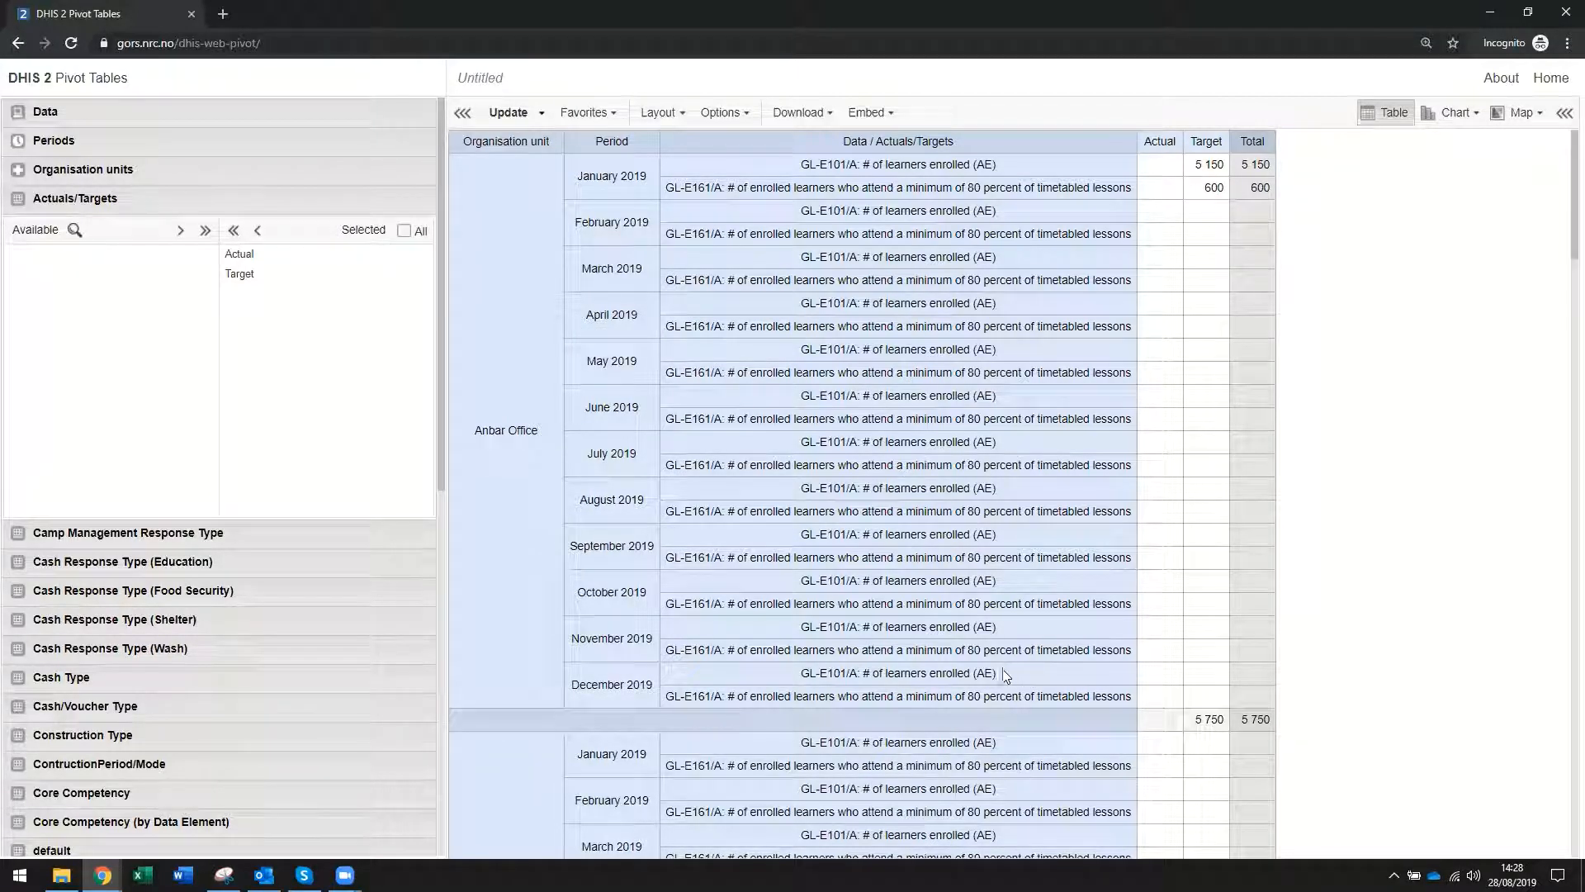
- Hide the table's empty rows, update it, and highlight the Erbil Office row label
left_click(746, 109)
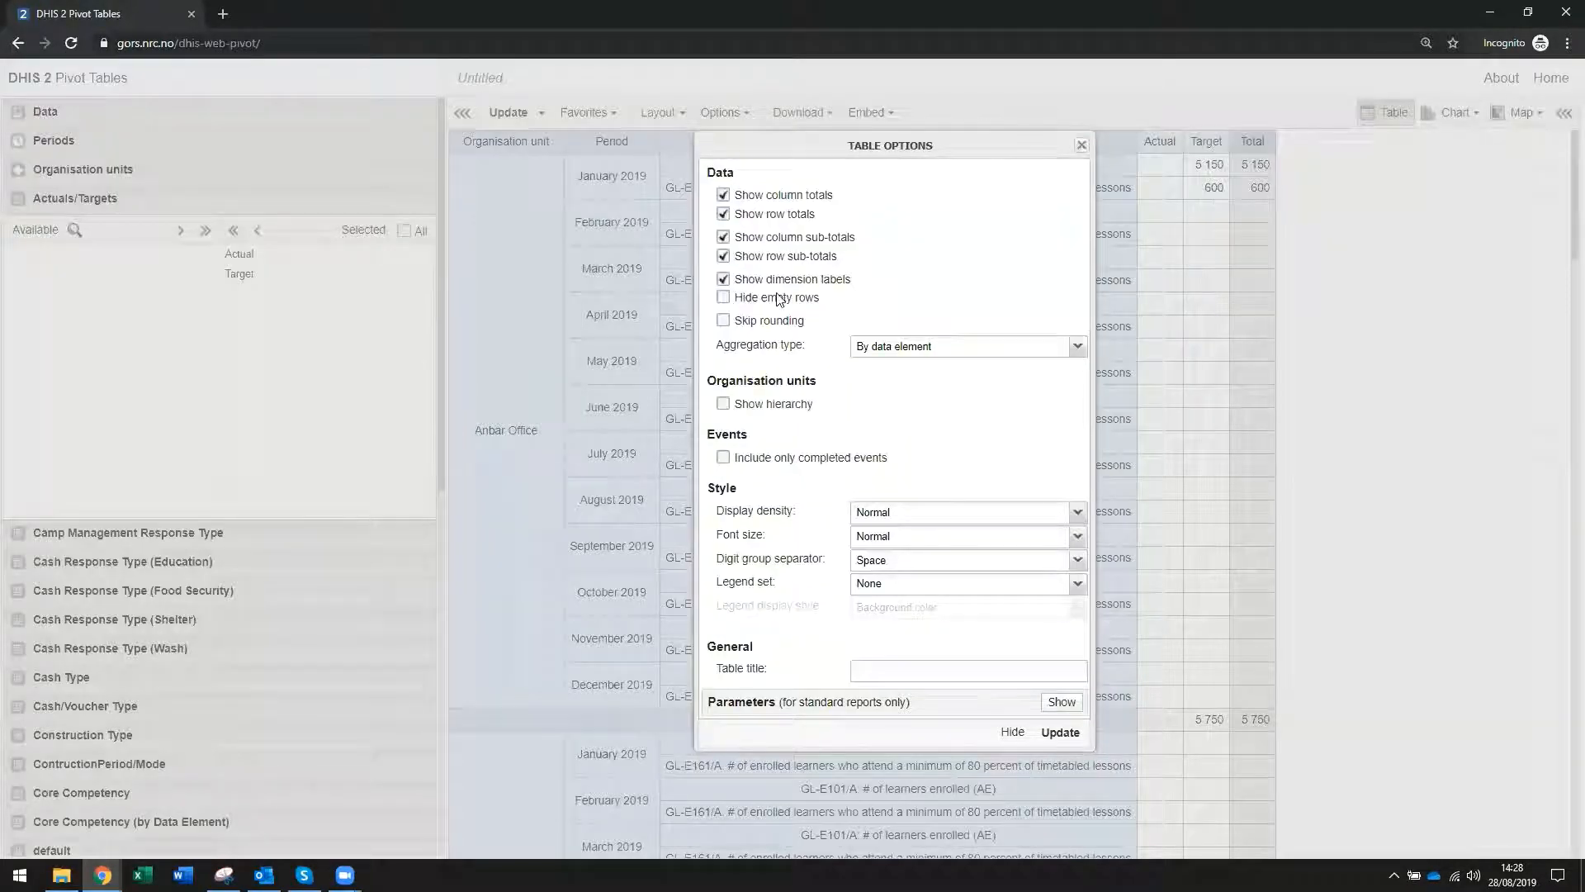
left_click(724, 297)
left_click(1060, 732)
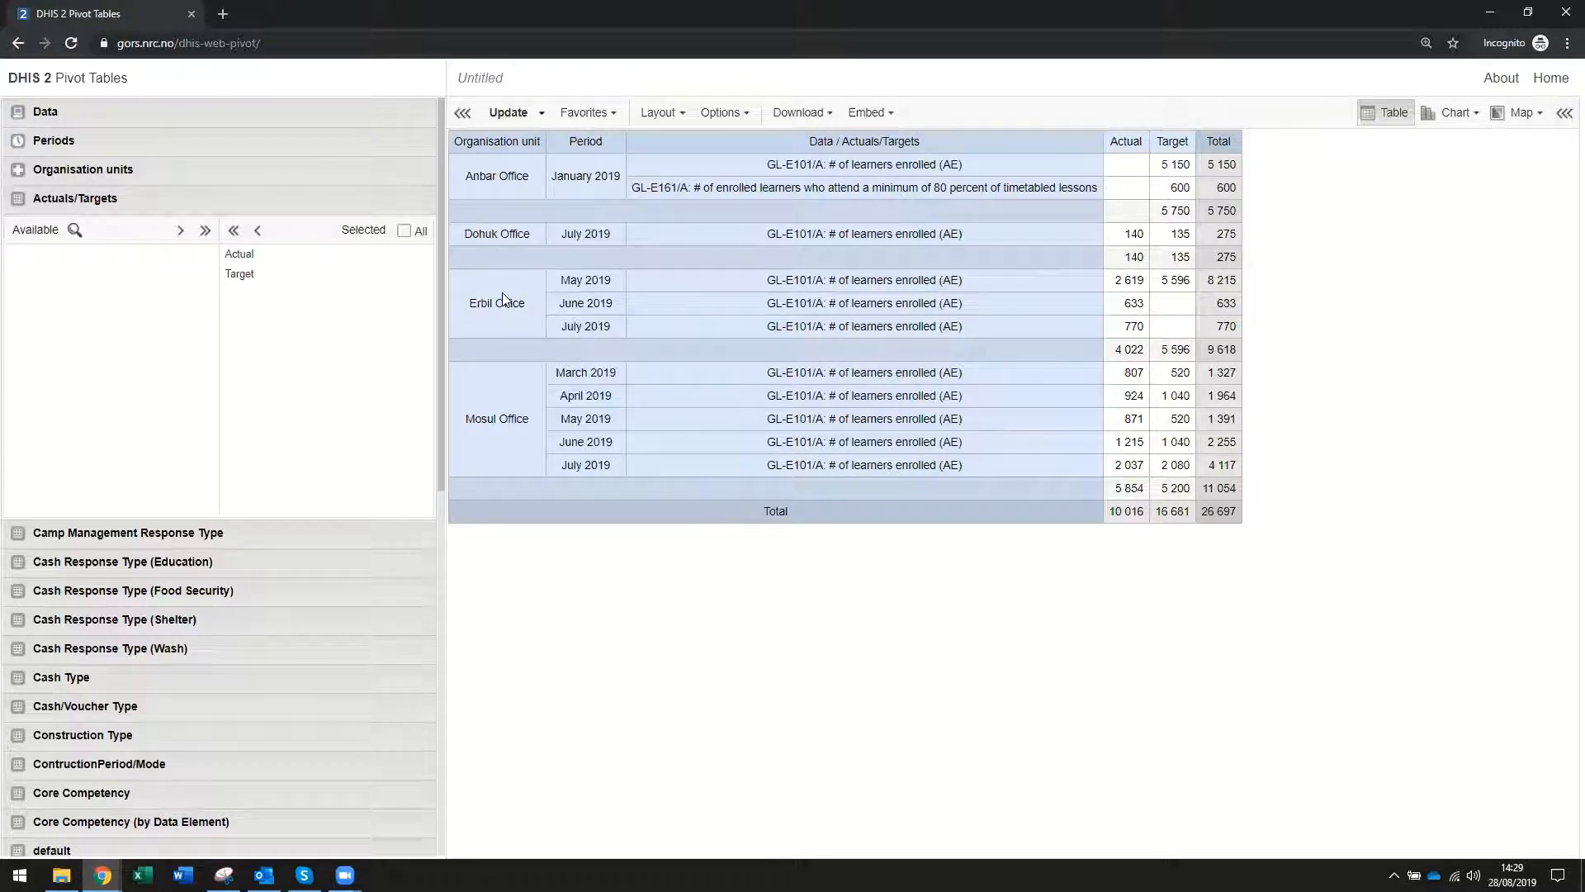
left_click_drag(472, 301, 536, 304)
- Add all available Core Competency items to the selection and update the table
scroll(166, 652, "down", 4)
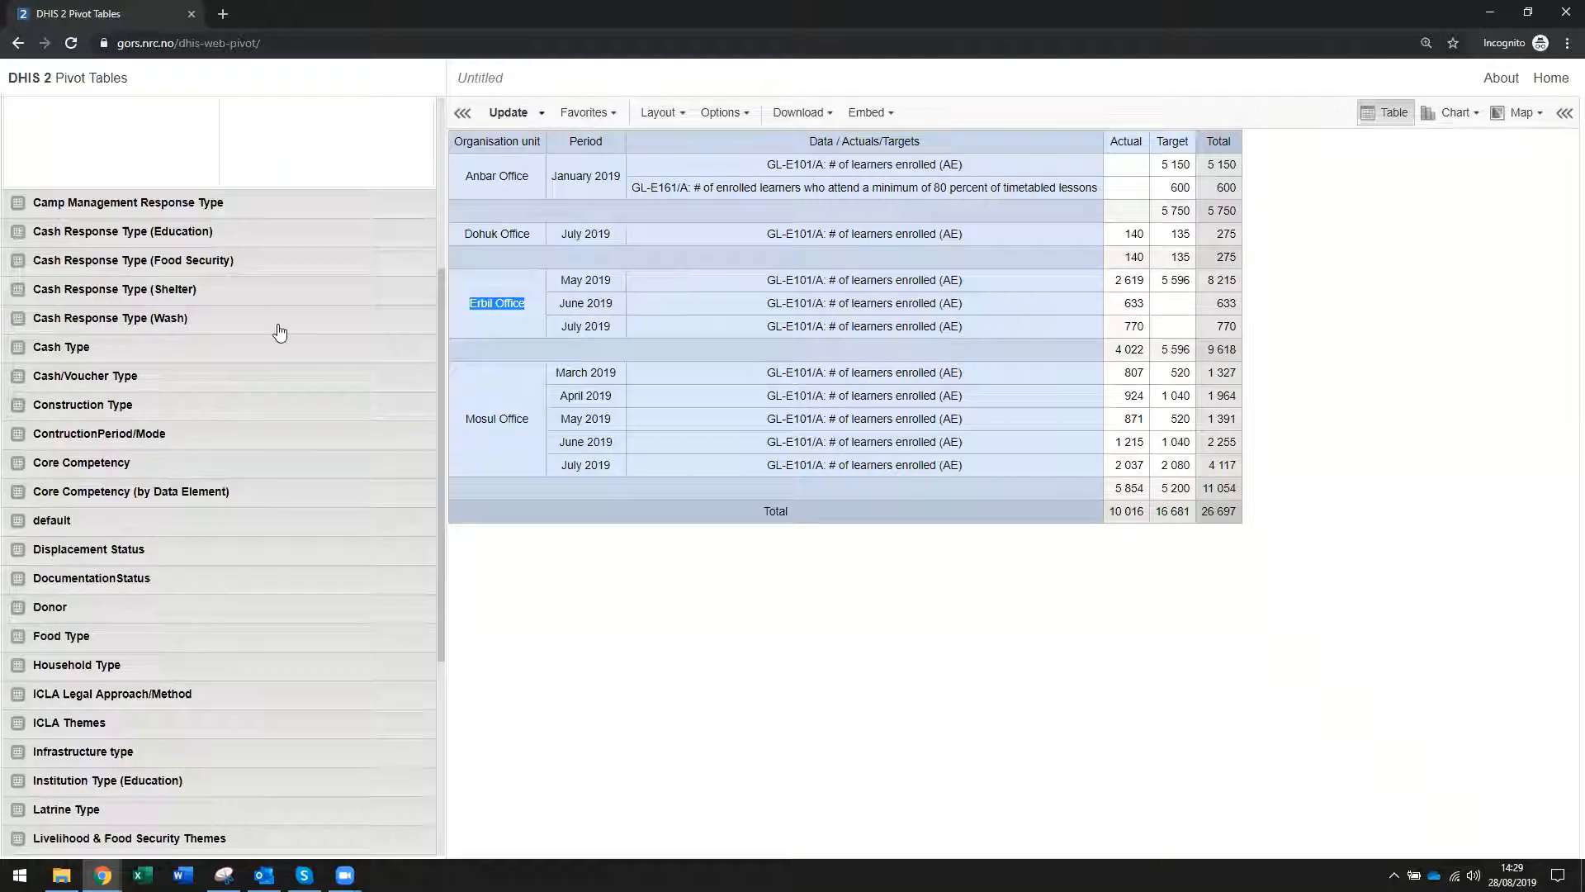
left_click(86, 466)
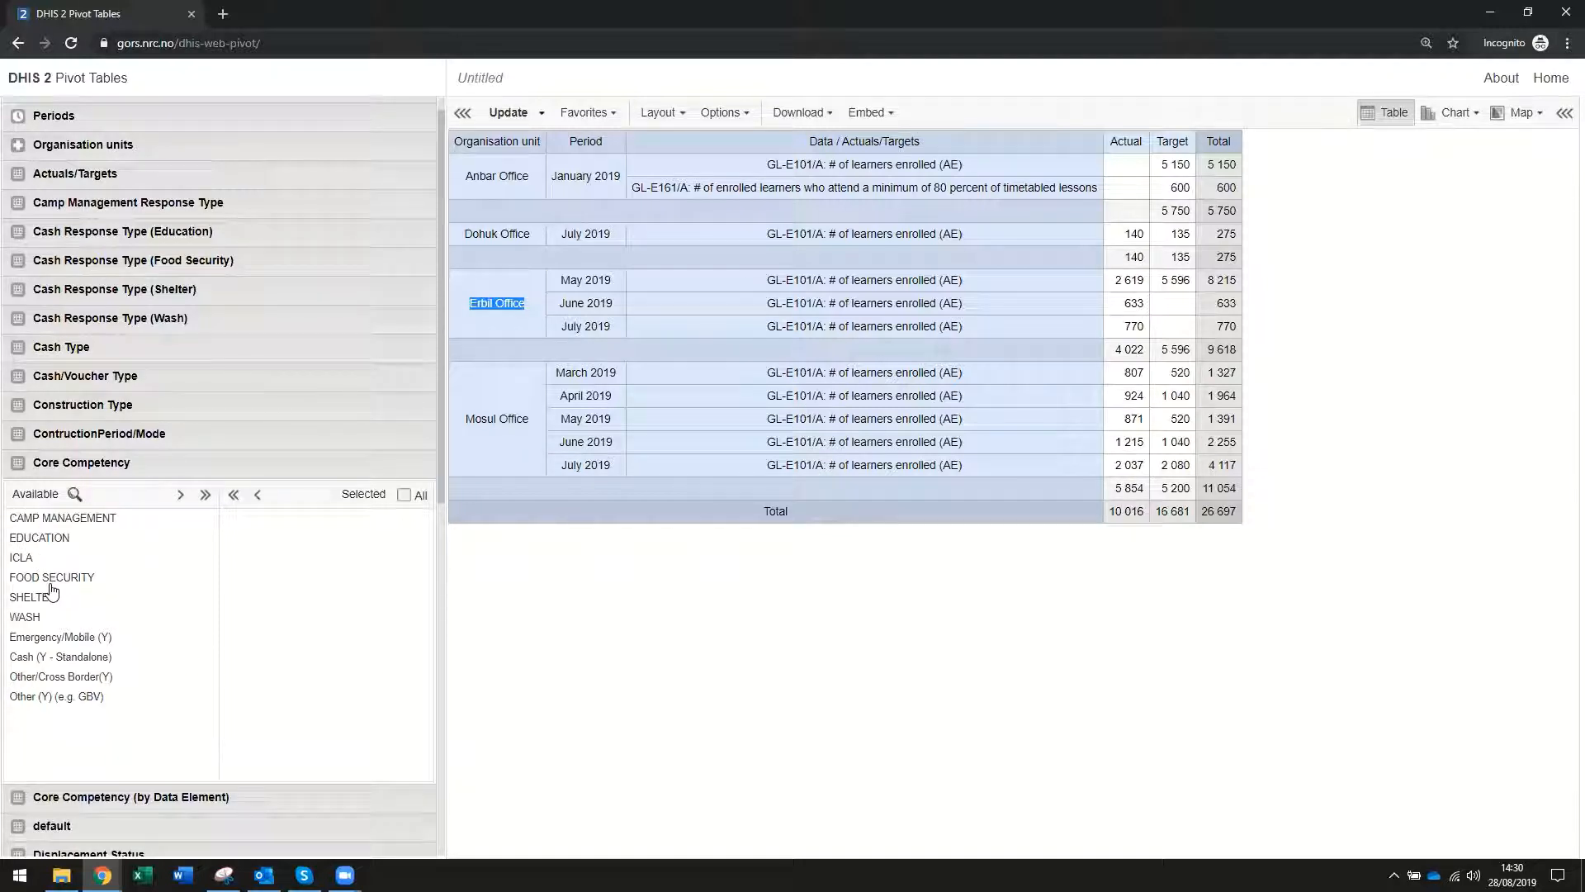
left_click(205, 494)
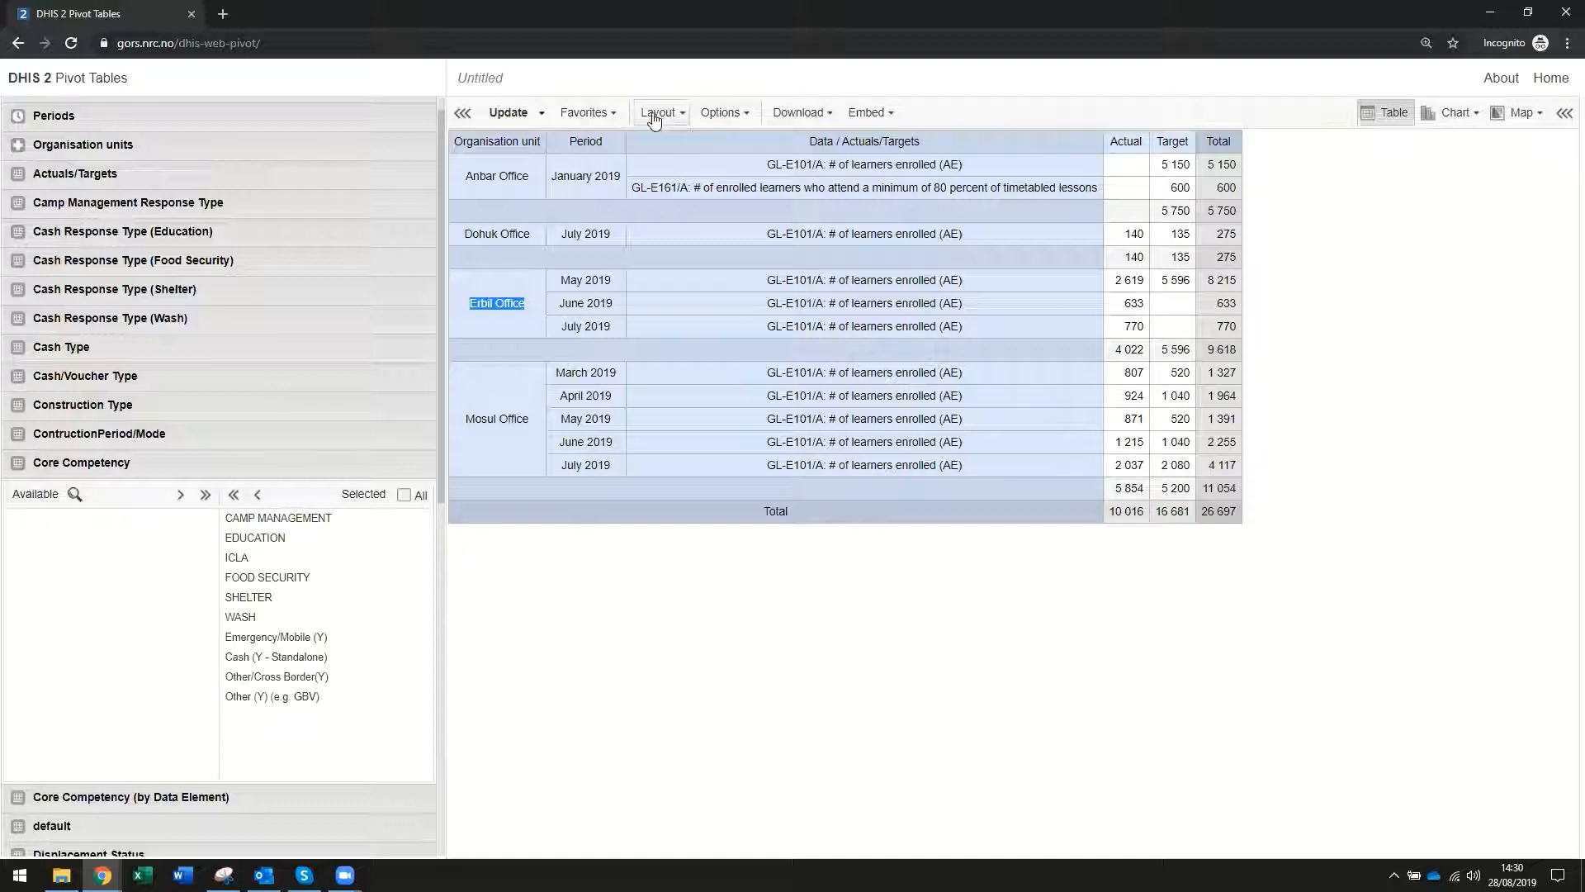
left_click(507, 113)
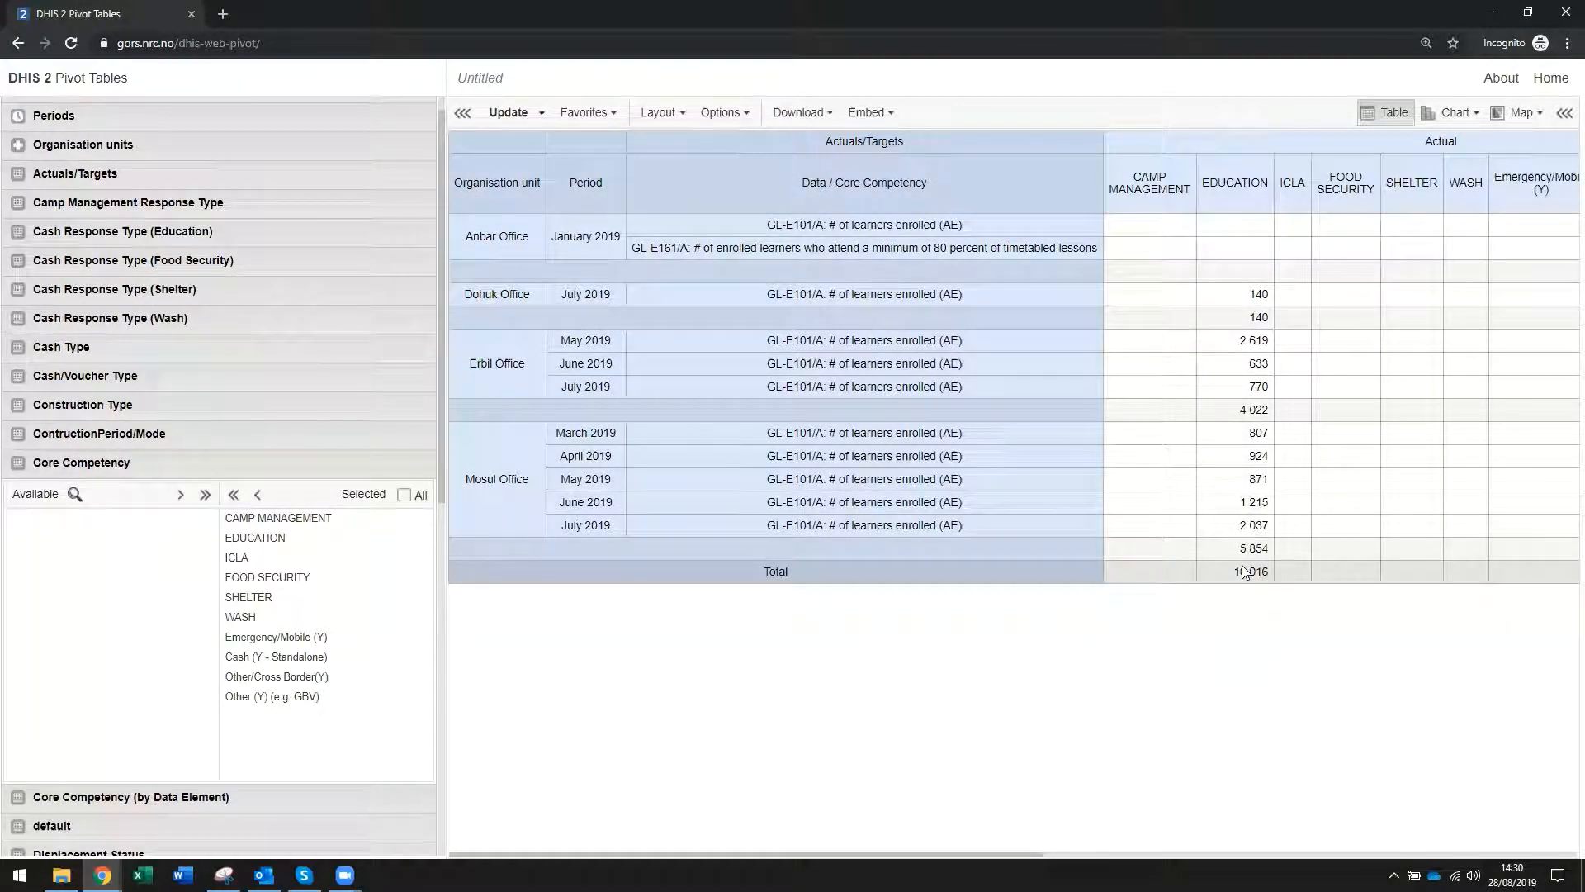
- Move Core Competency from the column dimensions to the row dimensions after Data, and update the table
left_click_drag(1011, 858, 1466, 758)
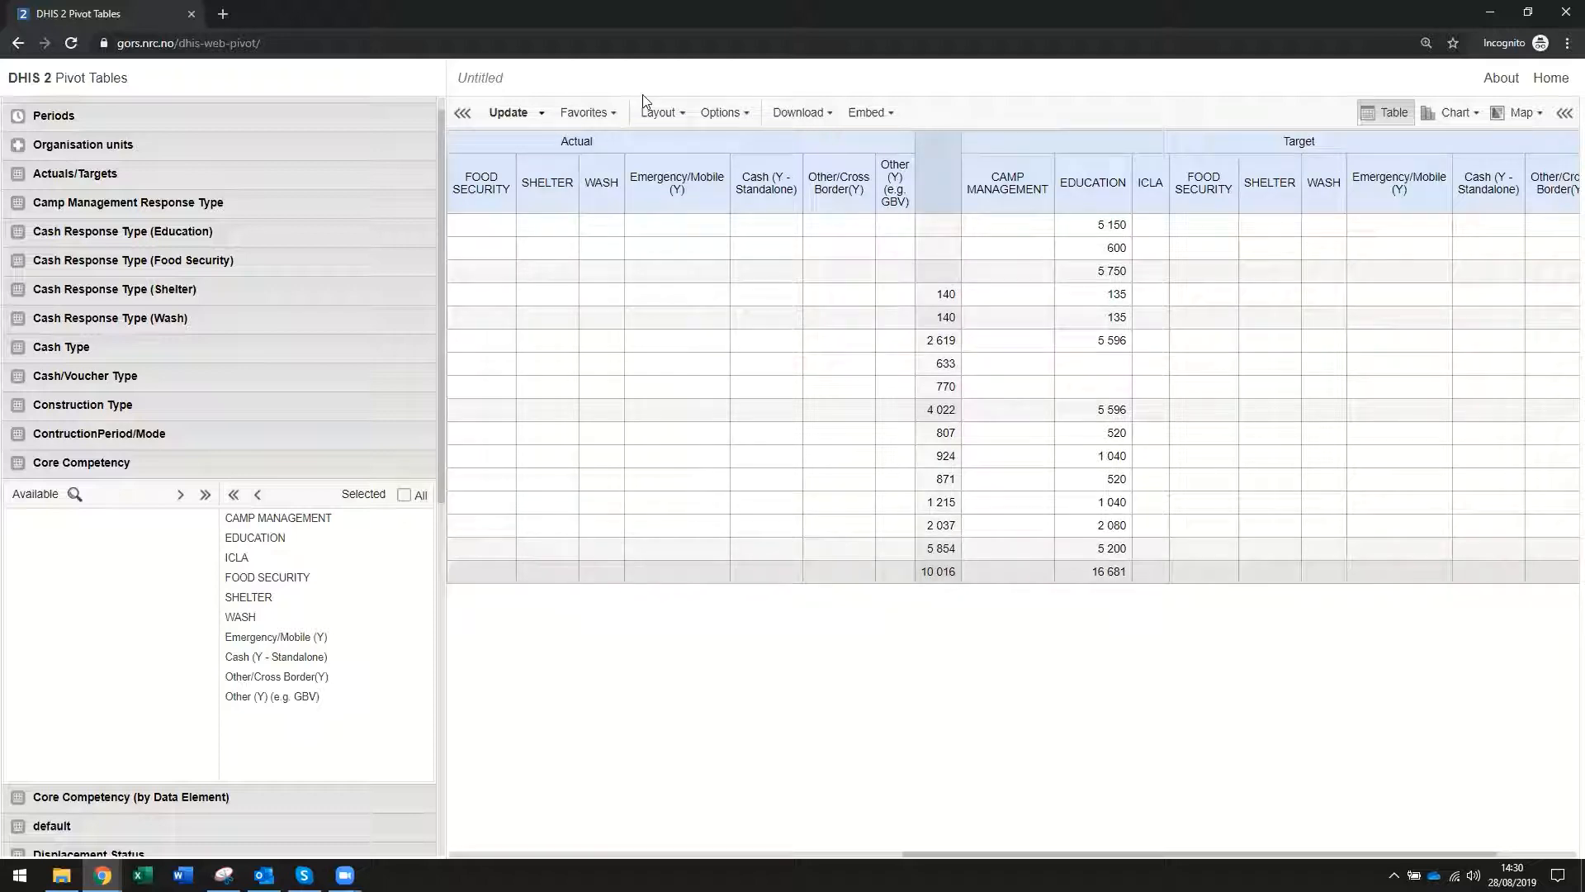
left_click(658, 112)
left_click_drag(1060, 217, 834, 499)
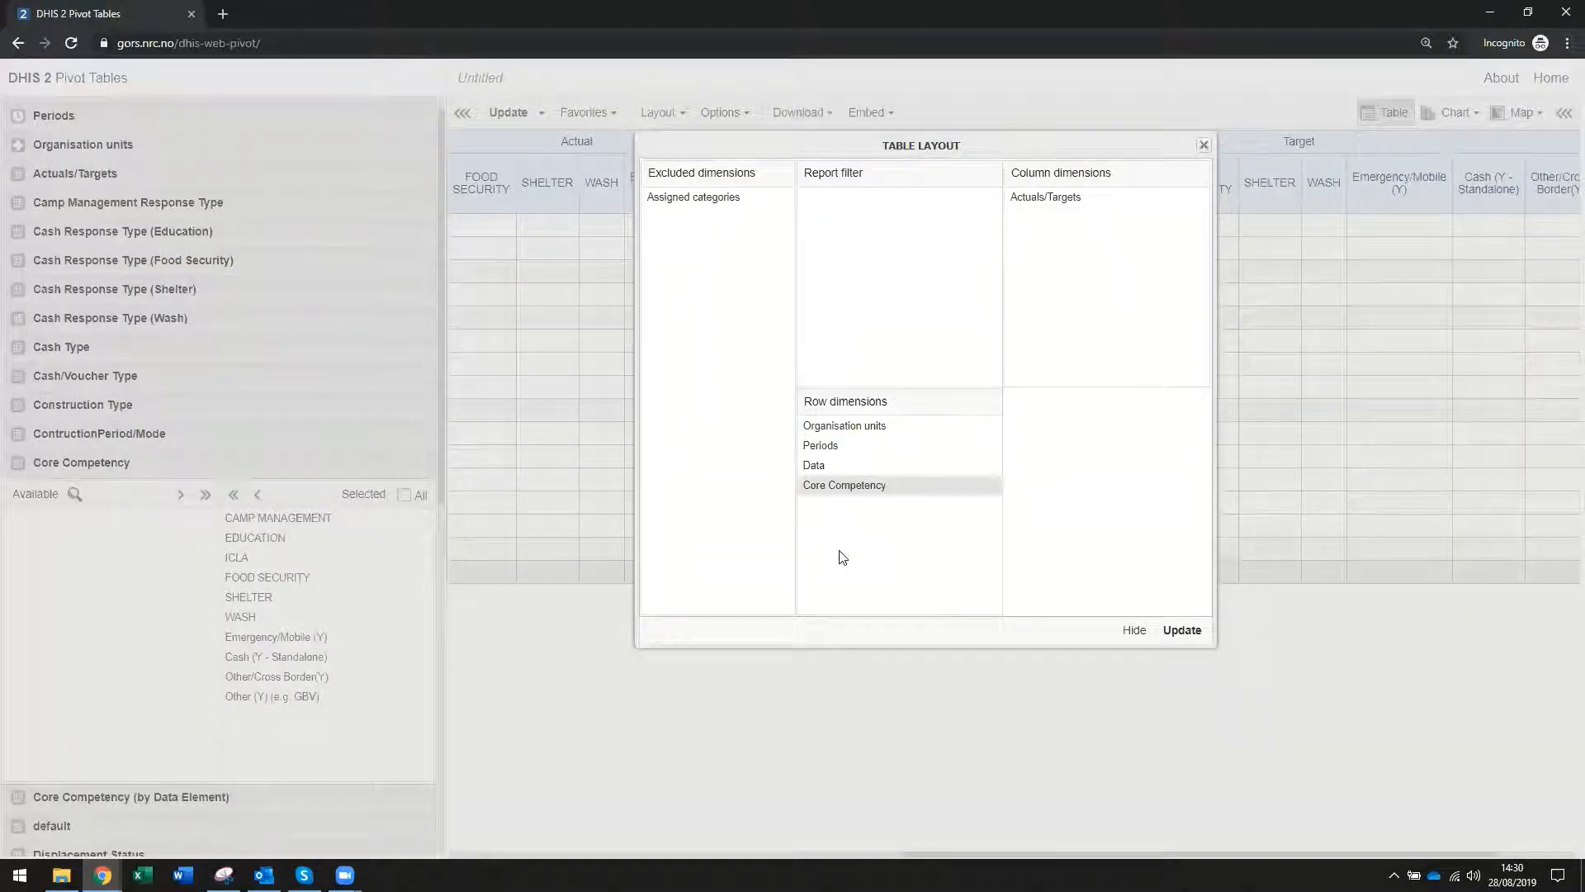
left_click(1183, 630)
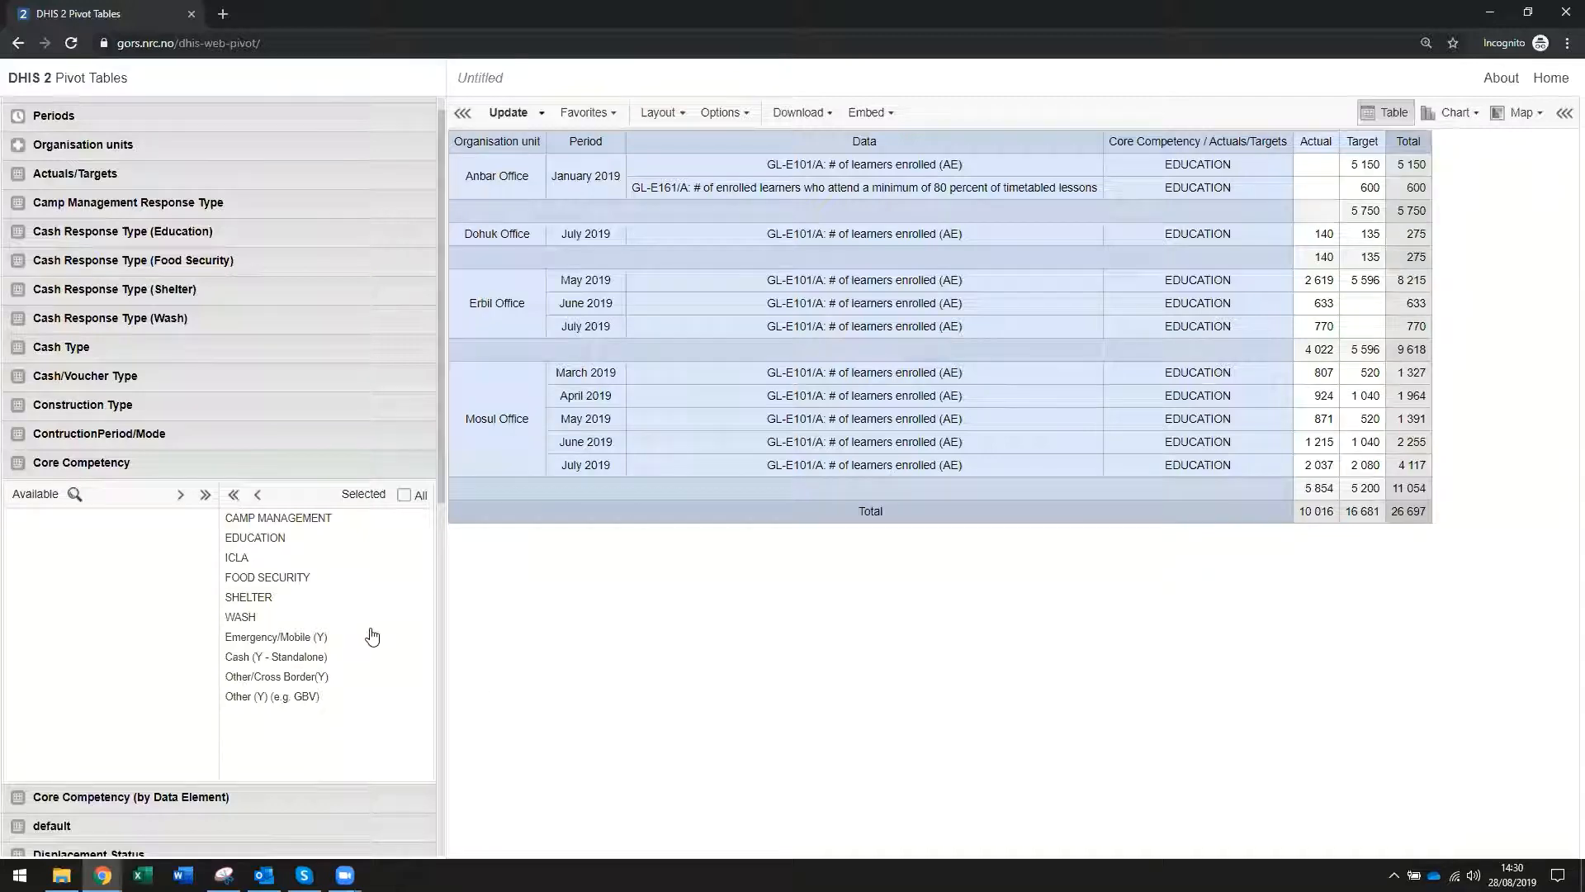
- Add all available Project items to the selection
scroll(354, 625, "down", 4)
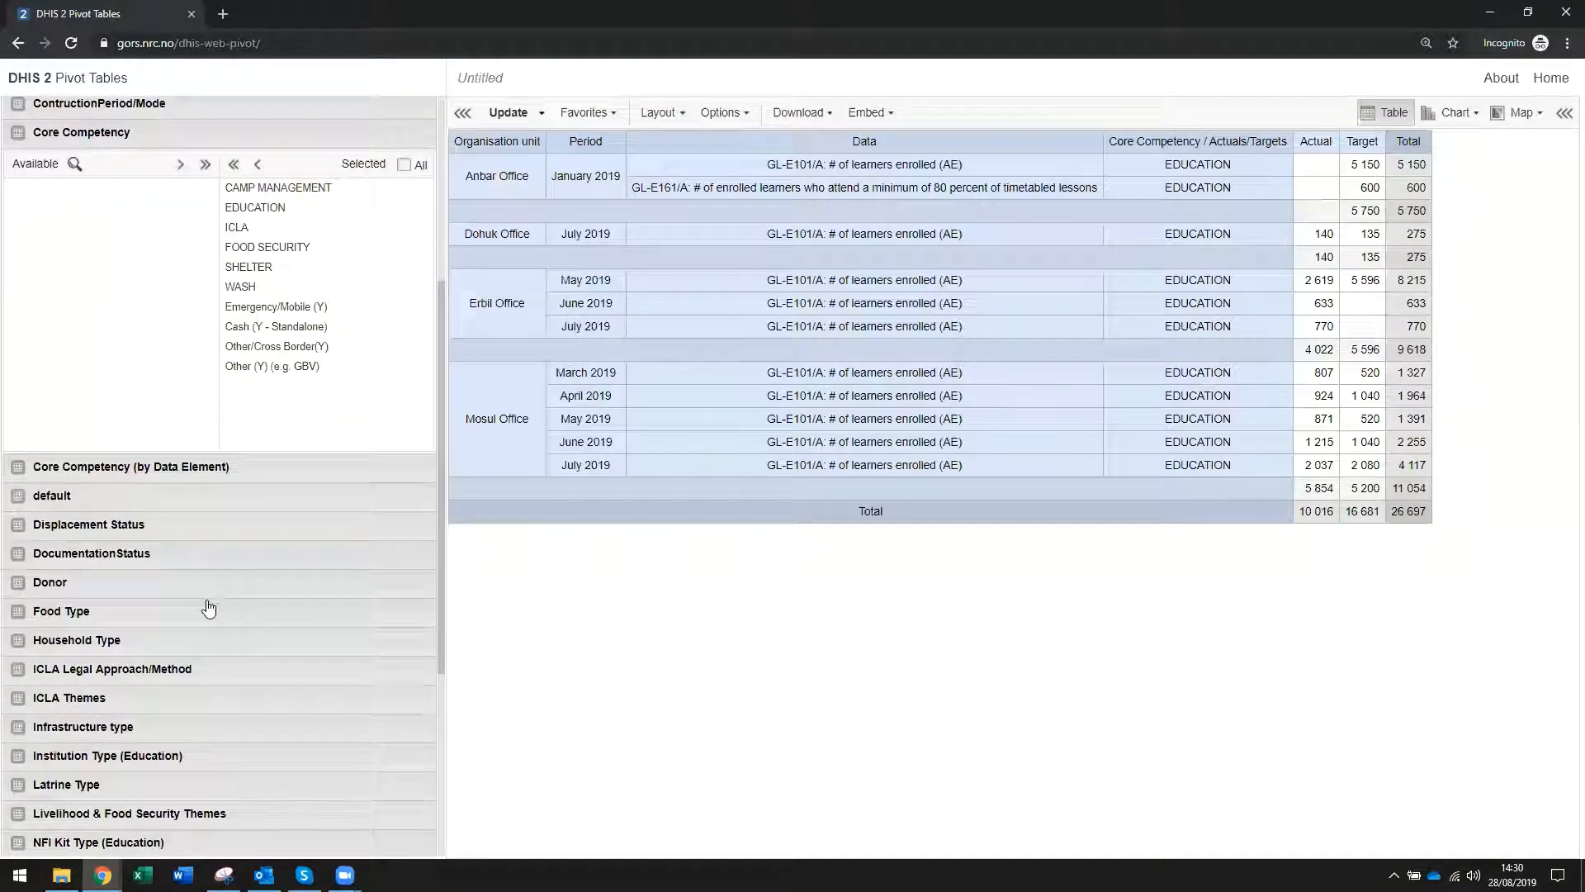
scroll(208, 609, "down", 4)
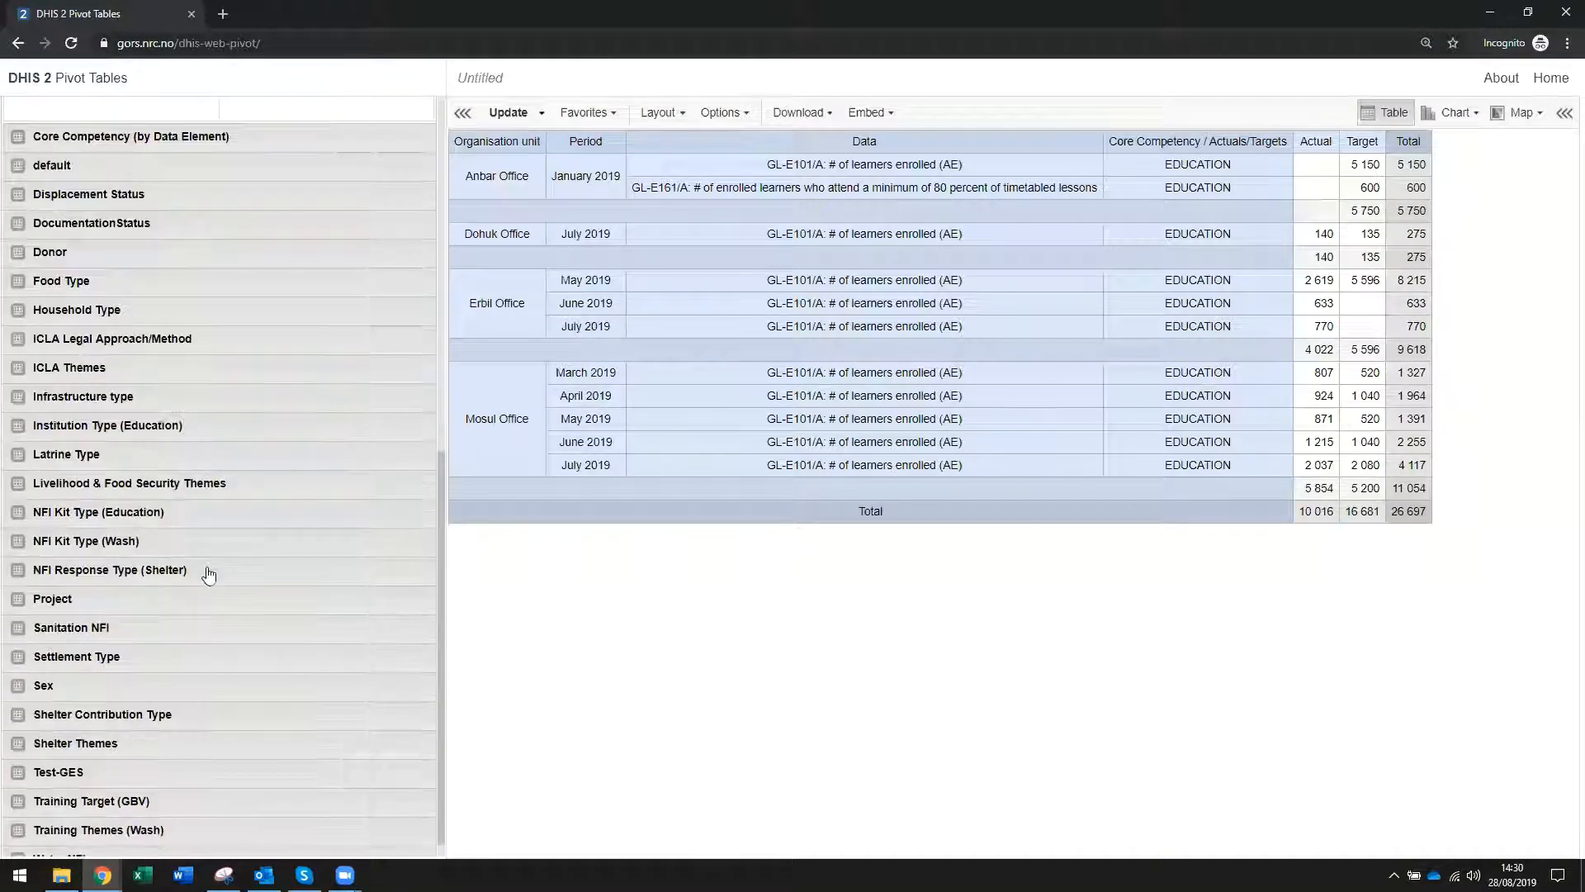
left_click(68, 600)
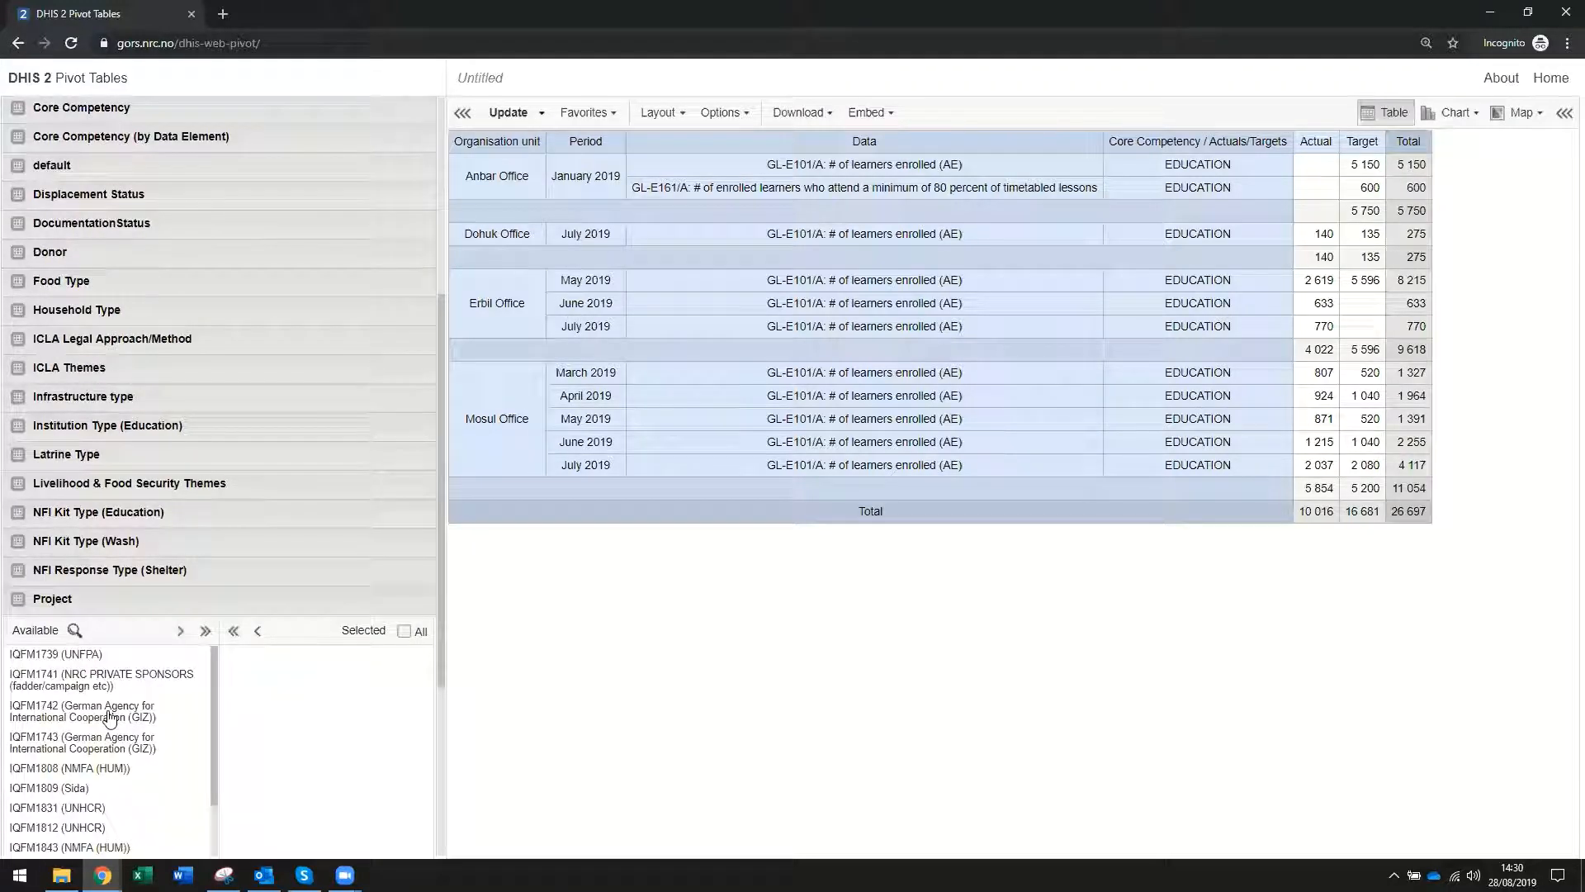
scroll(107, 719, "down", 4)
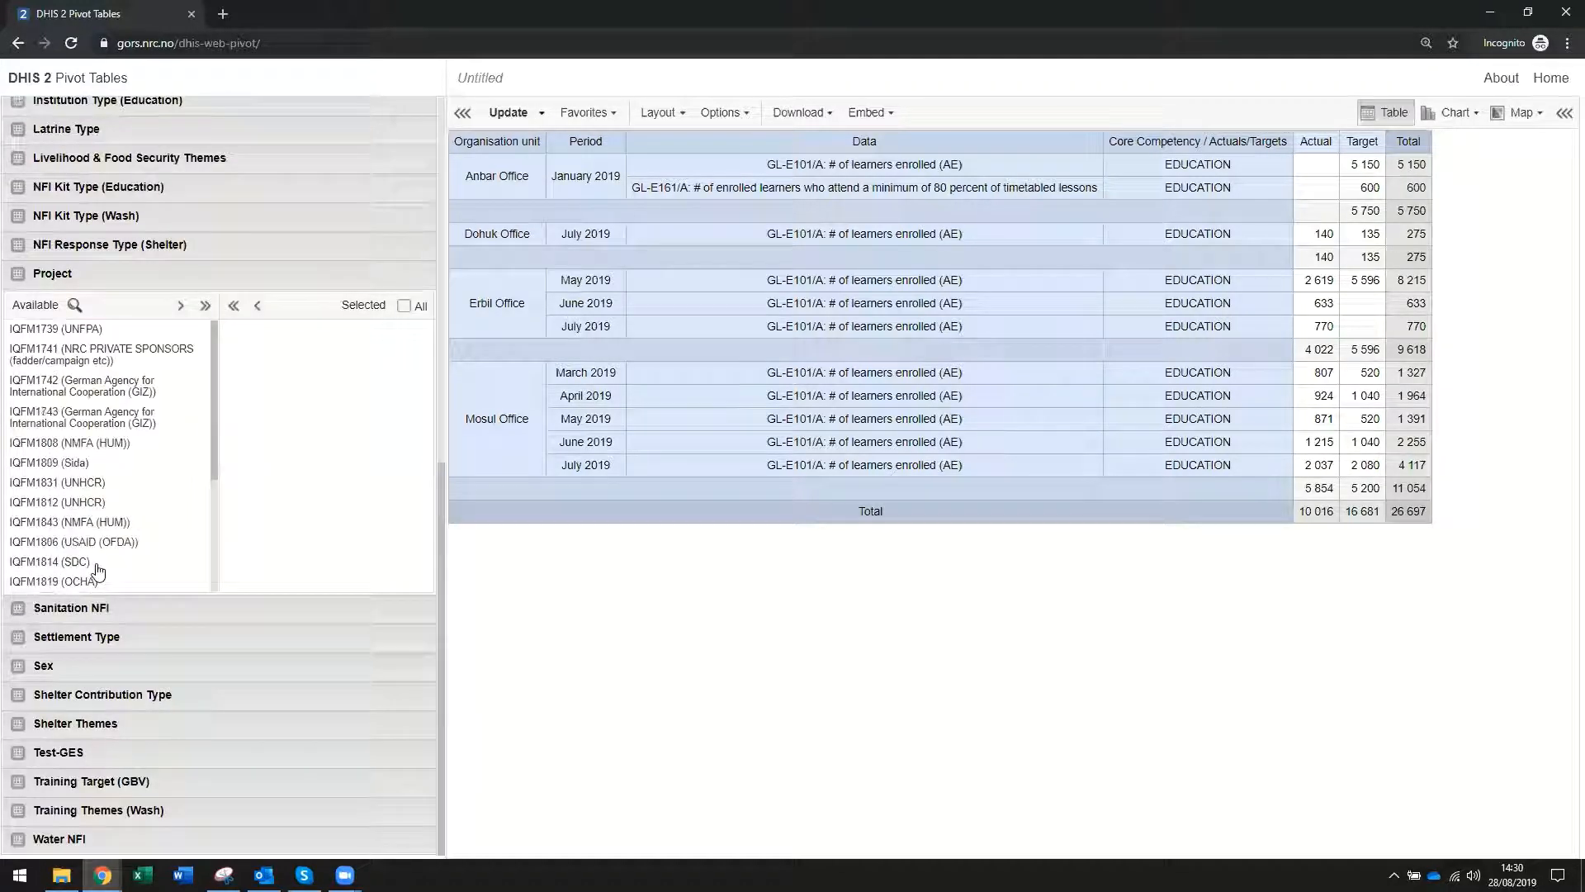
left_click(203, 306)
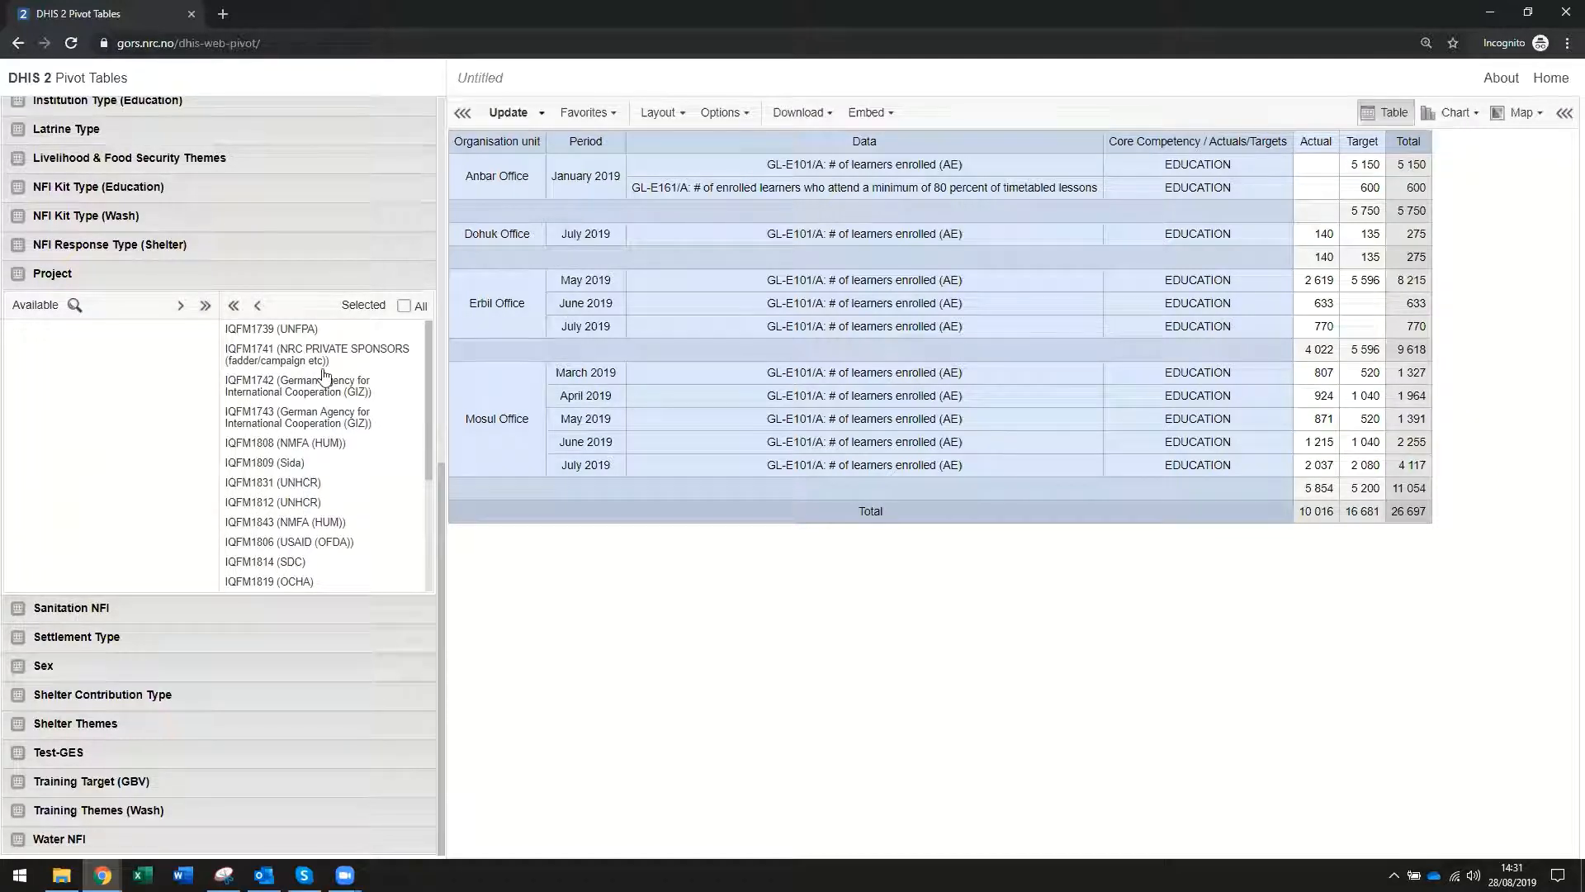
- Move Project into the row dimensions after Core Competency and update the table
left_click(668, 111)
left_click_drag(1015, 223, 875, 557)
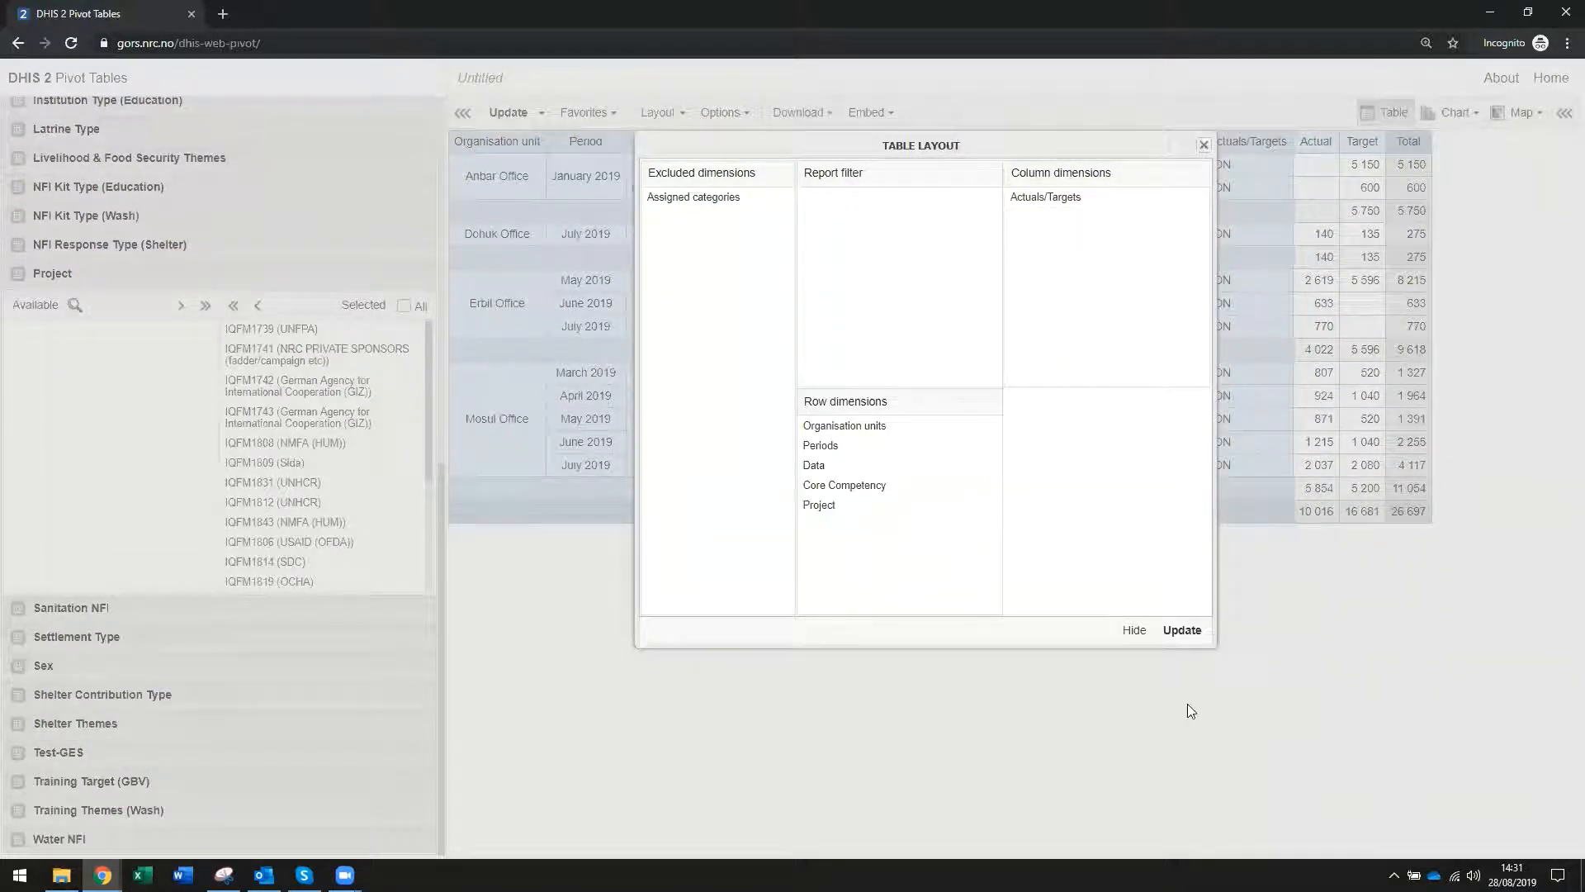
left_click(1183, 629)
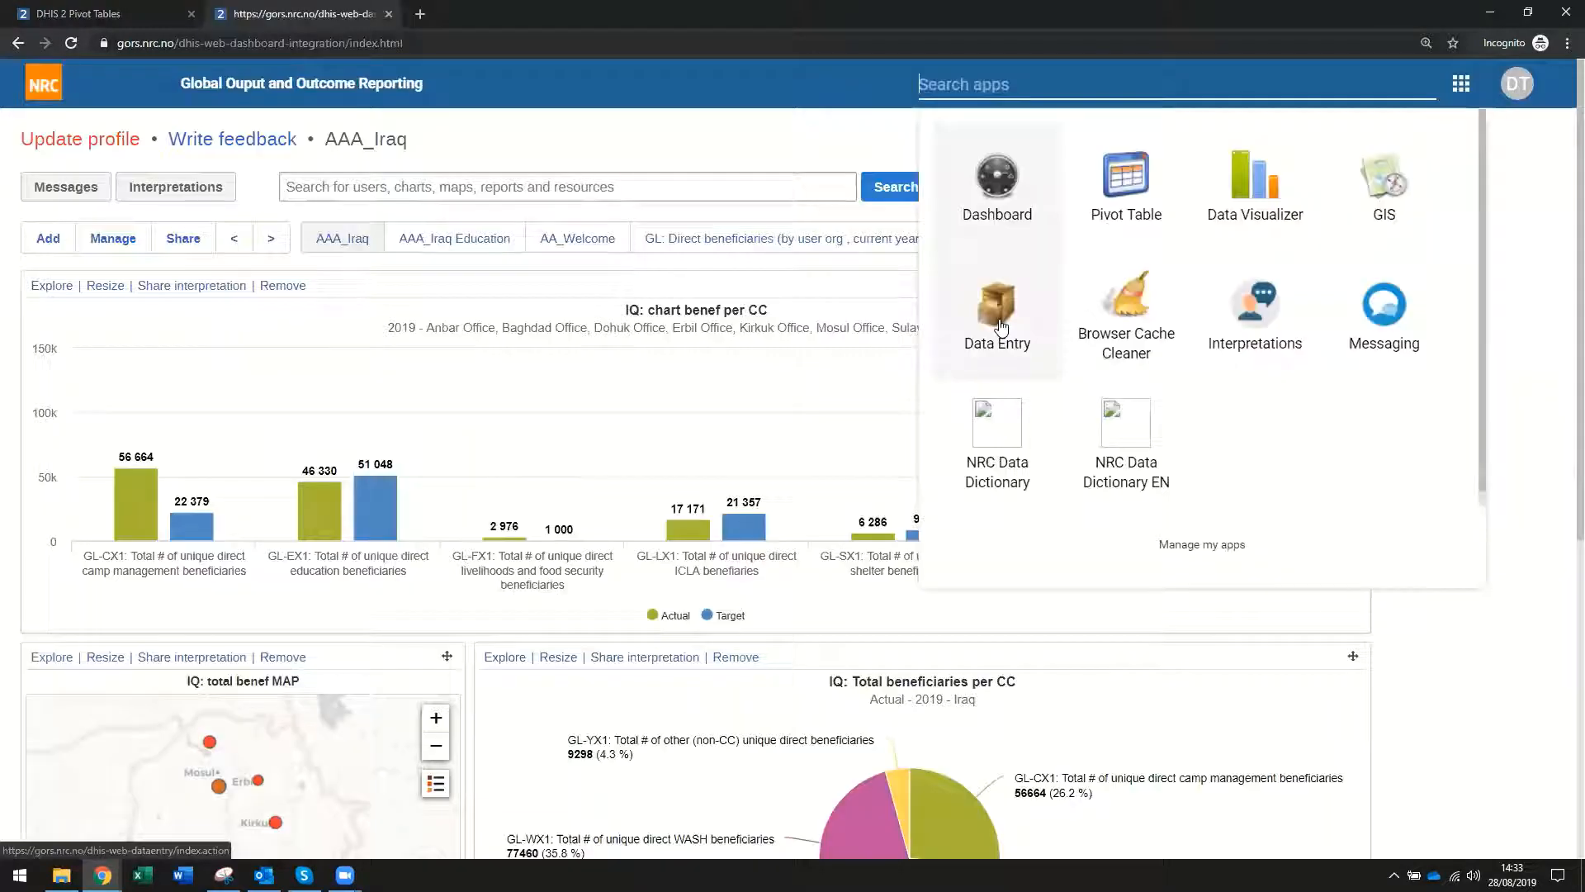
- Open Data Entry and select the Erbil Office organisation unit under Iraq, IQ_AO_Erbil, Erbil (IQ-G11), Erbil (IQ-G11-D064)
left_click(1000, 327)
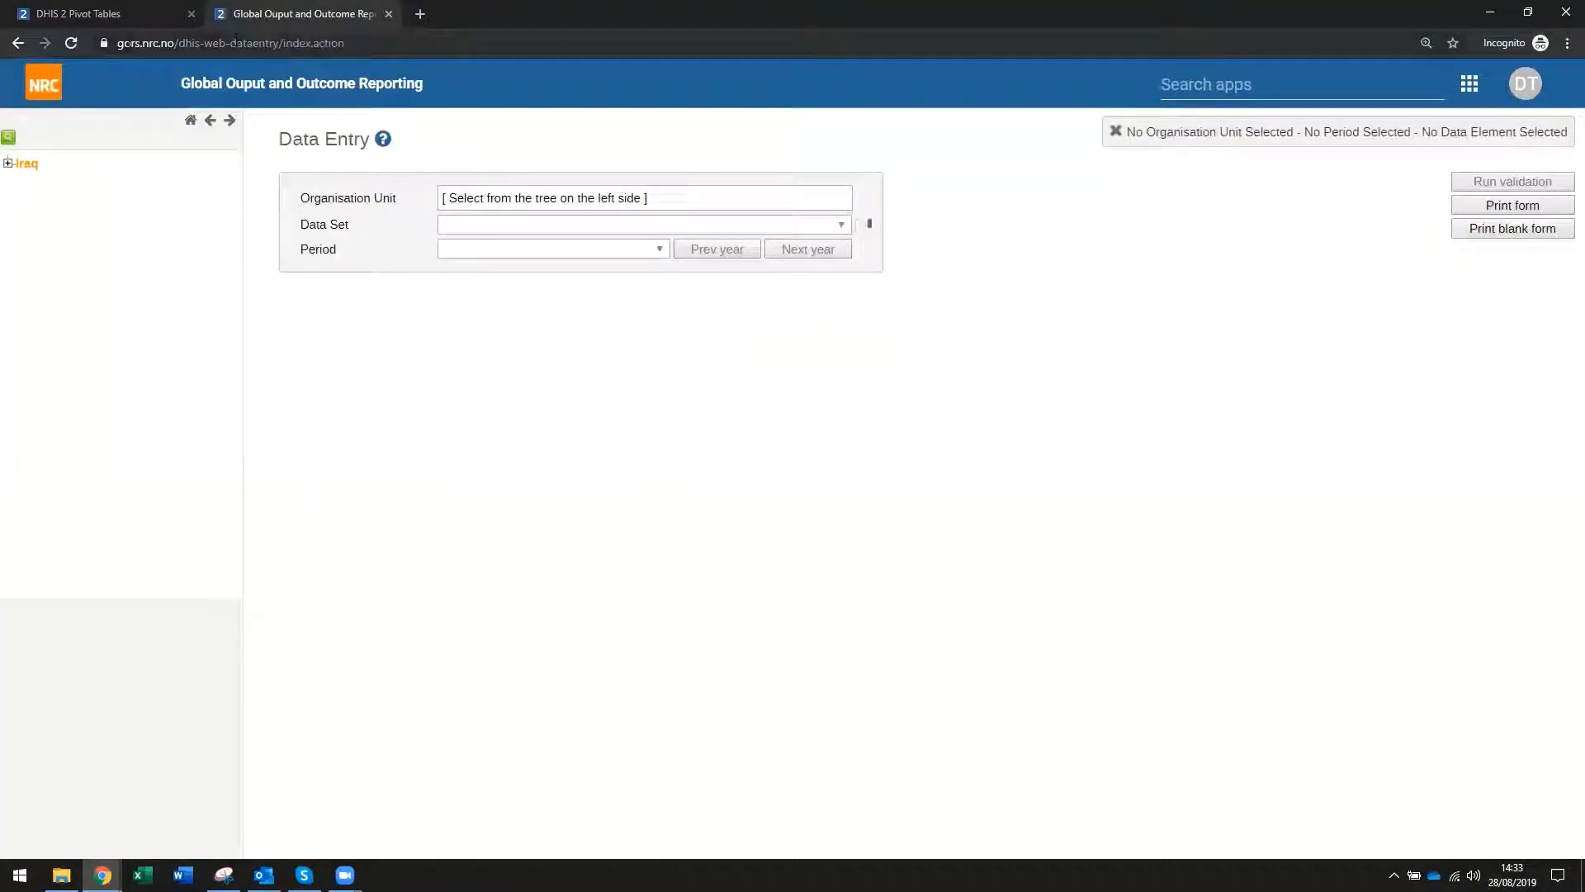
left_click(107, 15)
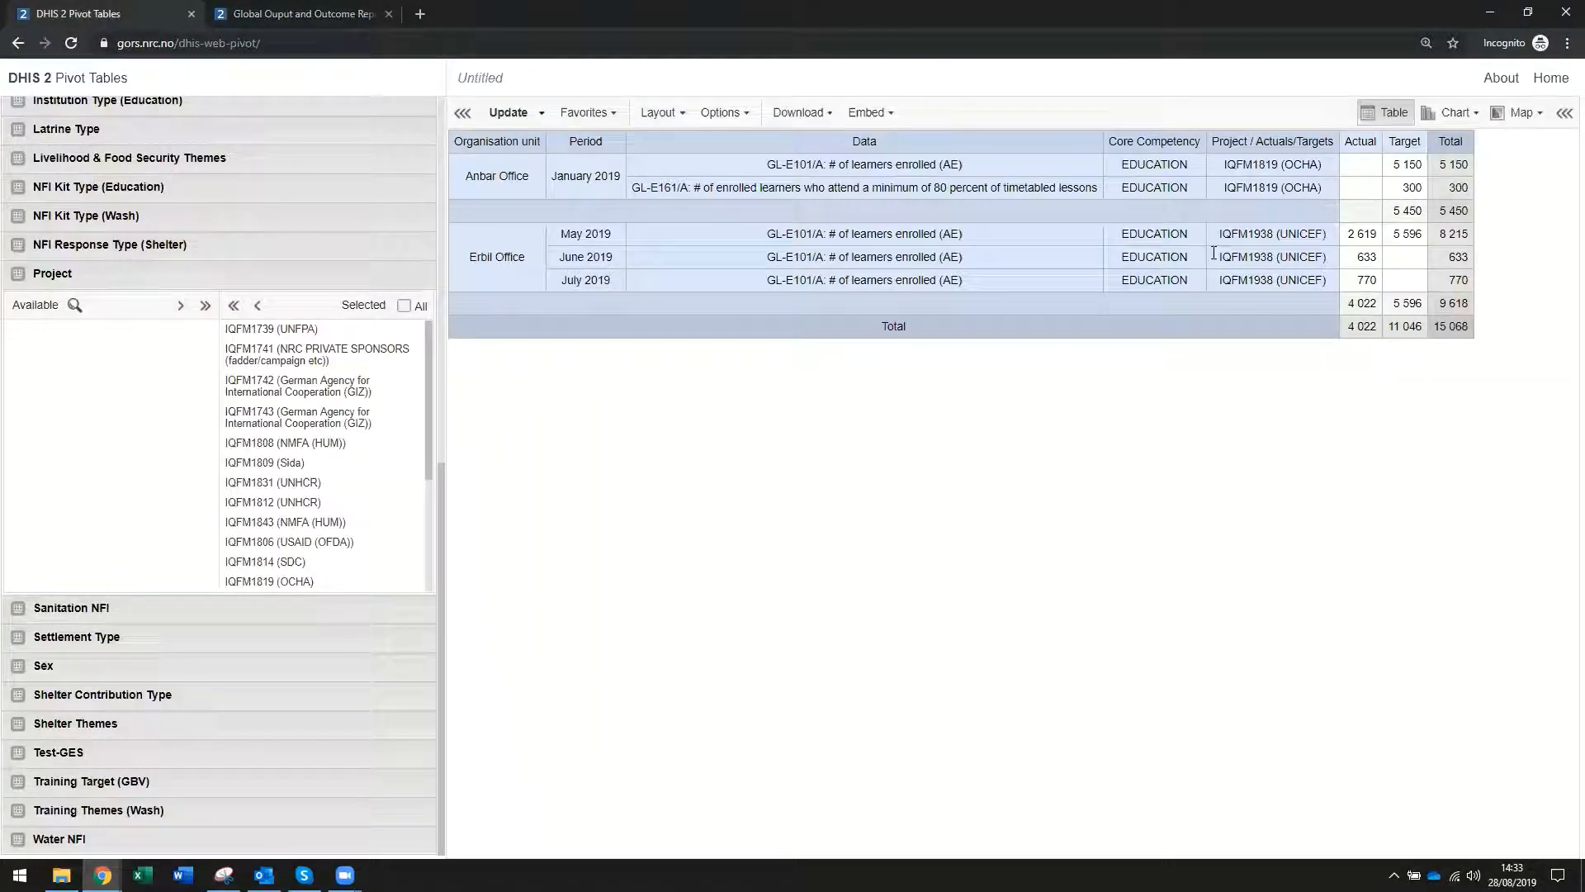
left_click(342, 14)
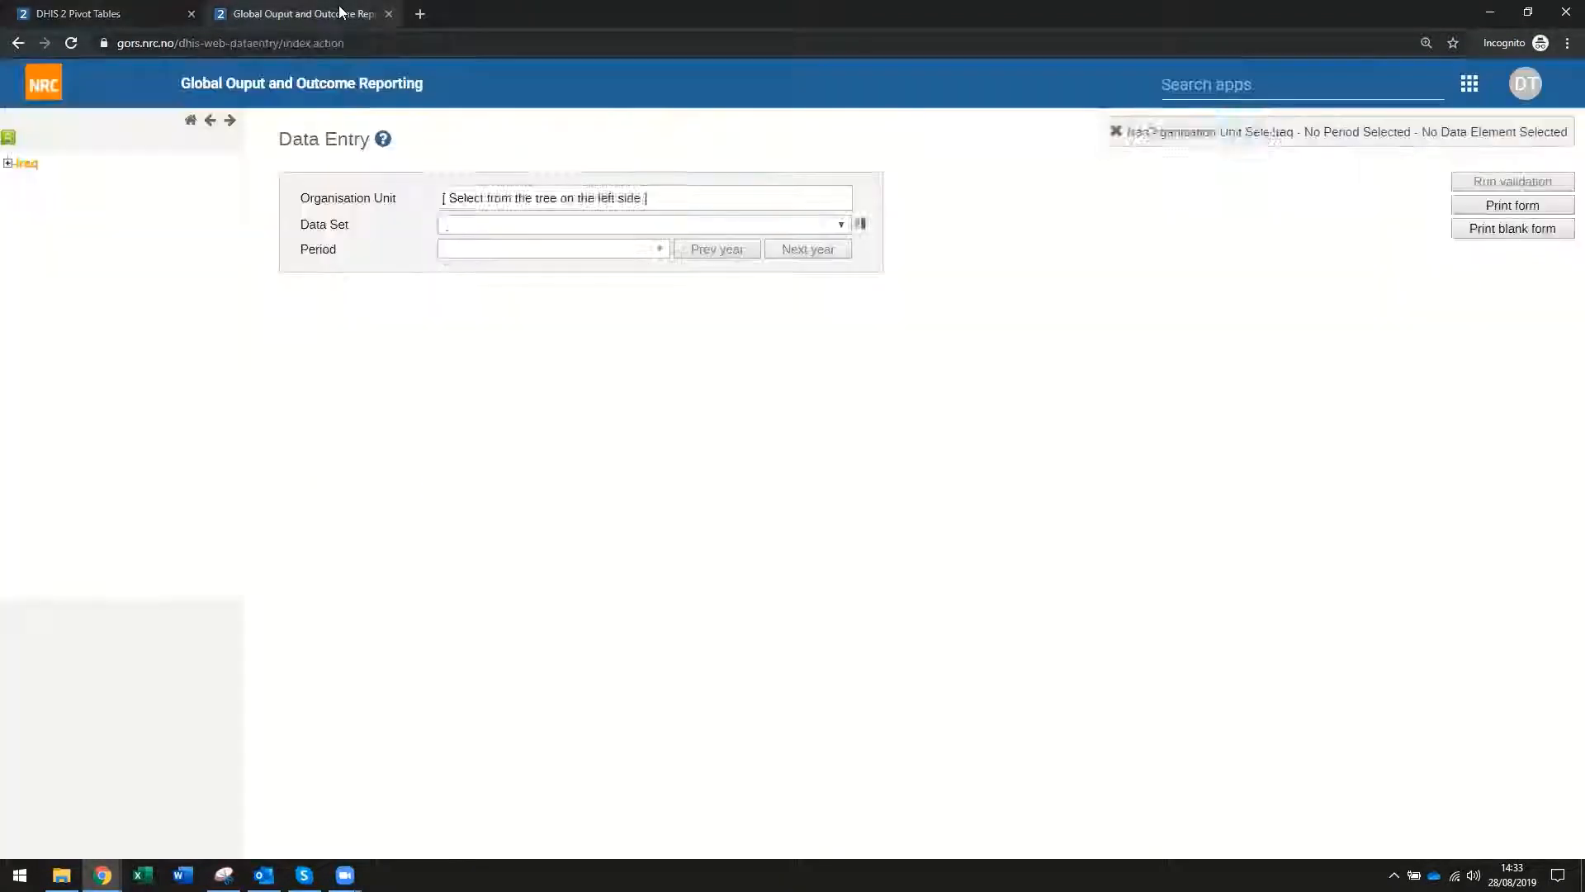
left_click(7, 163)
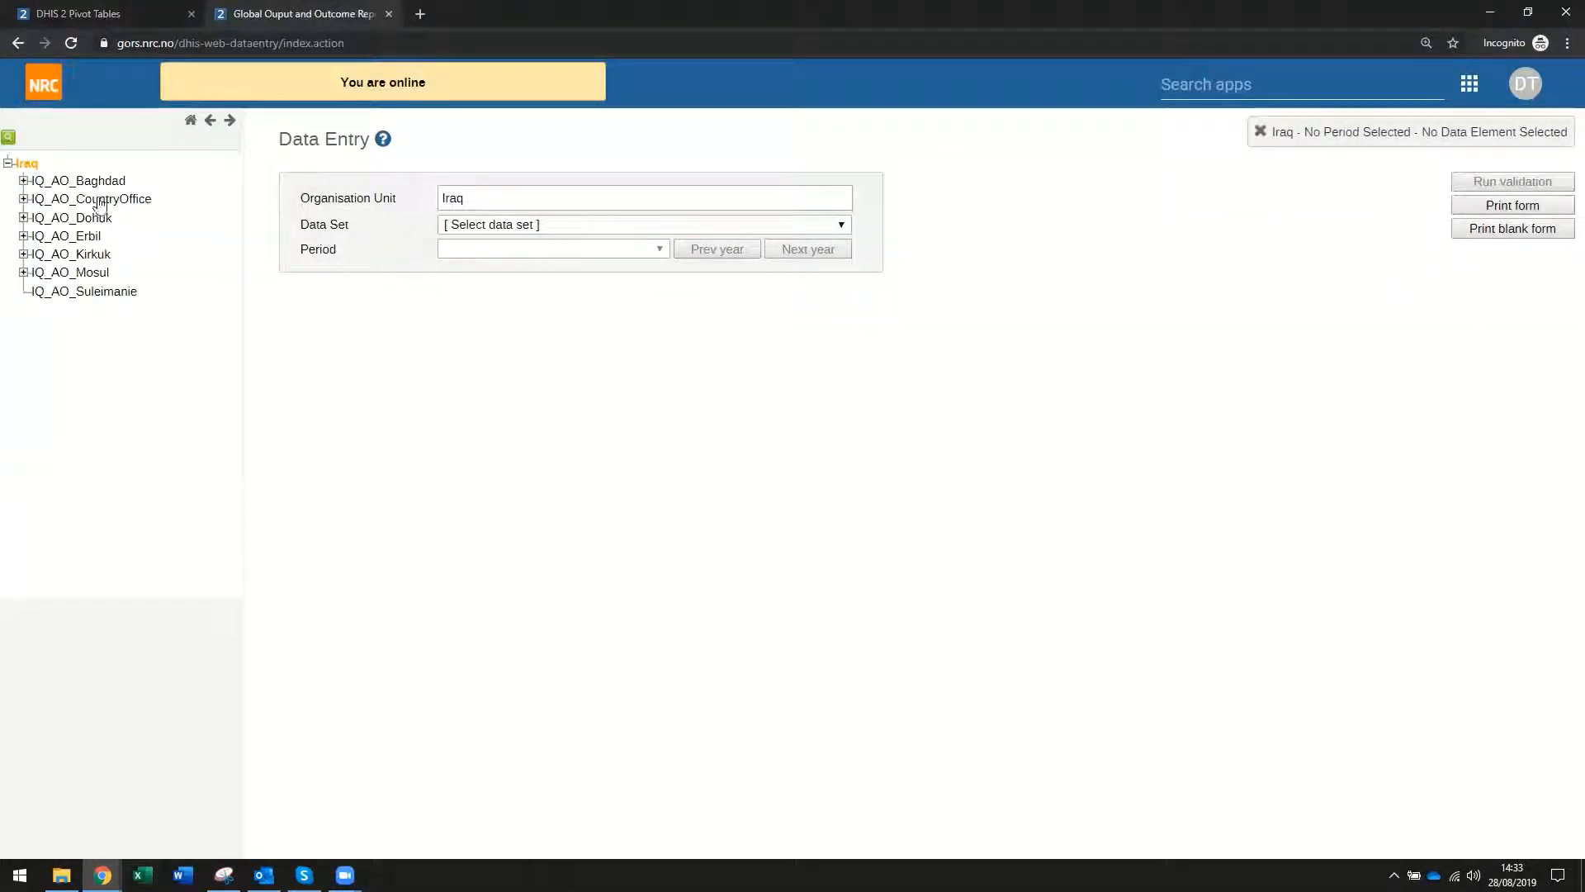
left_click(23, 236)
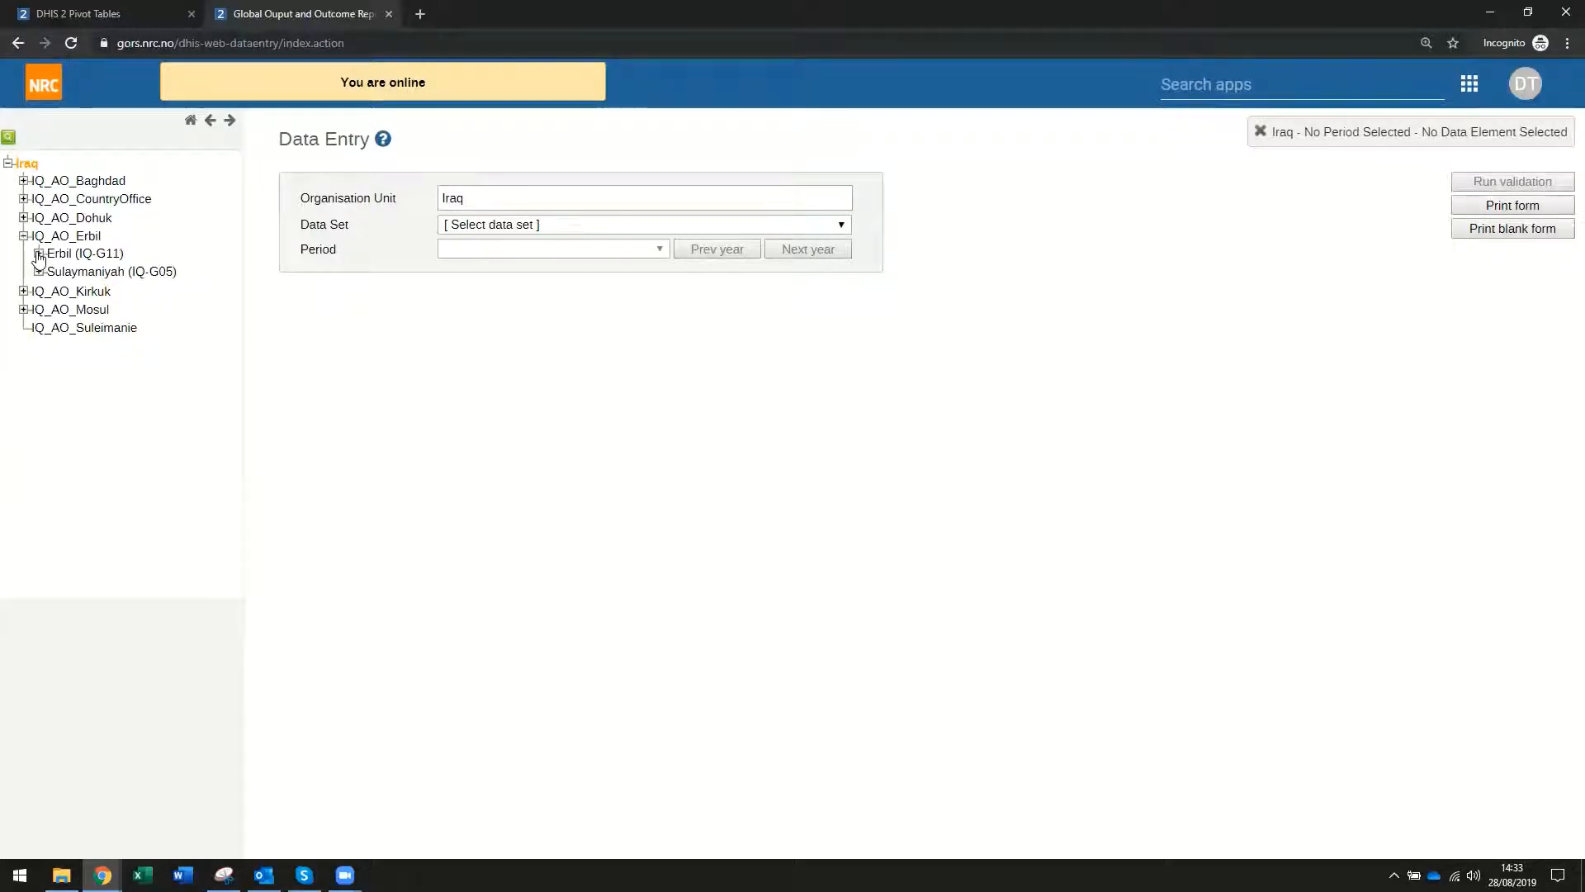
left_click(38, 253)
left_click(54, 288)
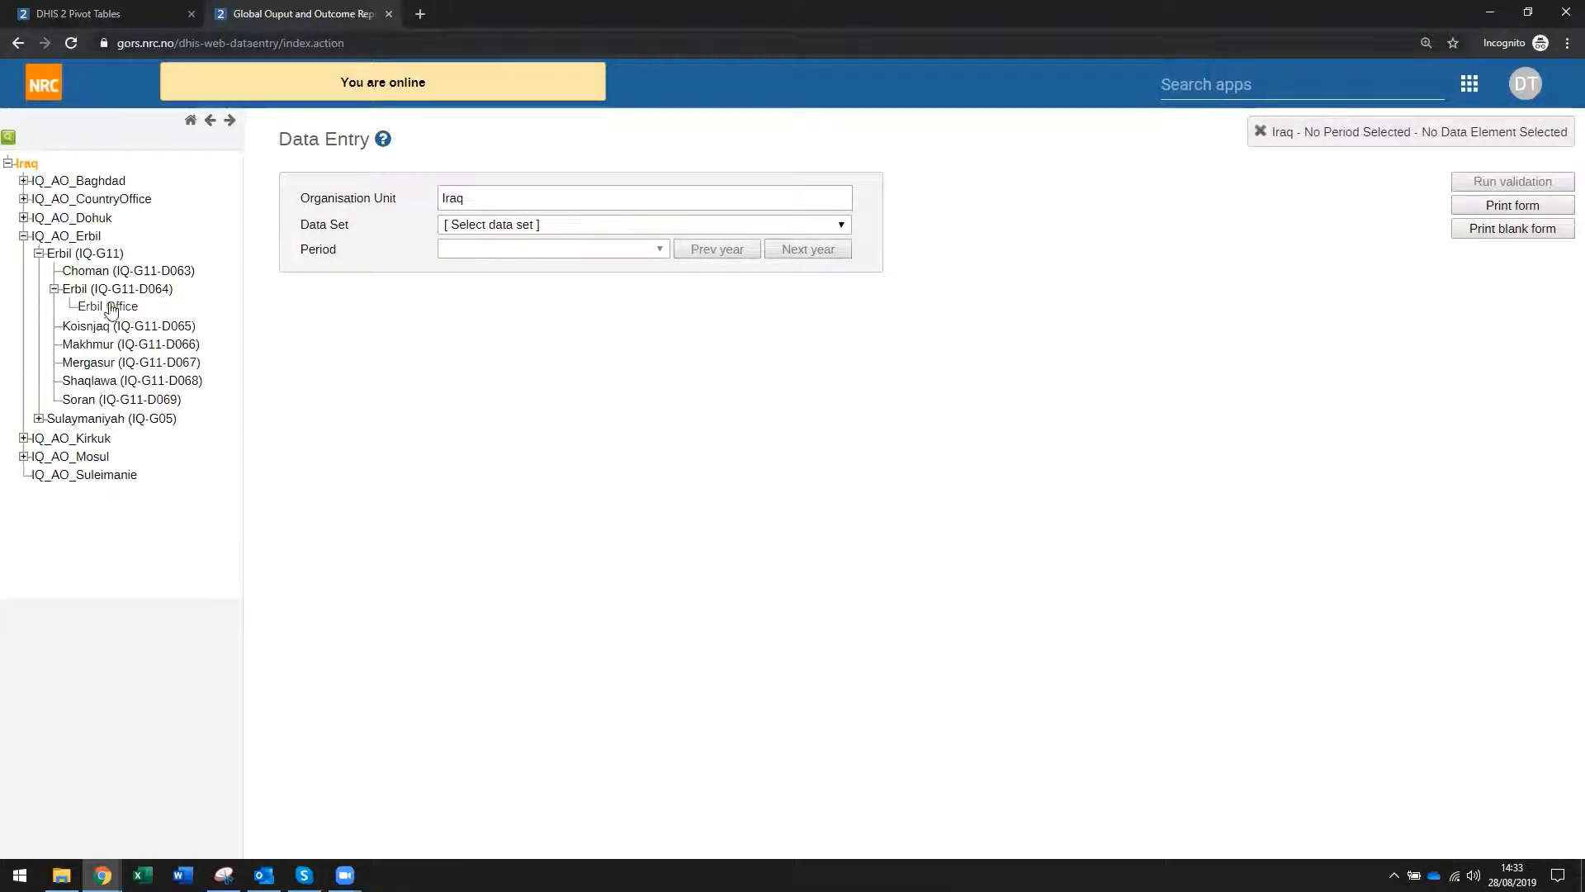
left_click(103, 306)
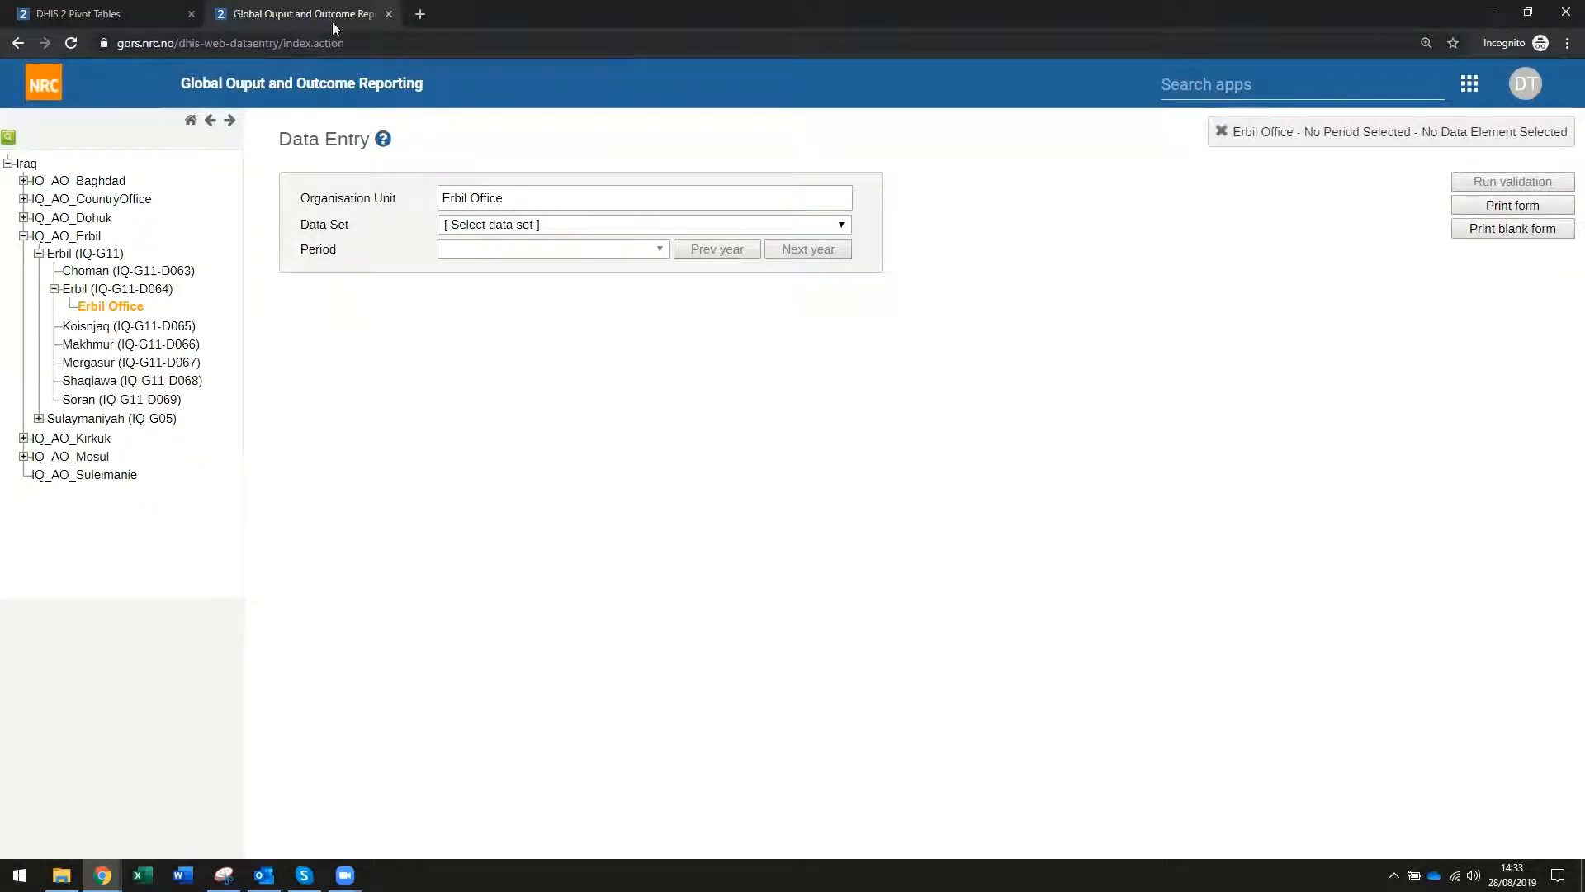
- Check the Erbil Office project in the pivot table and choose the matching data set IQFM1938 (UNICEF) in Data Entry
left_click(107, 14)
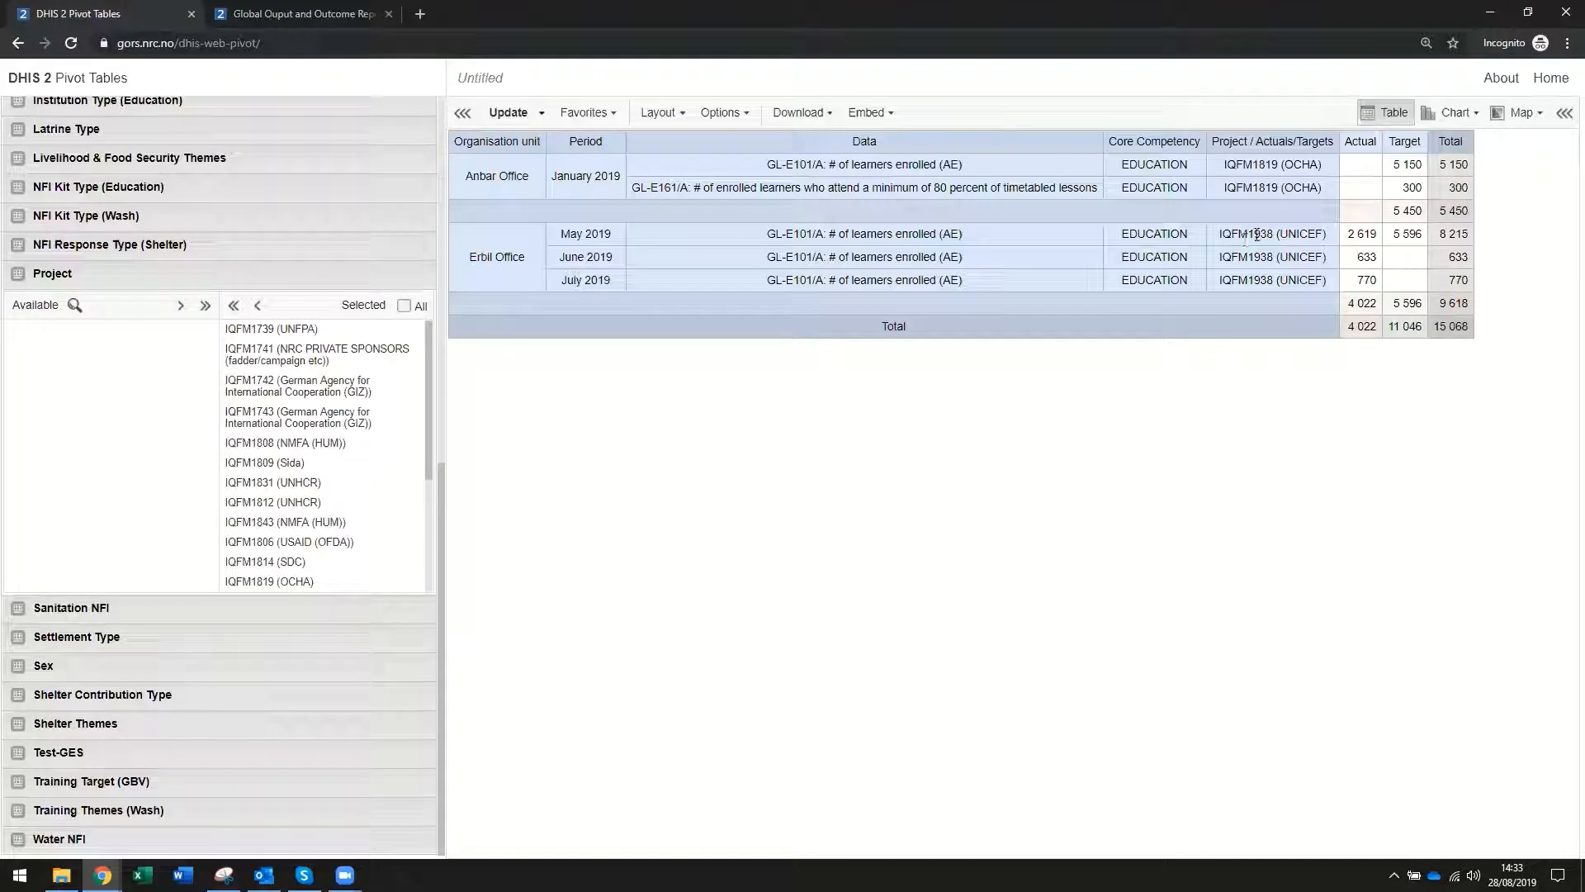
left_click(333, 17)
left_click(479, 224)
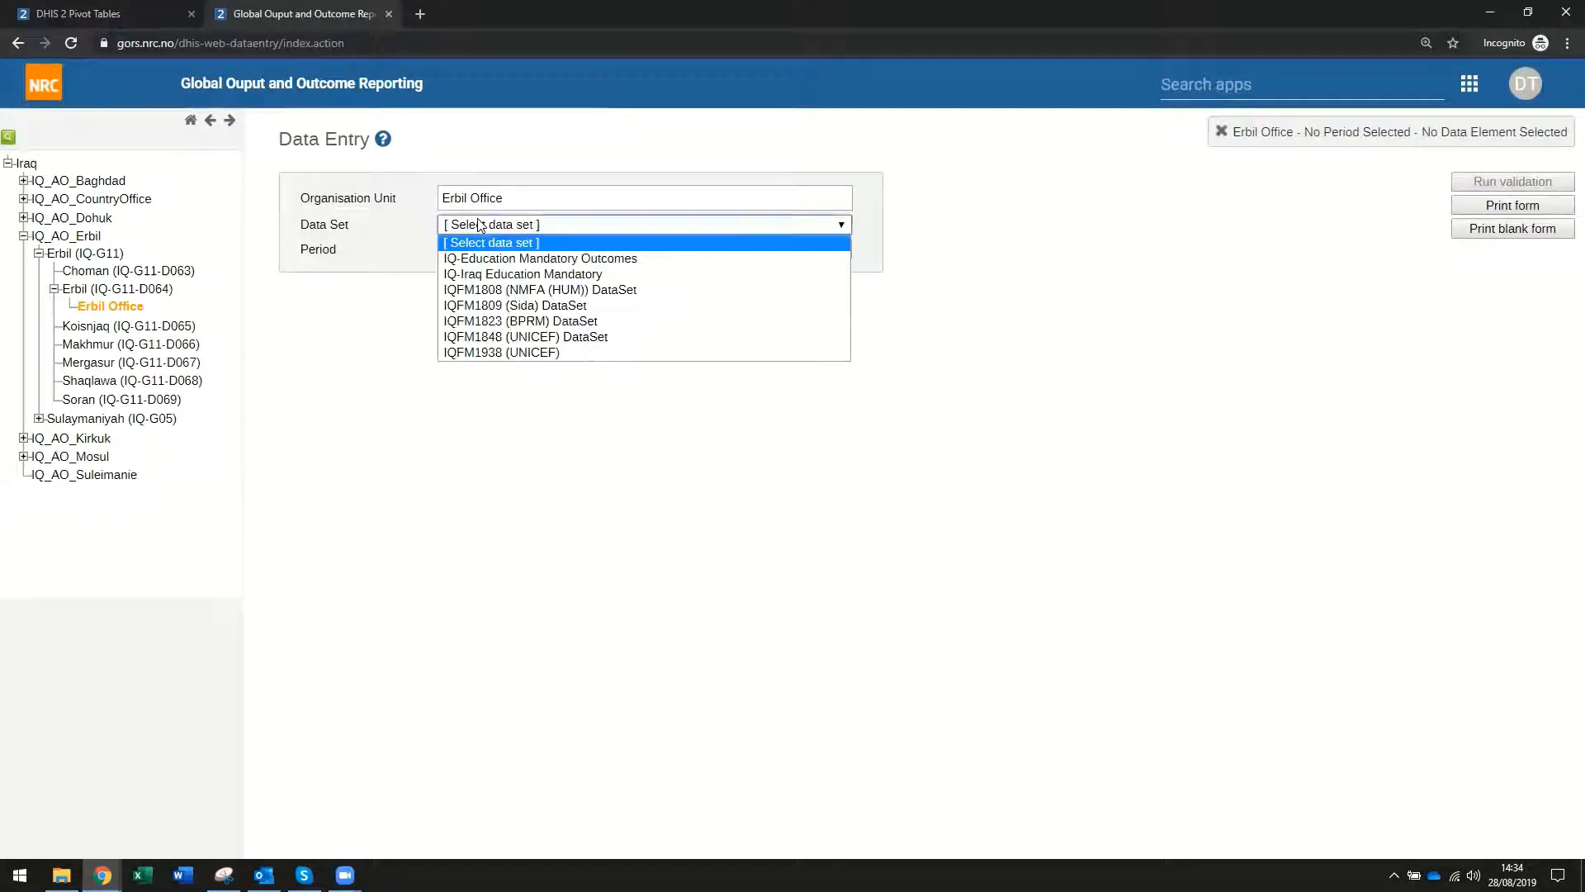
left_click(559, 355)
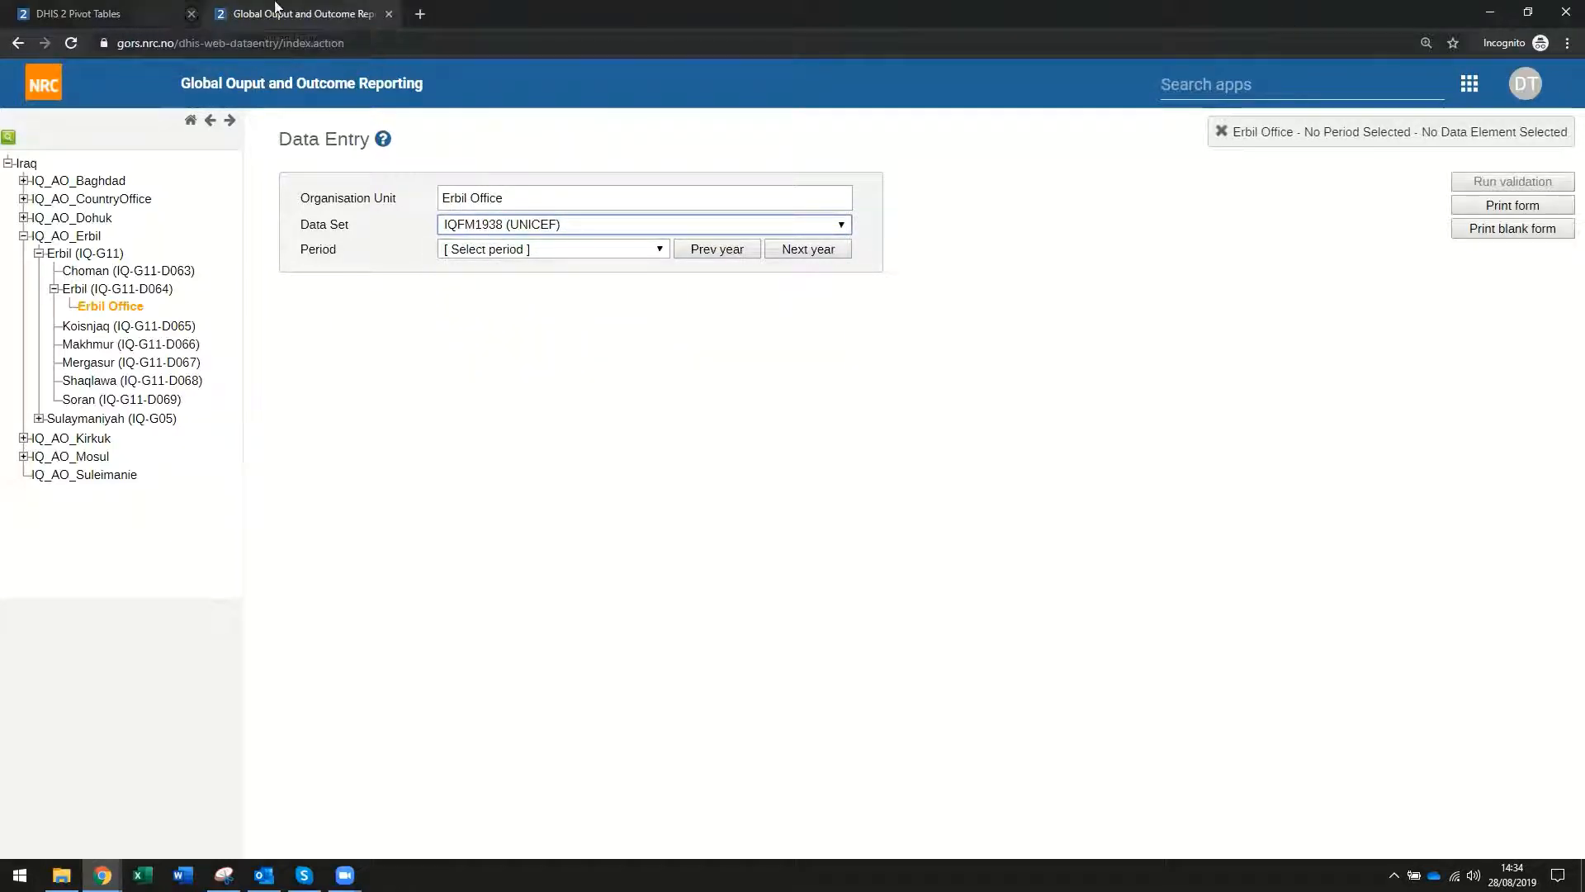
- Check the reporting months in the pivot table, and set the data entry period to May 2019 and project to IQFM1938 (UNICEF)
left_click(142, 14)
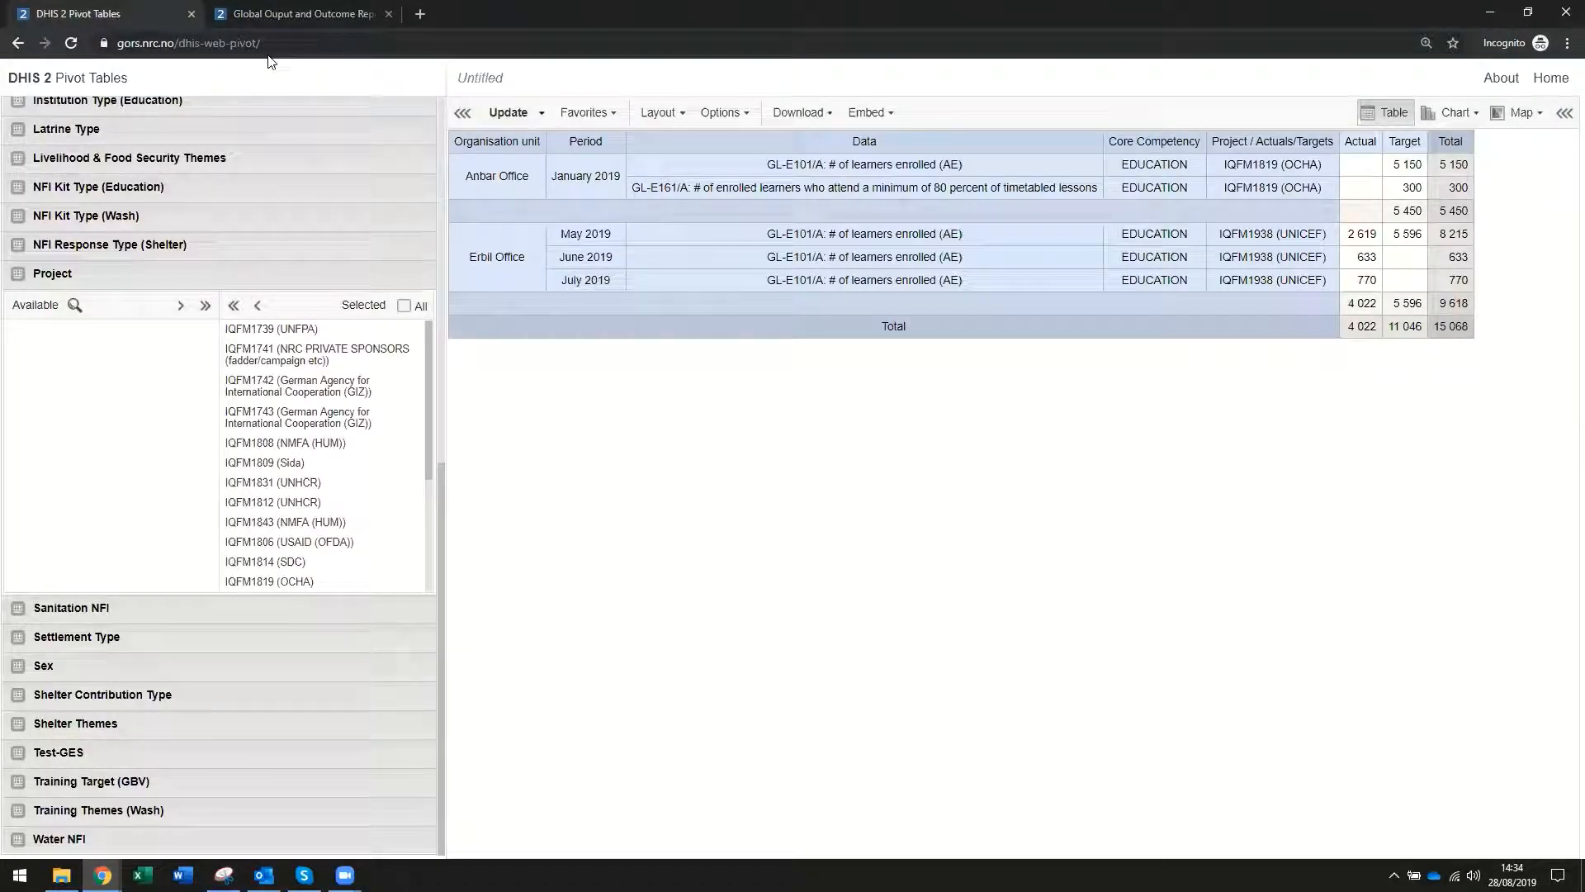
left_click(293, 14)
left_click(512, 248)
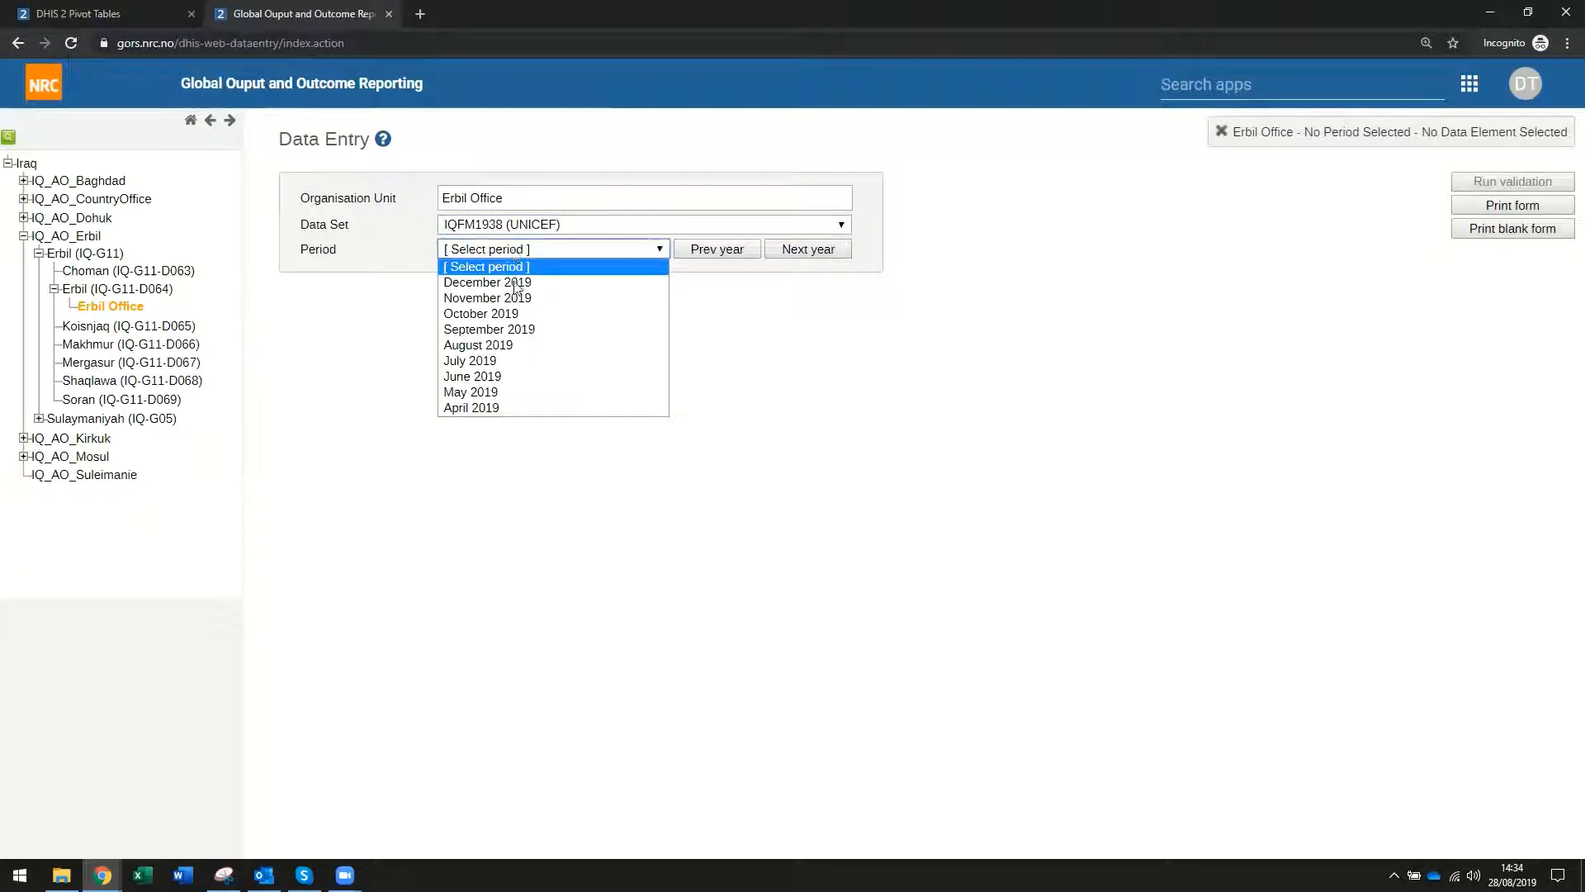
left_click(519, 397)
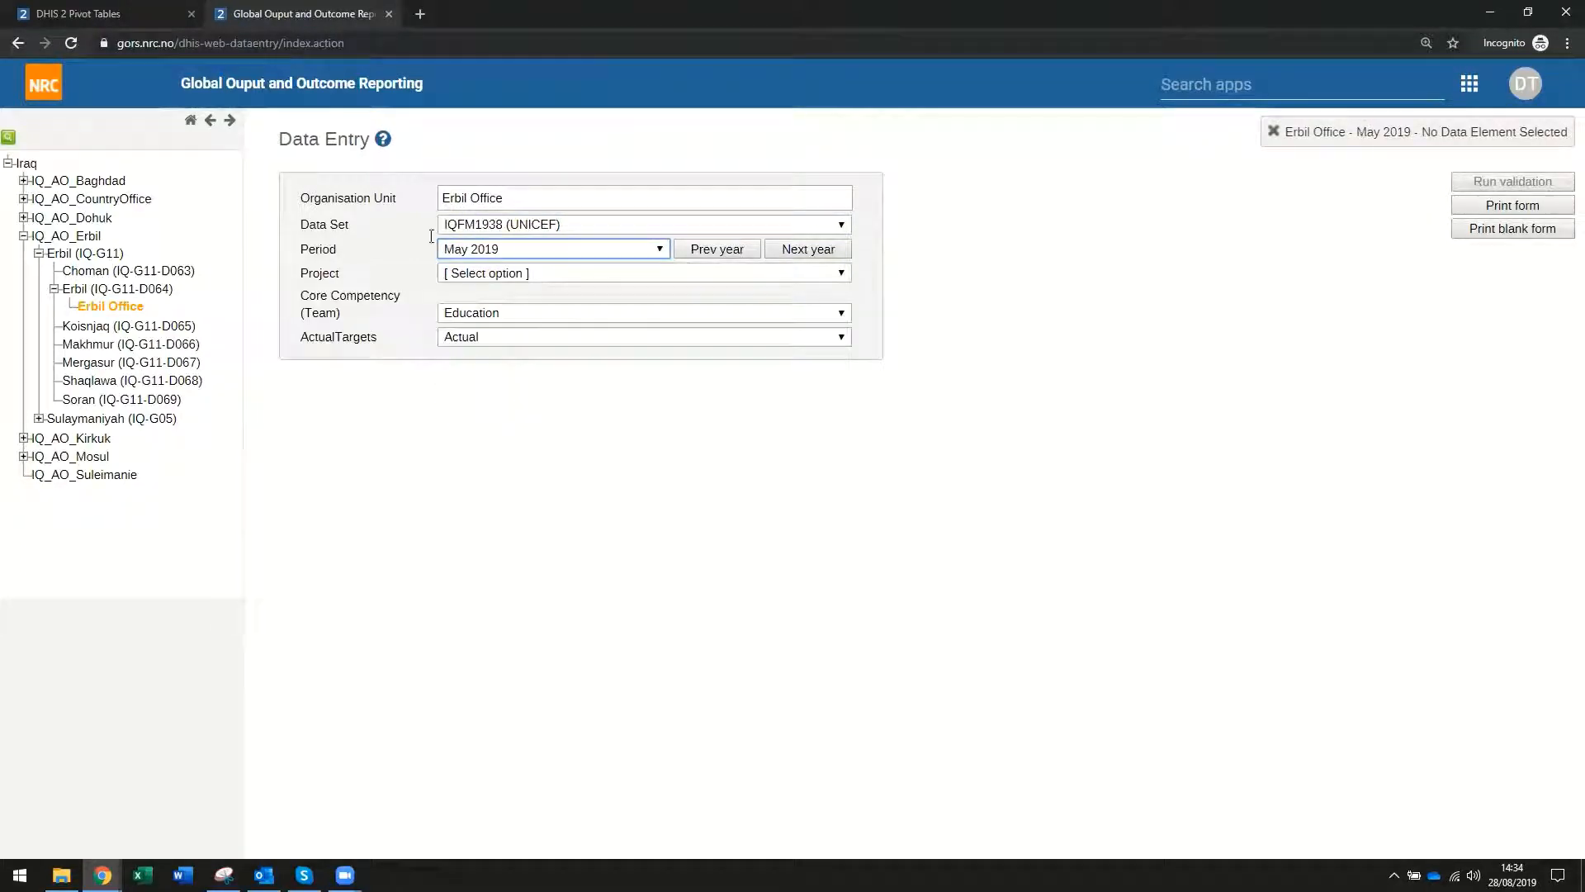
left_click(487, 275)
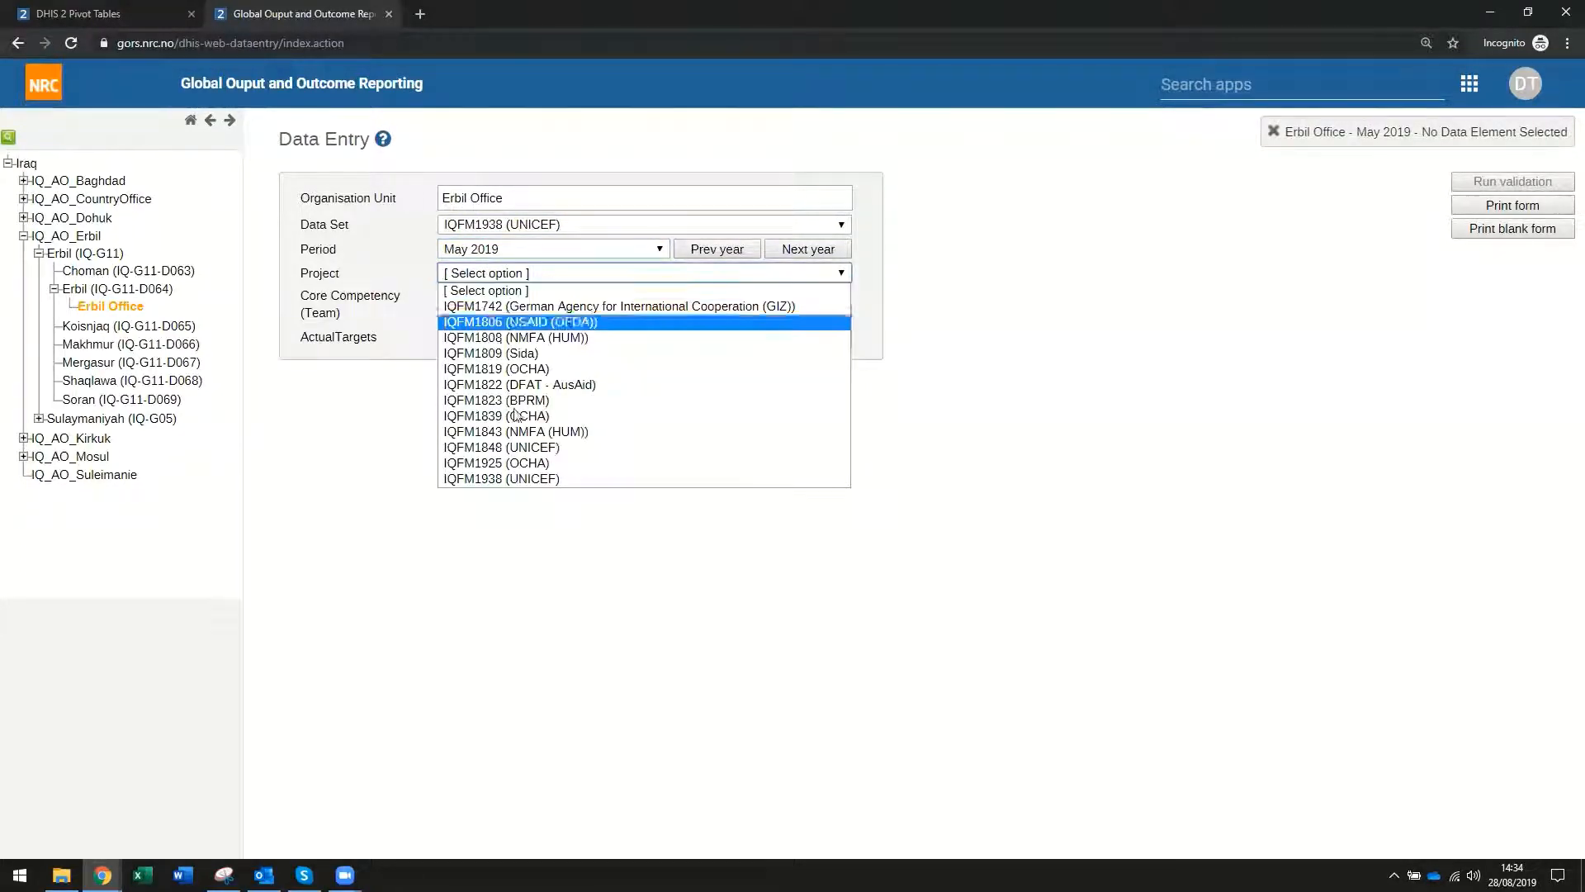
left_click(527, 478)
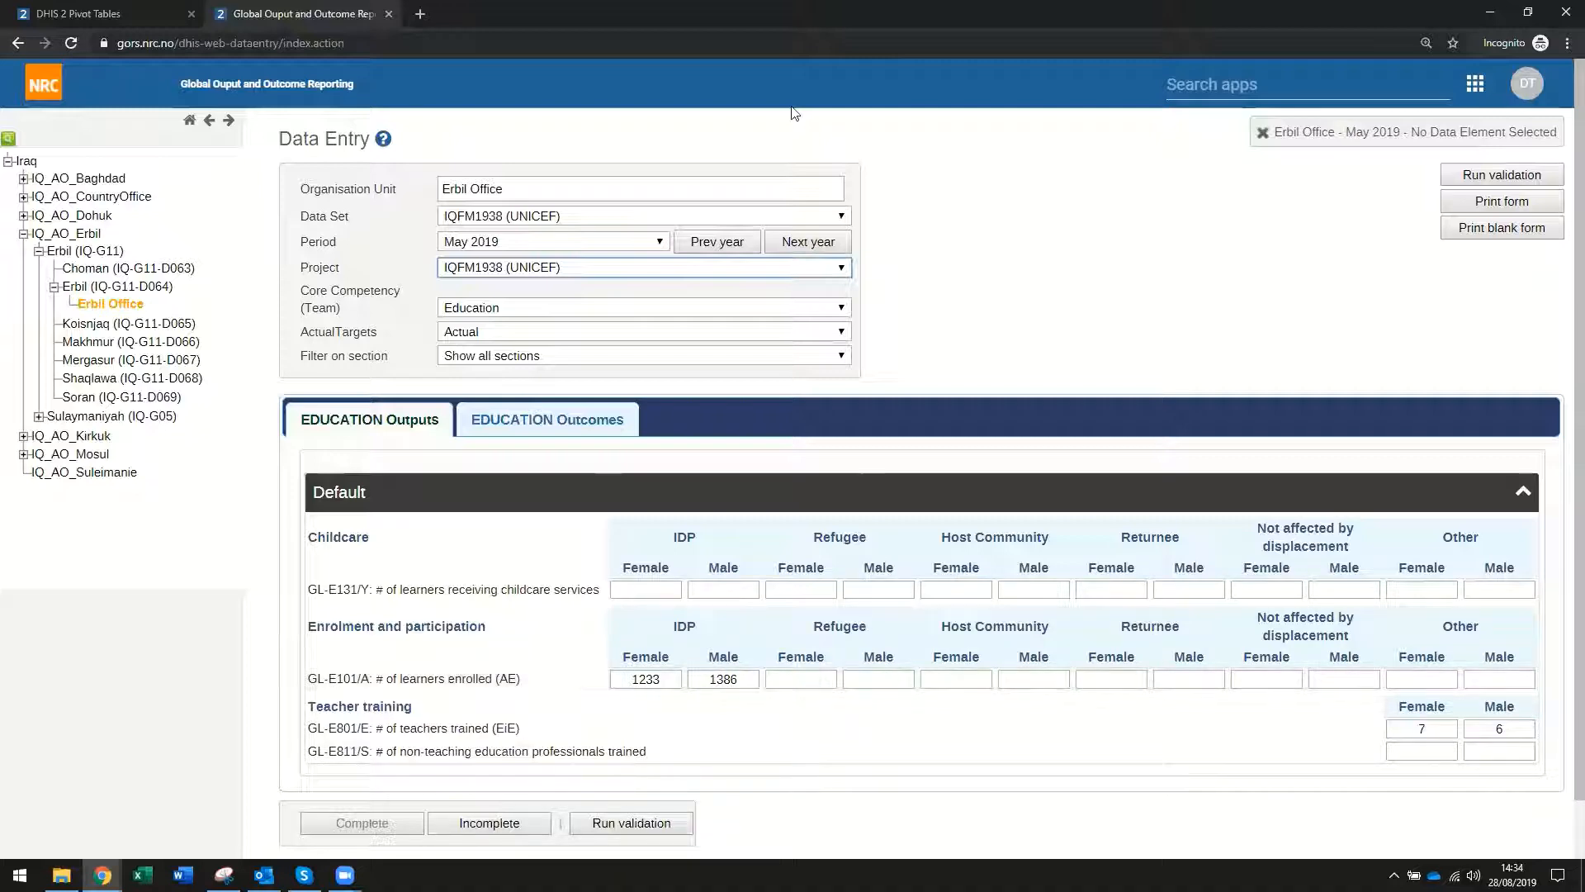
- Return to the pivot table, add all Sex items to the selection and update the table
left_click(122, 15)
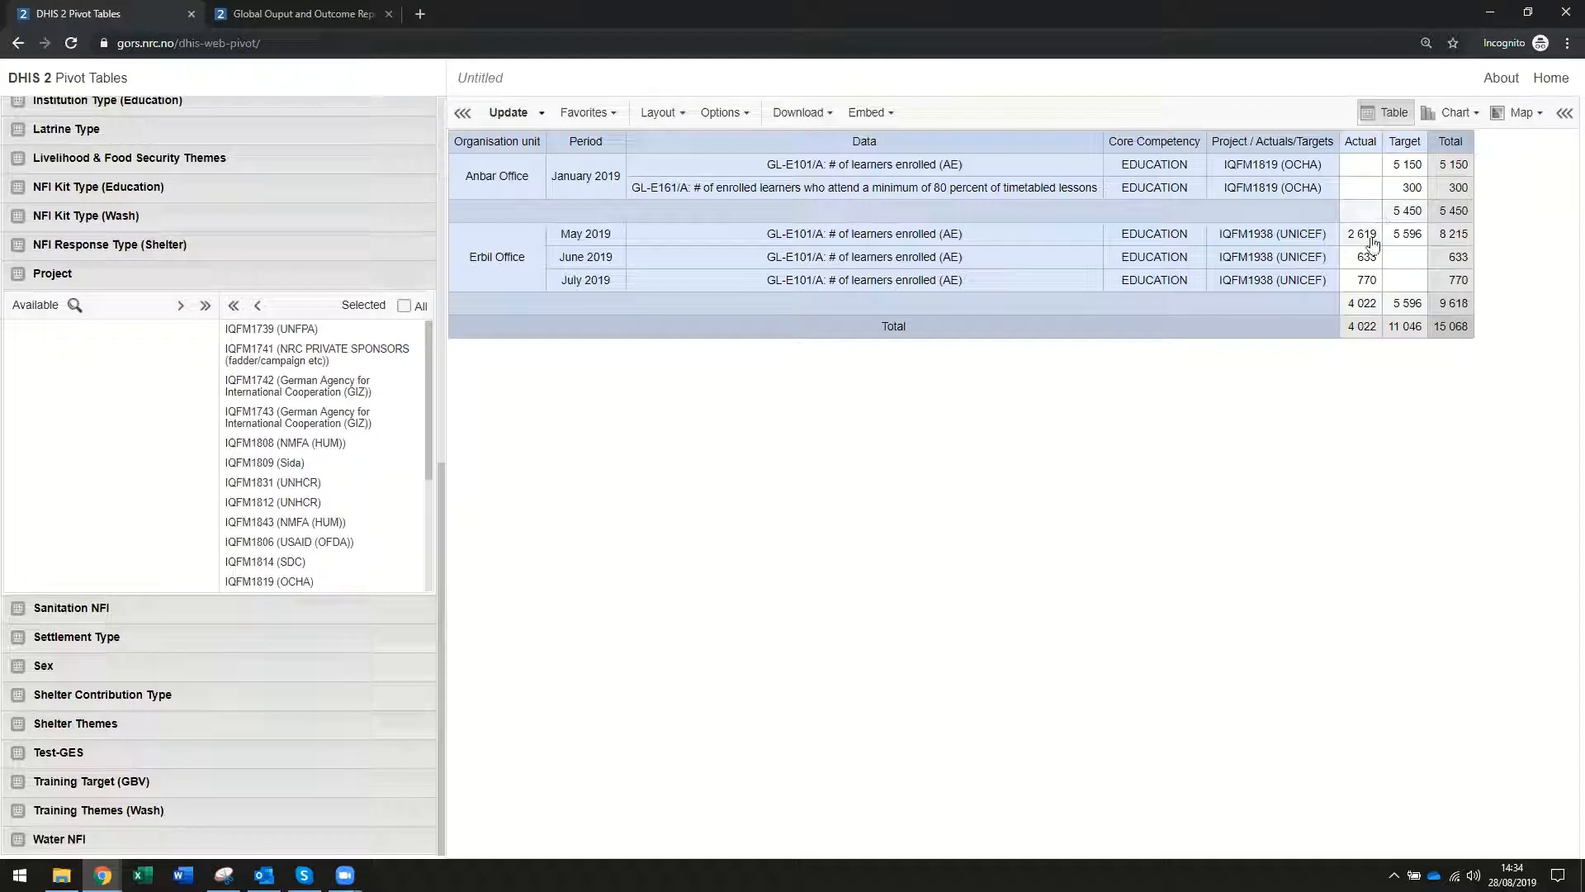
left_click(44, 669)
left_click(205, 393)
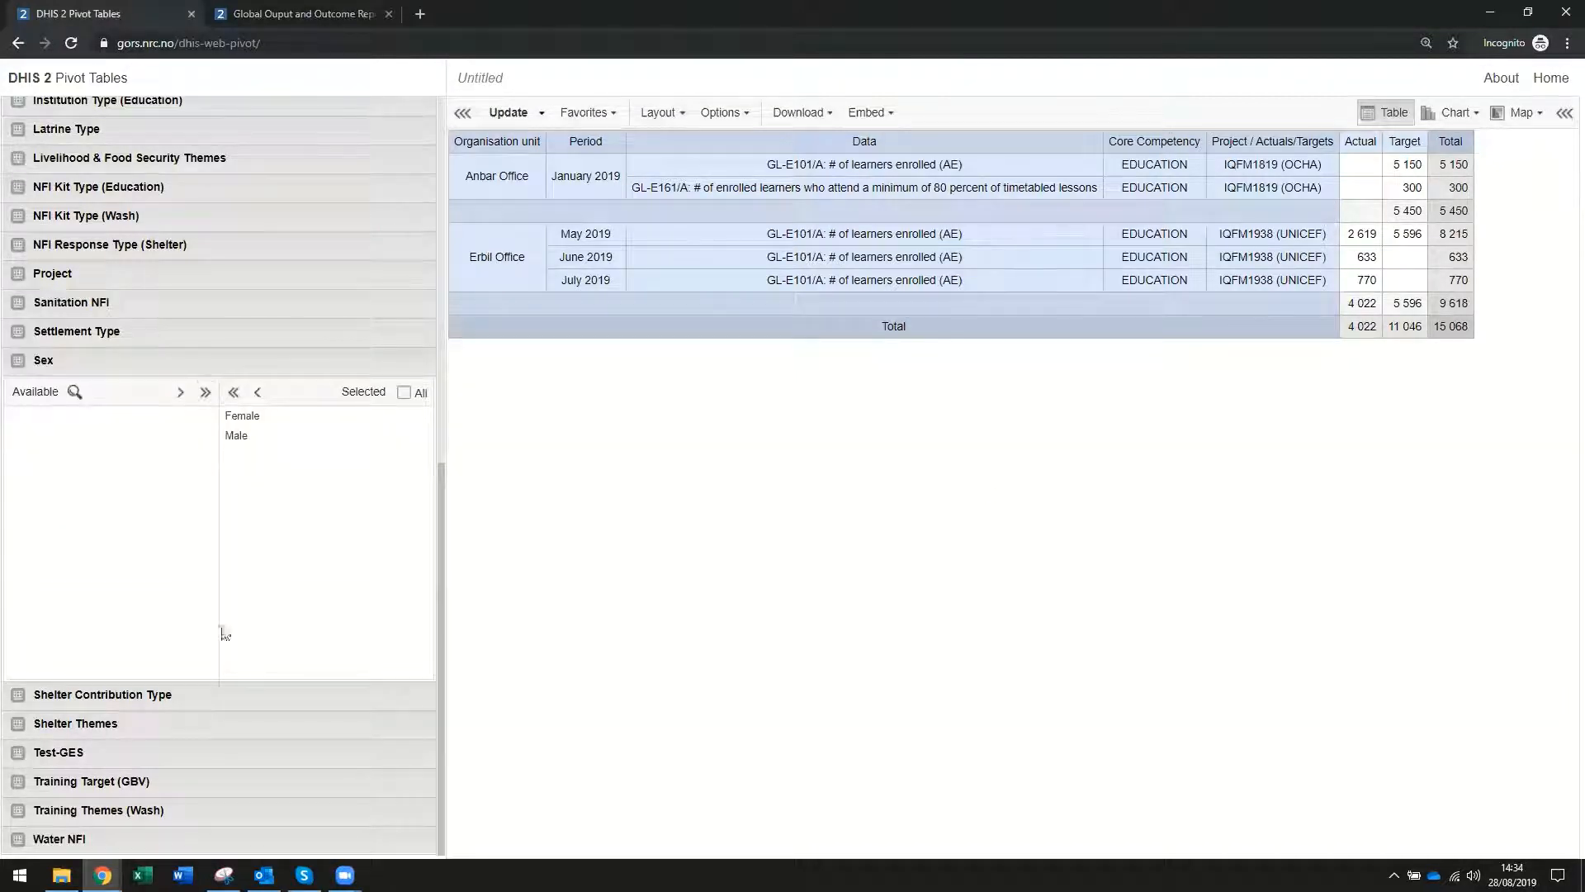
left_click(505, 112)
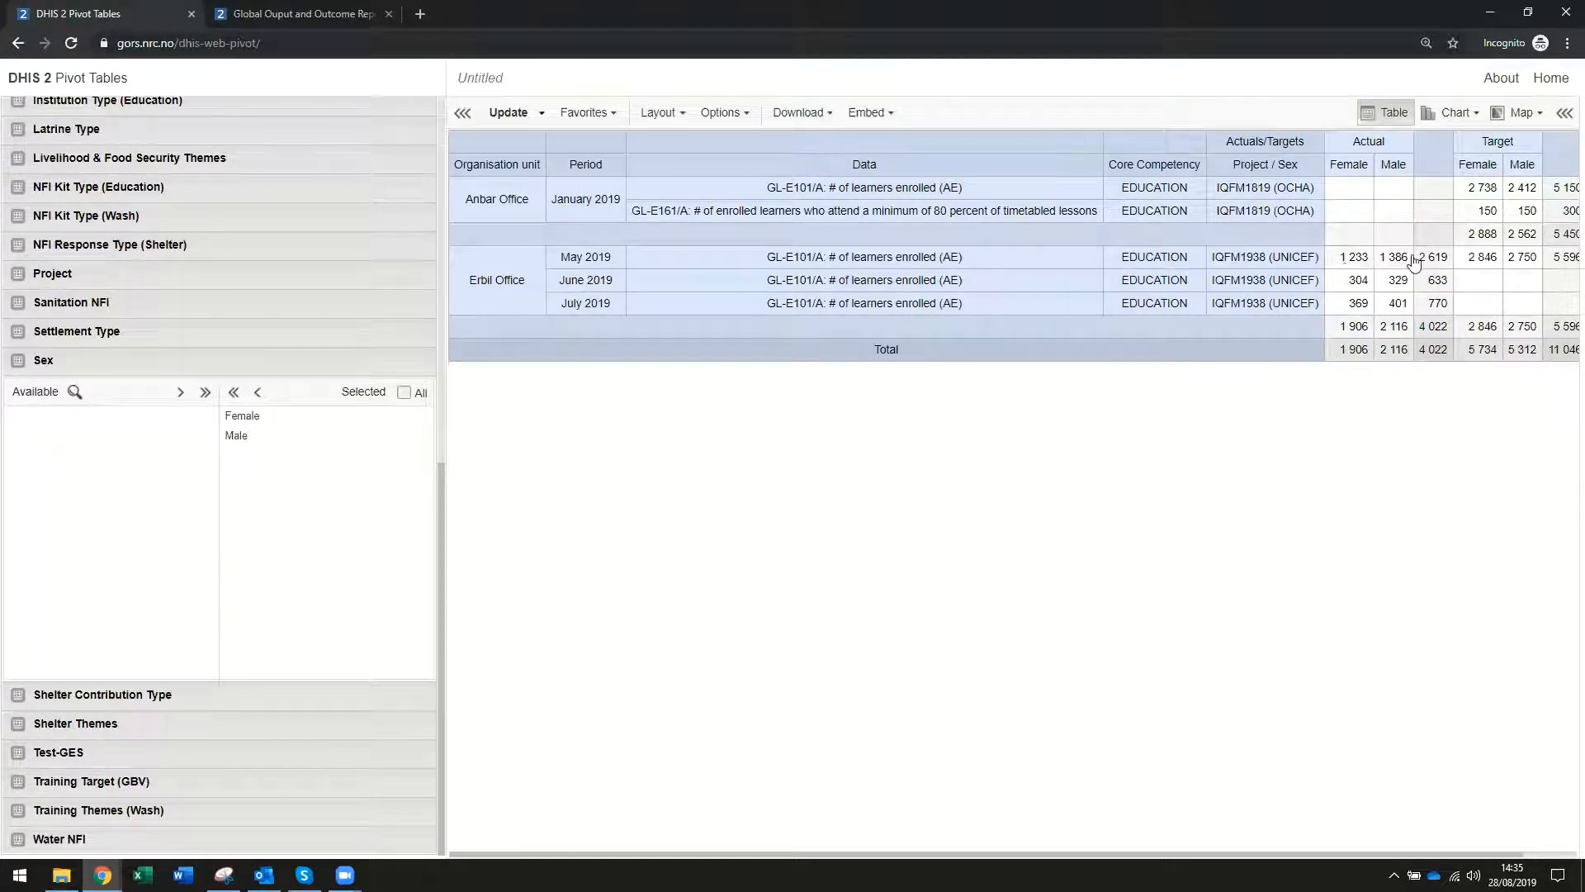
- Compare the May 2019 female and male enrolment values with the Erbil Office data entry form, keeping Core Competency on Education
left_click(307, 15)
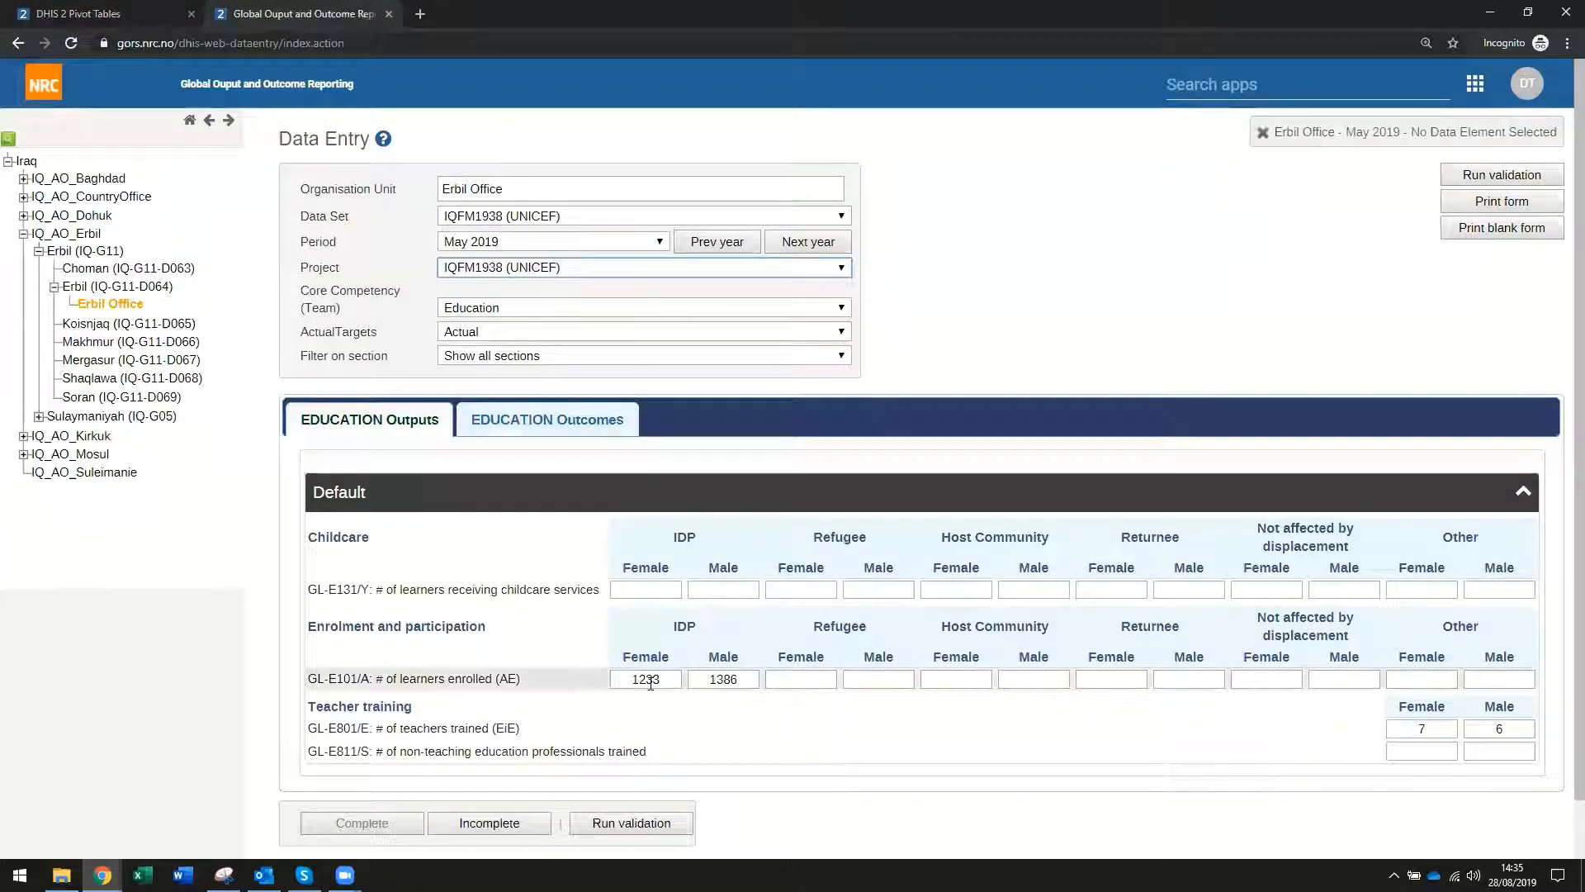
left_click(512, 310)
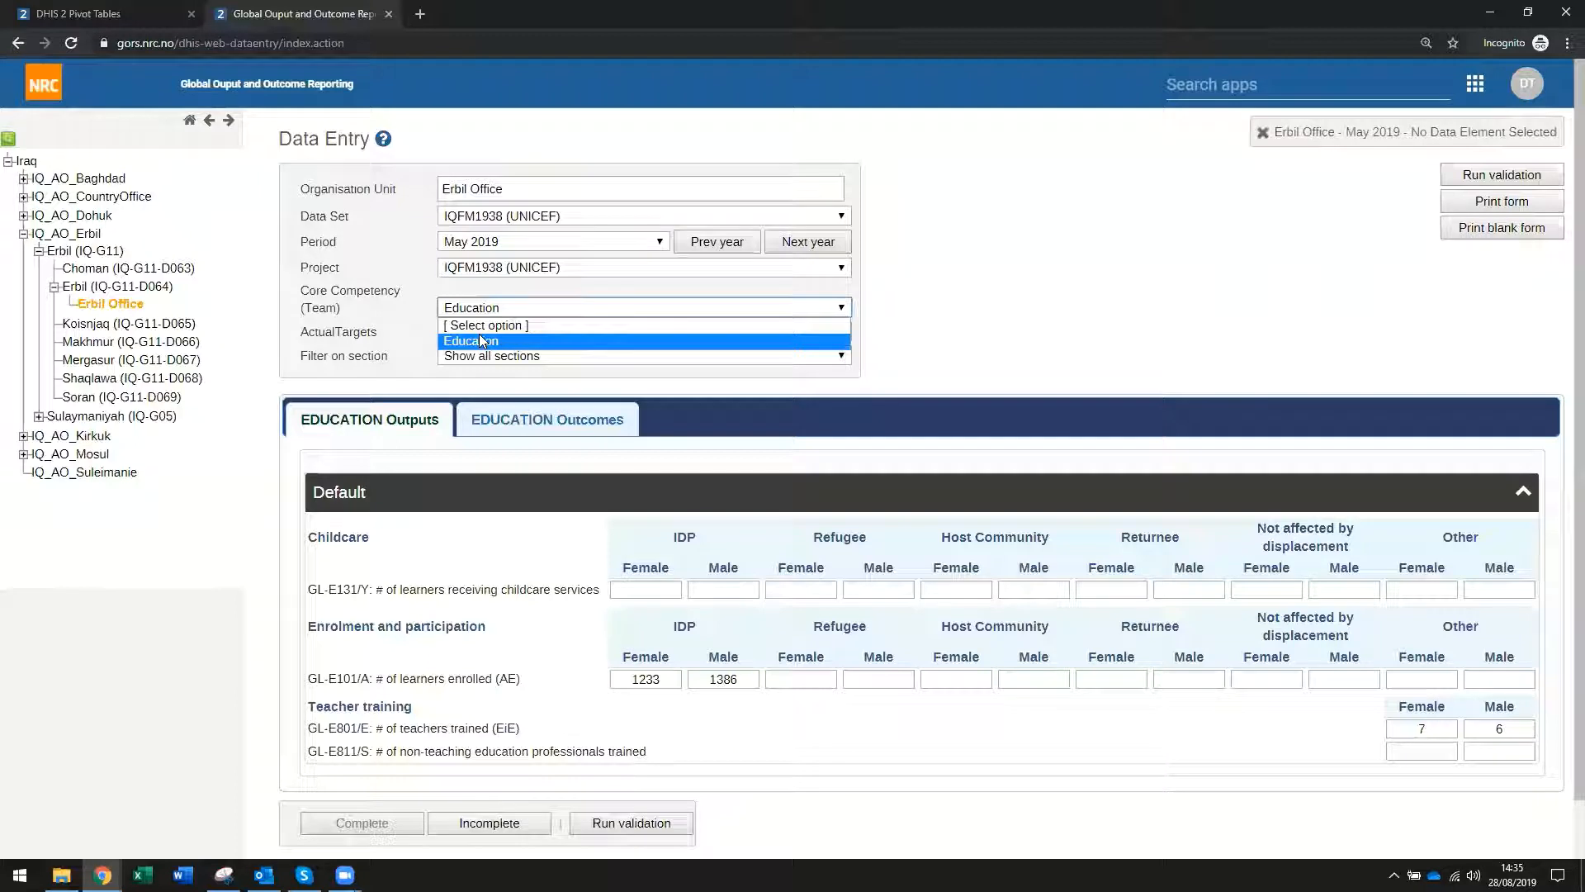
left_click(480, 338)
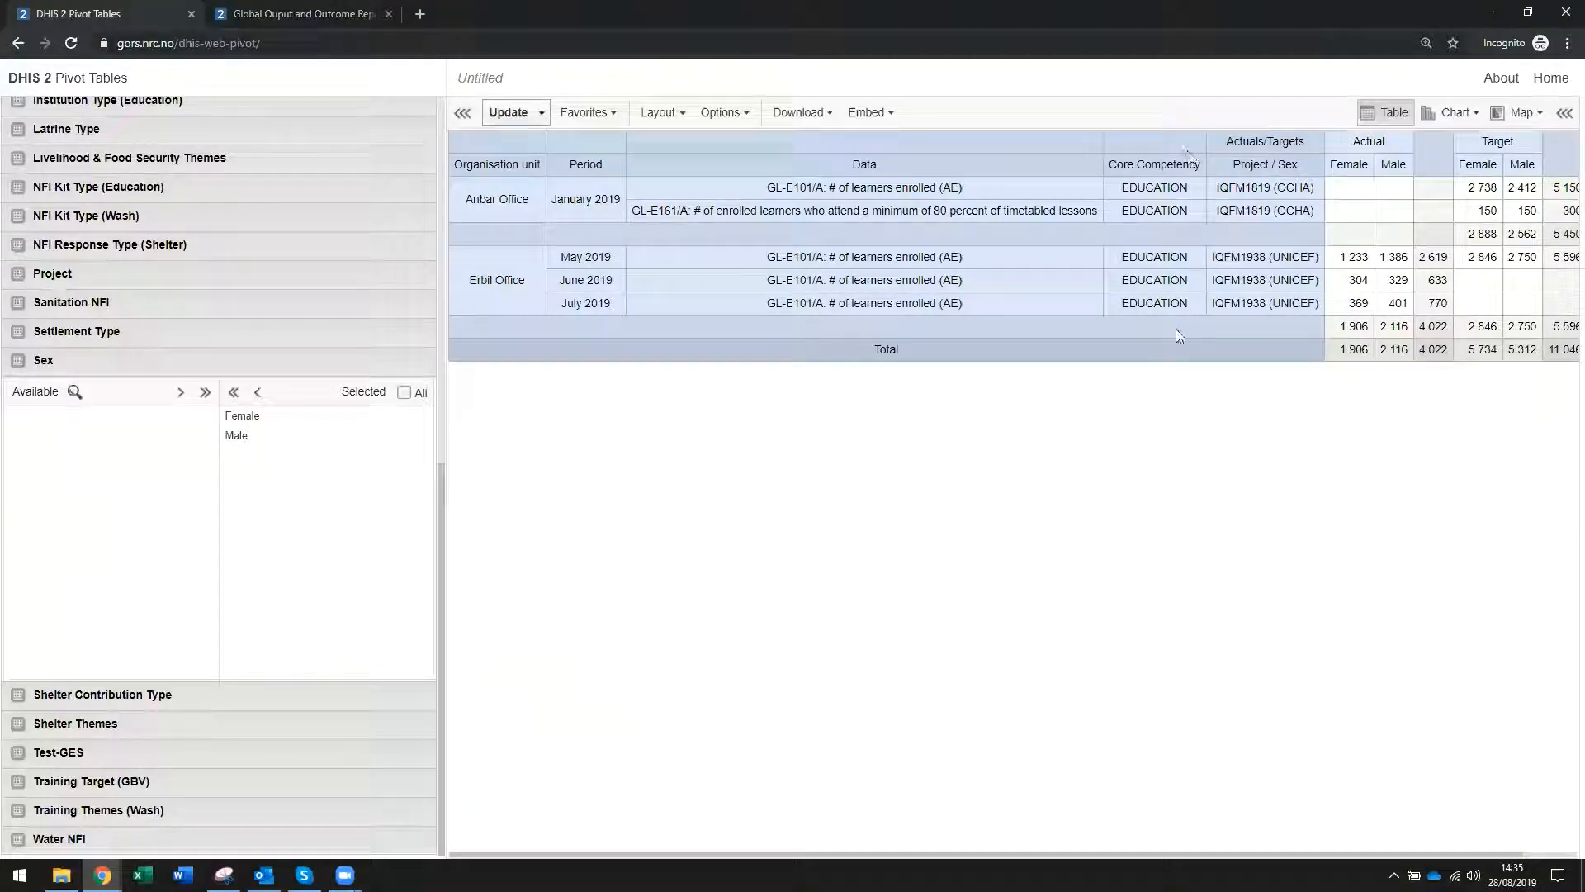
- View the Erbil Office May 2019 form for project IQFM1823 (BPRM) and return it to IQFM1938 (UNICEF)
left_click(330, 14)
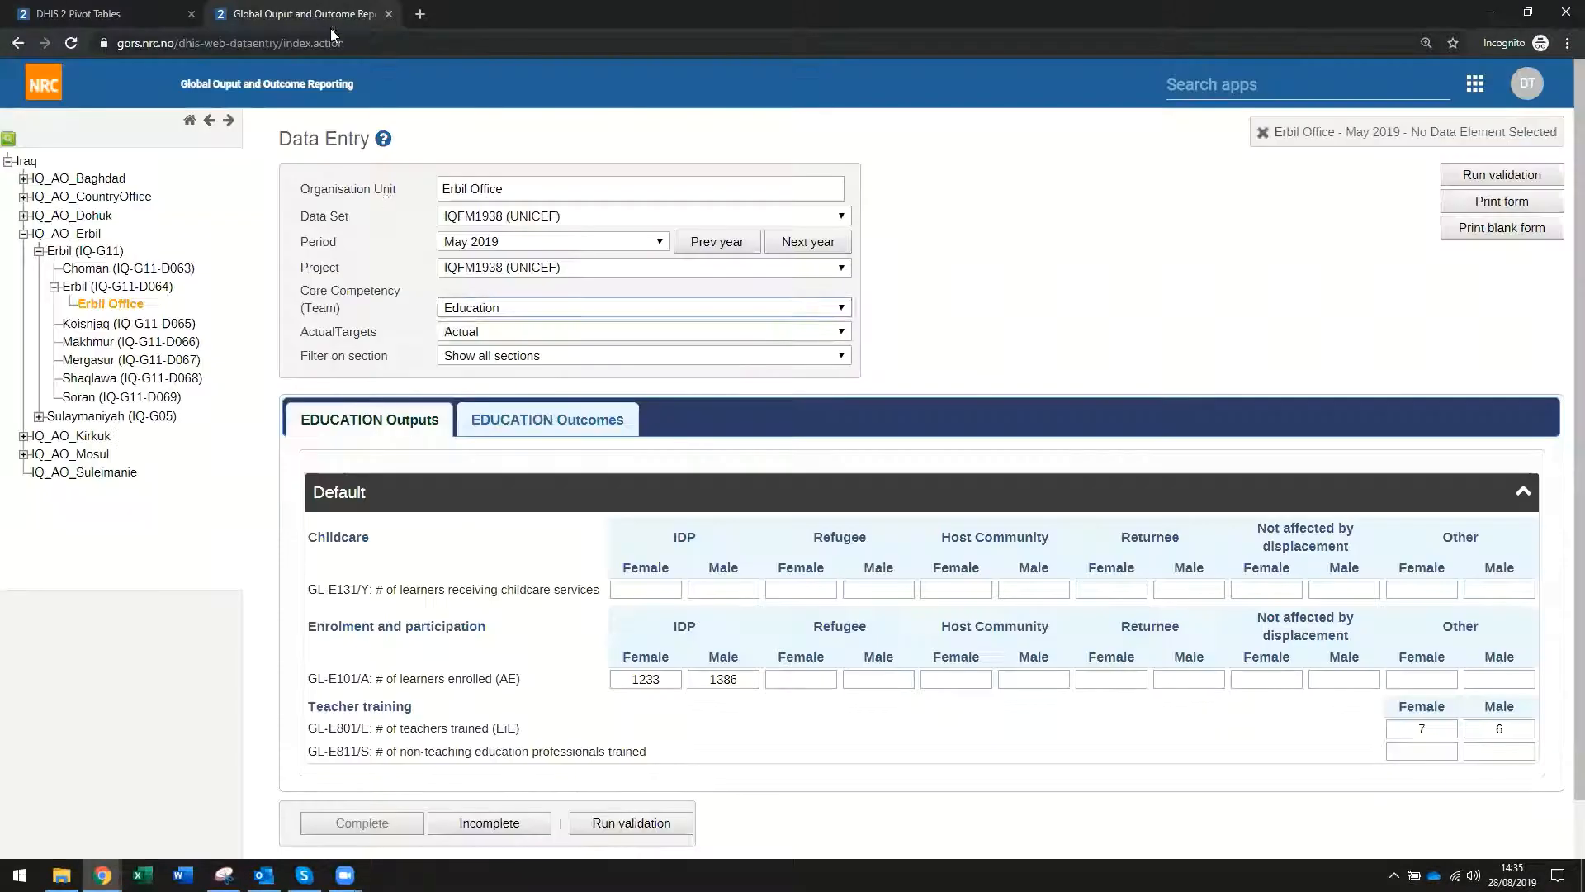
left_click(535, 267)
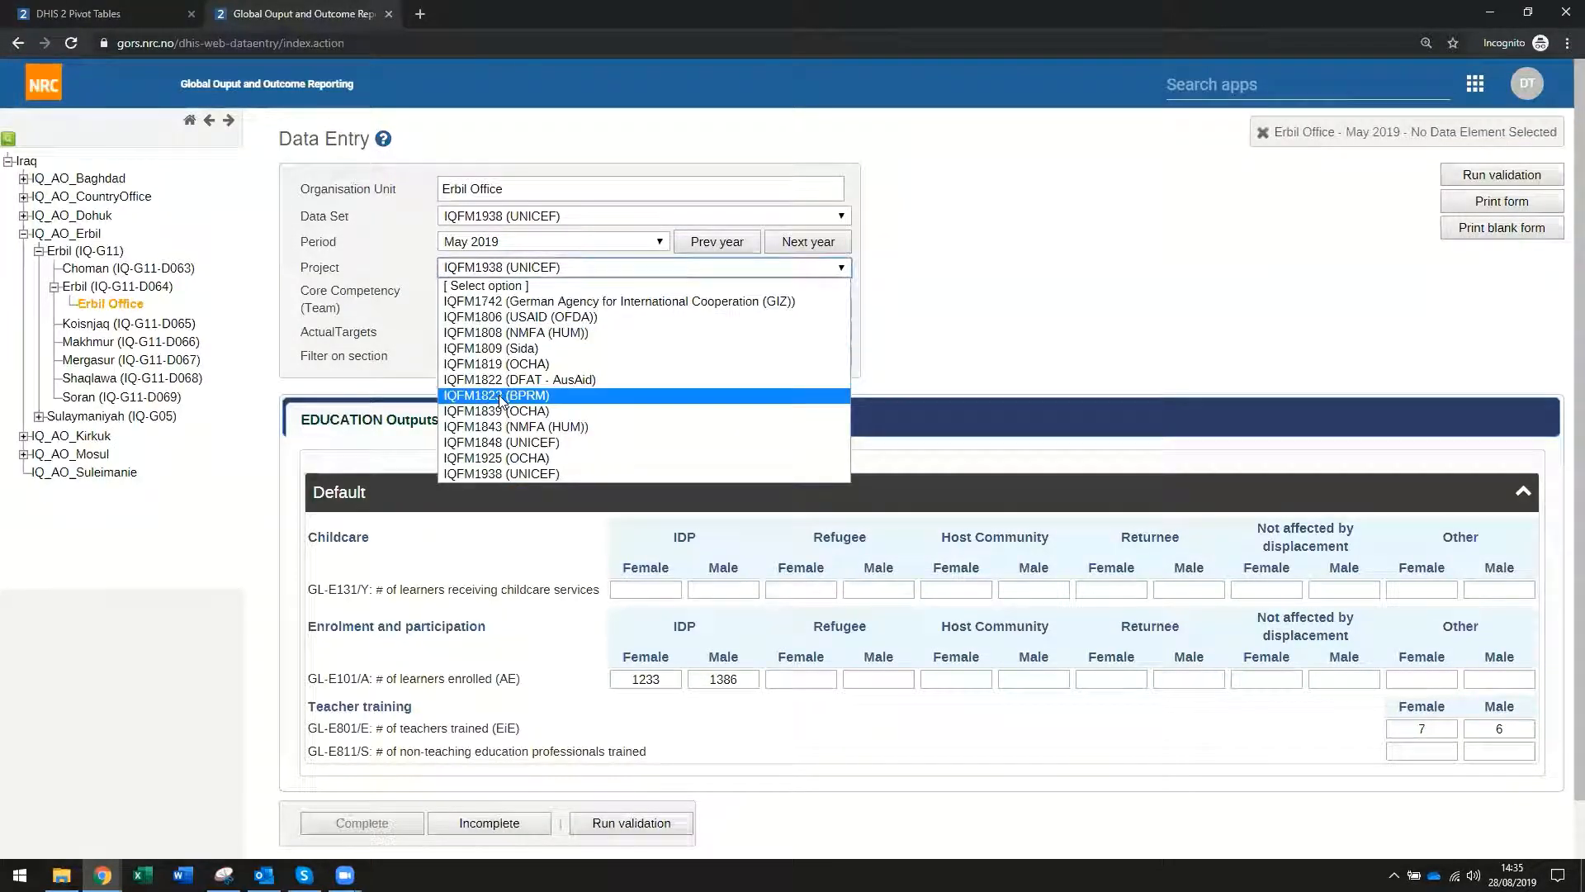
left_click(503, 401)
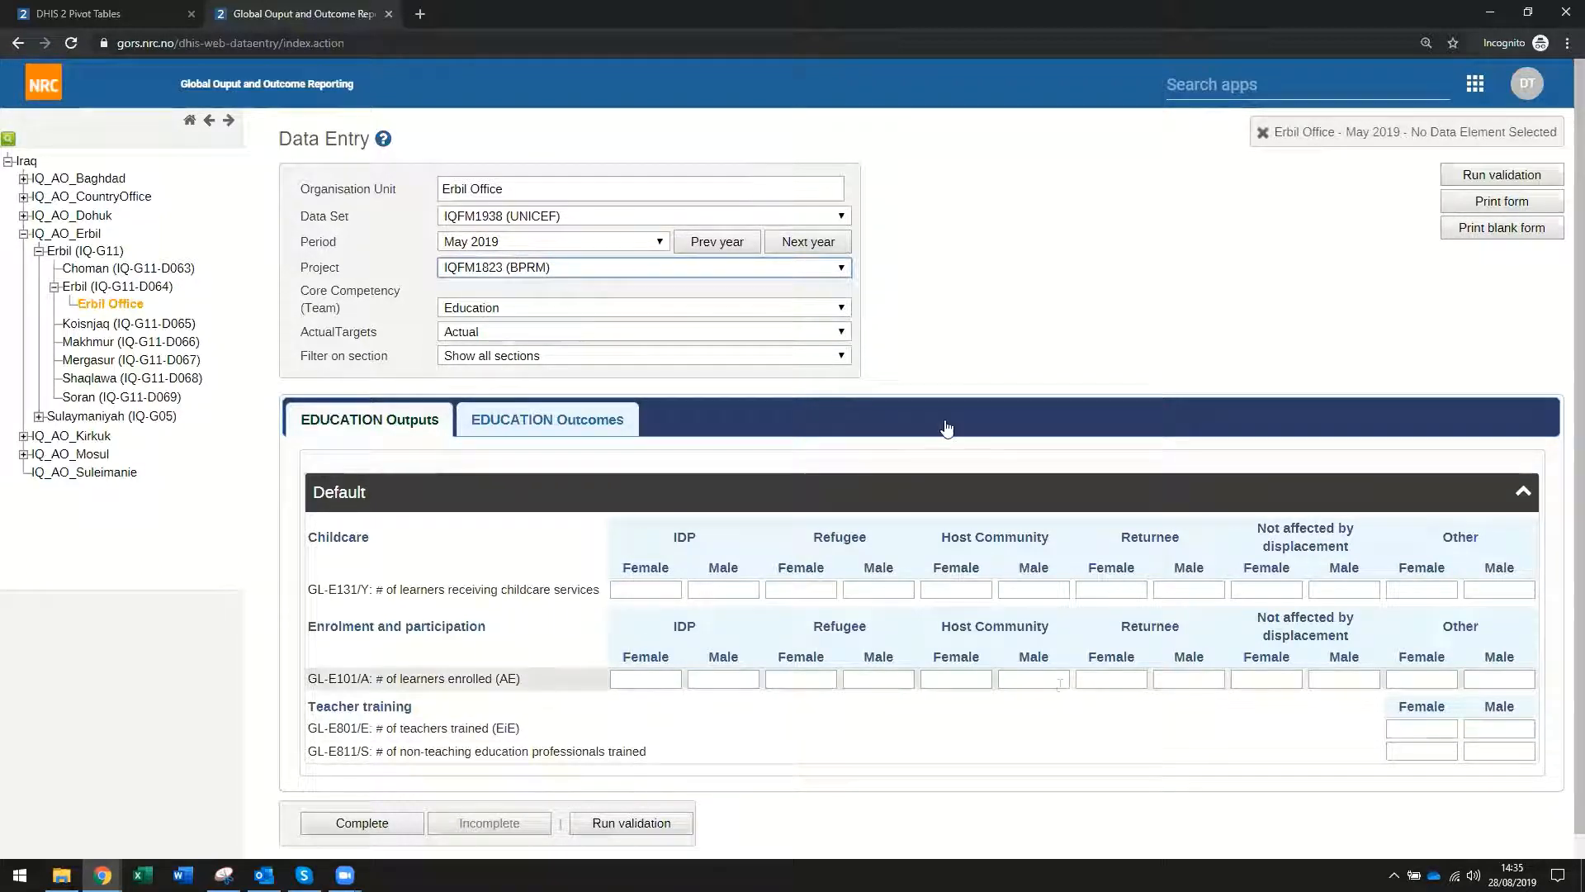
left_click(536, 266)
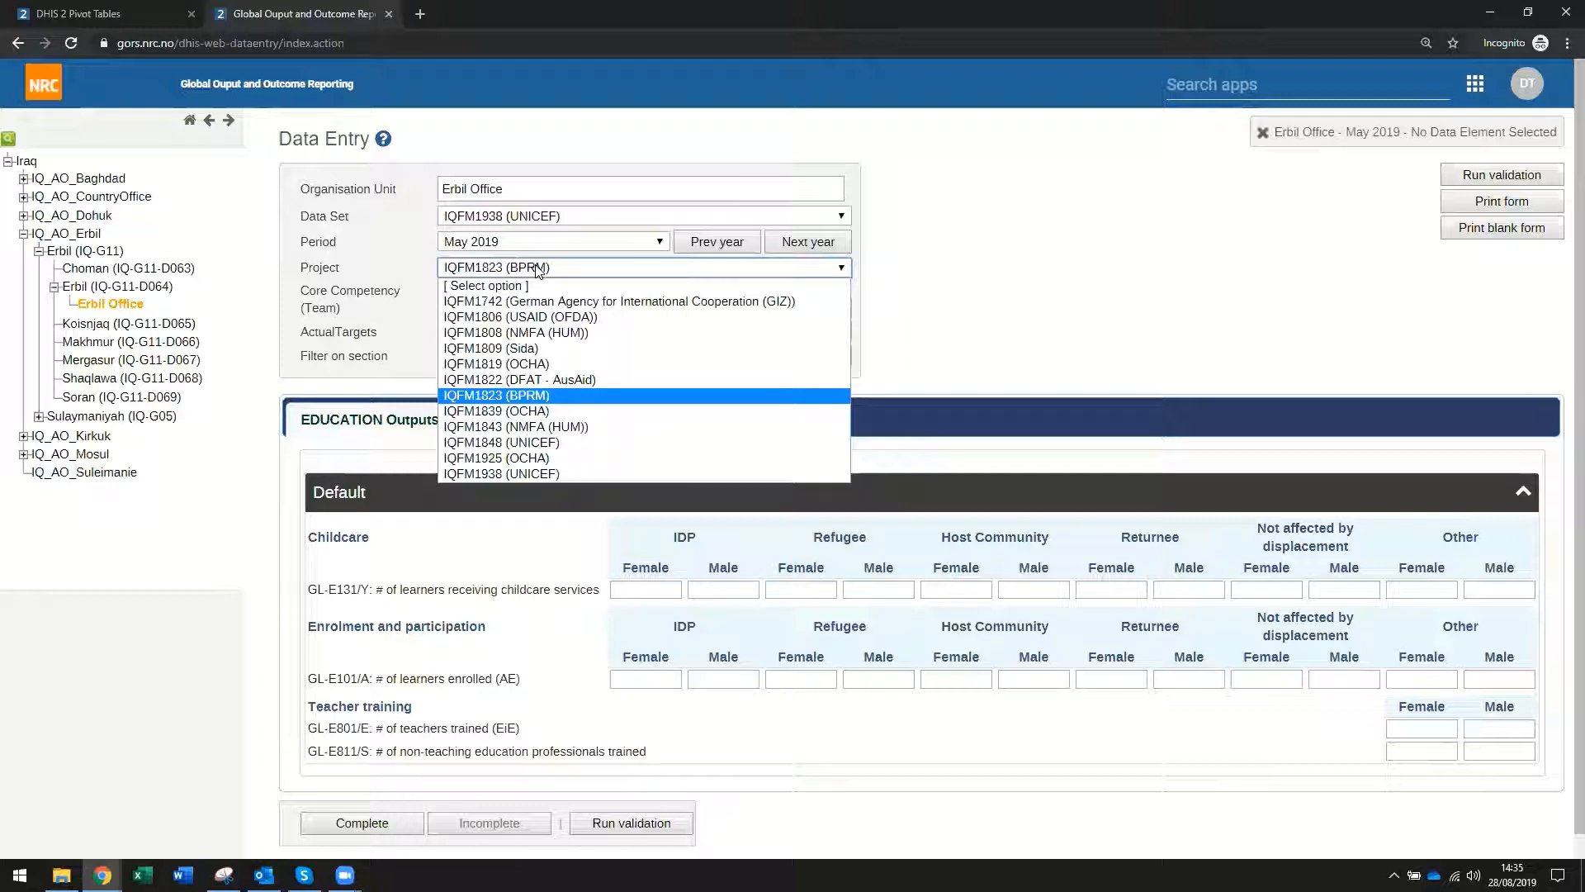
left_click(506, 474)
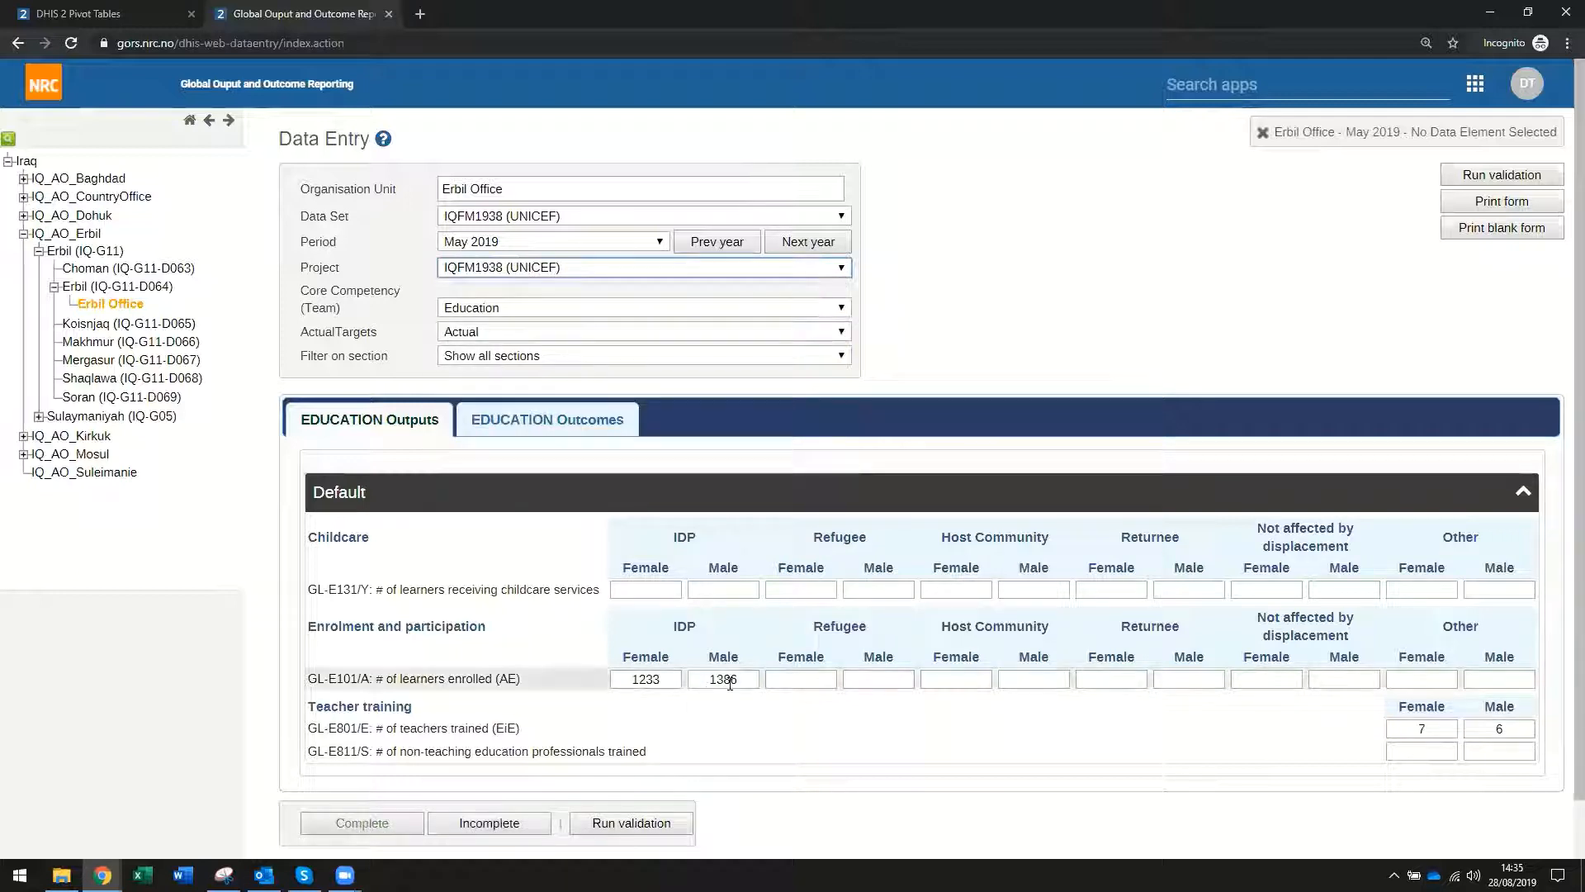
- Return to the pivot table and remove GL-E161/A, enrolled learners attending at least 80 percent of lessons, from the selected data elements
left_click(119, 18)
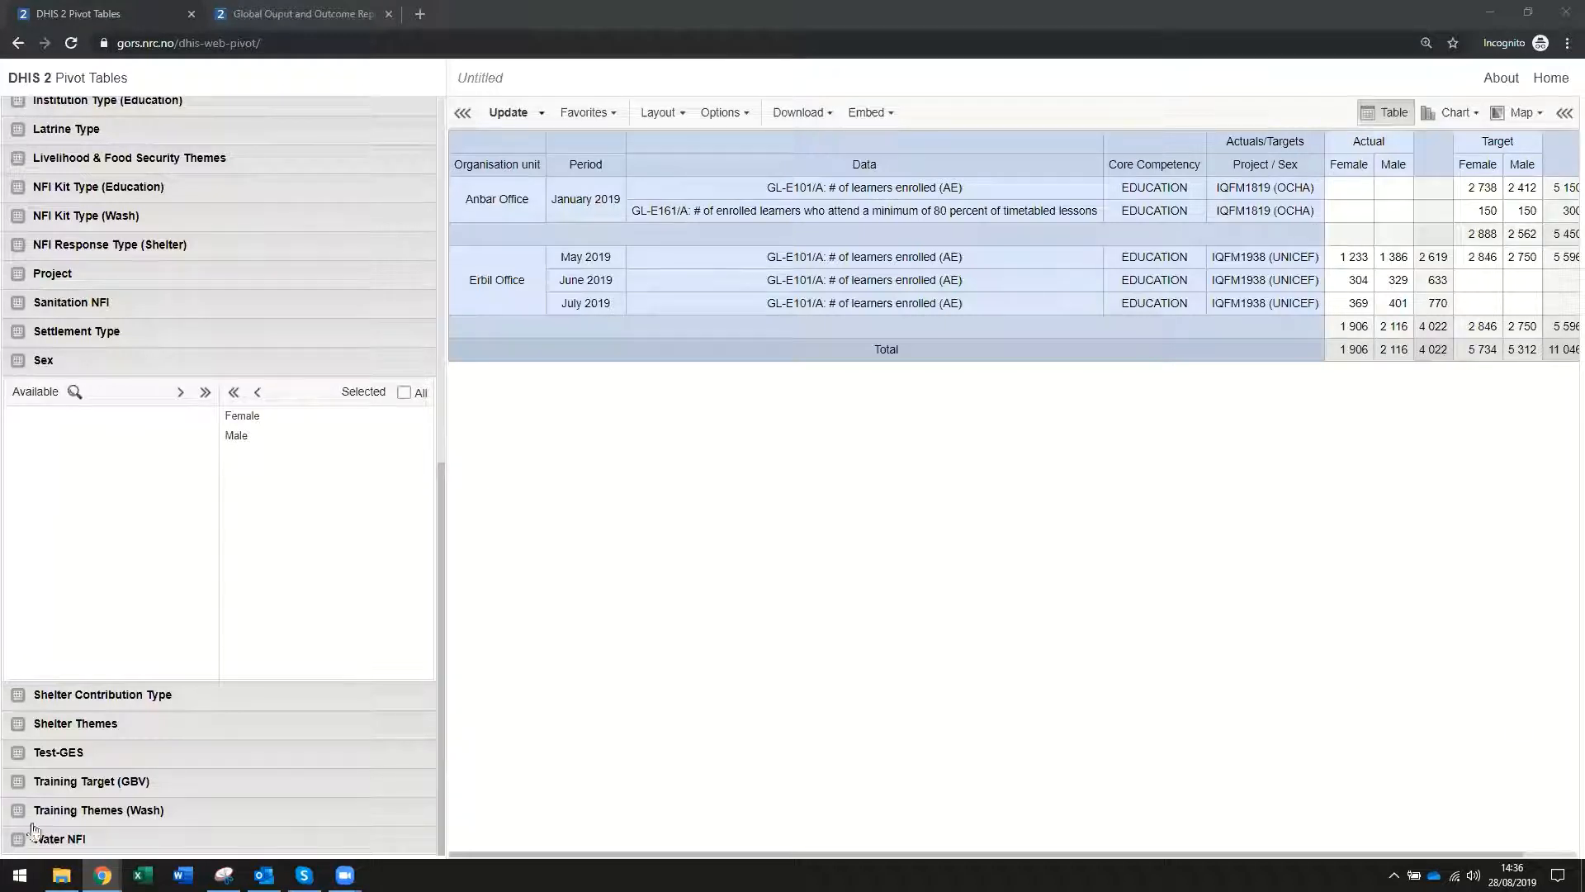
left_click(224, 875)
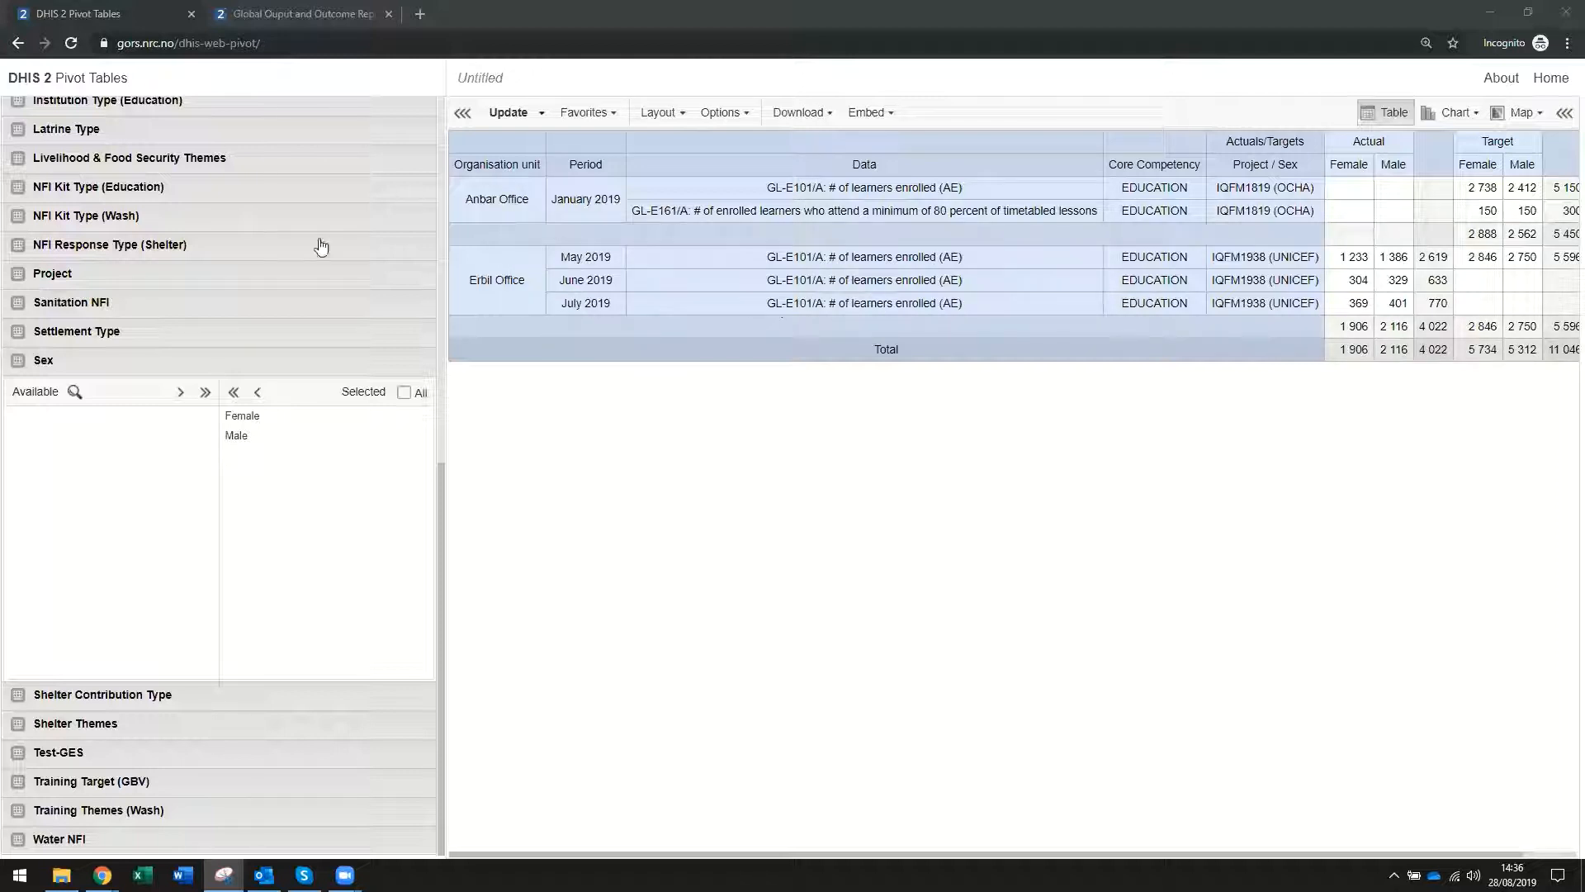
scroll(160, 439, "up", 9)
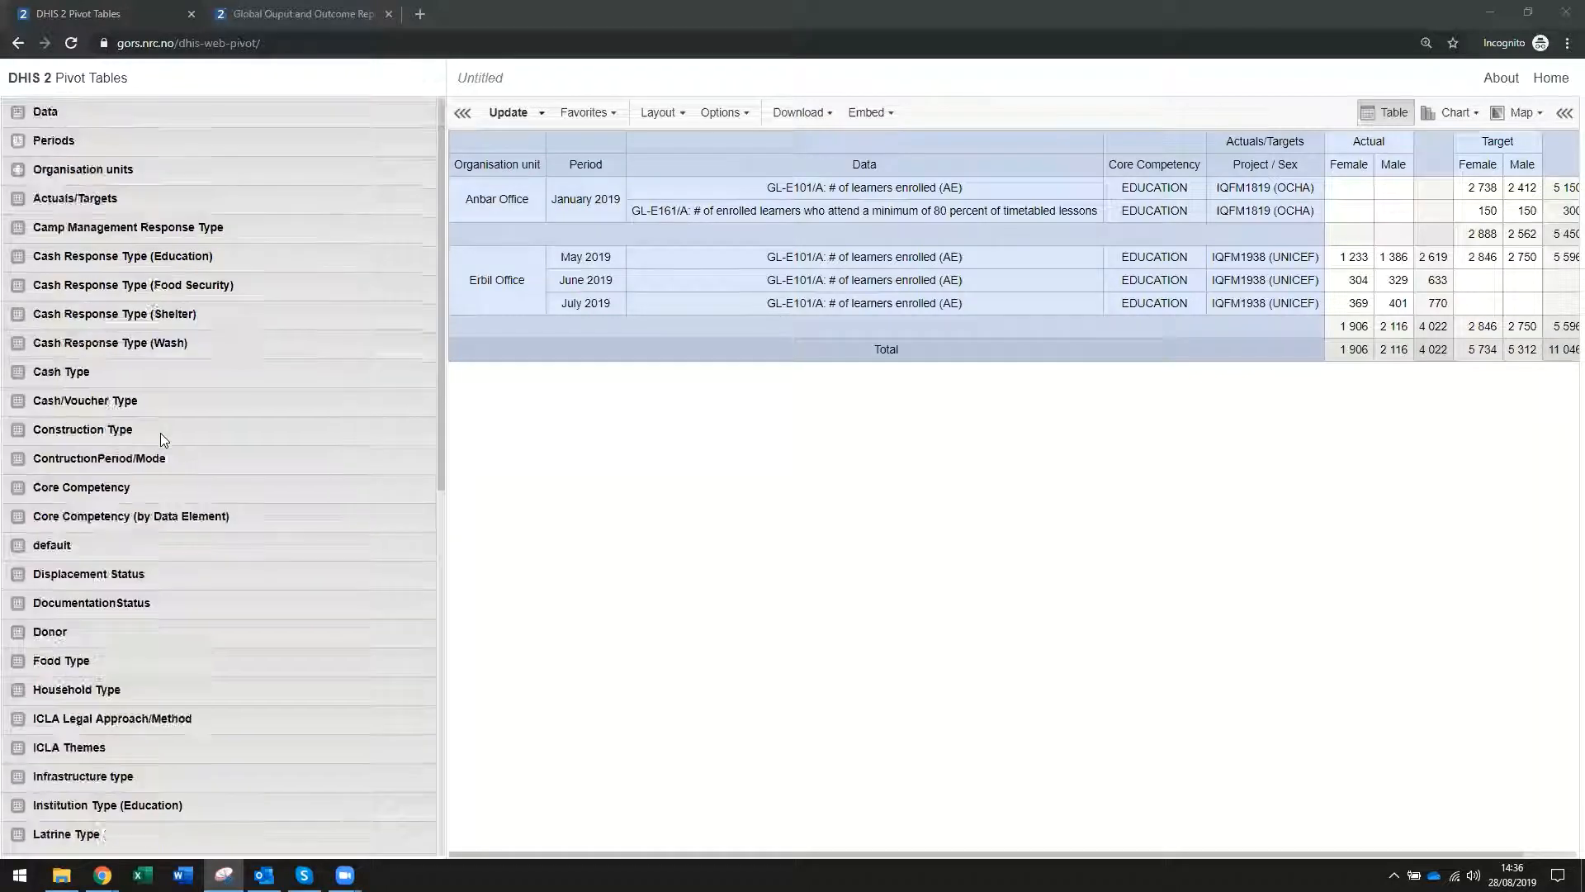
left_click(48, 112)
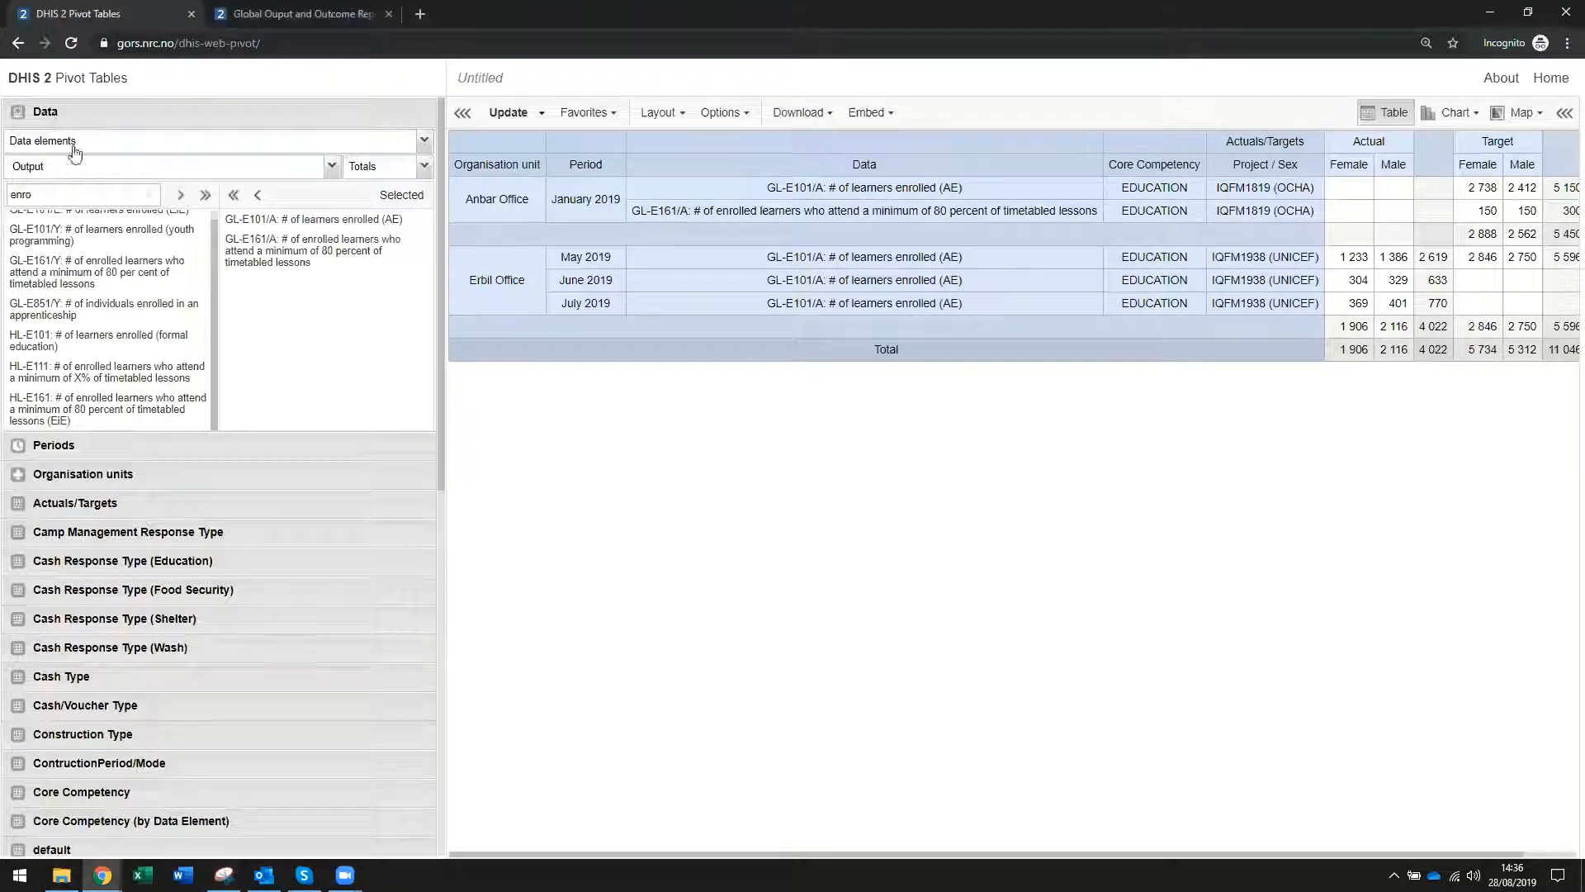
double_click(271, 240)
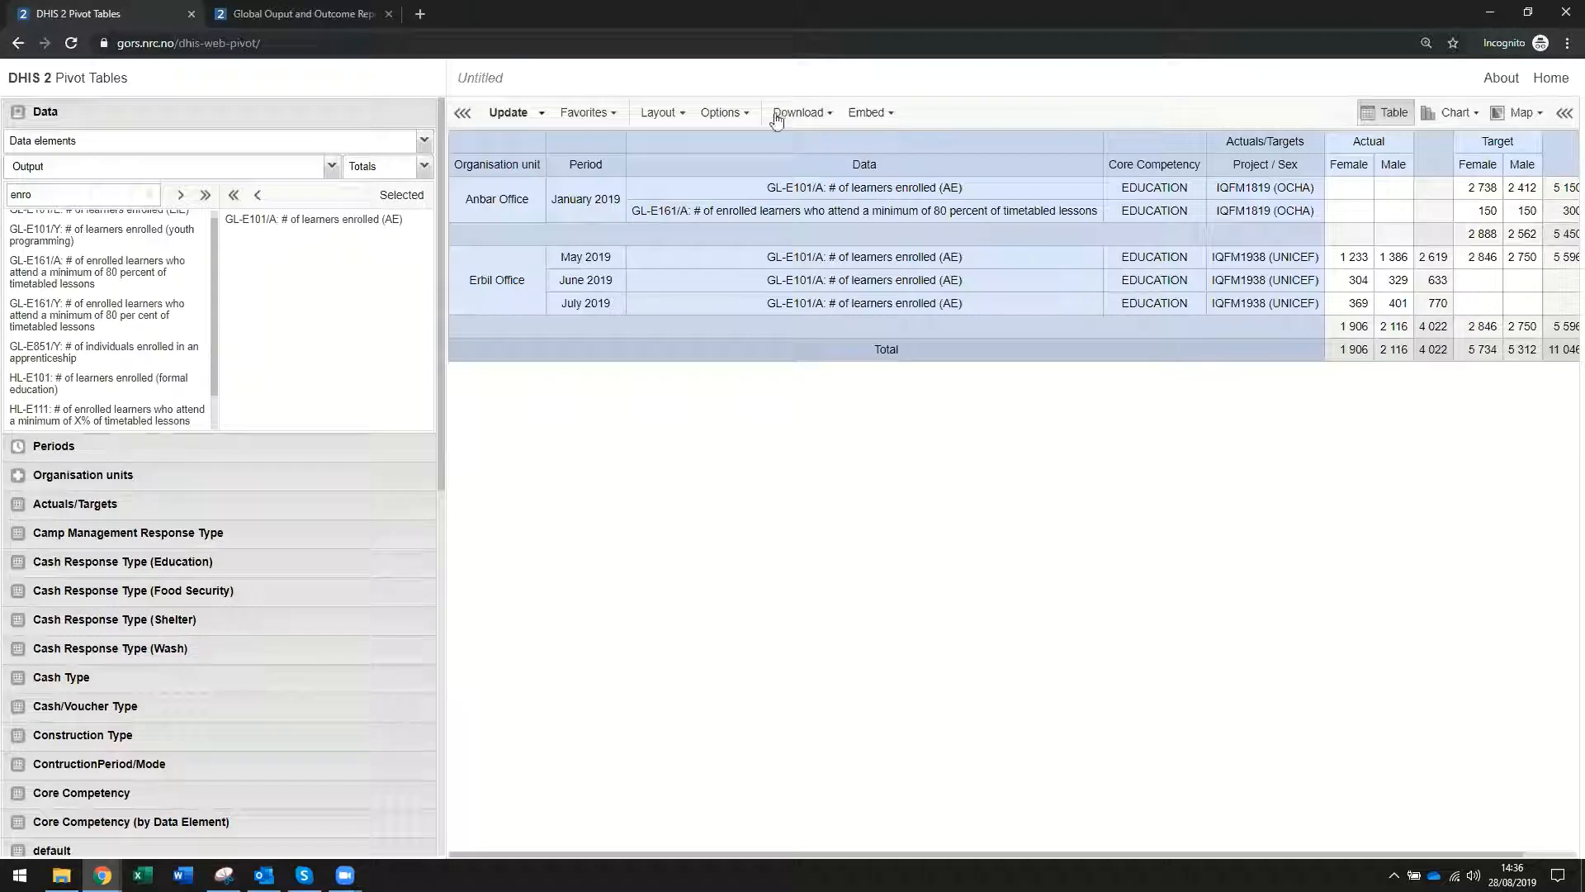
- Move Data from the row dimensions to the report filter in the table layout and update the table
left_click(658, 112)
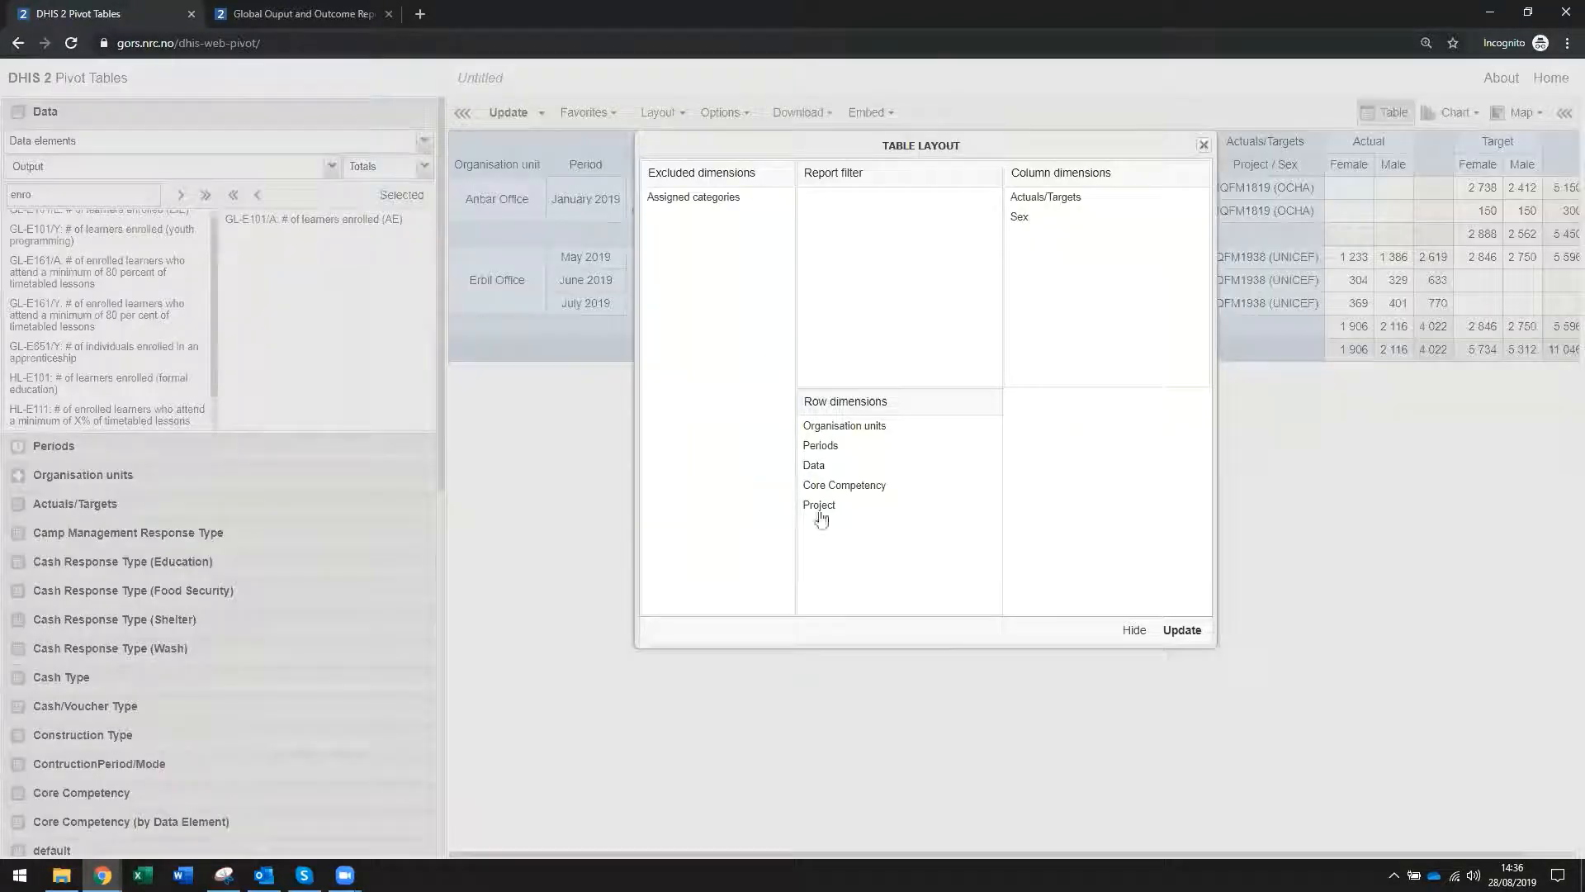
left_click_drag(849, 465, 867, 322)
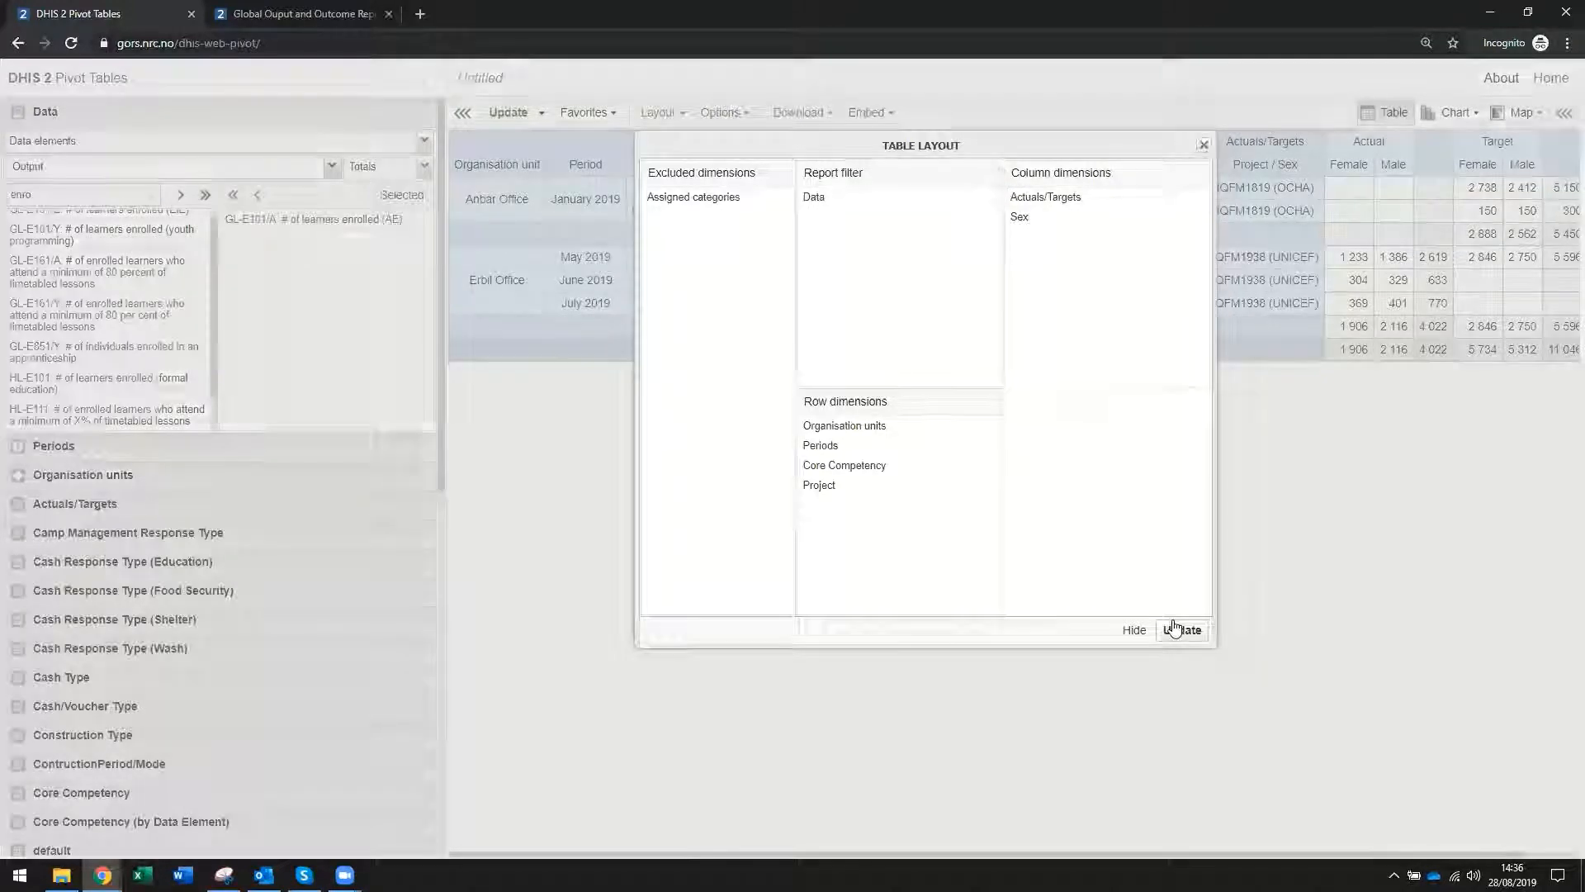
left_click(1175, 629)
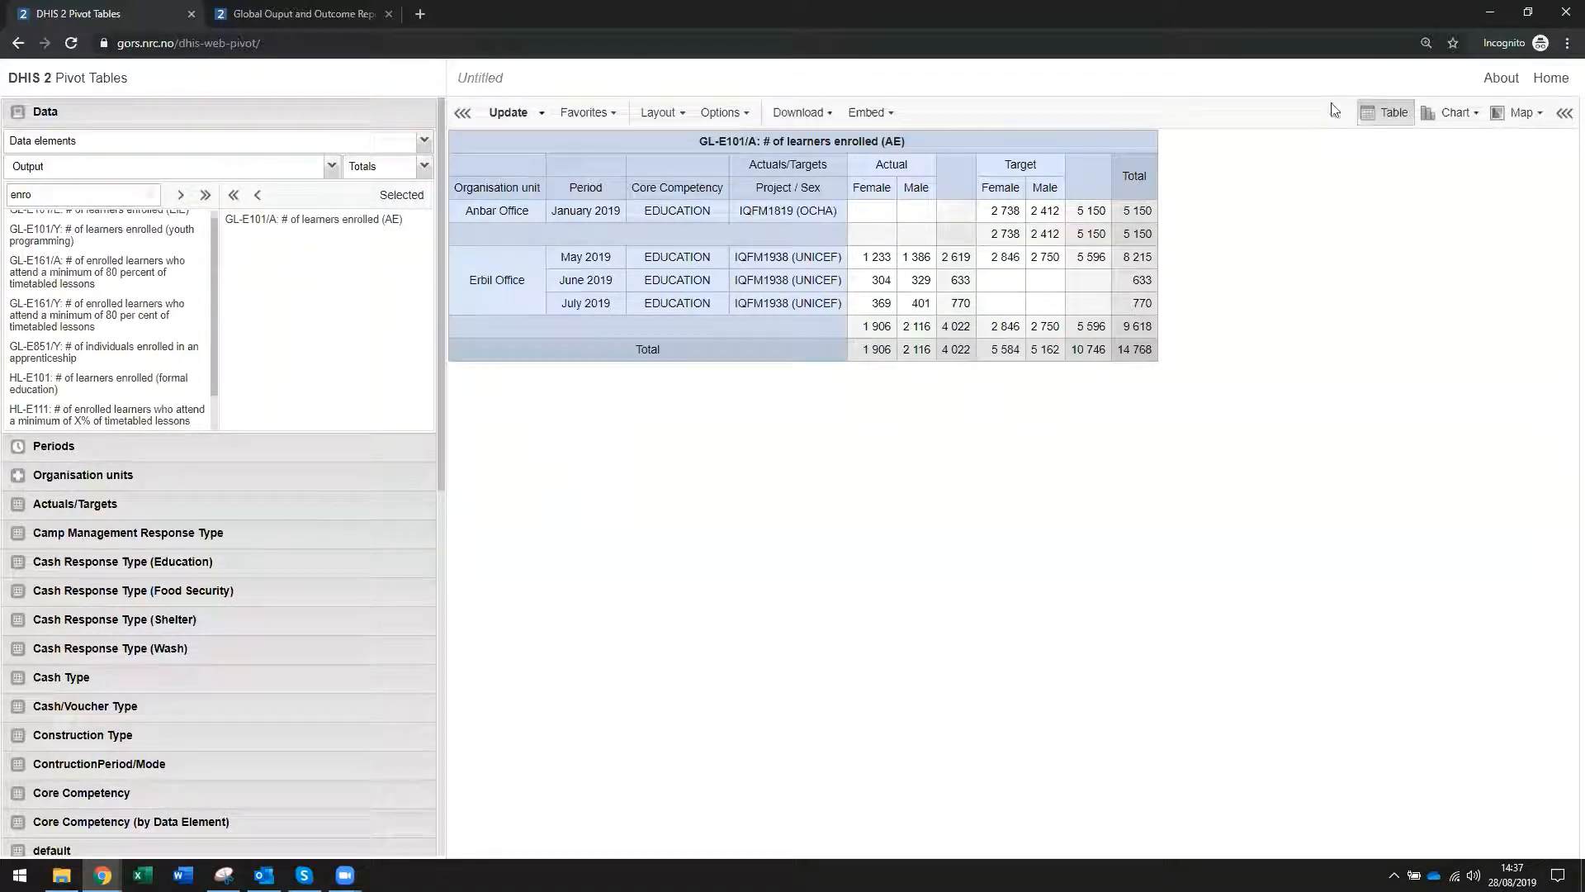
- Switch to data entry and open the Erbil Office form for IQ-Iraq Education Mandatory, March 2019, project IQFM1809 (Sida)
left_click(337, 13)
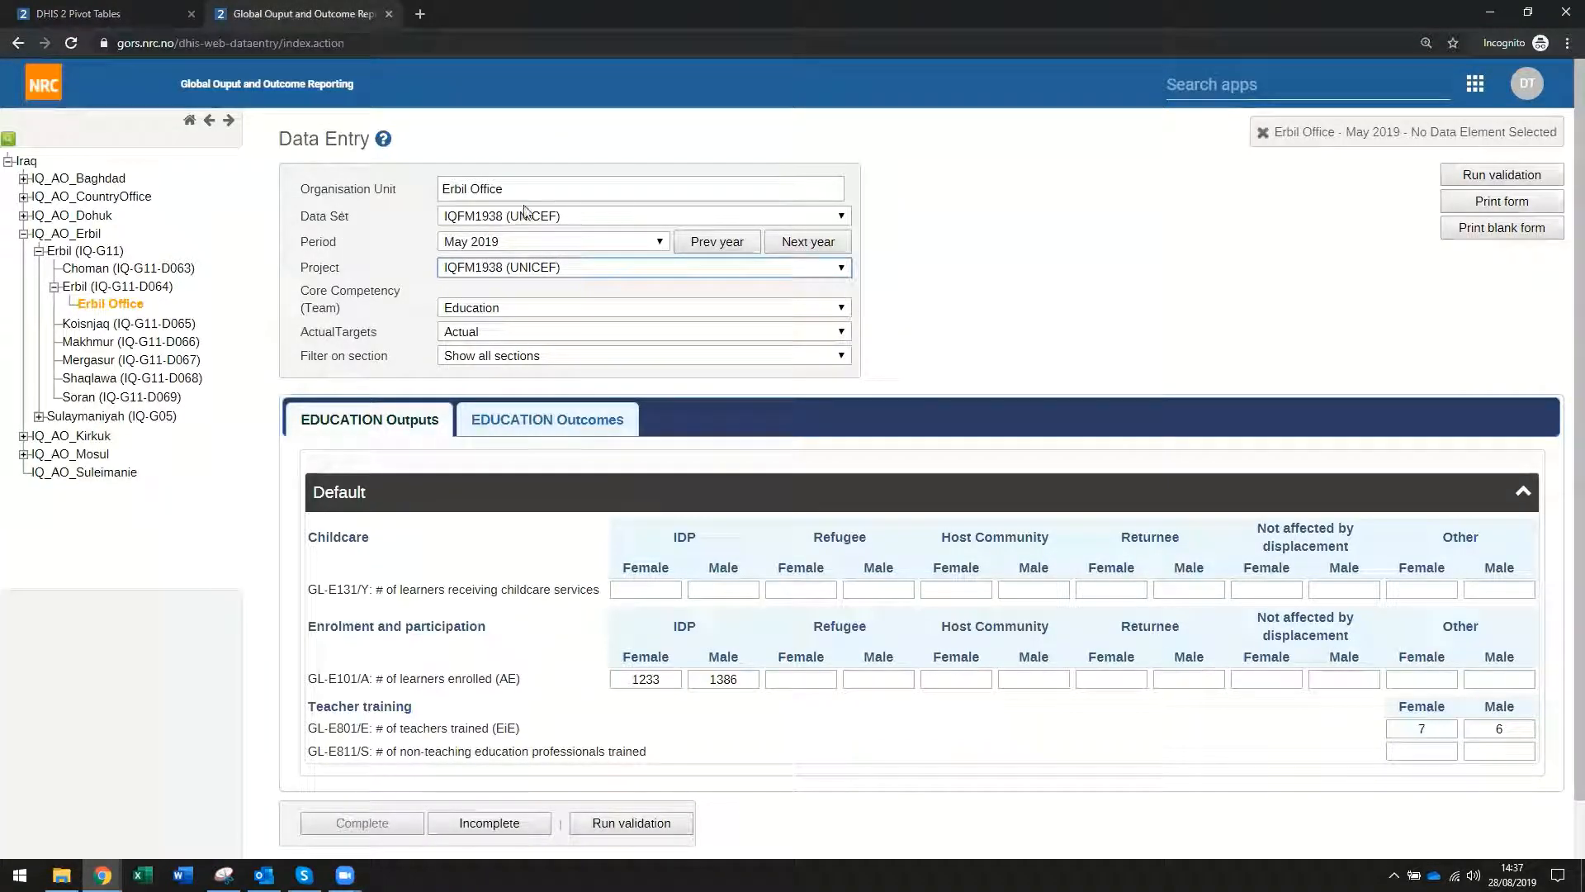
left_click(610, 216)
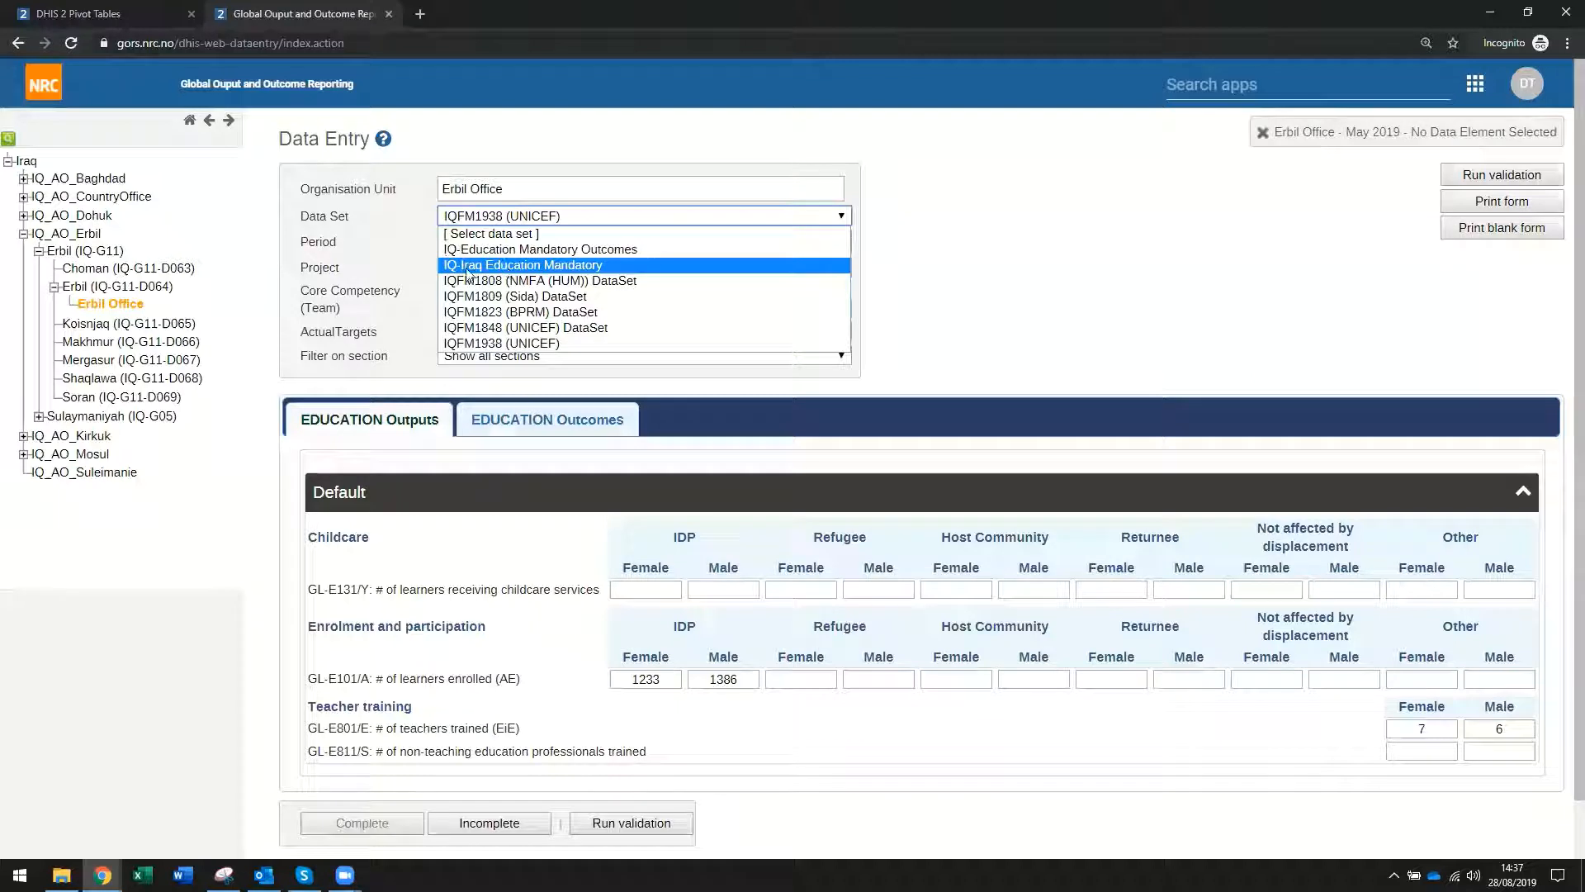
left_click(542, 264)
left_click(566, 242)
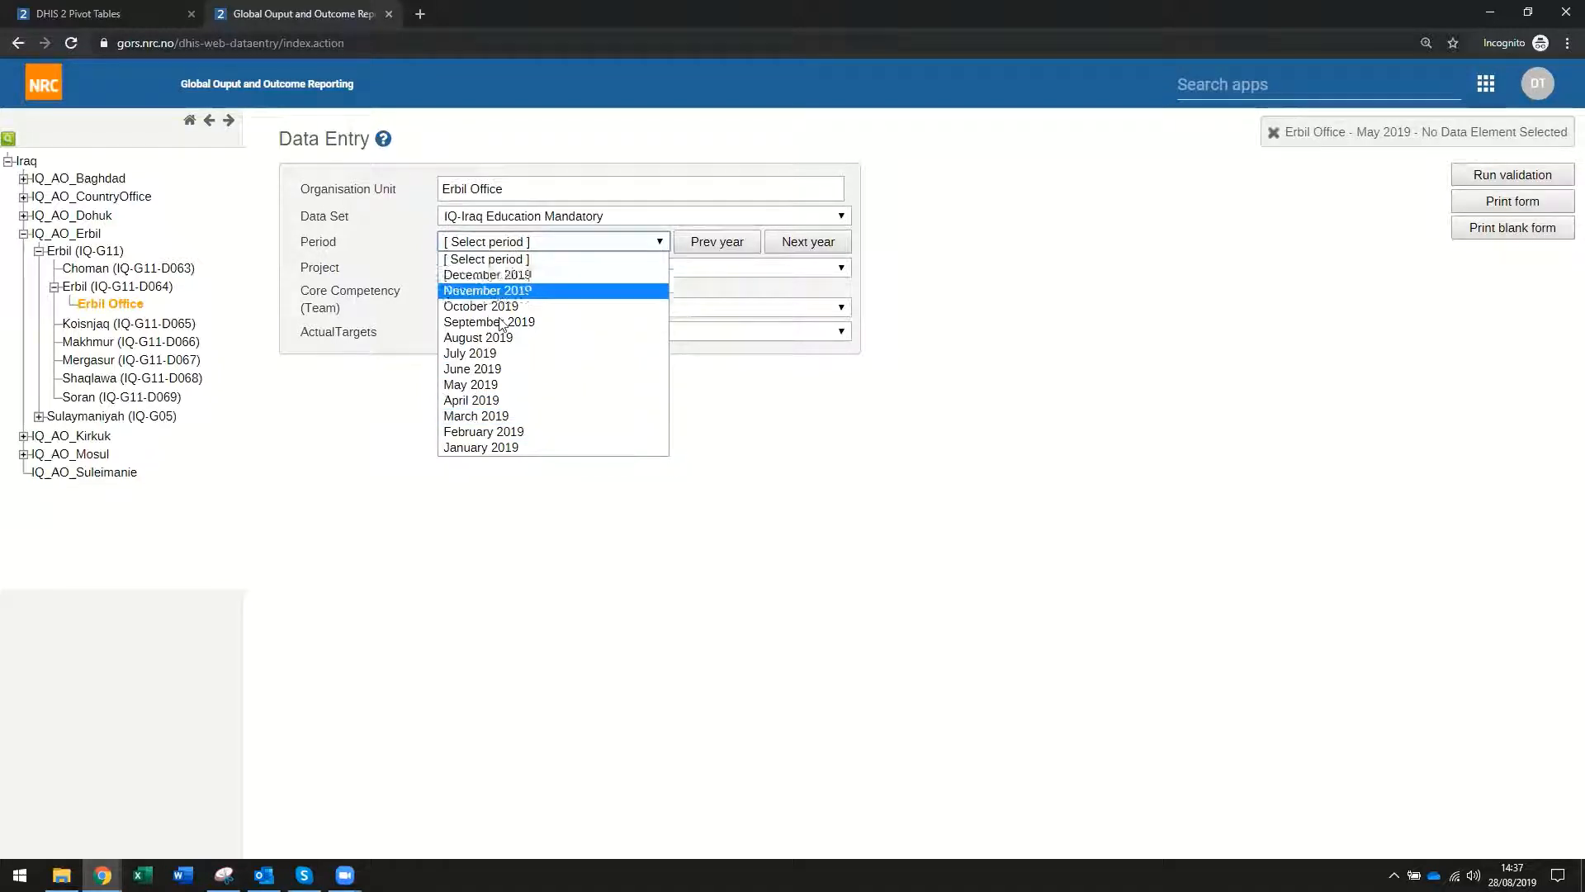
left_click(509, 416)
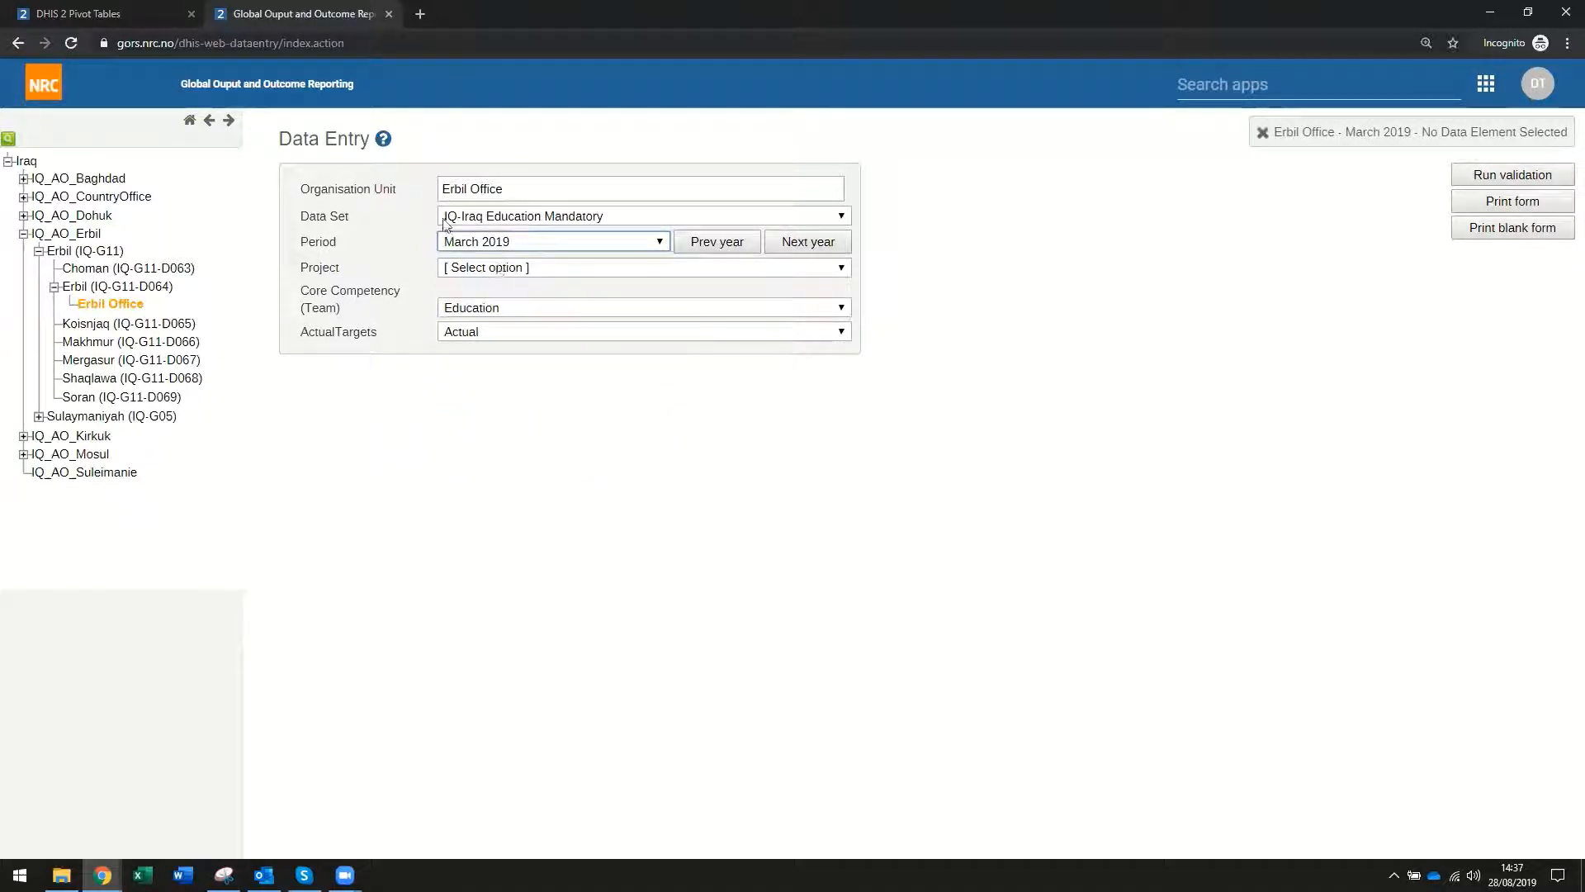
left_click(507, 264)
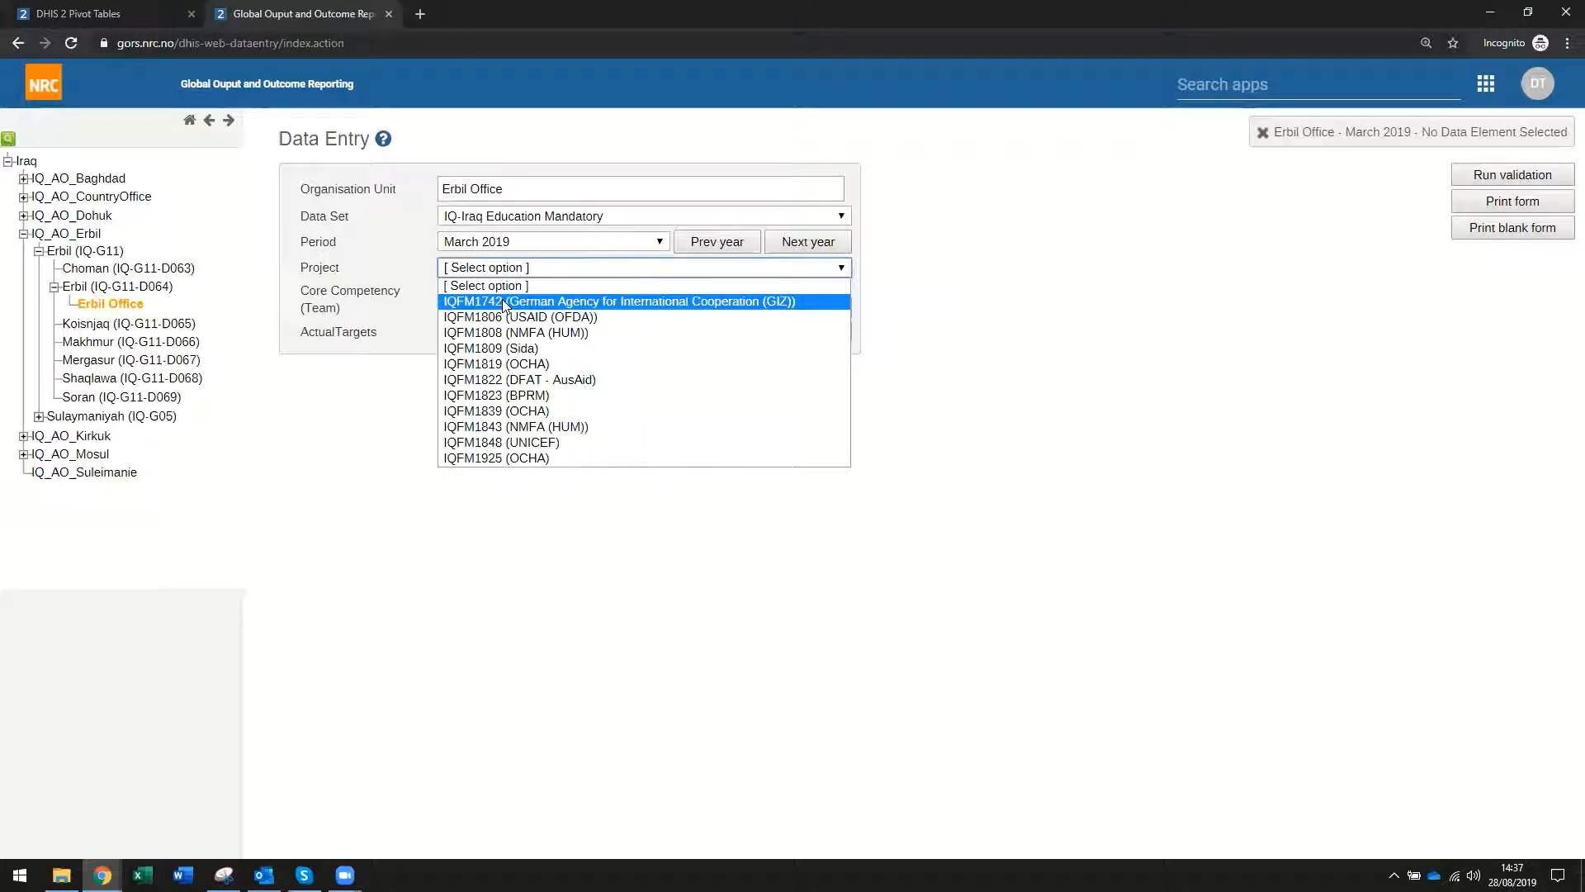
left_click(508, 348)
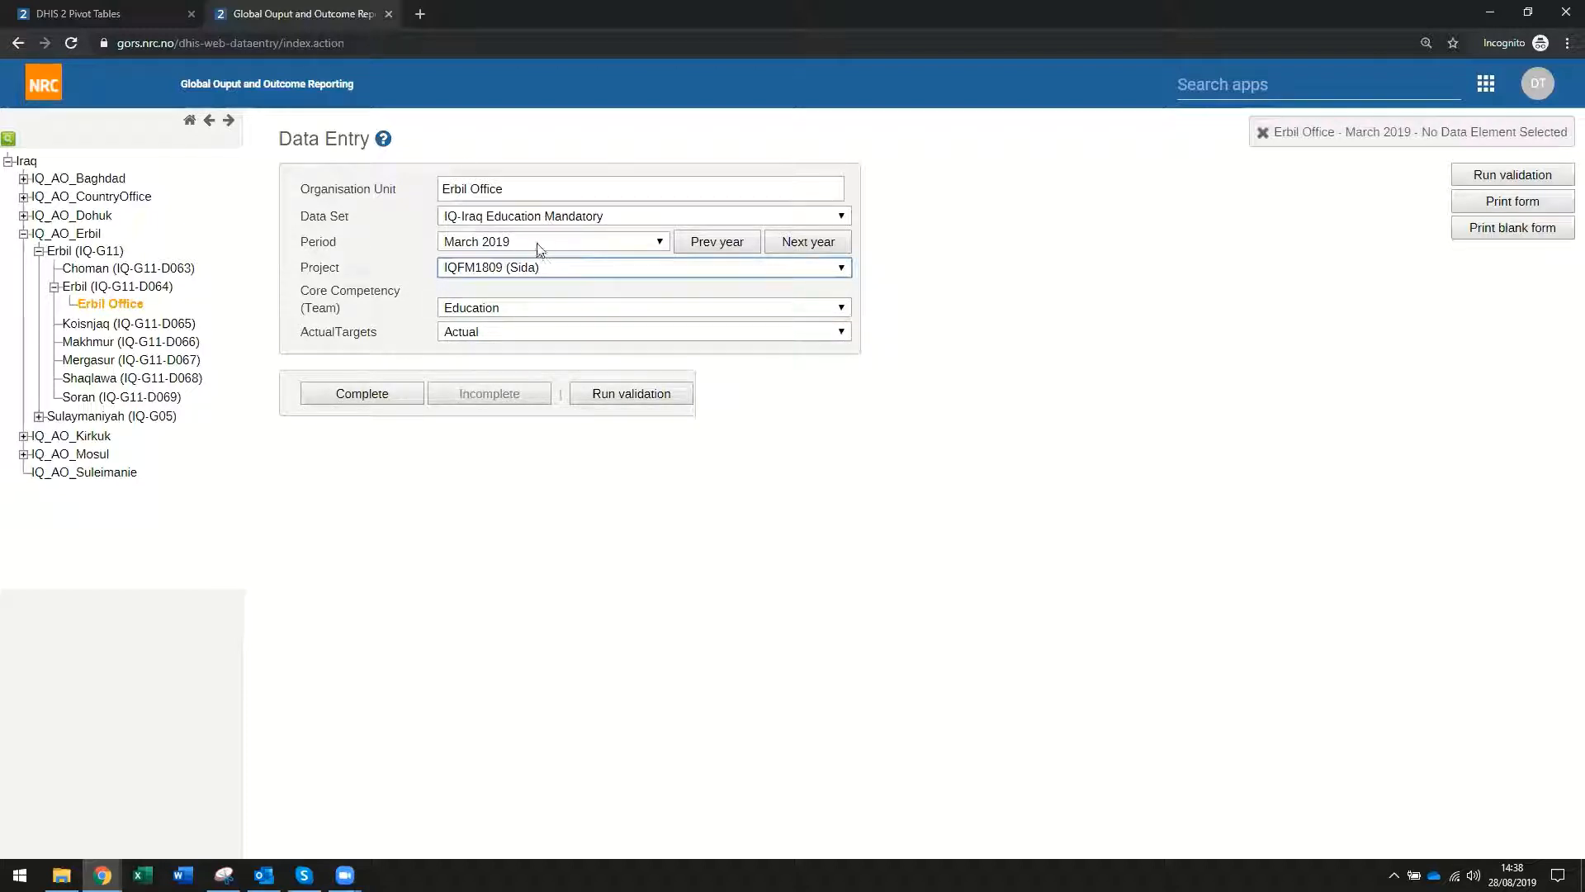
- Review the projects and data sets available for Erbil Office, keeping IQFM1809 (Sida) and IQ-Iraq Education Mandatory
left_click(545, 269)
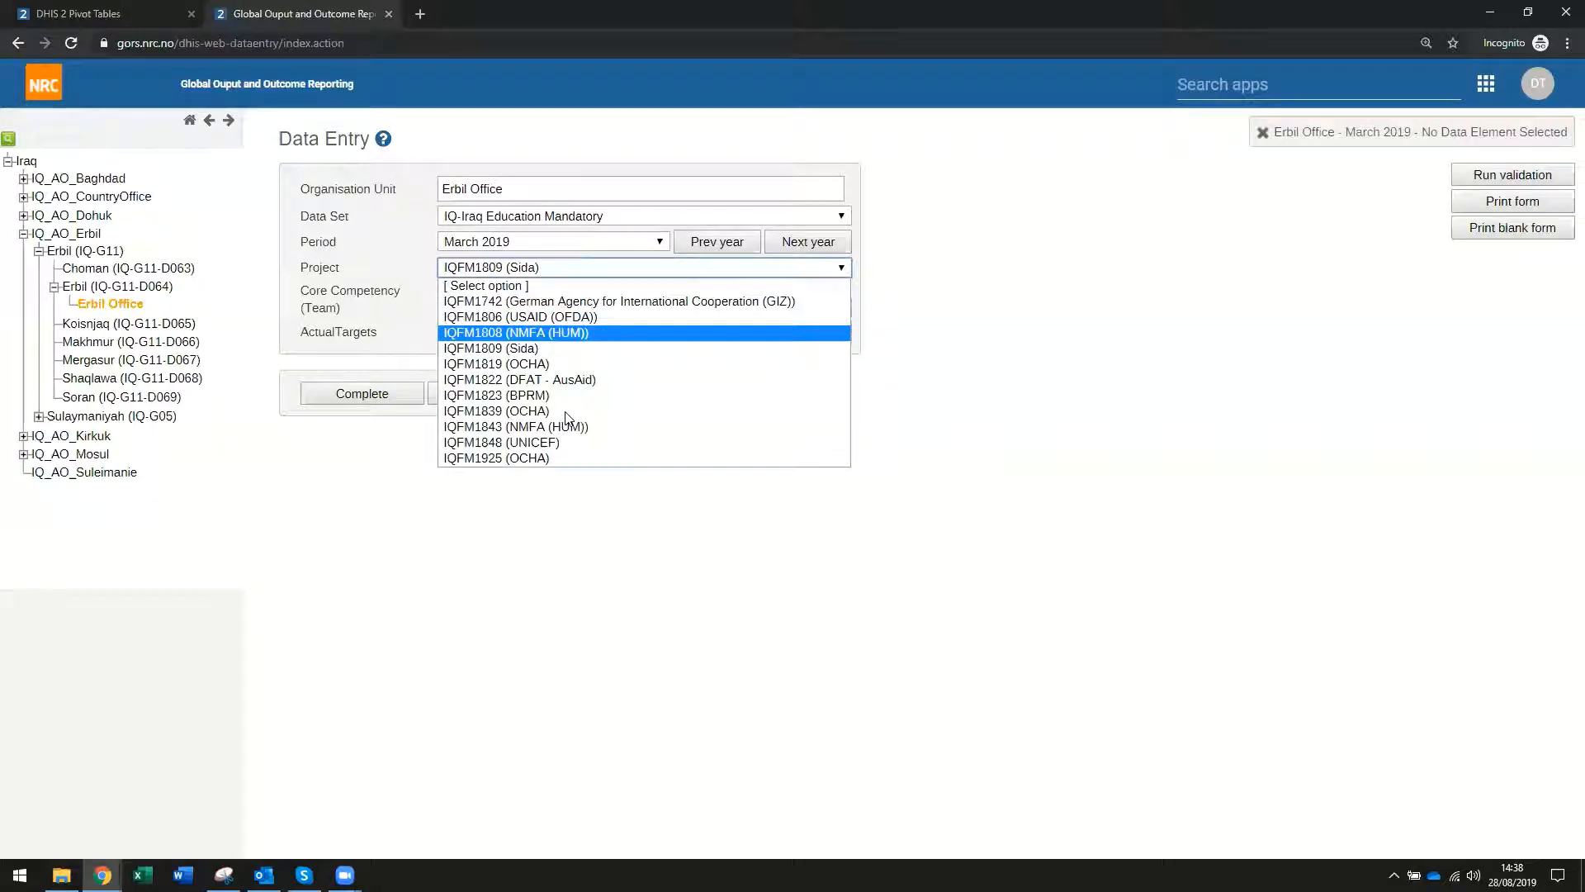
left_click(560, 218)
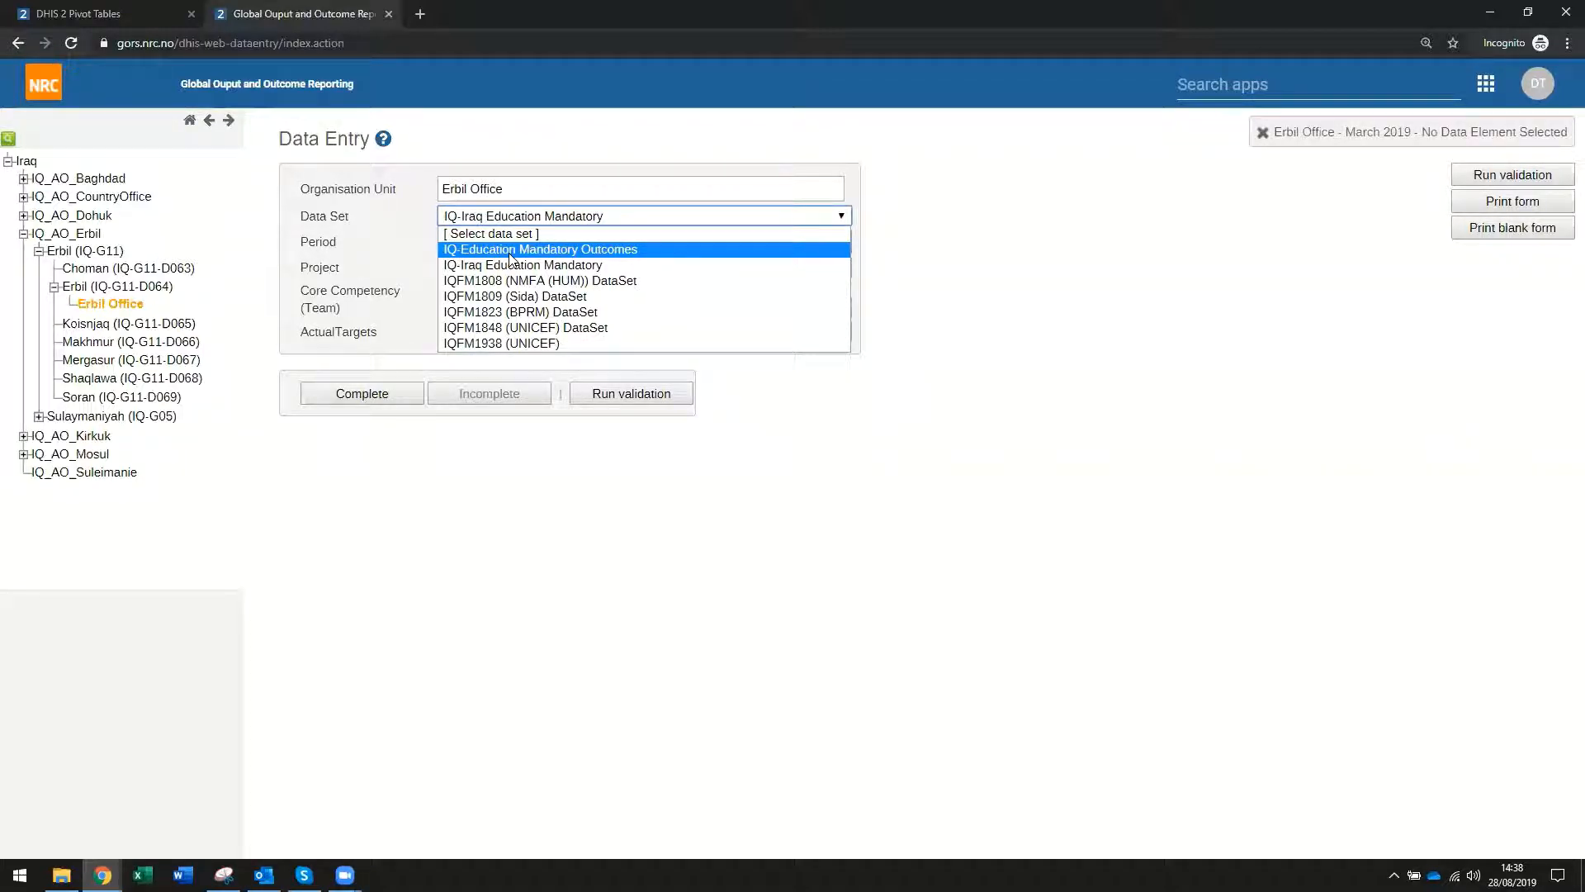
key("Down")
key("Down")
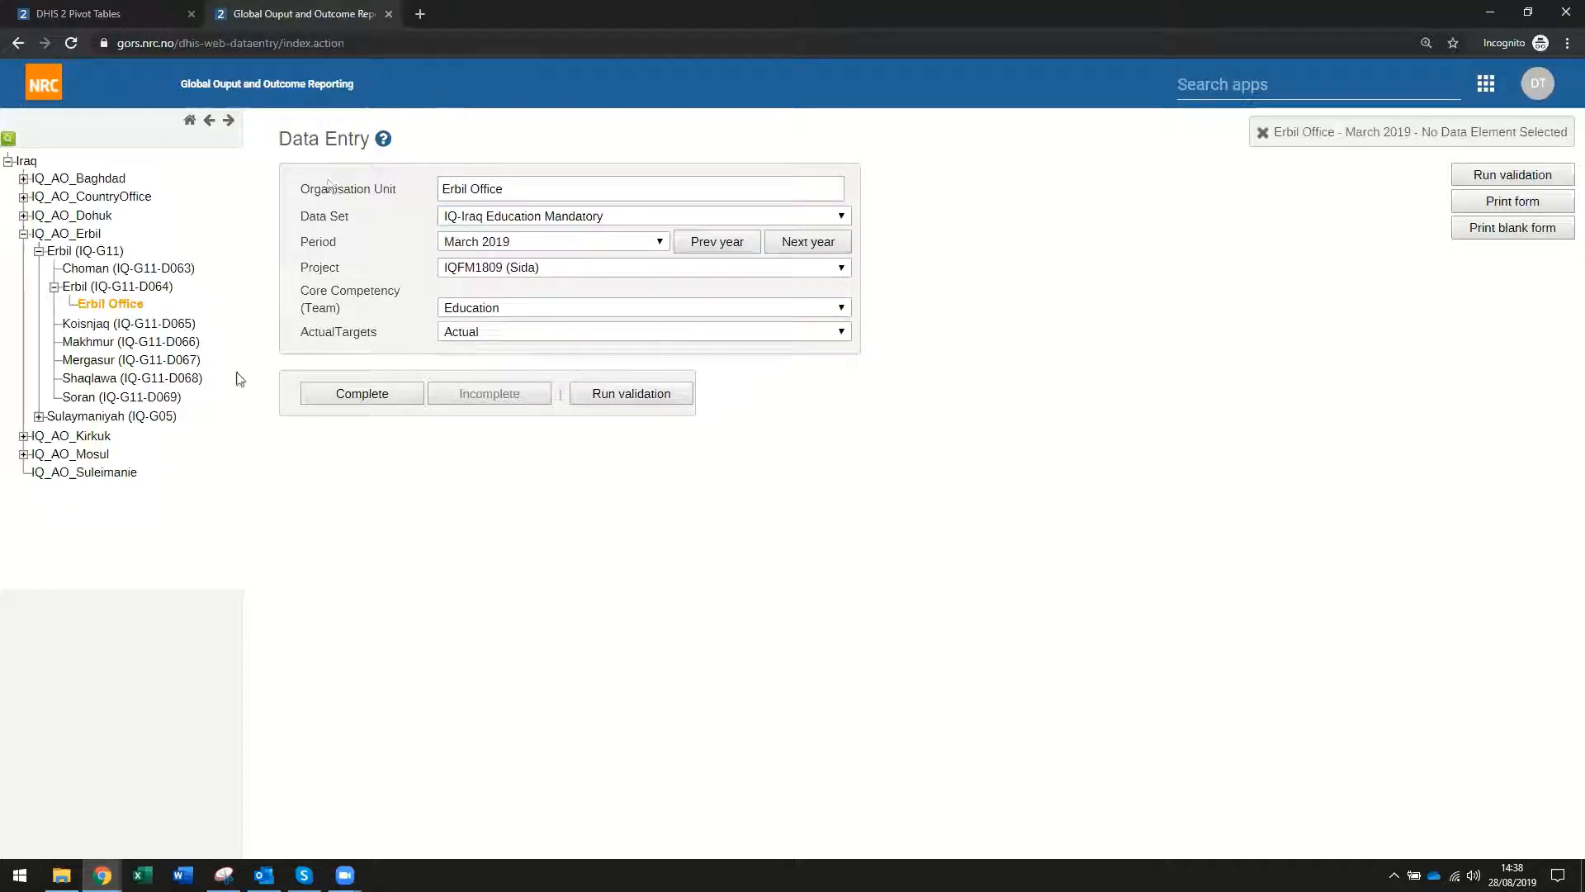
- Return to the pivot table and review the available organisation unit levels, keeping Facility Level
left_click(136, 14)
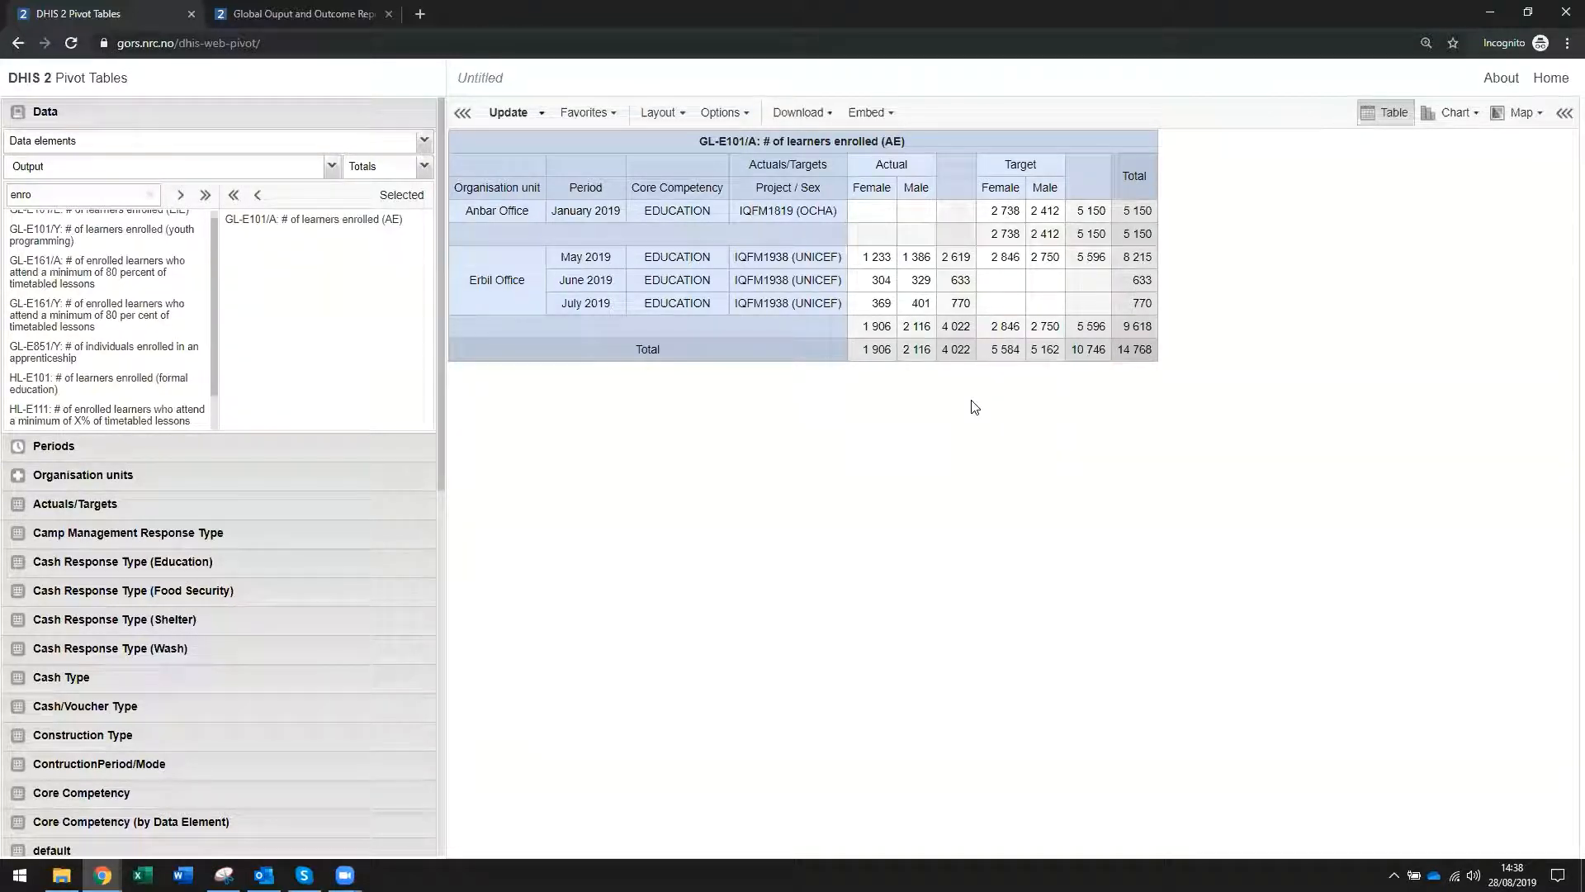
left_click(92, 477)
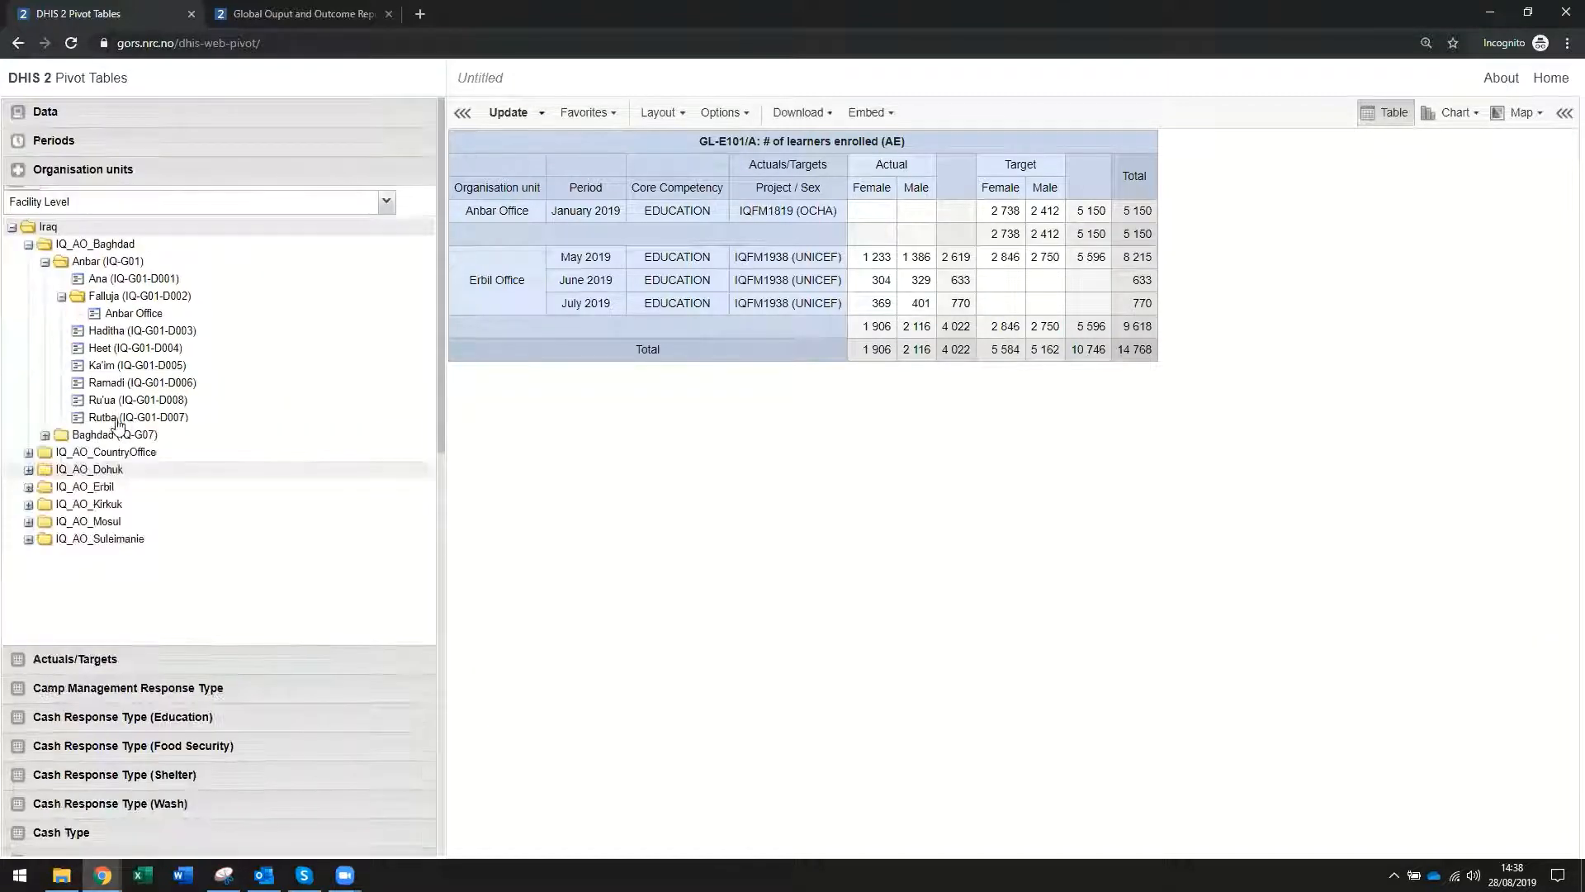
left_click(78, 206)
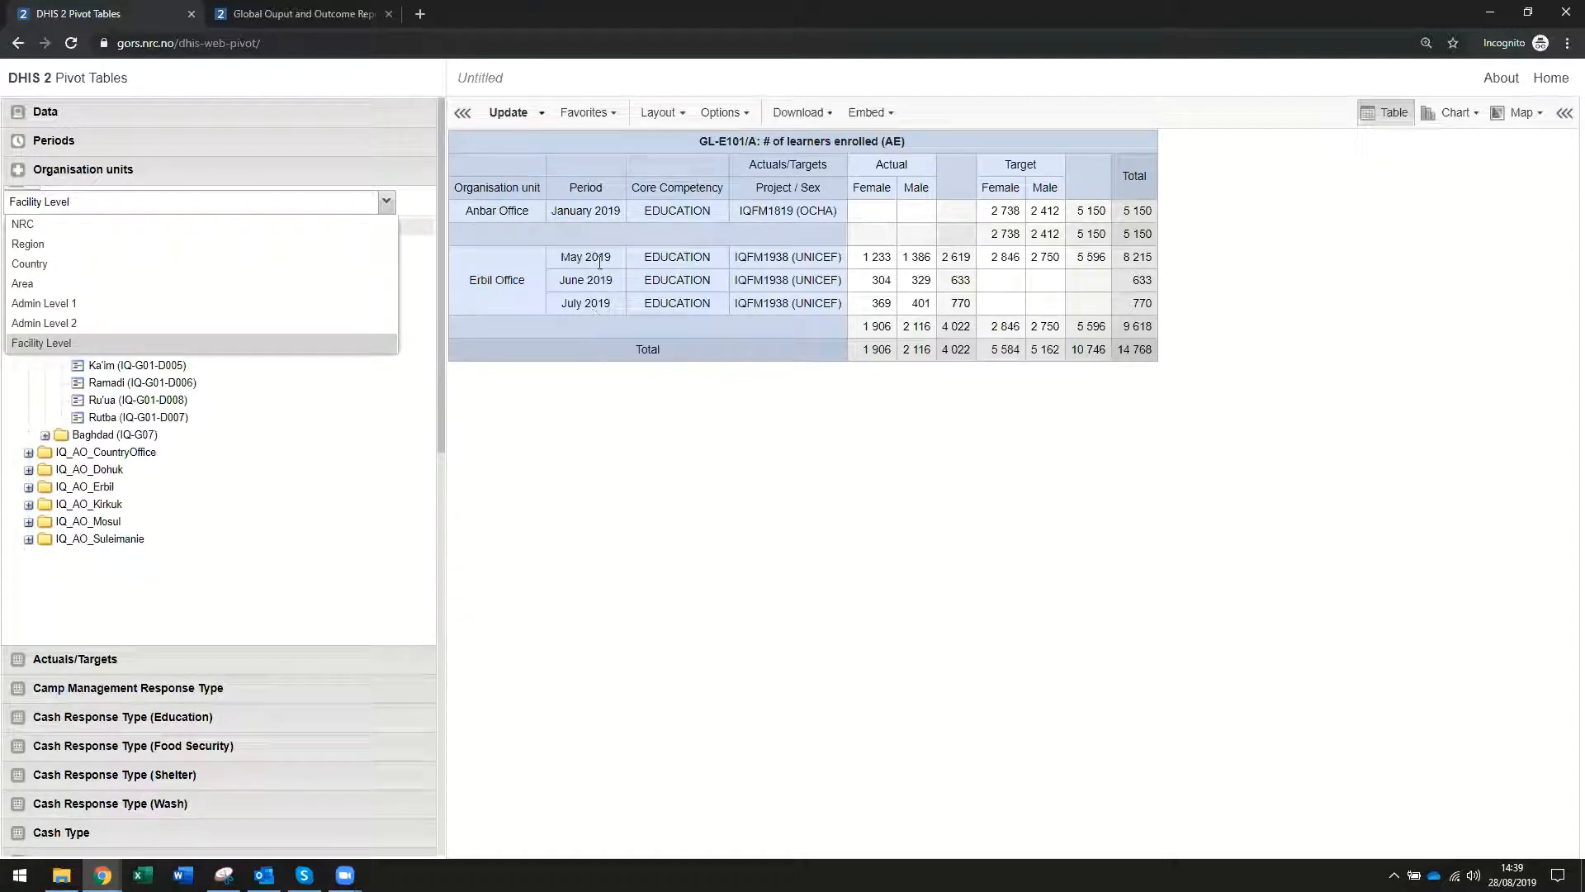
- Move Periods from the row dimensions to the report filter in the table layout and update the table
left_click(669, 110)
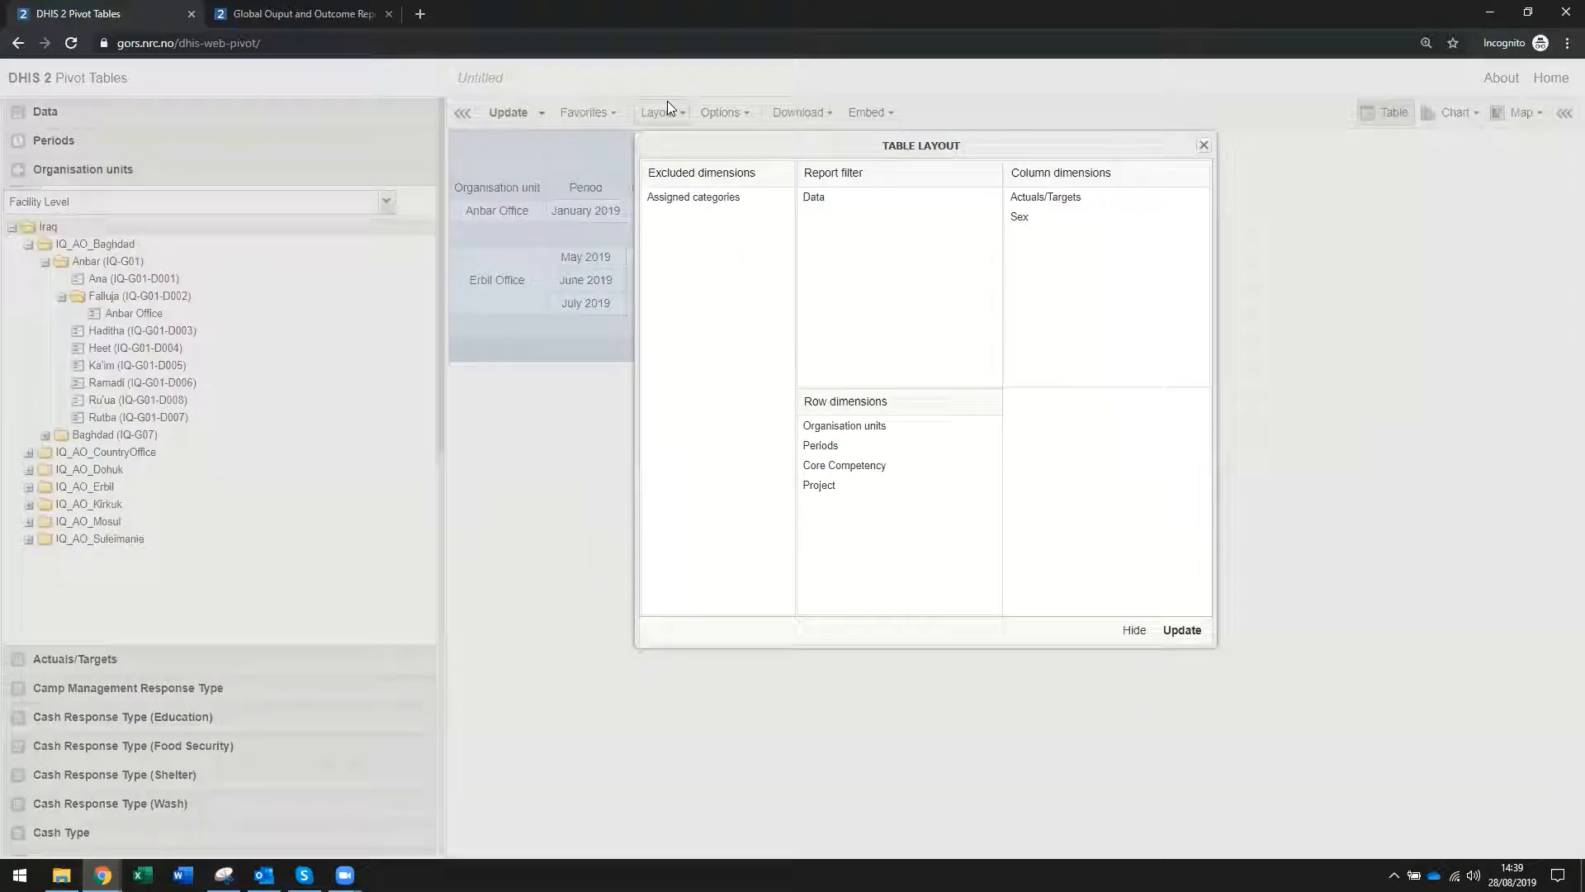
left_click_drag(839, 450, 849, 209)
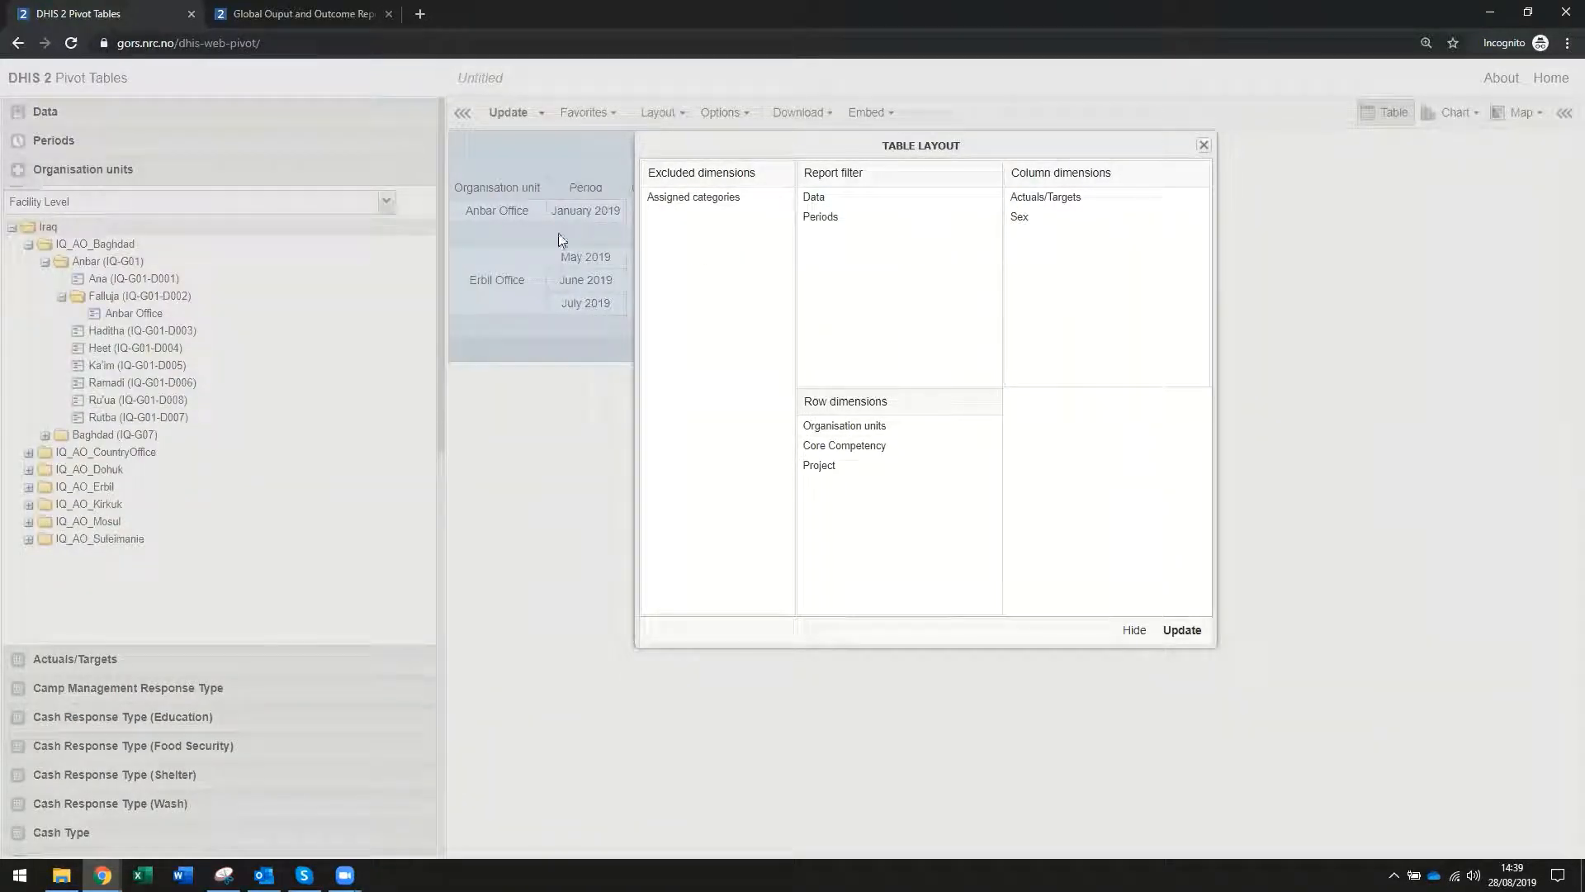
left_click(1182, 630)
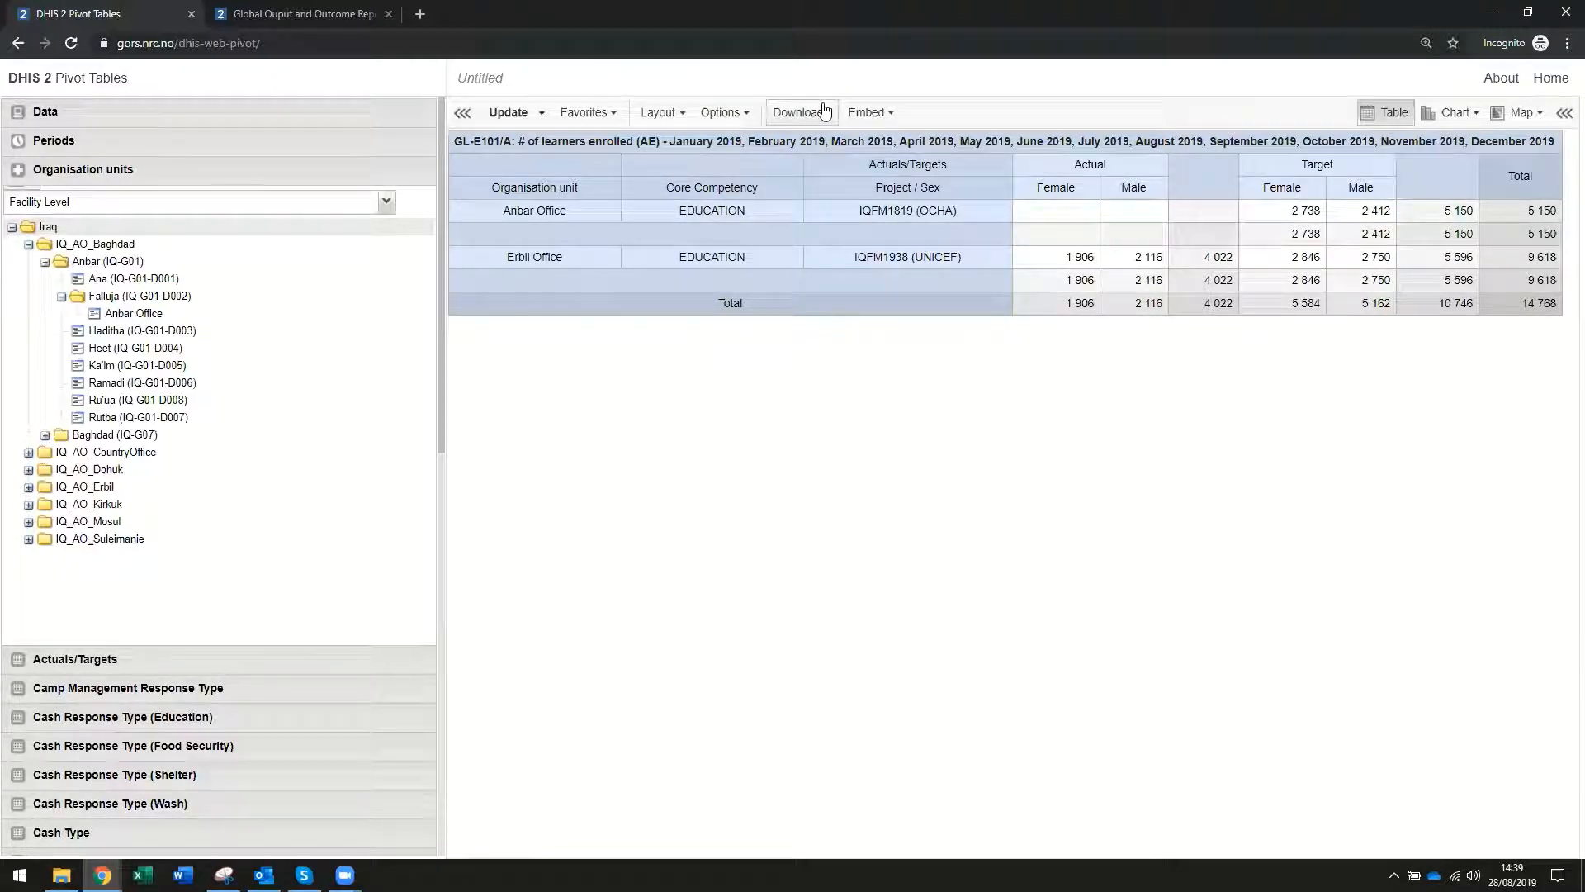
- Turn off column totals, row totals, column sub-totals and row sub-totals in the table options and update the table
left_click(749, 116)
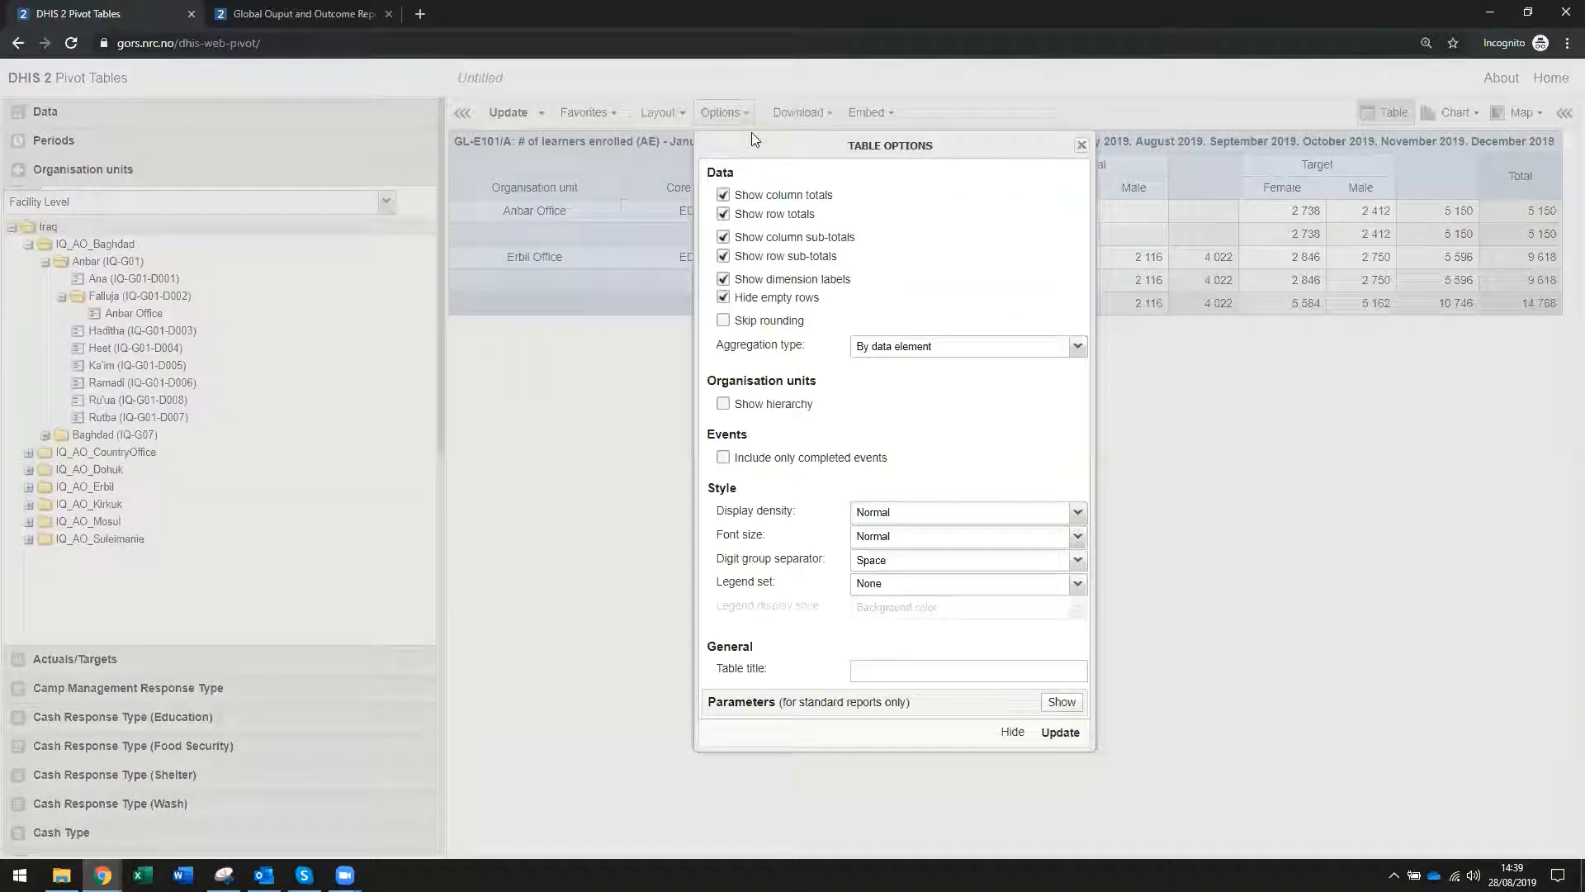
left_click(723, 195)
left_click(724, 214)
left_click(723, 236)
left_click(723, 256)
left_click(1060, 733)
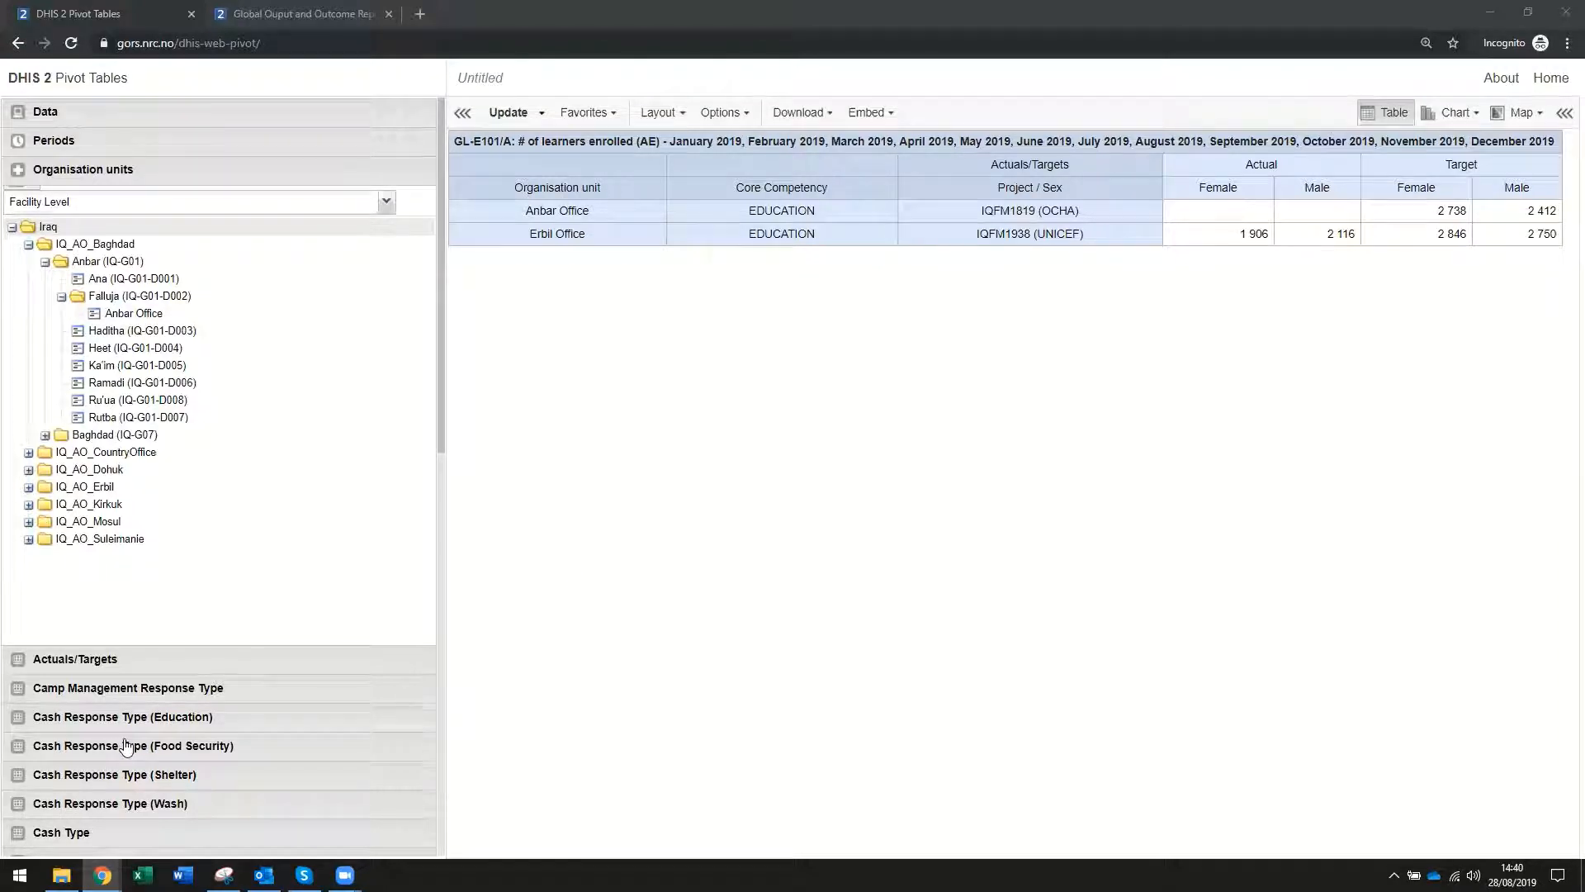
- Remove all projects from the selected items of the Project dimension
scroll(124, 747, "down", 5)
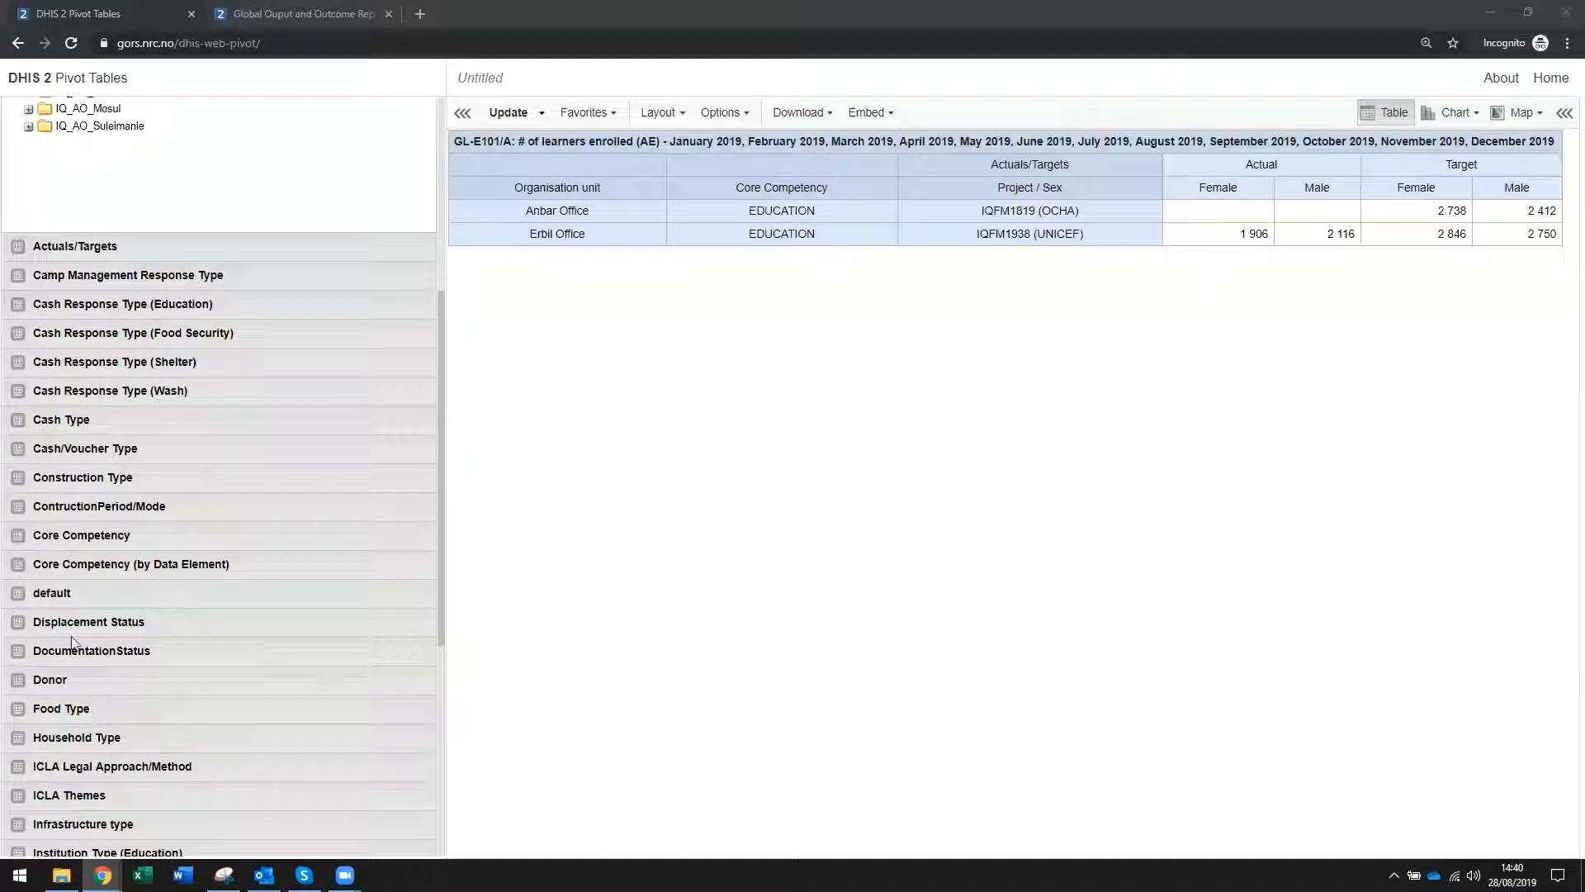
scroll(103, 735, "down", 3)
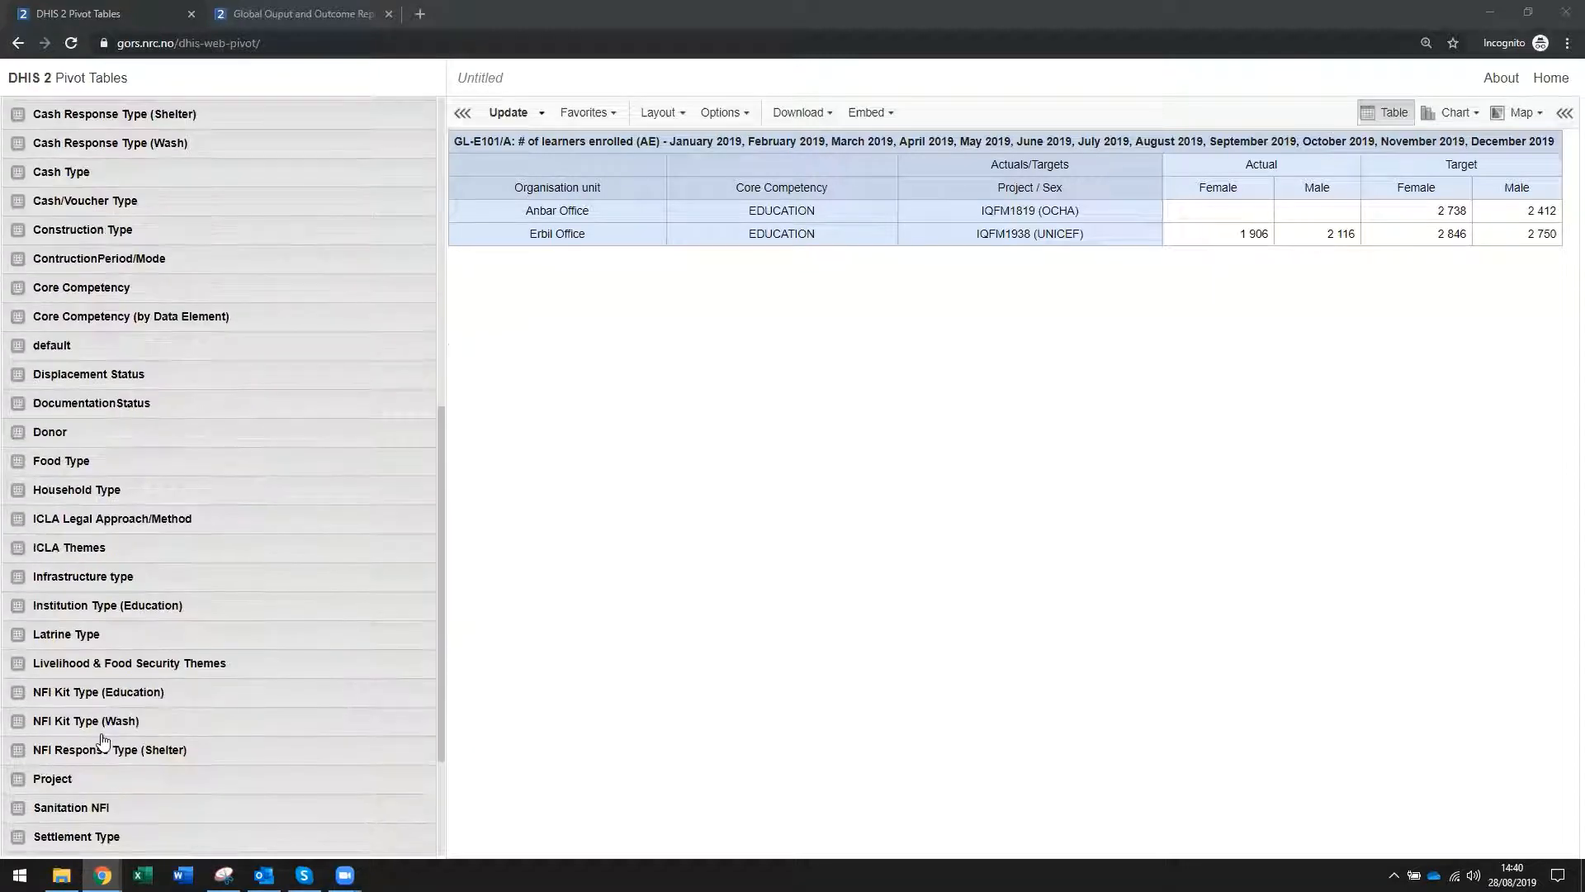
left_click(76, 778)
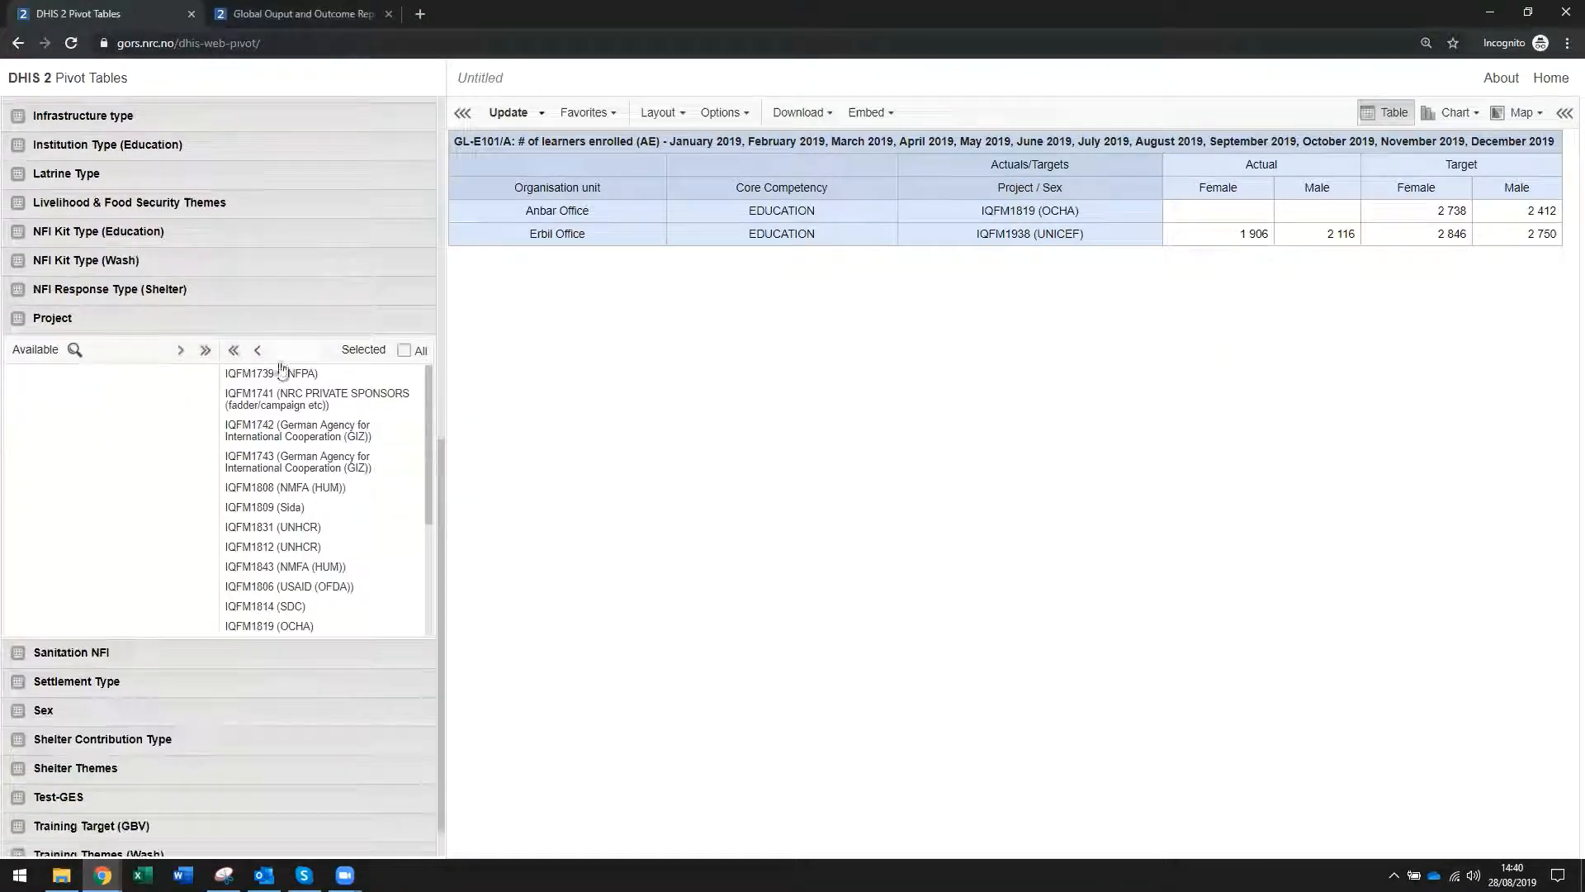
left_click(231, 353)
scroll(38, 375, "up", 8)
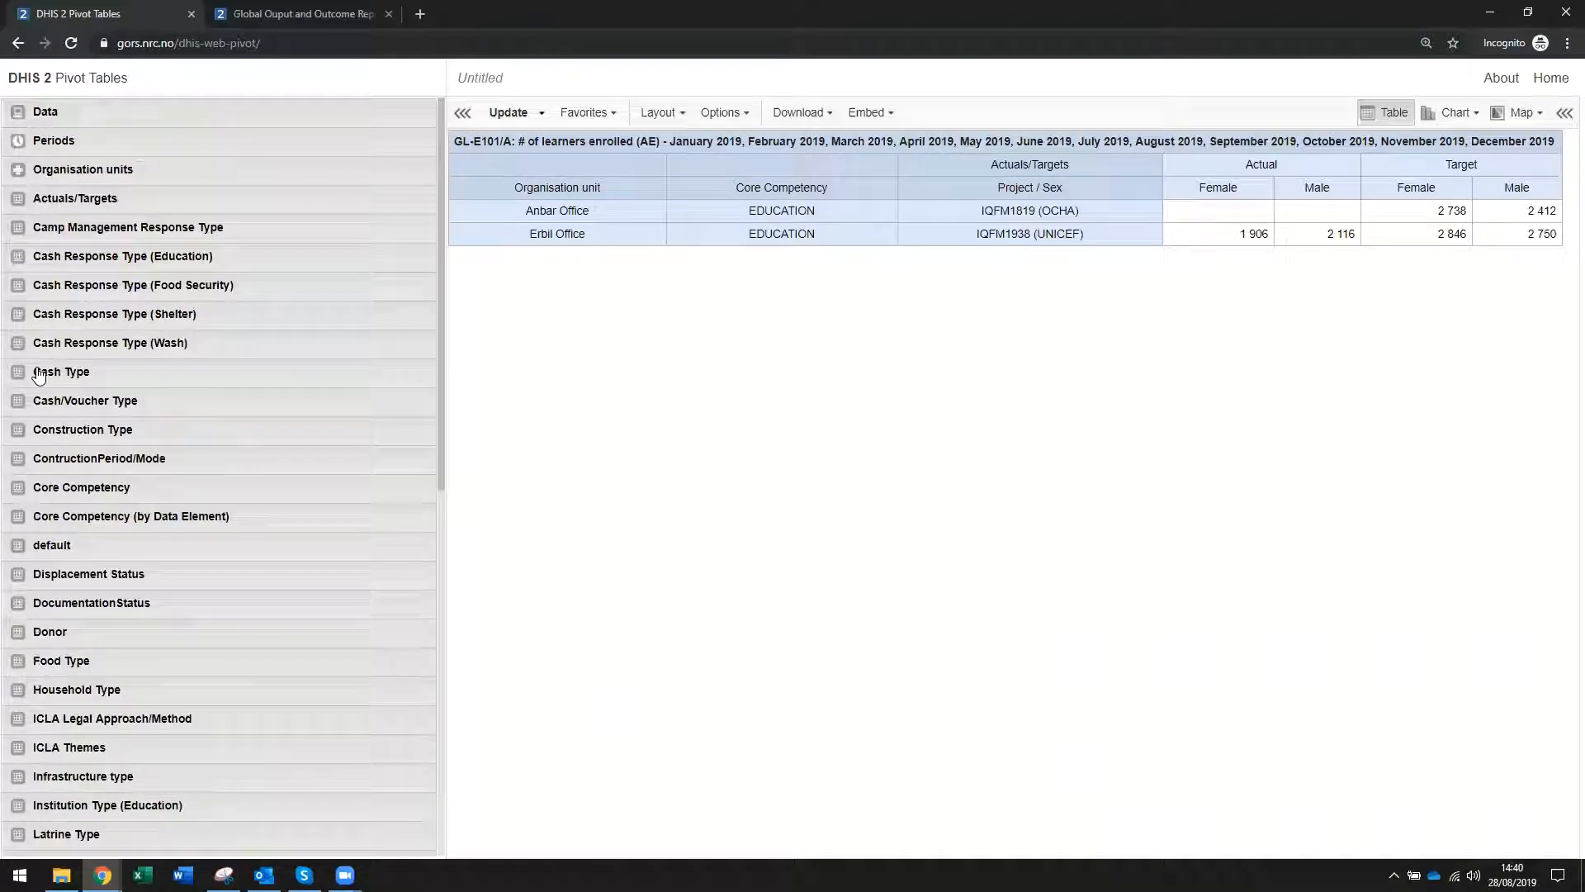
- Filter the Output data elements by "gl" and add all matching elements to the selection
left_click(58, 111)
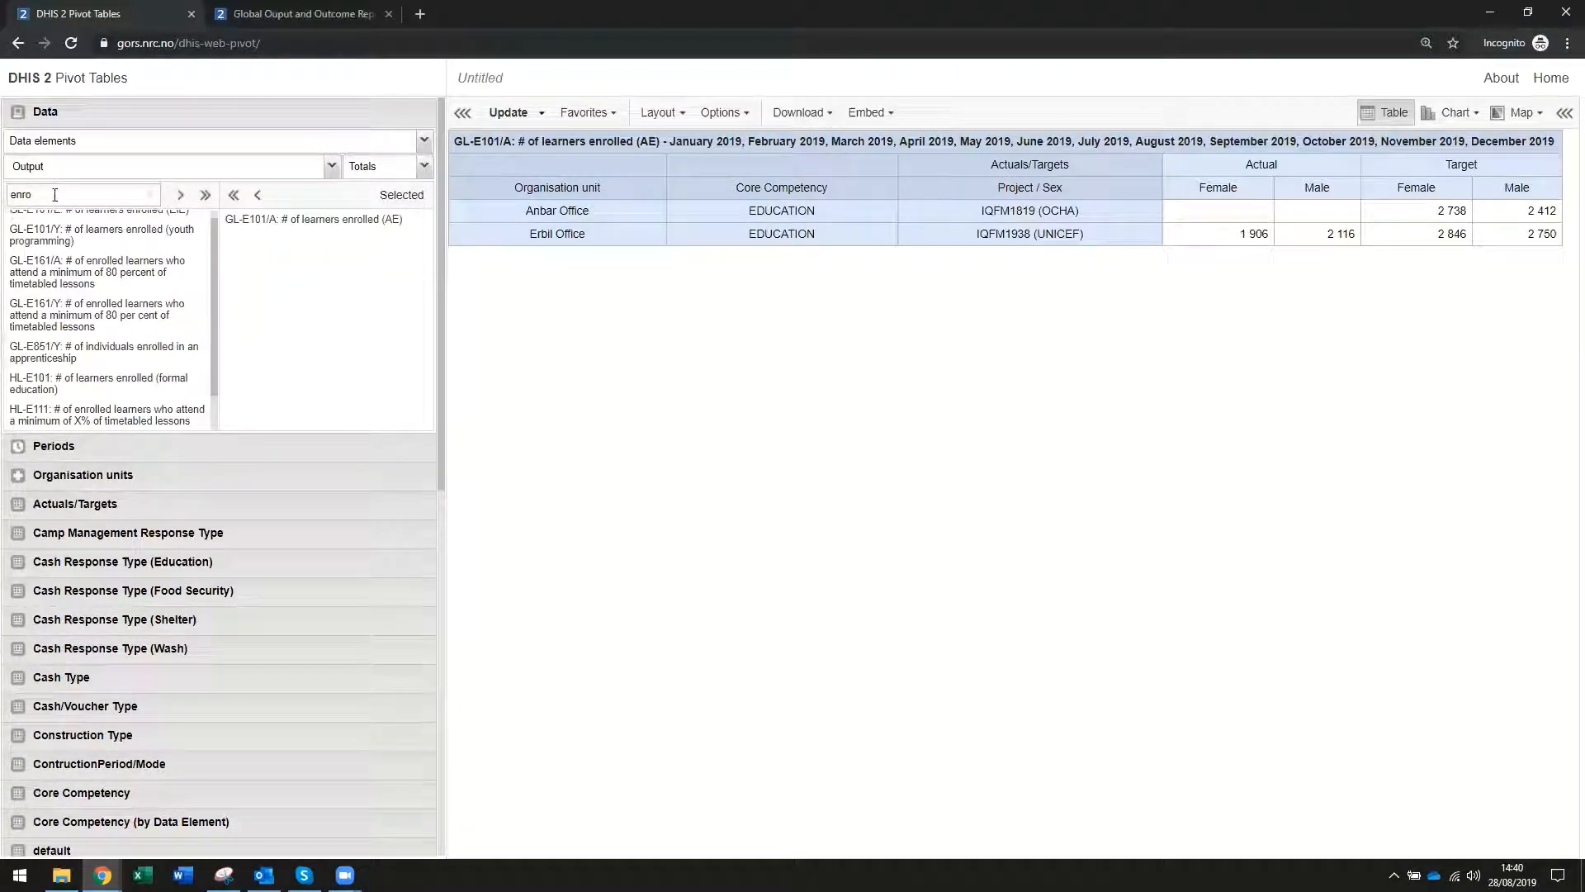
double_click(20, 194)
type("gl")
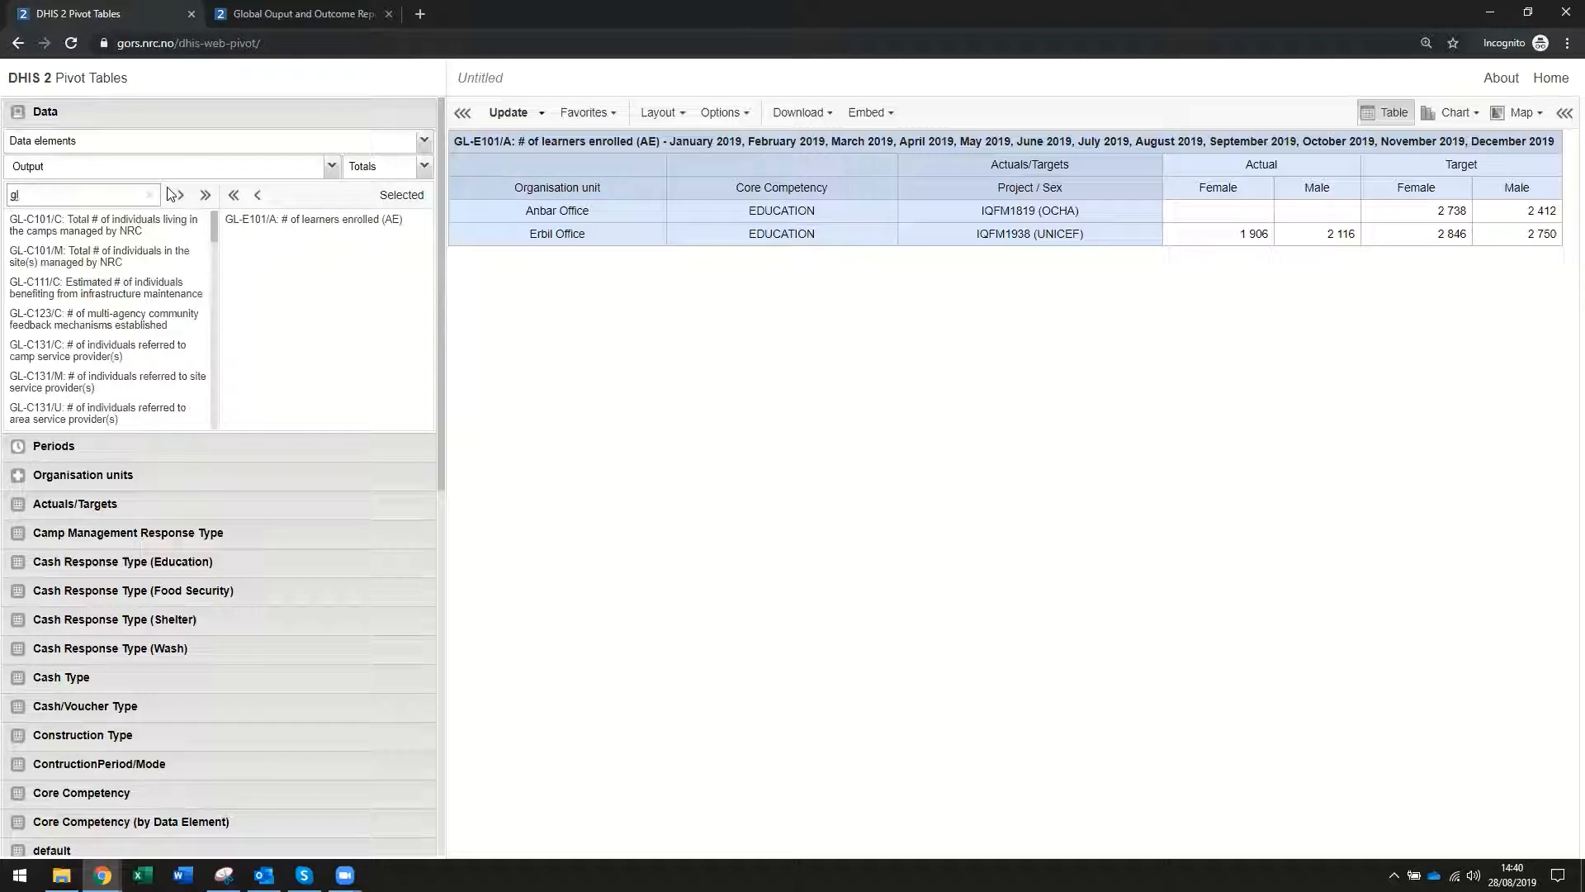
scroll(130, 355, "down", 5)
scroll(130, 367, "up", 5)
left_click(206, 196)
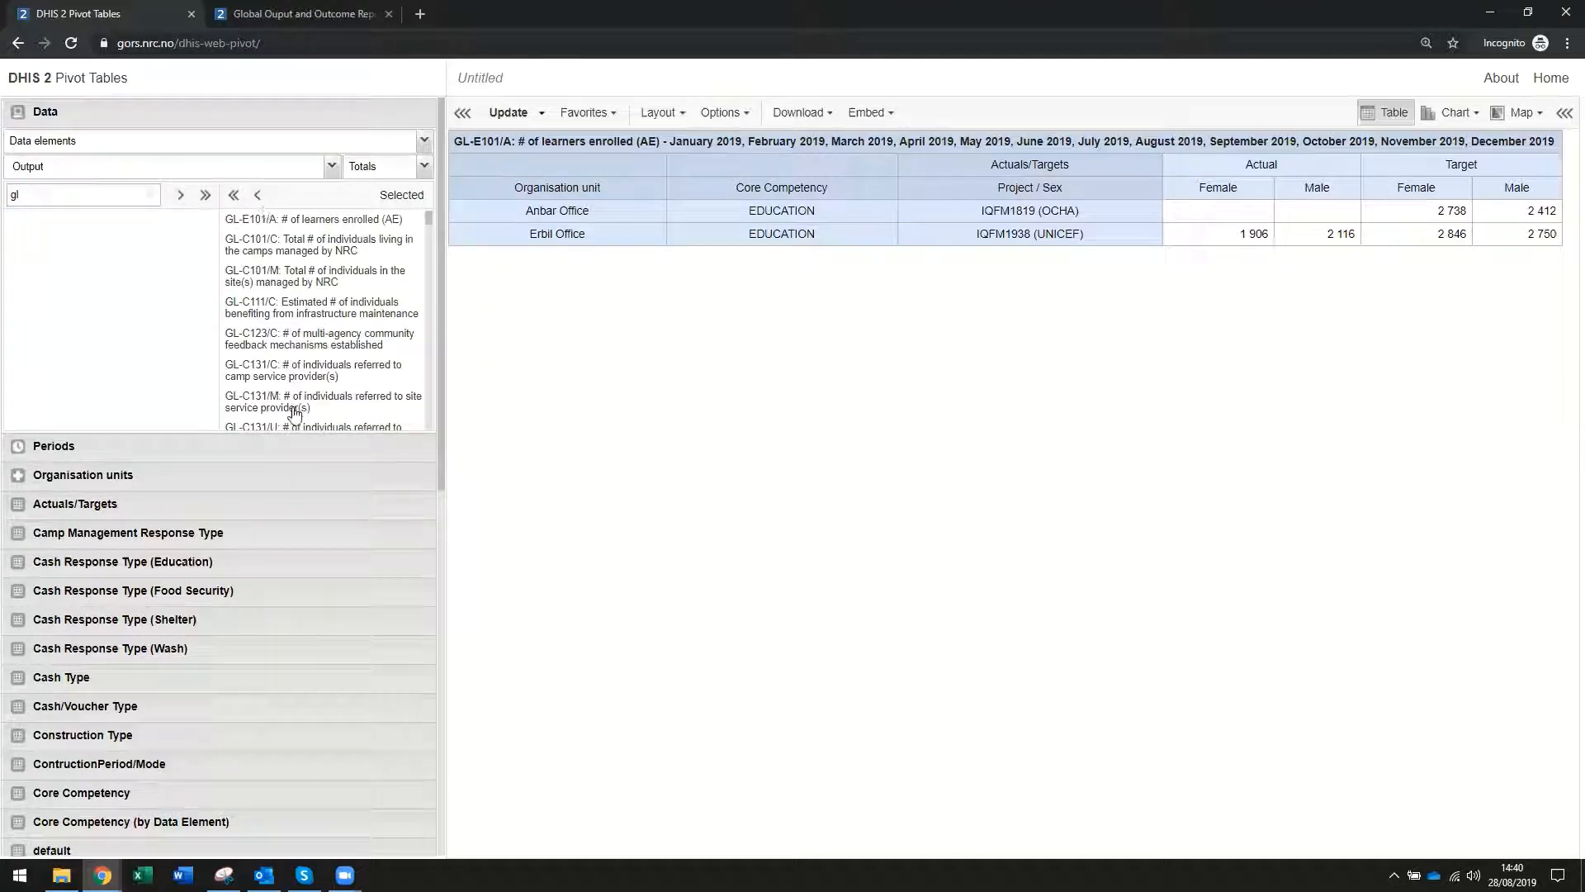
- Replace the selected 2019 months with the relative period This year
left_click(107, 444)
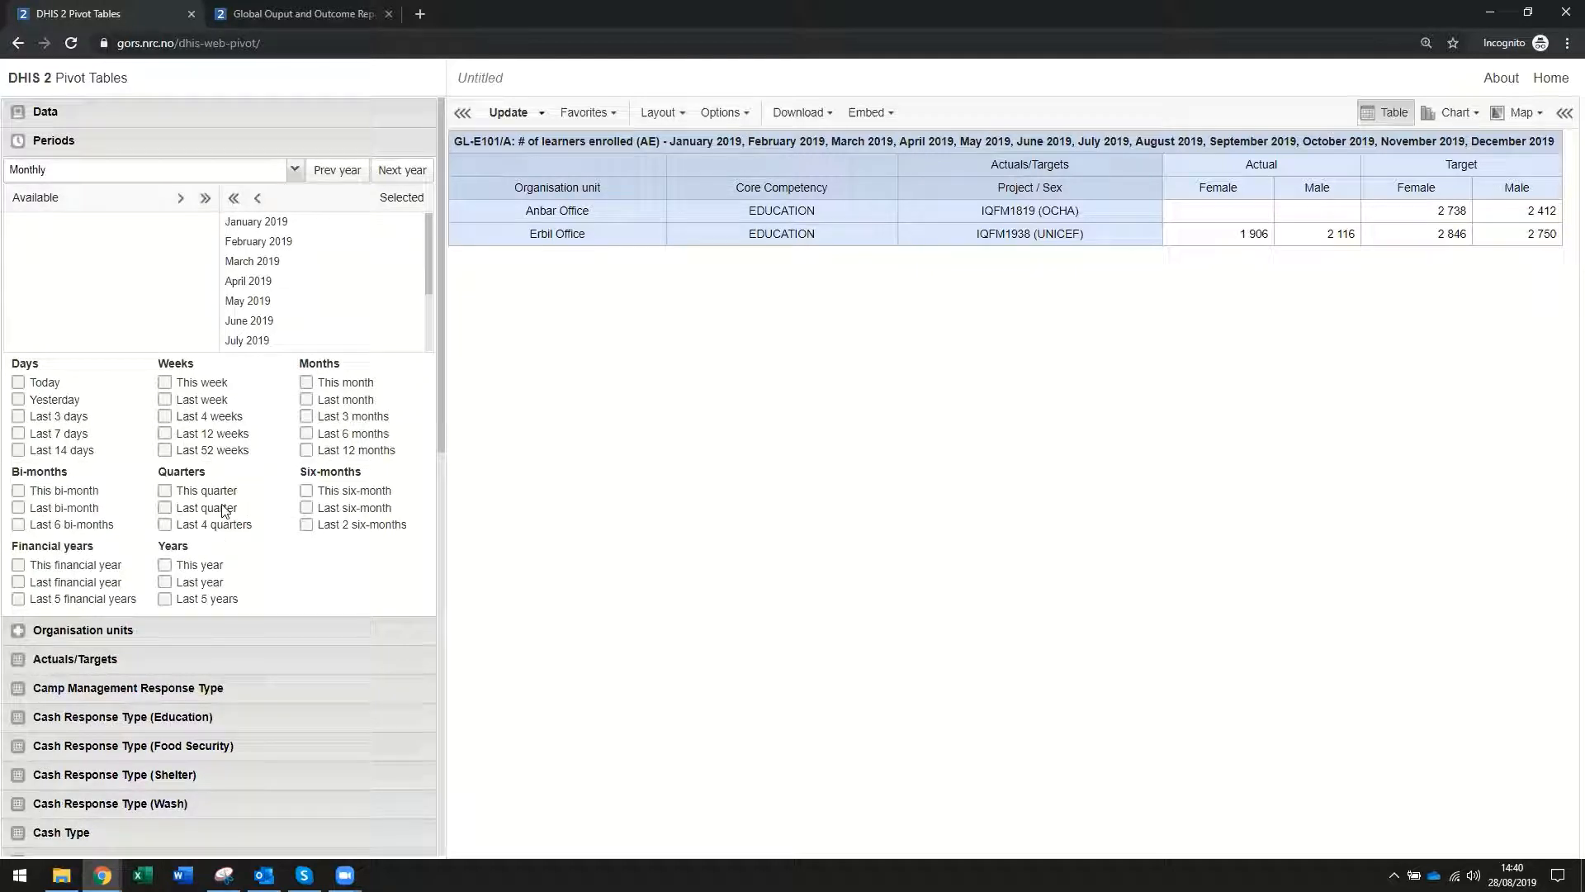
left_click(235, 199)
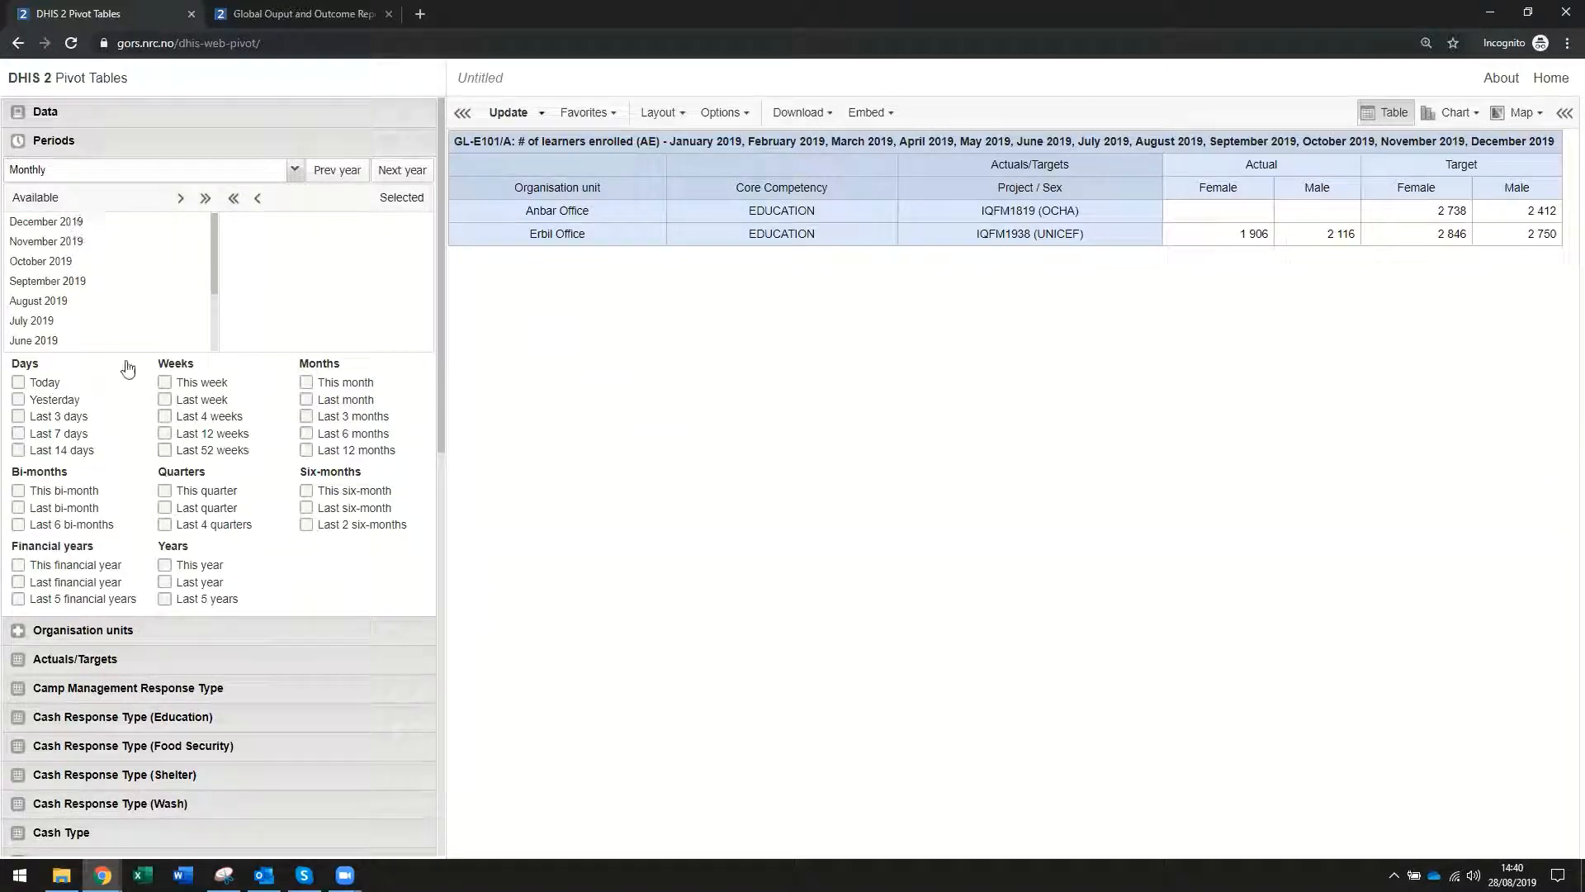
left_click(166, 566)
- Check the organisation unit and Actuals/Targets selections, and remove Female and Male from the selected Sex items
left_click(145, 637)
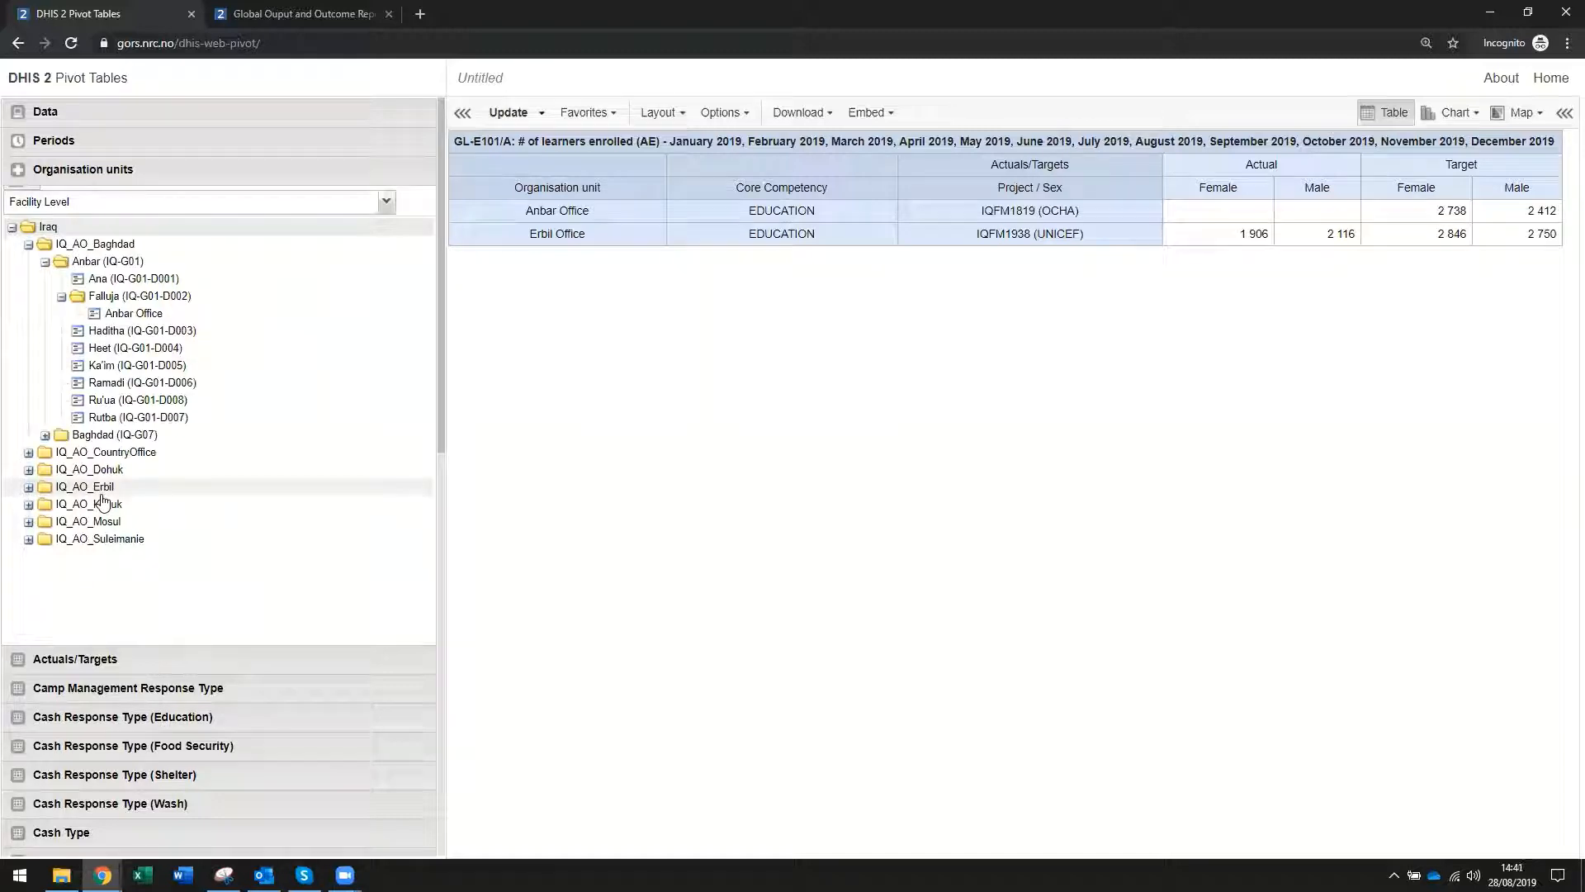
left_click(102, 658)
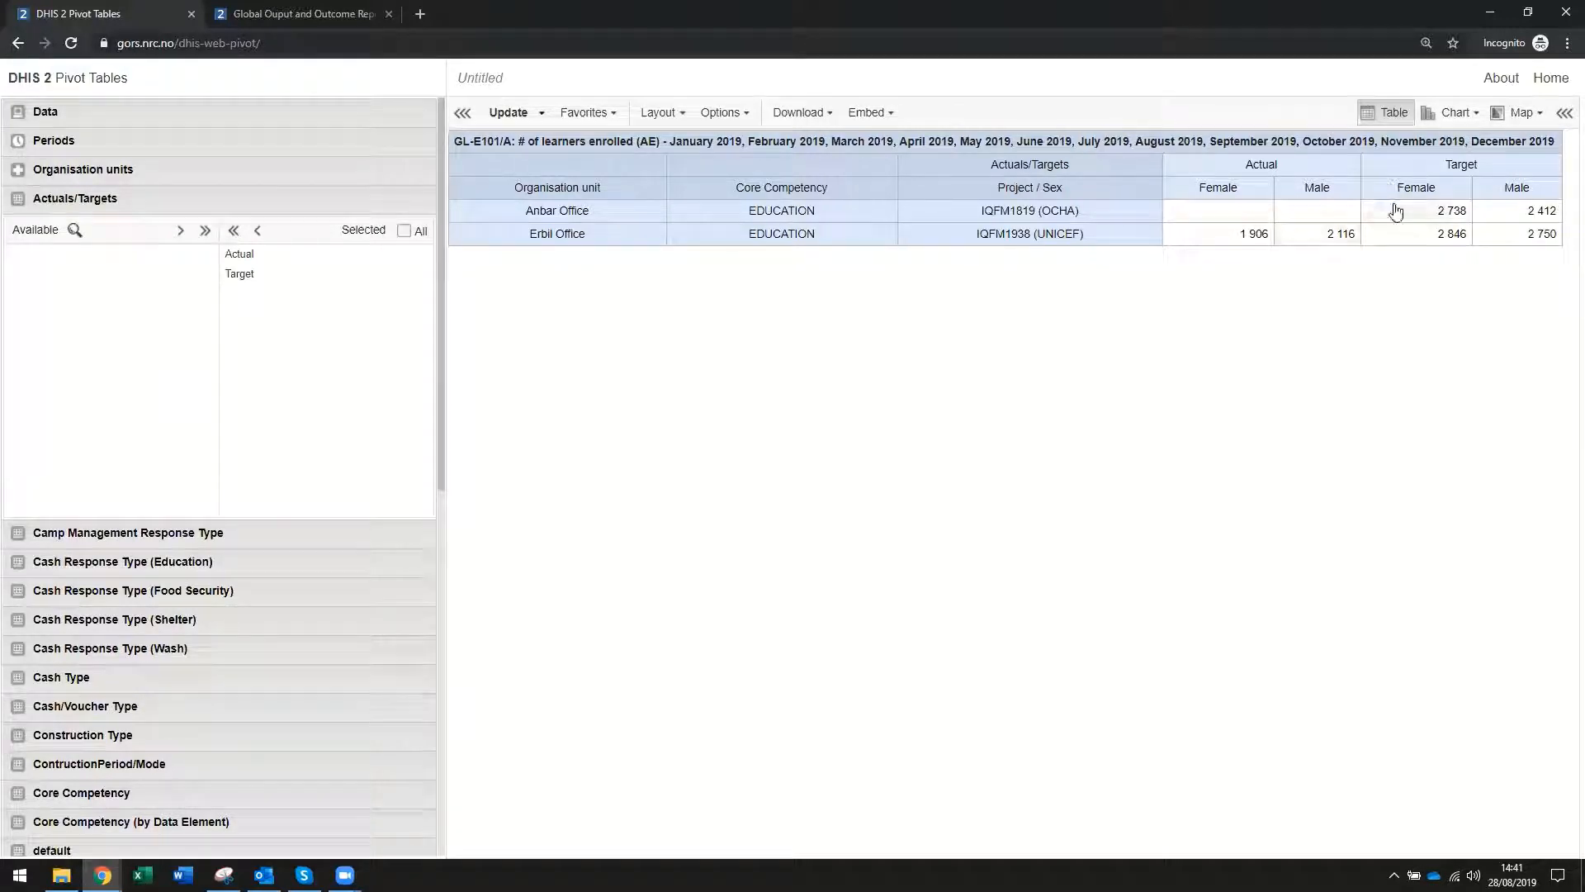
scroll(178, 634, "down", 4)
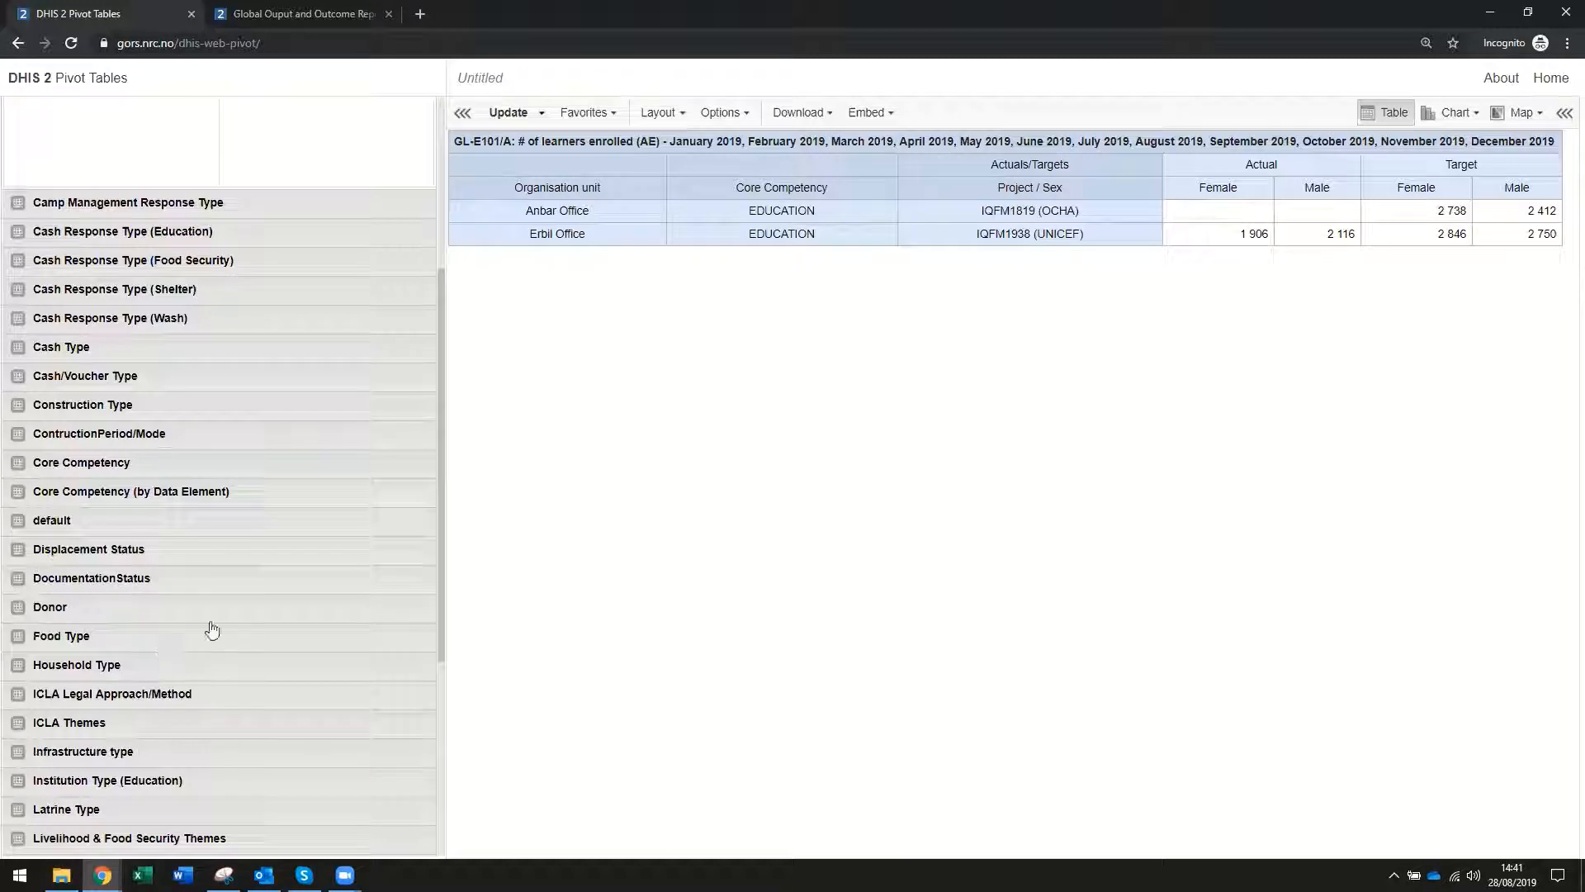
scroll(157, 652, "down", 4)
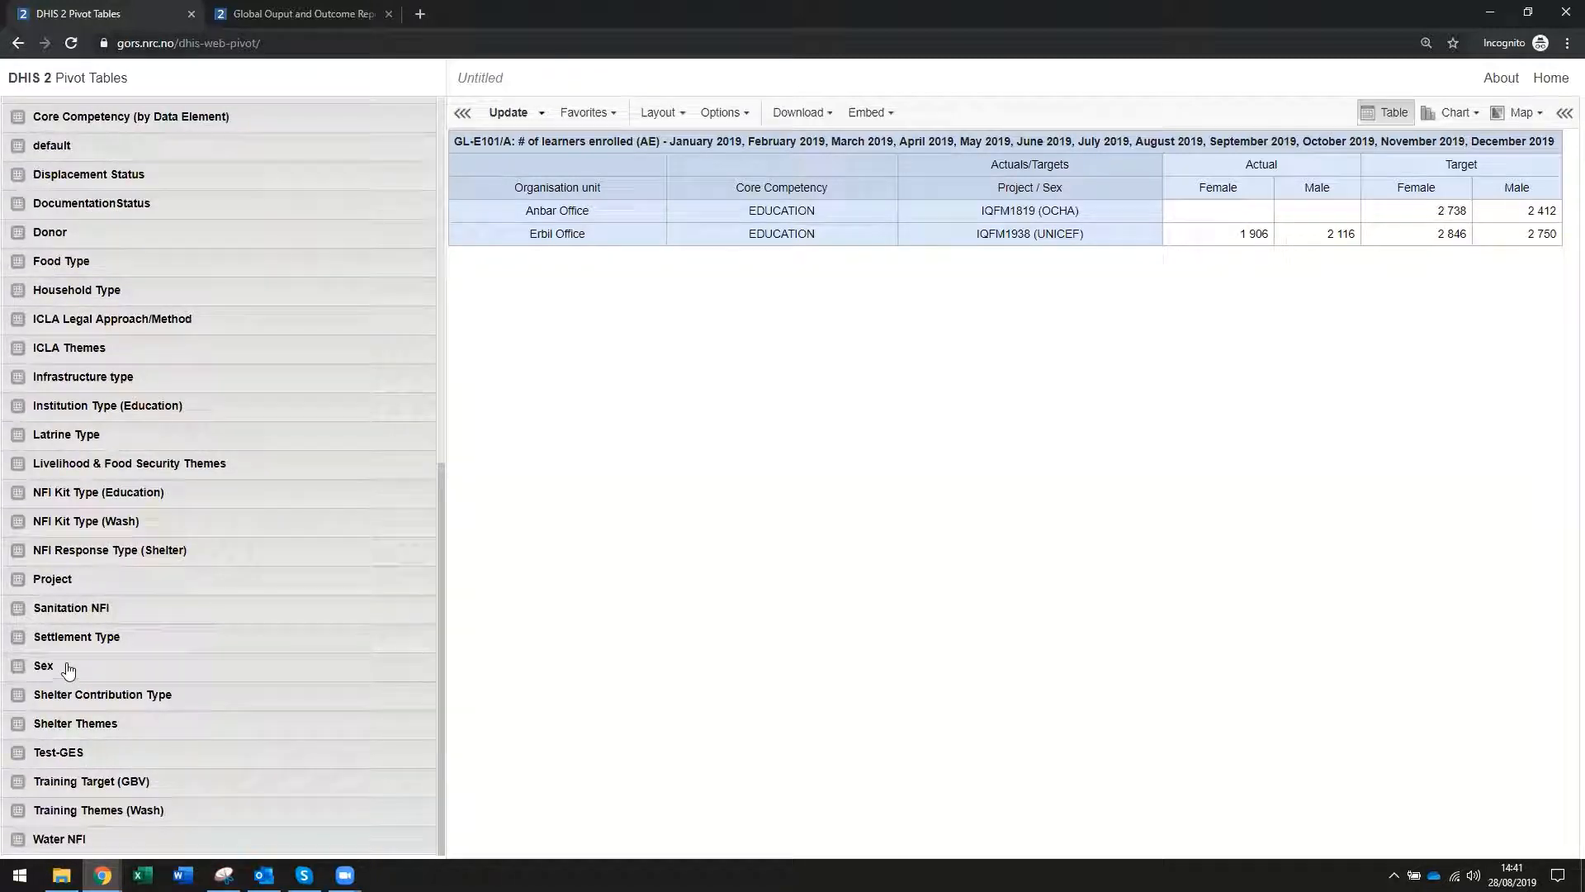
left_click(66, 667)
left_click(234, 393)
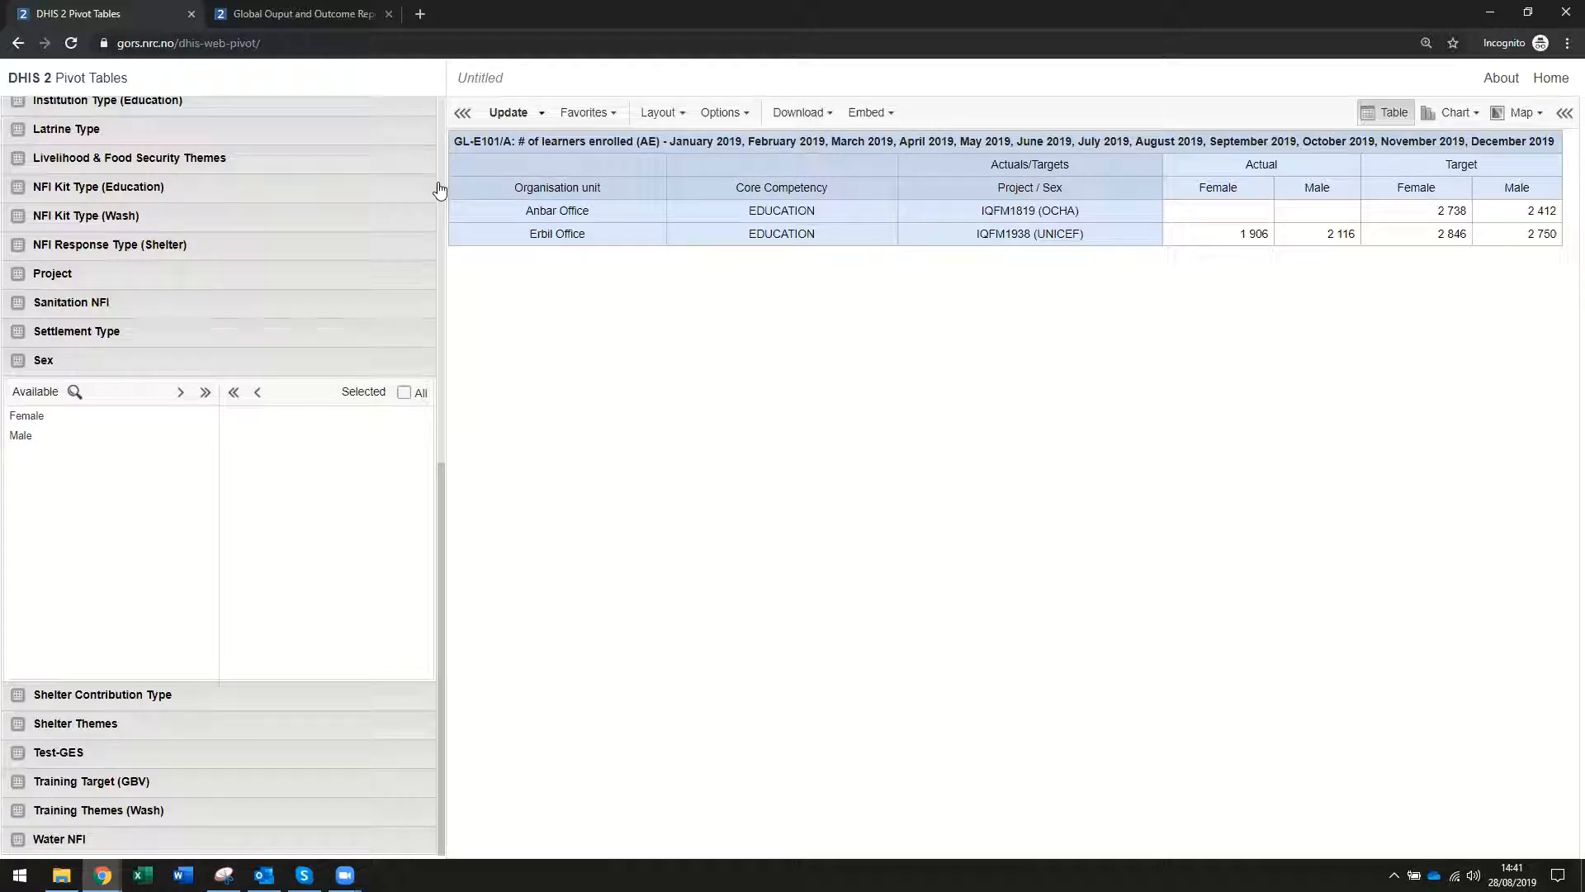
- Move Data from the report filter to the row dimensions below Core Competency and update the table
left_click(660, 118)
left_click(659, 114)
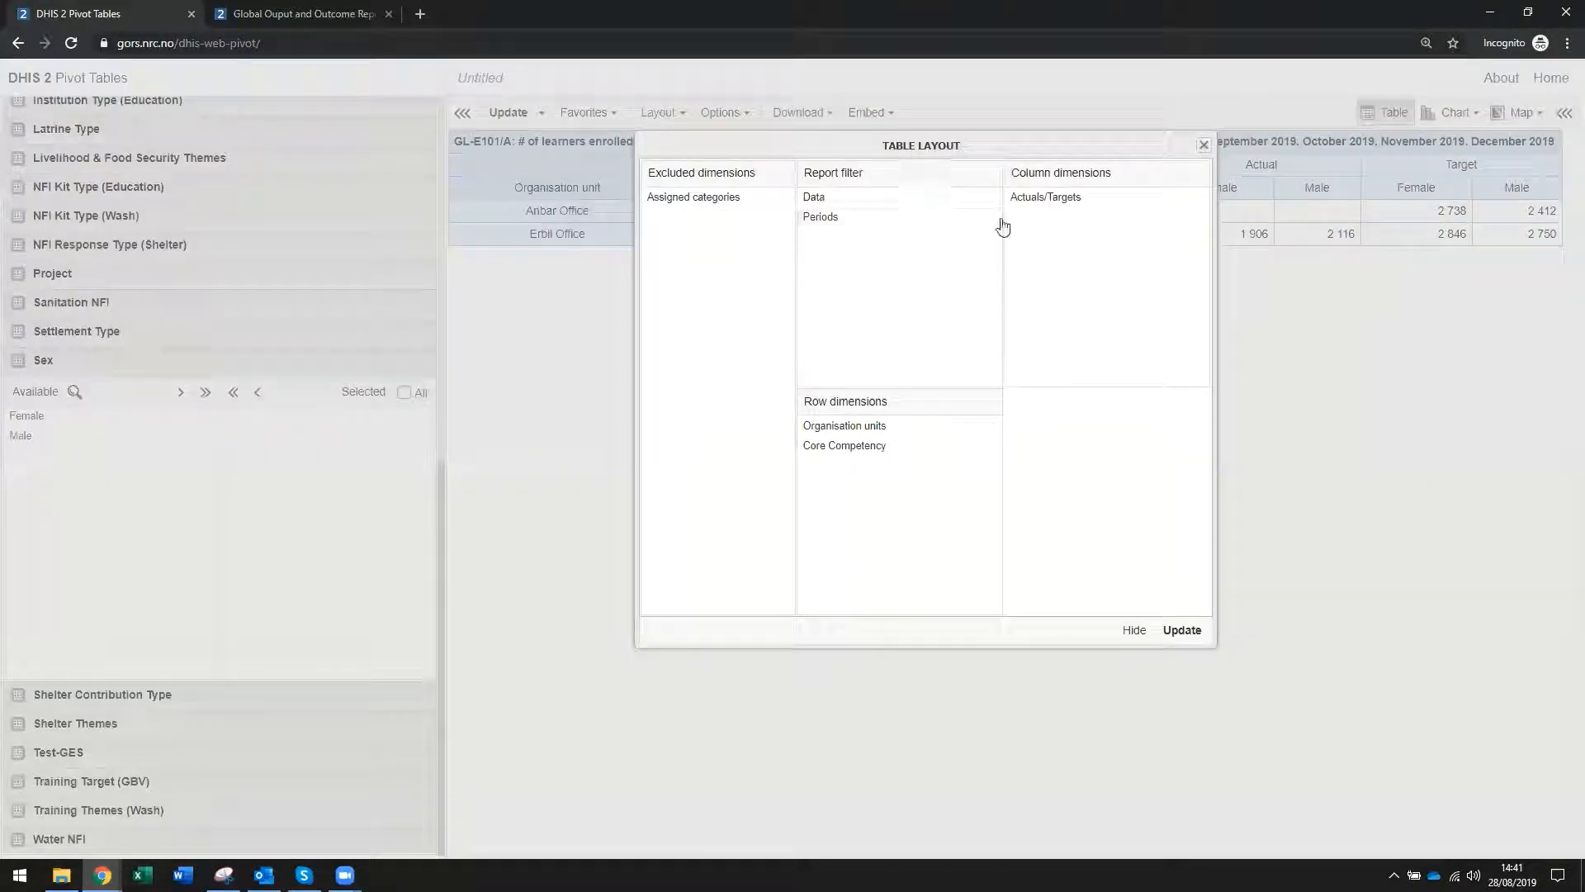
left_click_drag(817, 202, 839, 530)
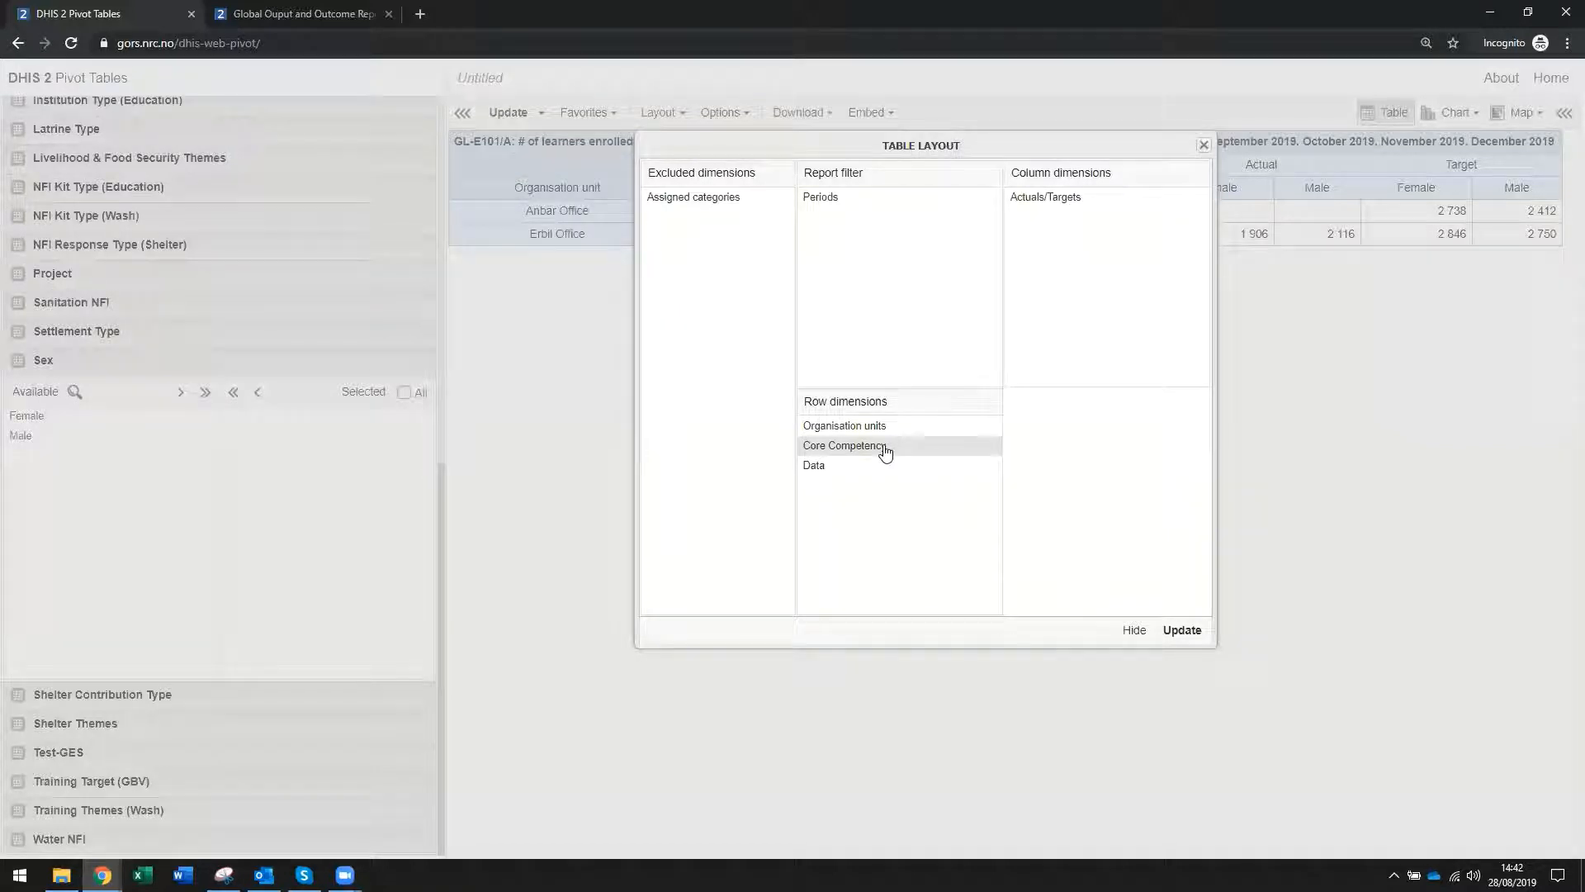
left_click(1182, 630)
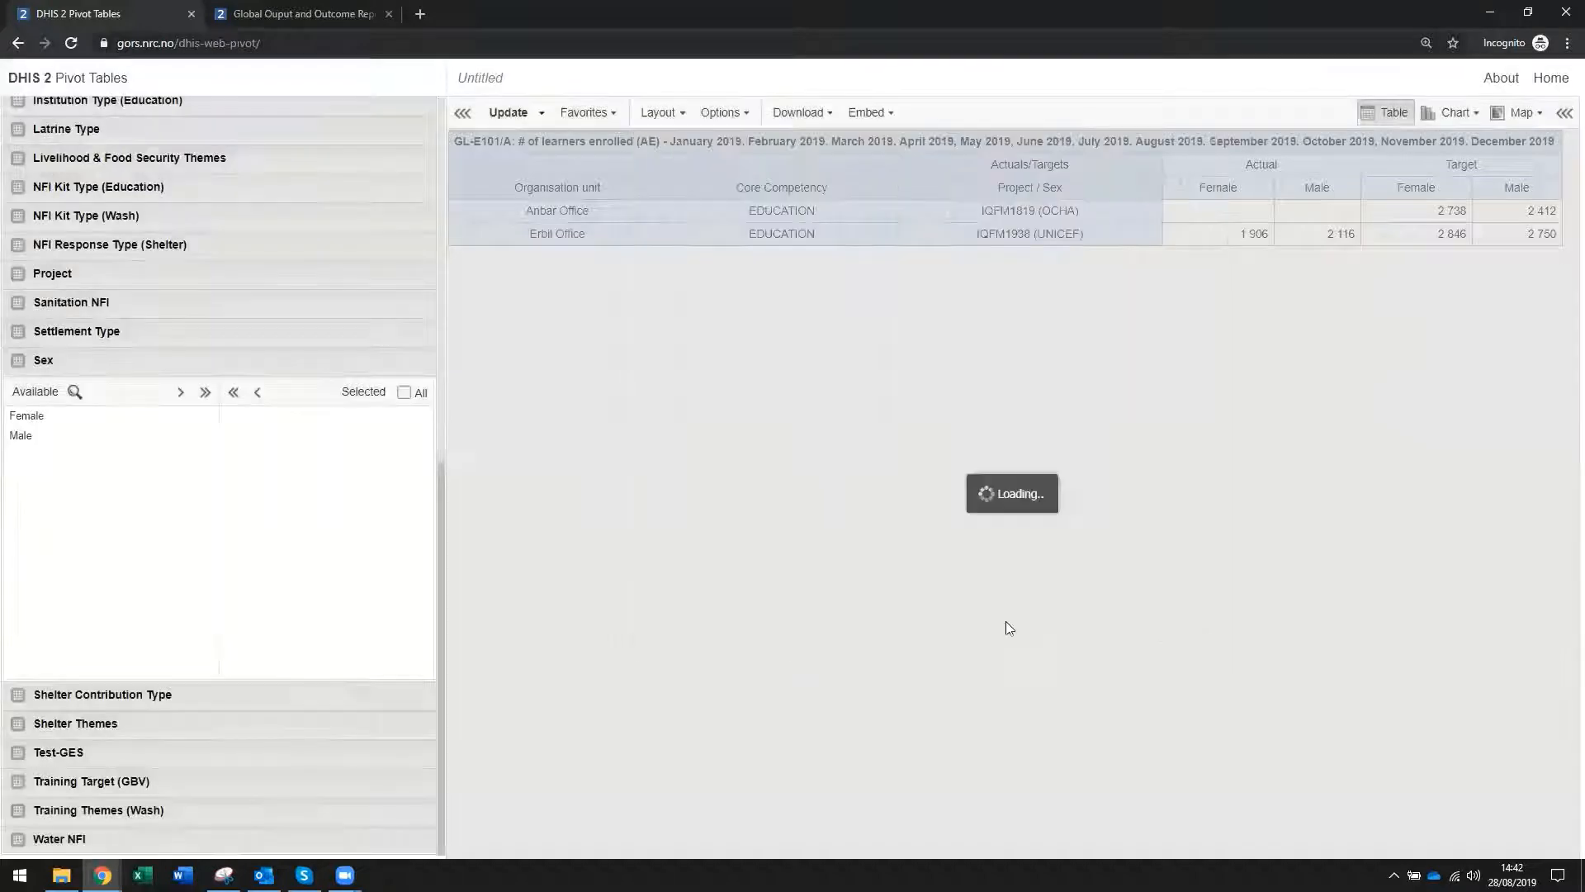
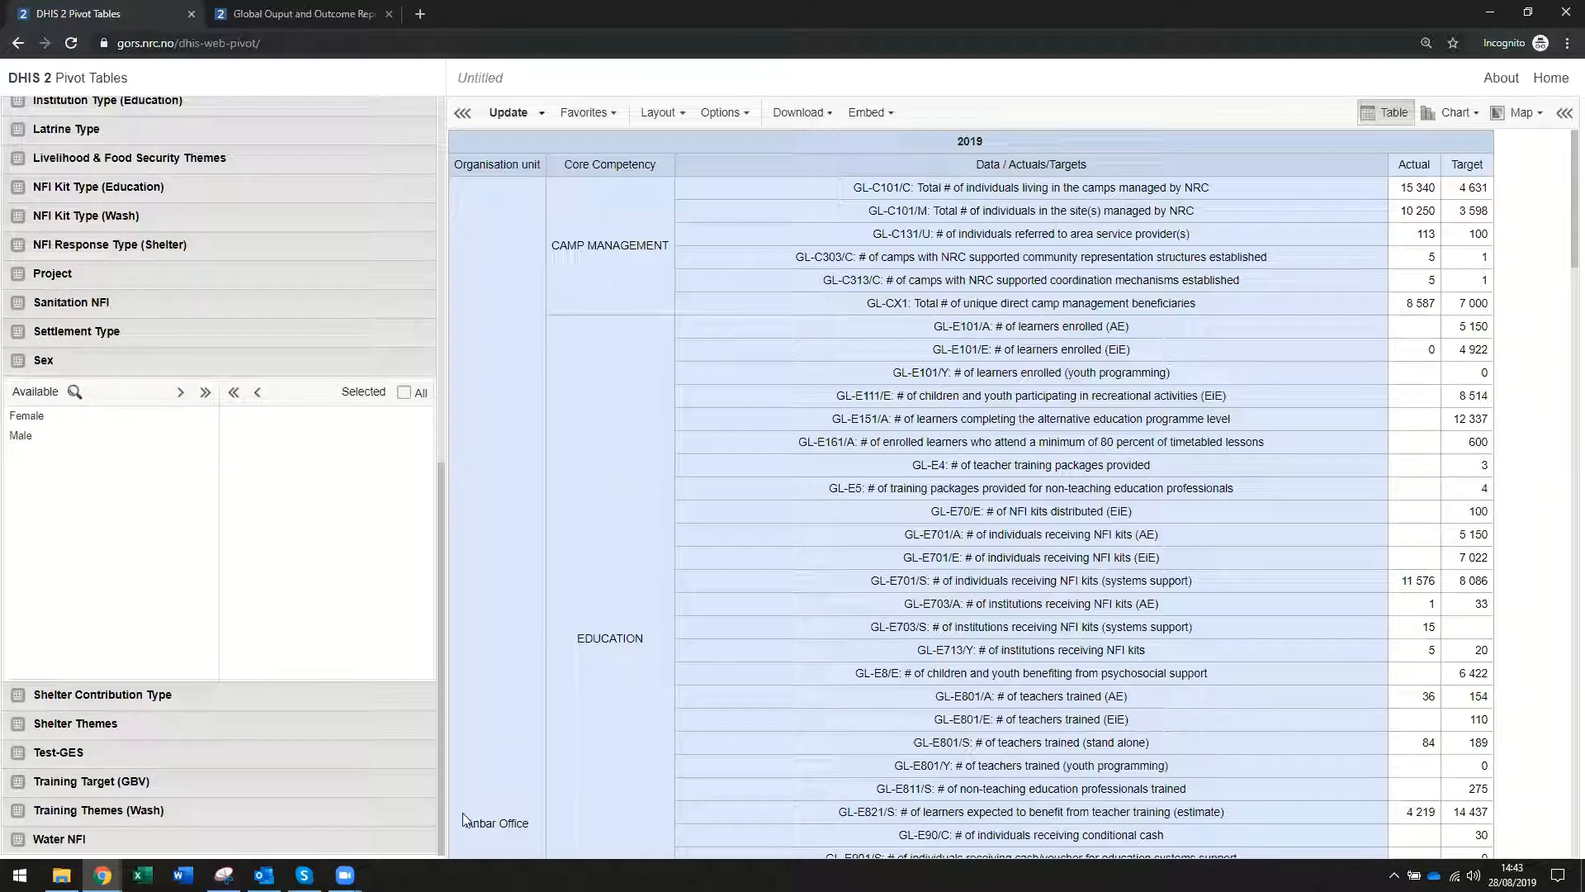
- Examine the actuals and targets of each Iraq office in the updated table and check the organisation unit selection
scroll(463, 820, "down", 3)
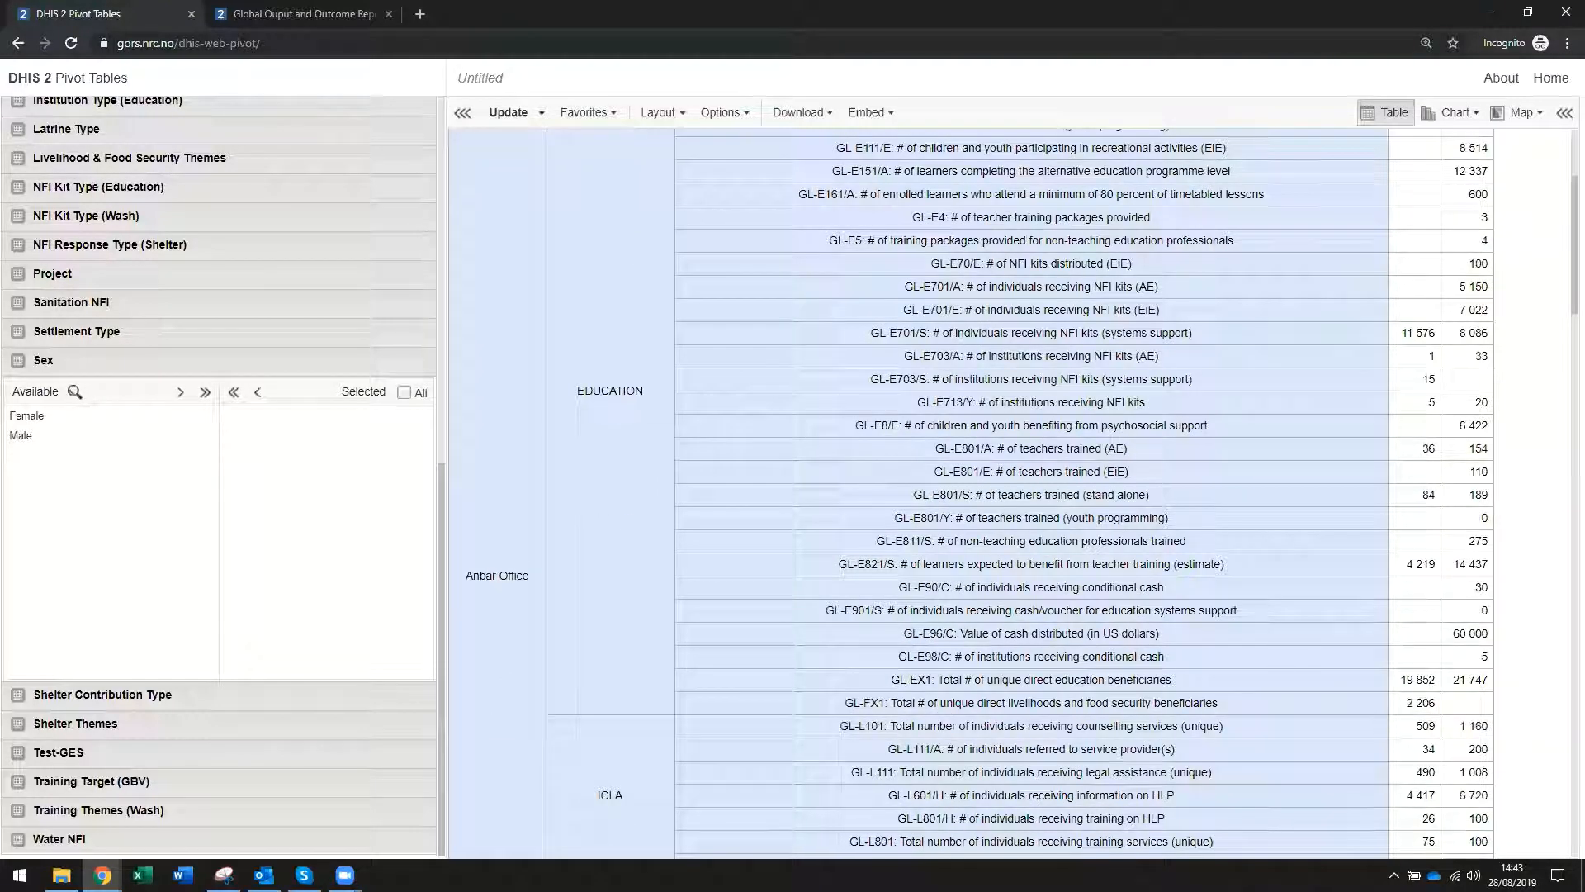
scroll(1213, 393, "up", 3)
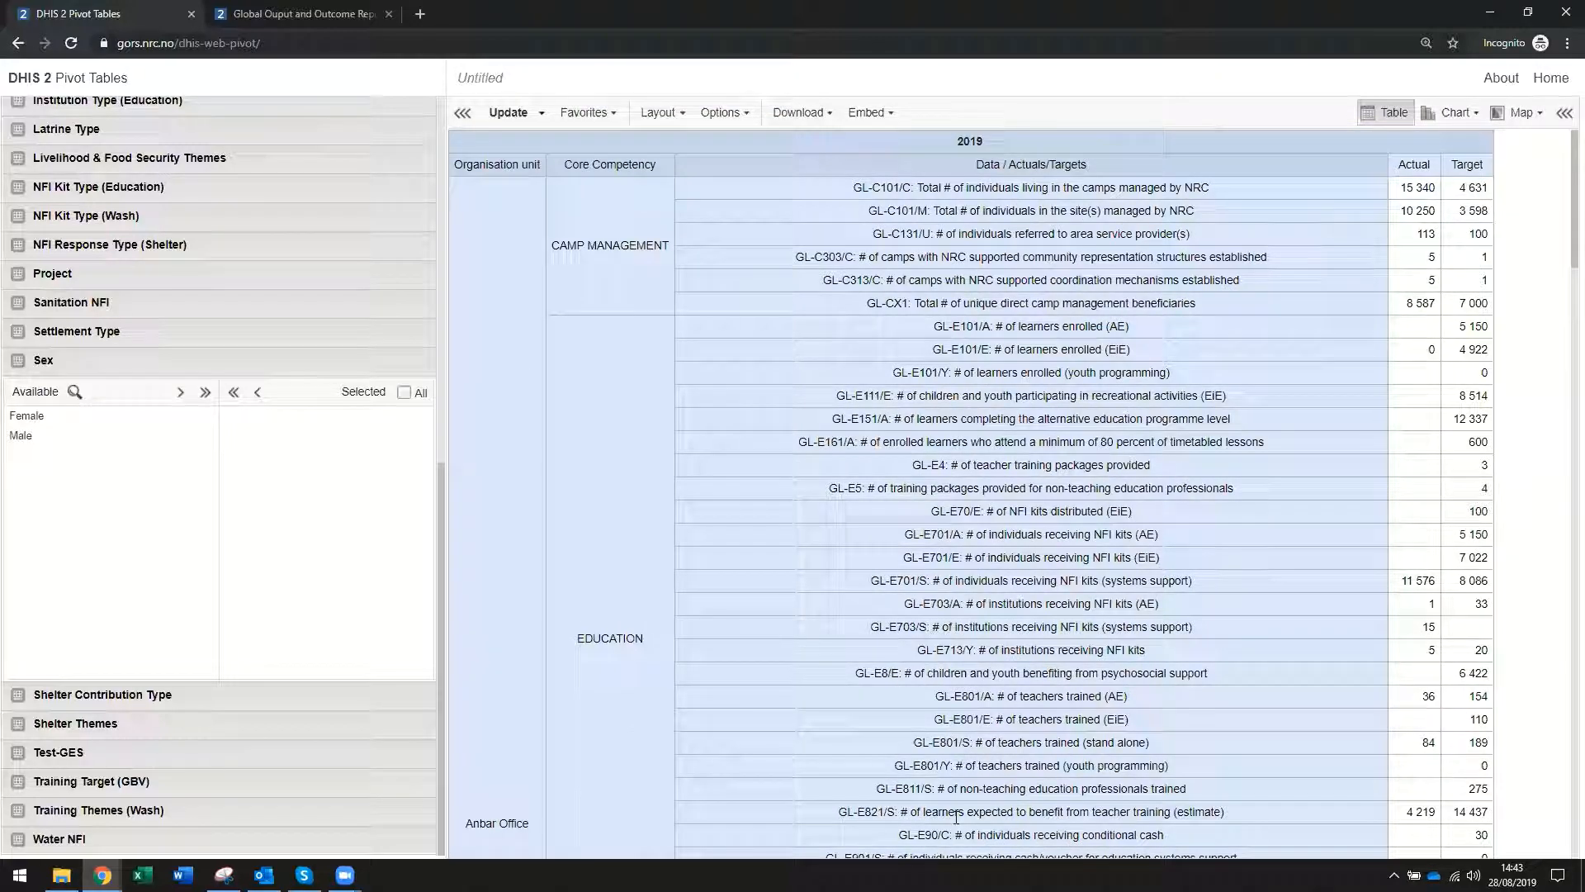
scroll(956, 817, "down", 20)
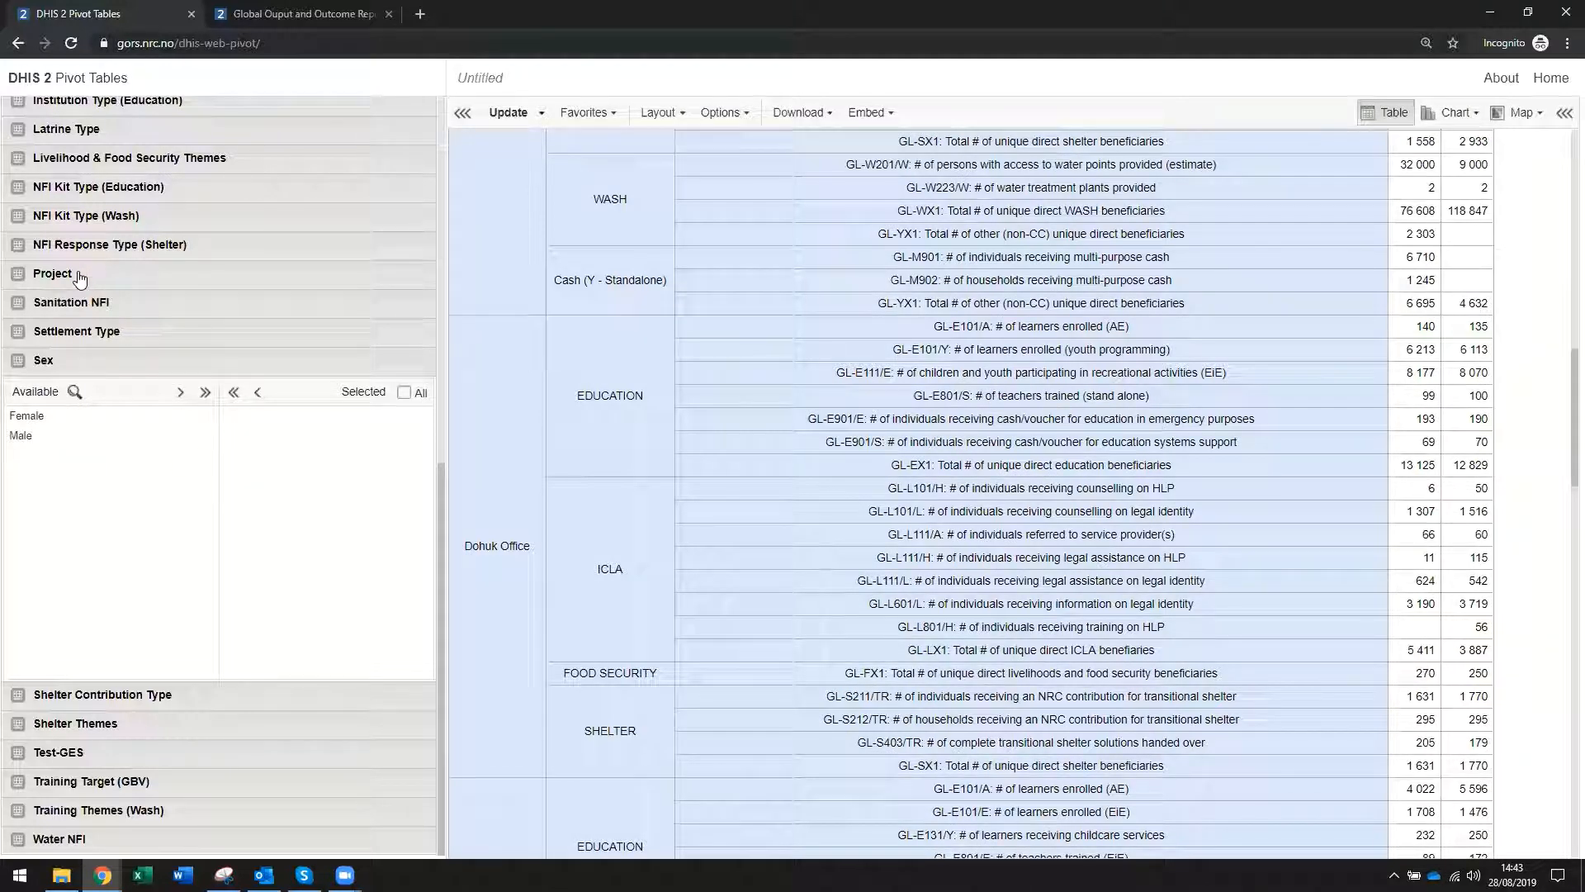
scroll(78, 278, "up", 10)
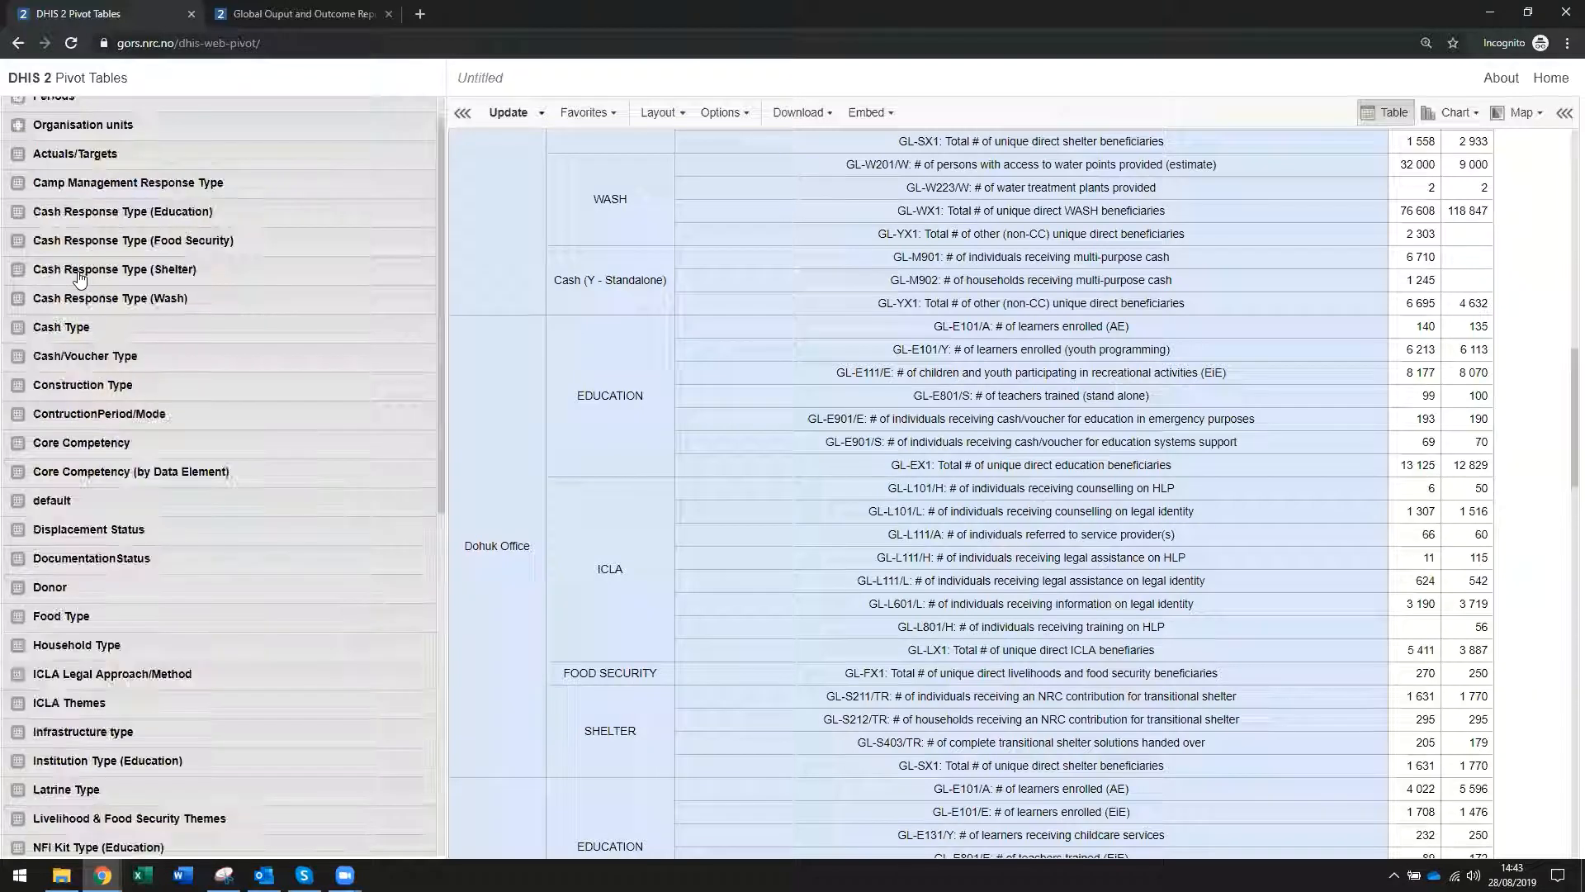
left_click(105, 165)
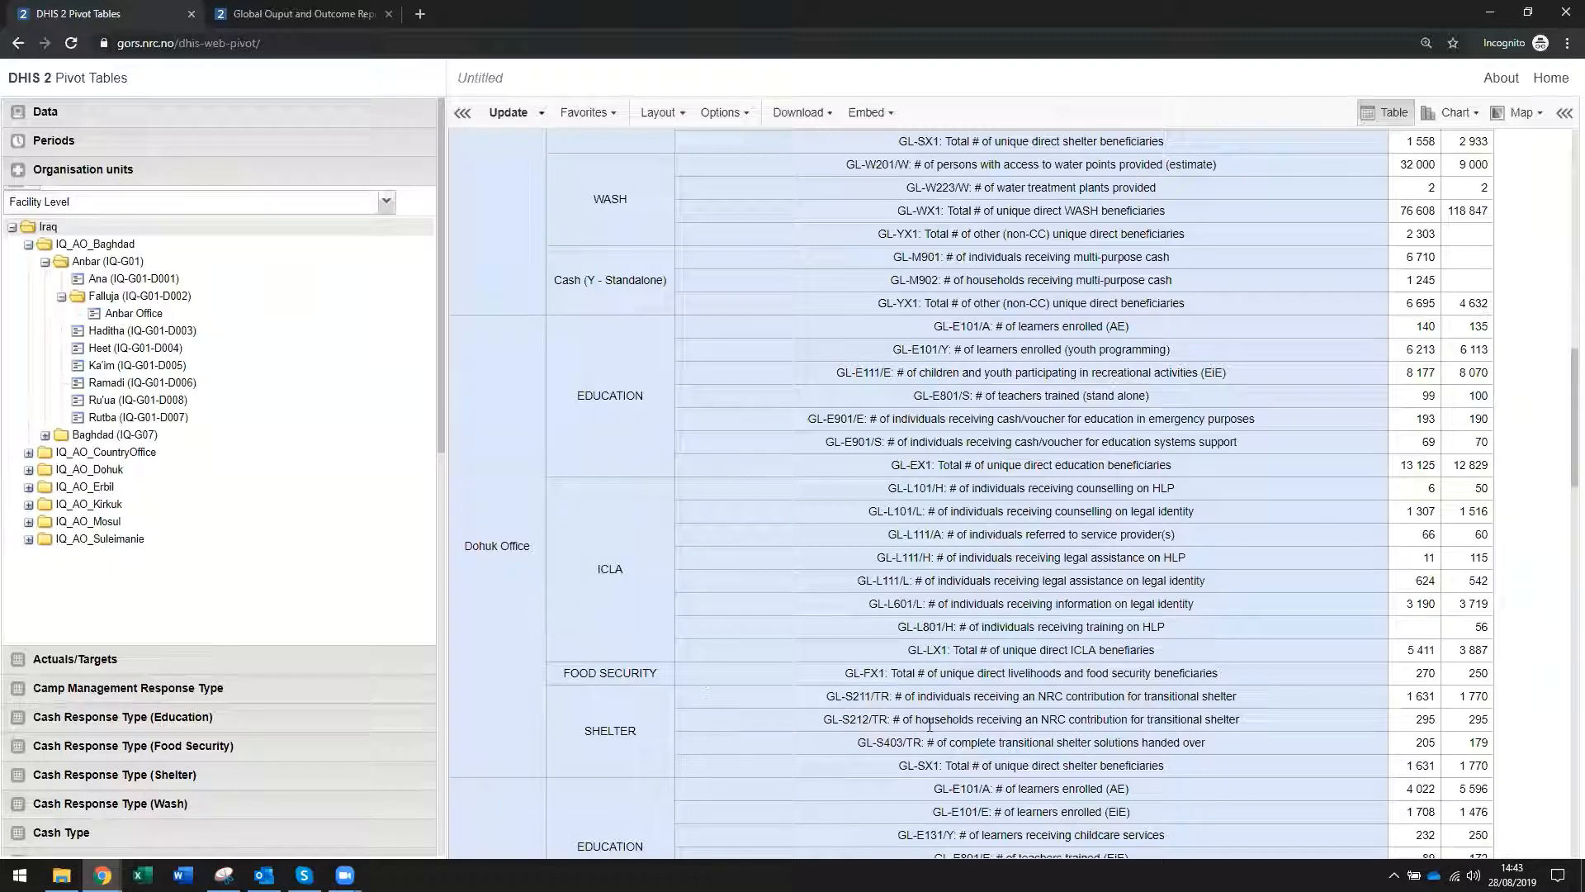
scroll(992, 715, "down", 3)
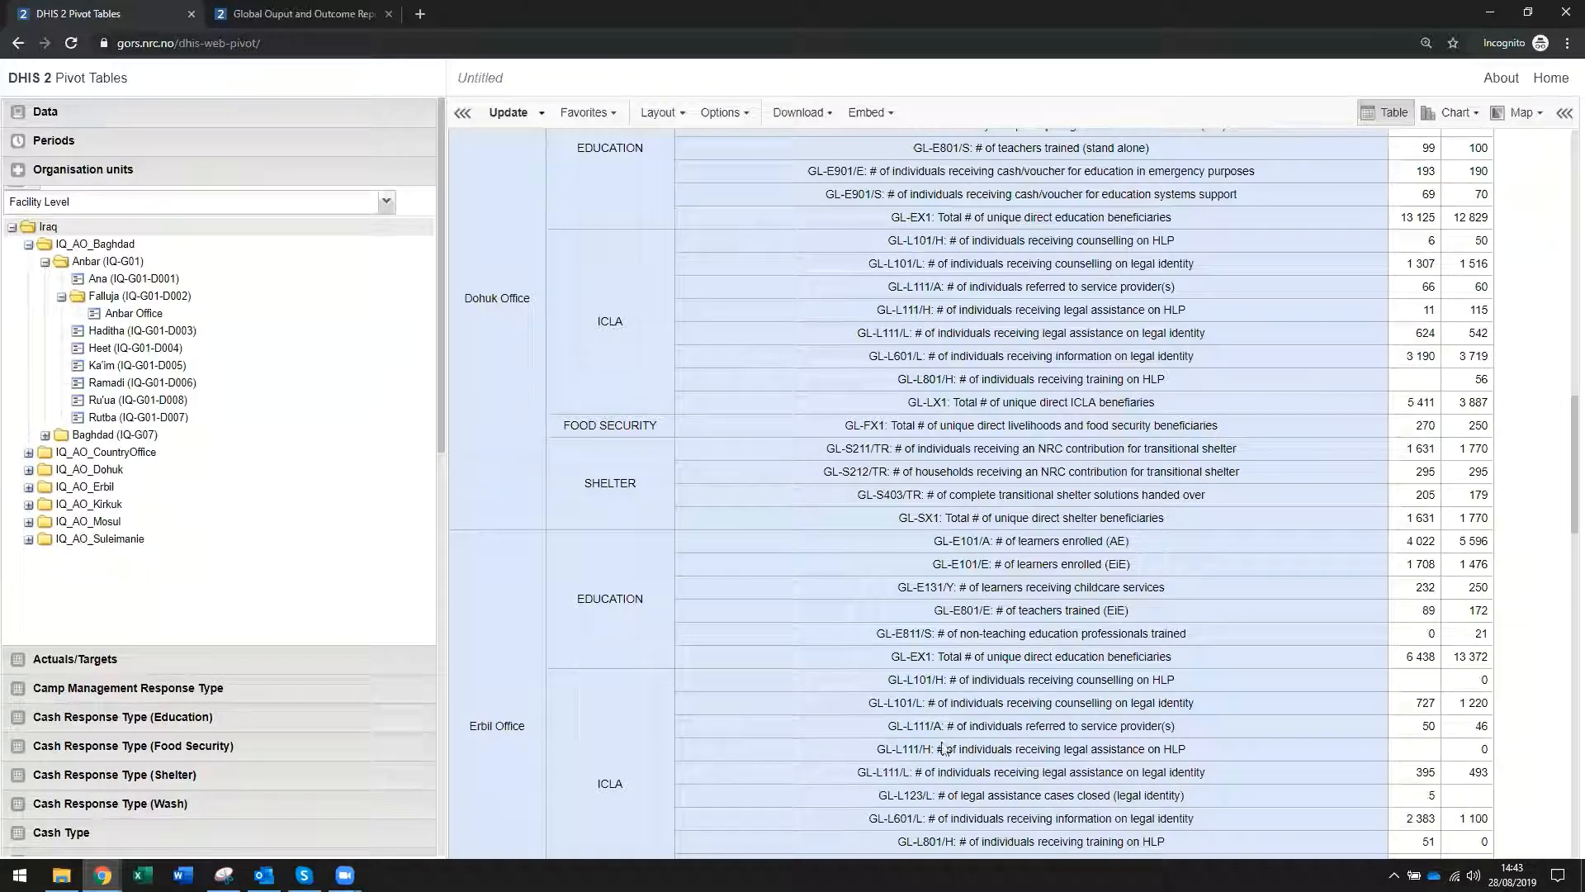
scroll(808, 735, "down", 6)
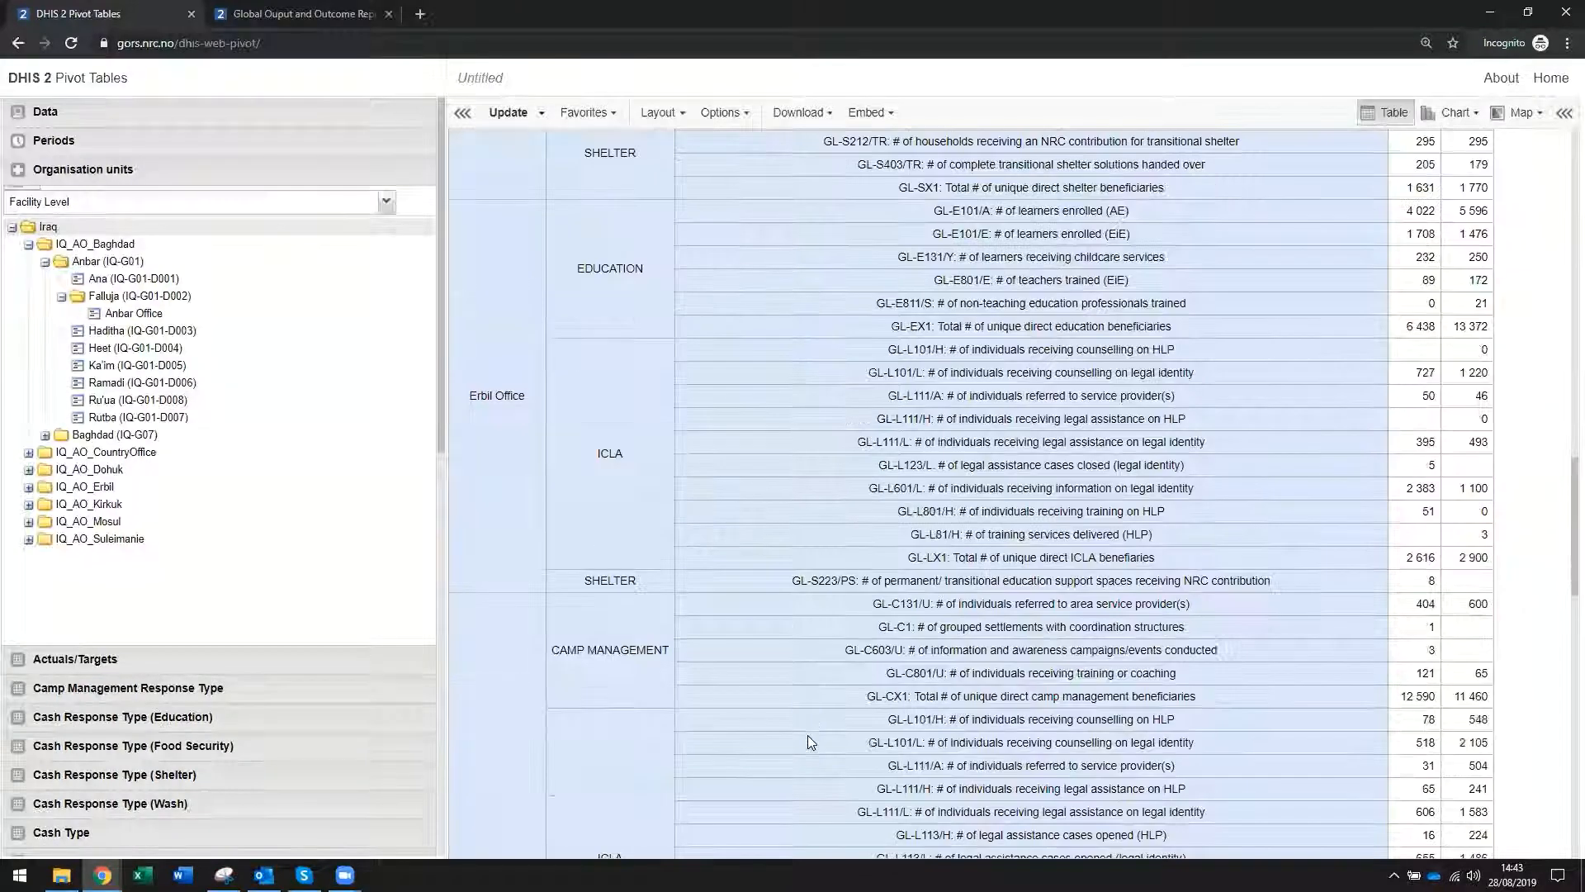
scroll(807, 734, "up", 10)
scroll(807, 741, "up", 10)
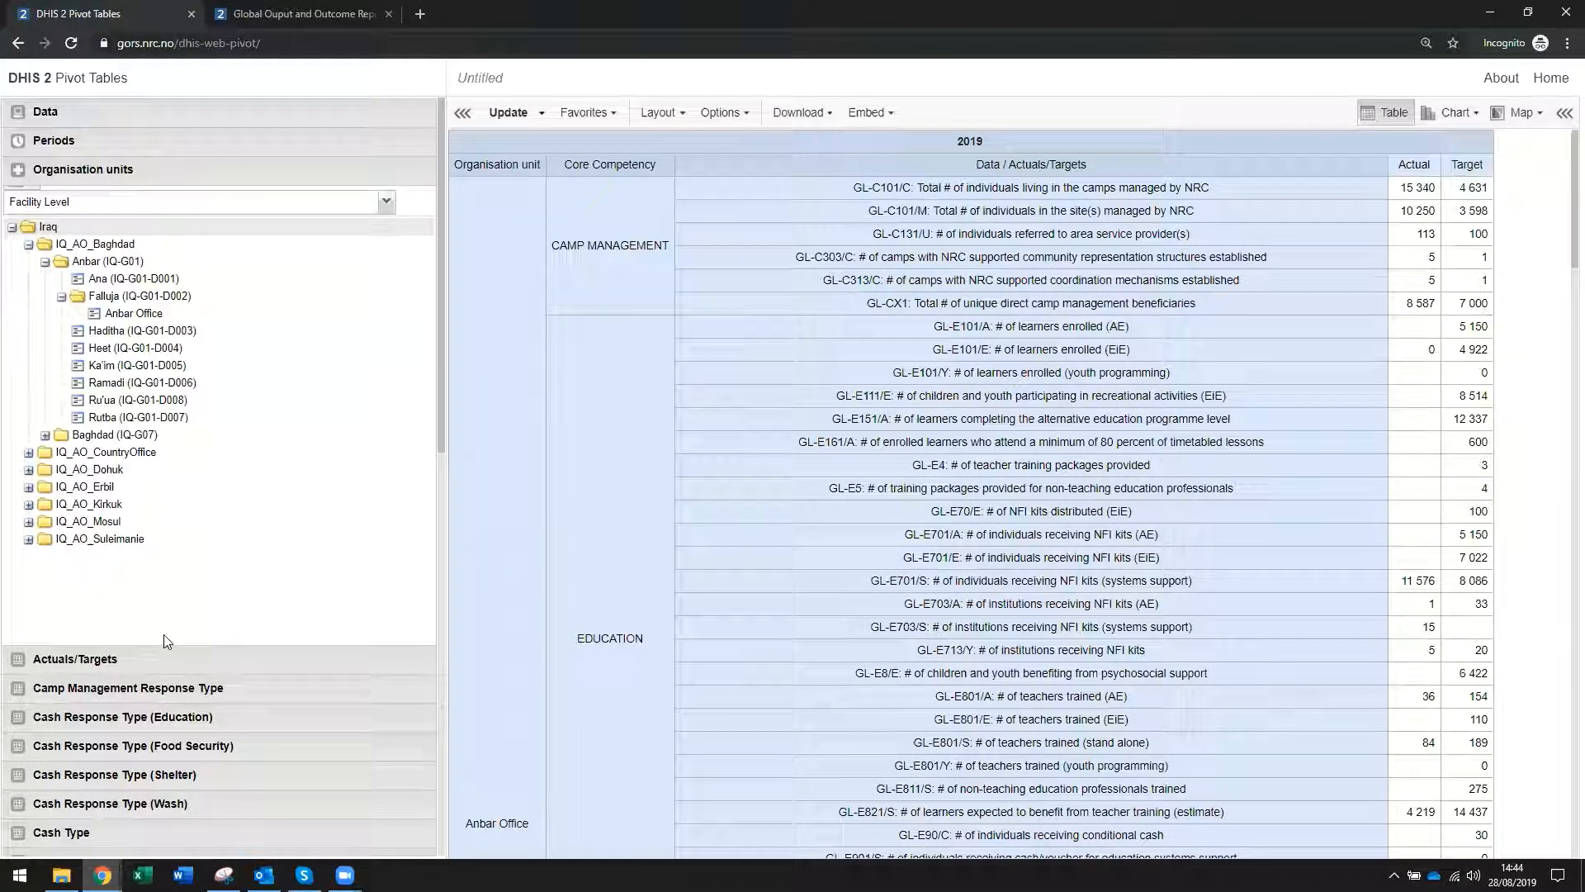
- Remove all selected Core Competency items, update the table and check the indicator rows per office
scroll(179, 598, "down", 2)
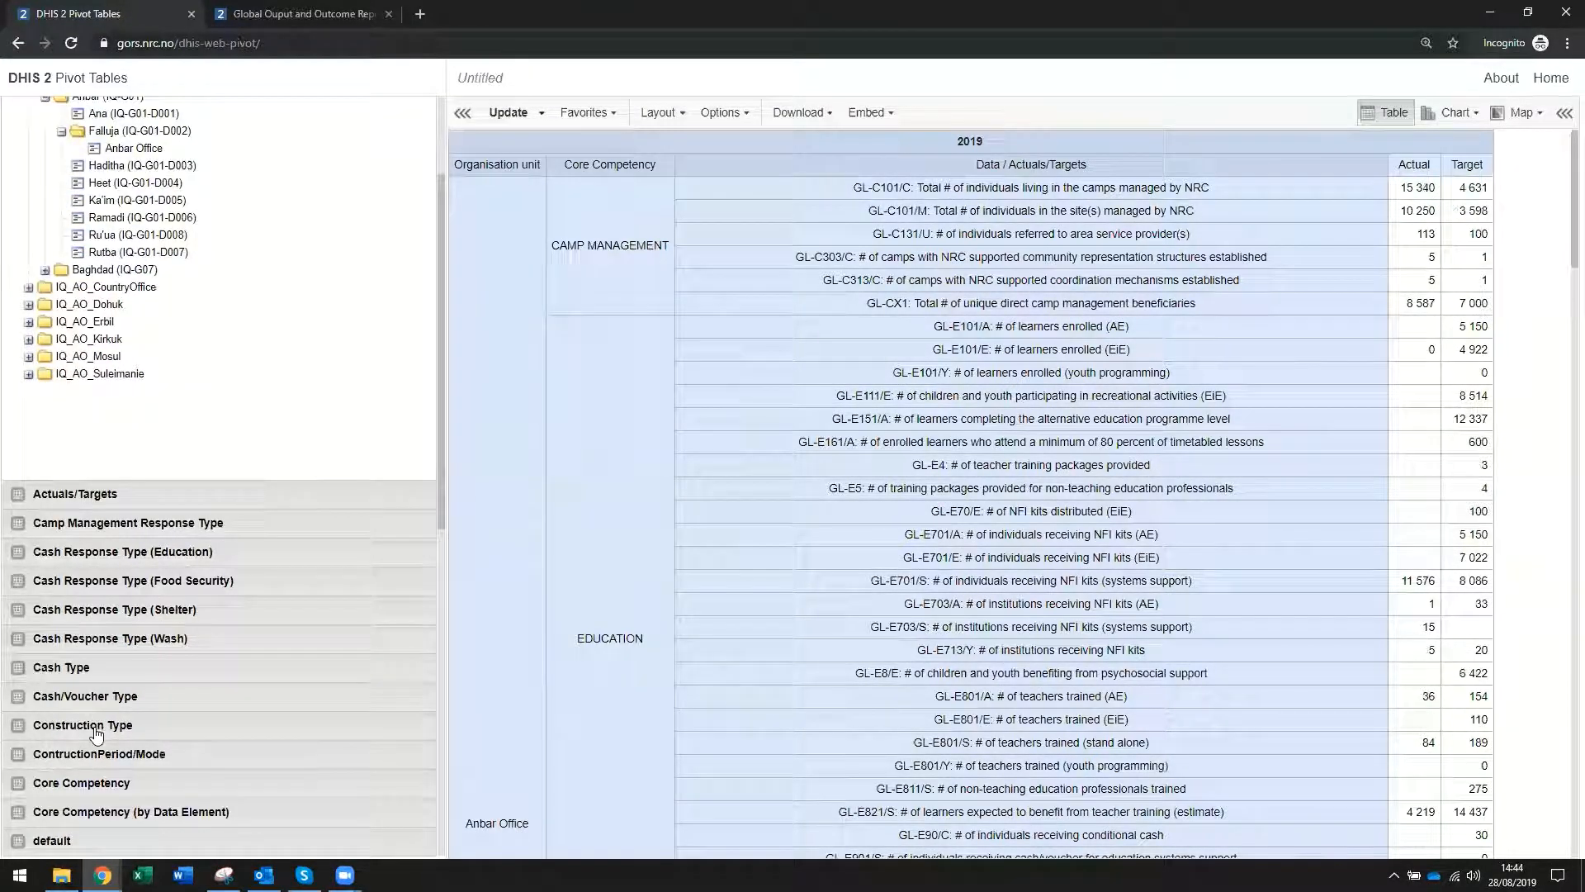
left_click(78, 784)
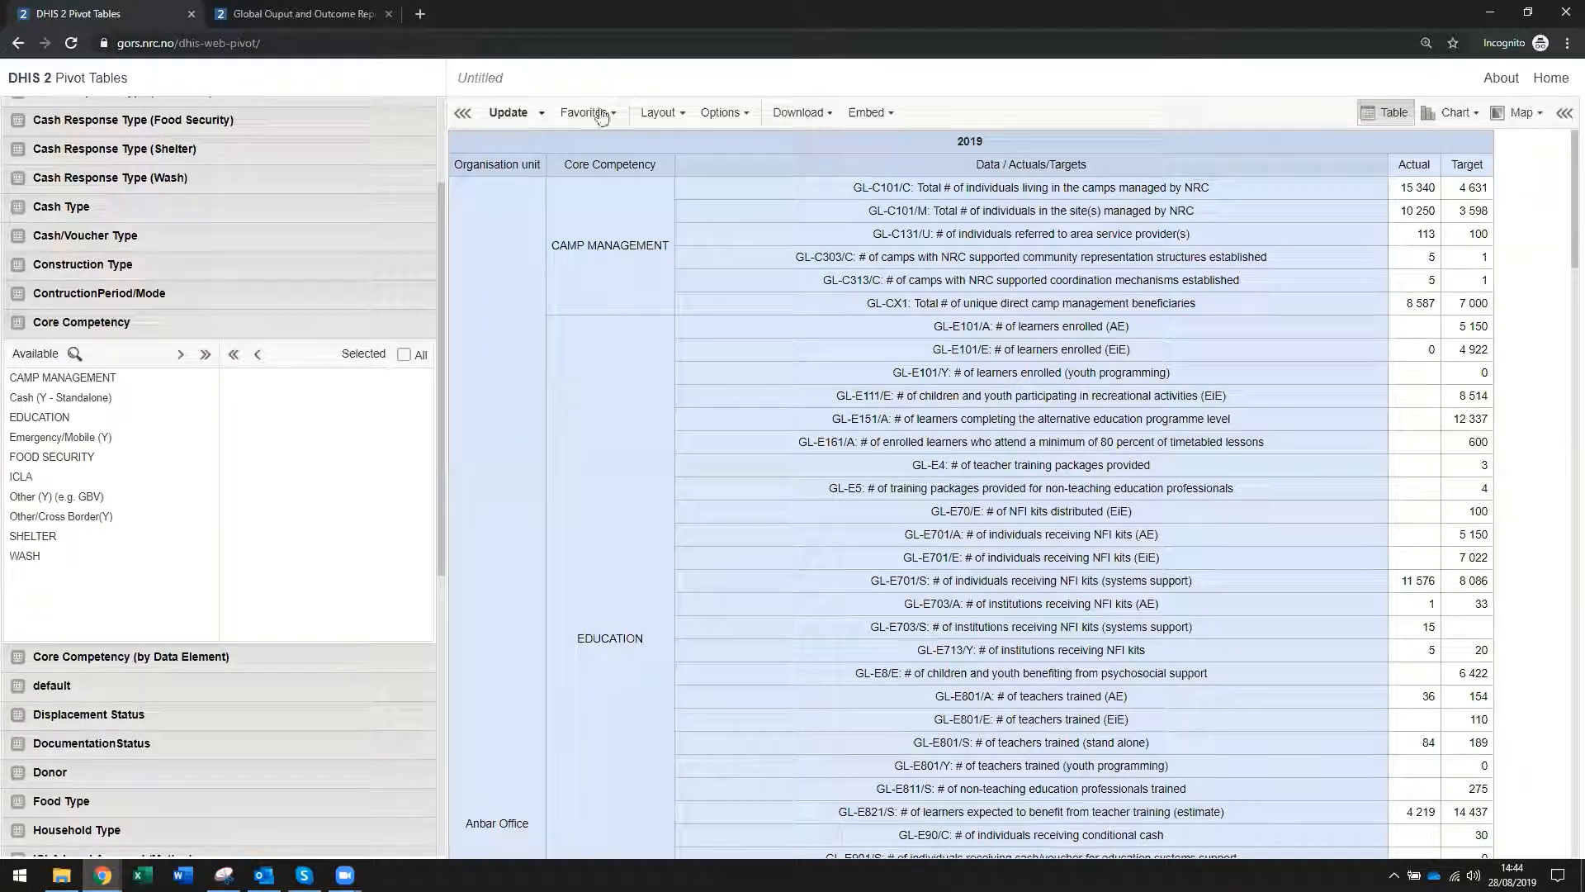
left_click(505, 113)
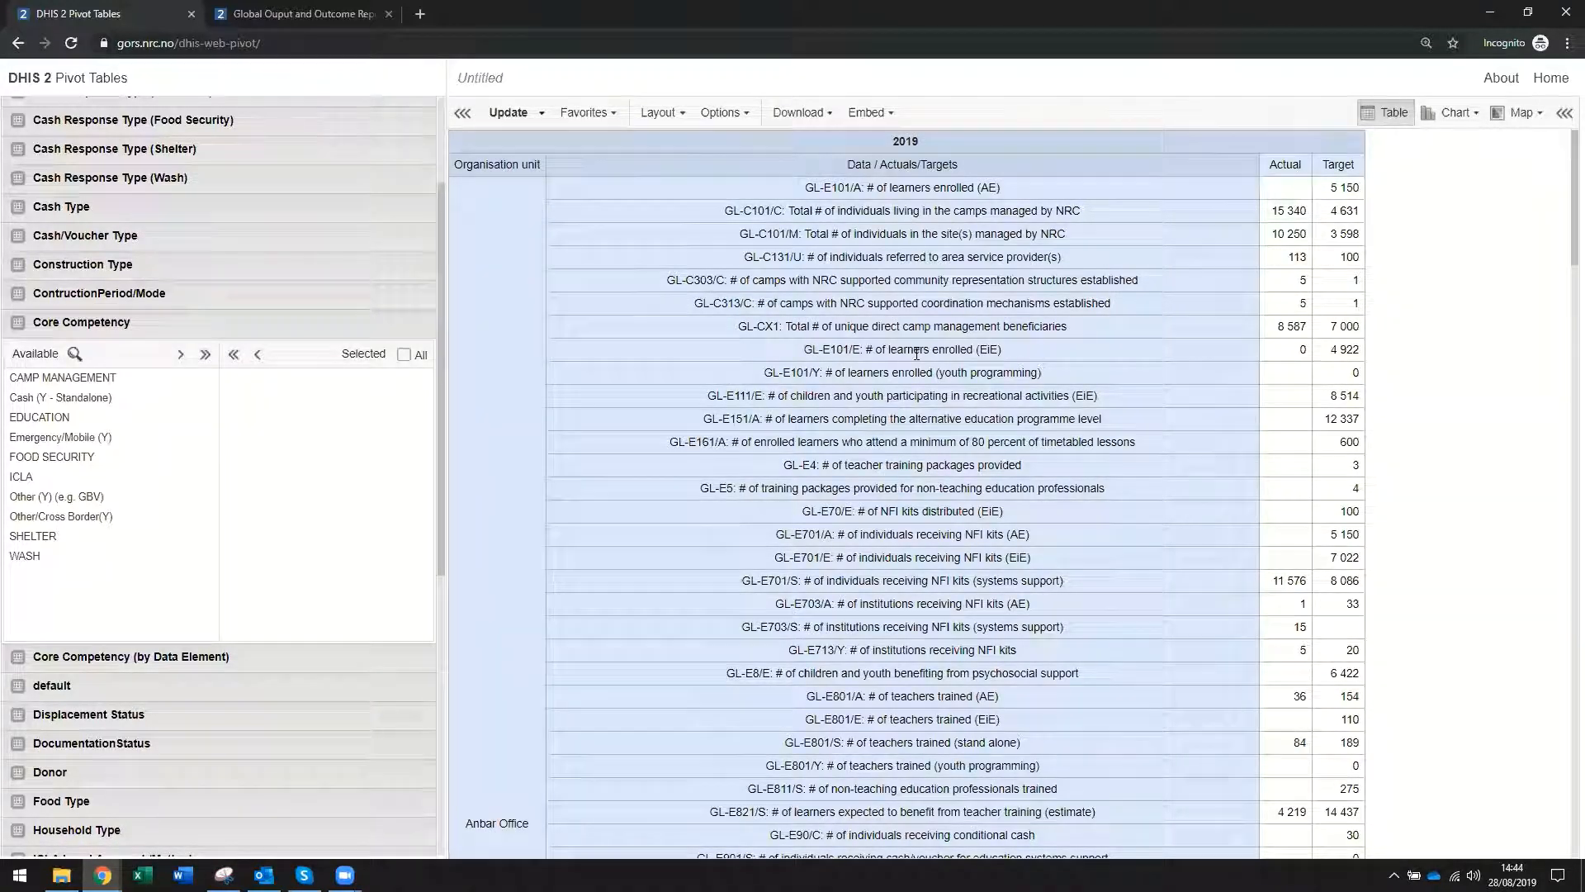
scroll(945, 410, "down", 15)
scroll(916, 361, "down", 15)
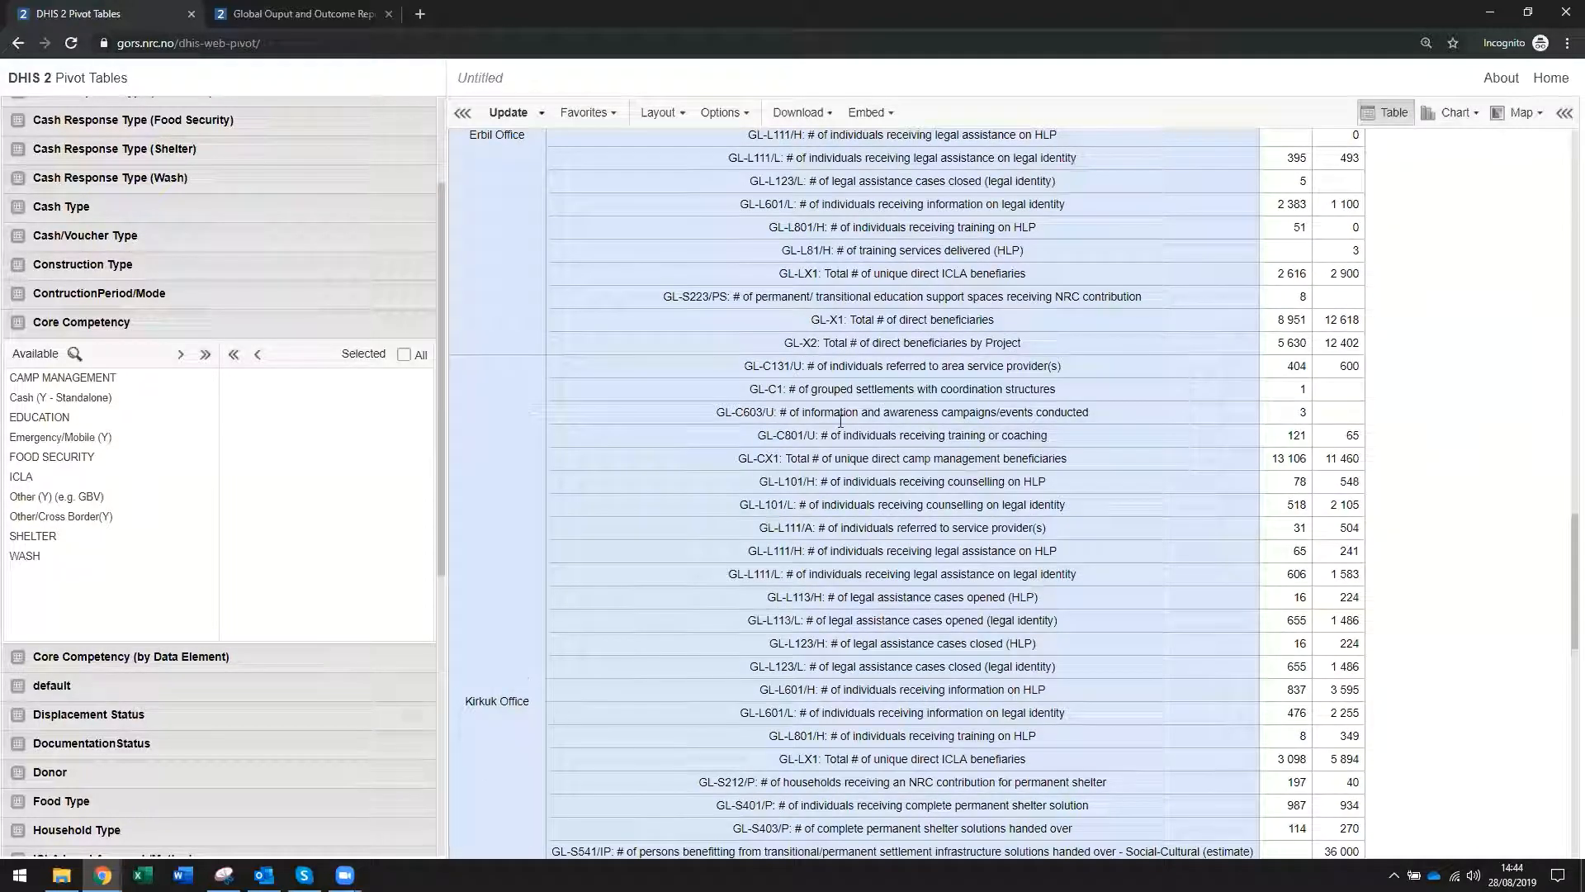
- Move Organisation units from the row dimensions to the column dimensions above Actuals/Targets and update the table
scroll(849, 444, "up", 20)
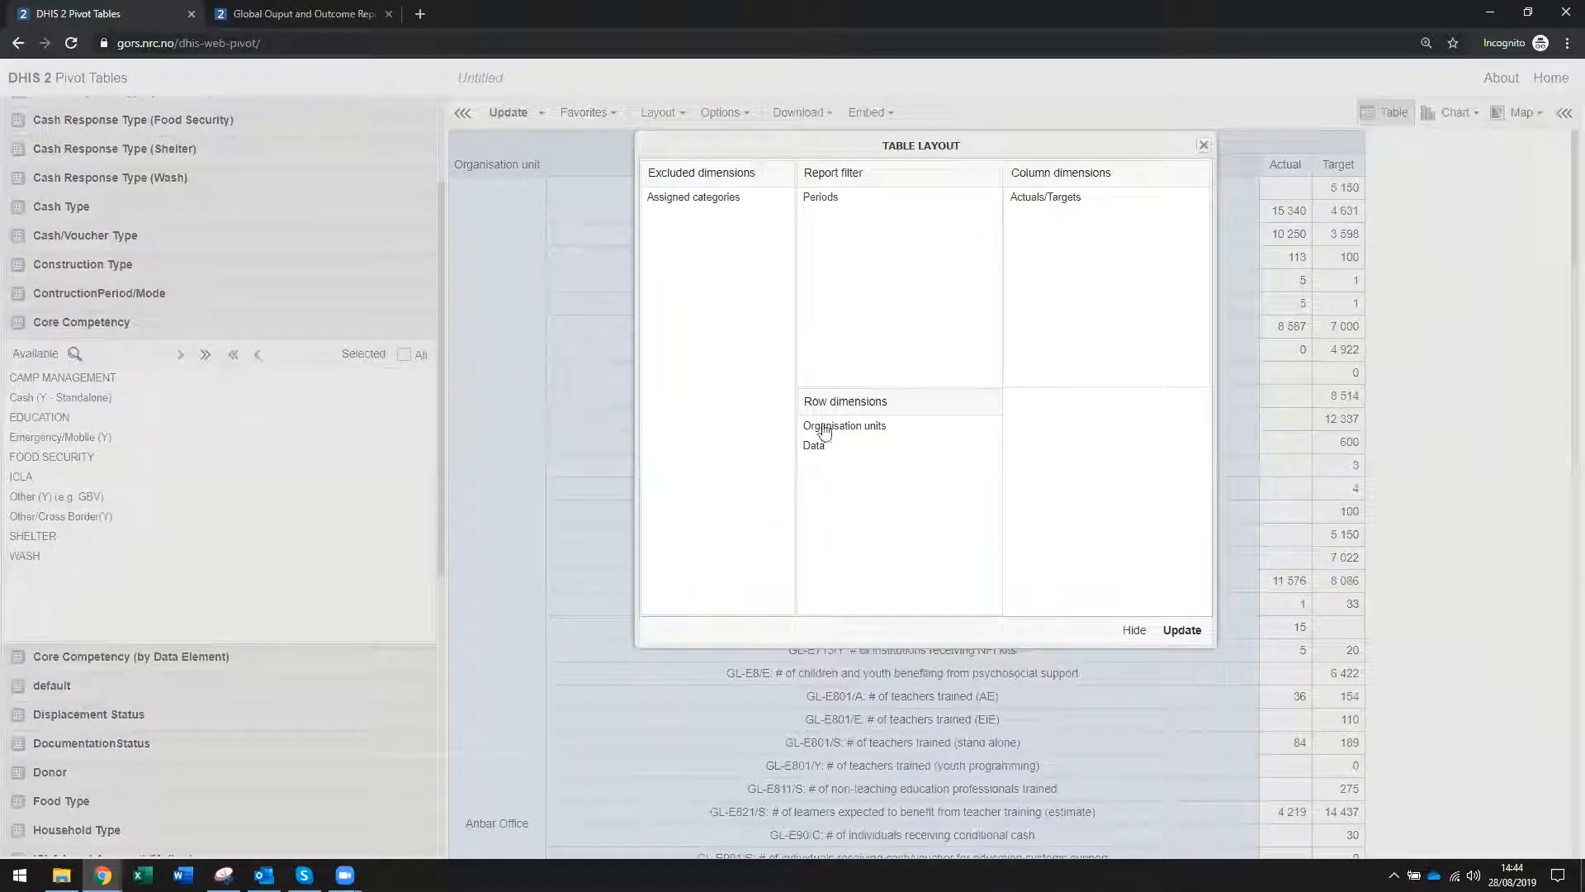
left_click_drag(878, 427, 1077, 200)
left_click(1182, 630)
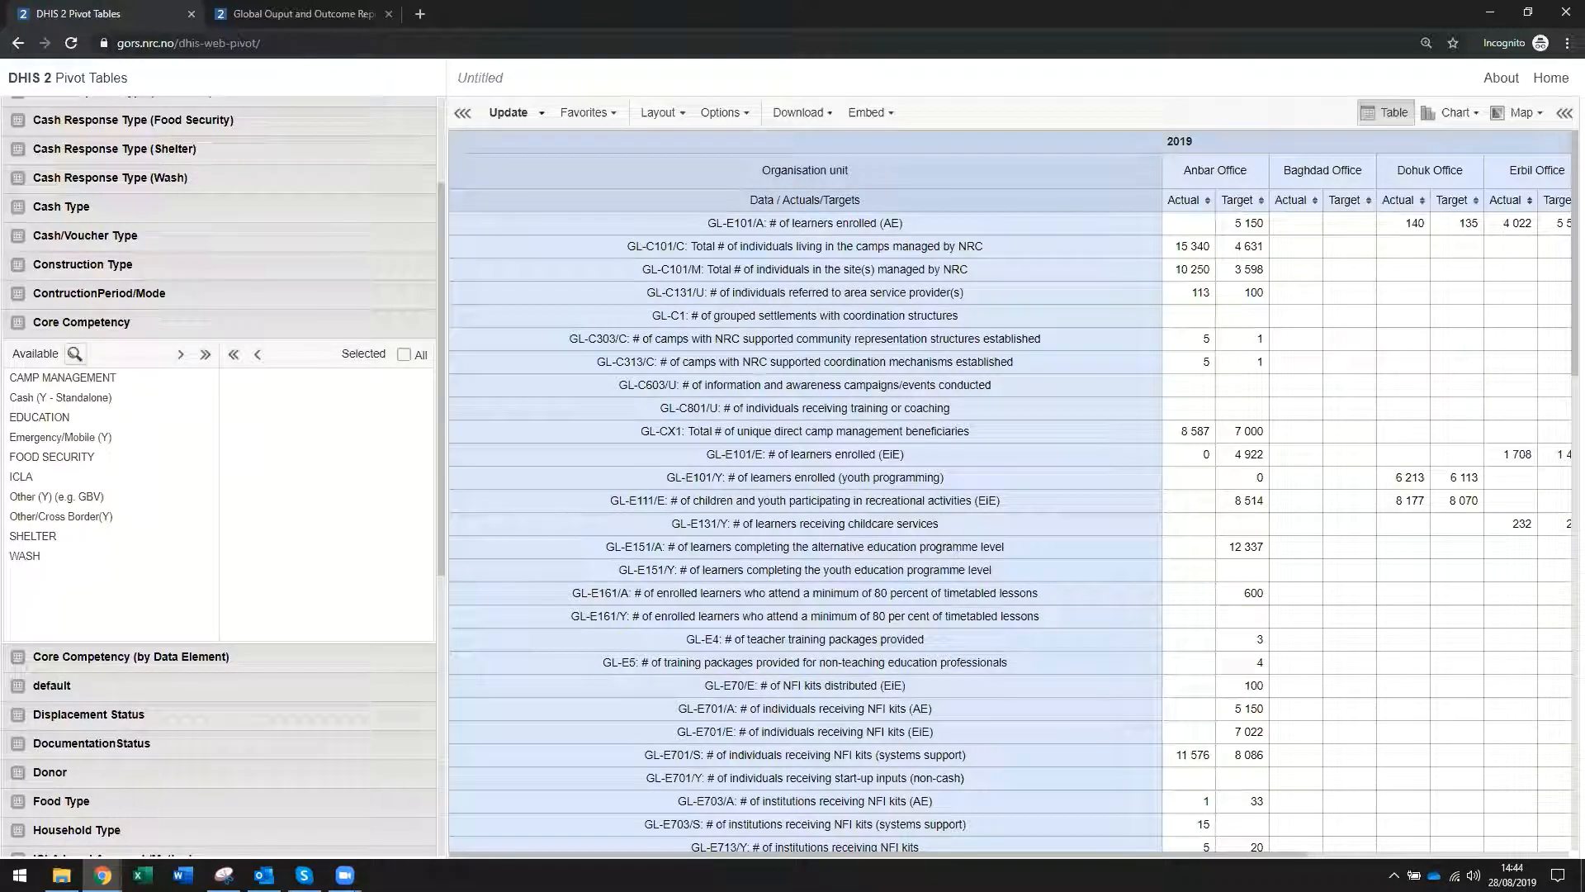
- Collapse the dimension selection area and examine the GL indicator rows across all office columns, including litres of water delivered via water trucking
left_click(463, 116)
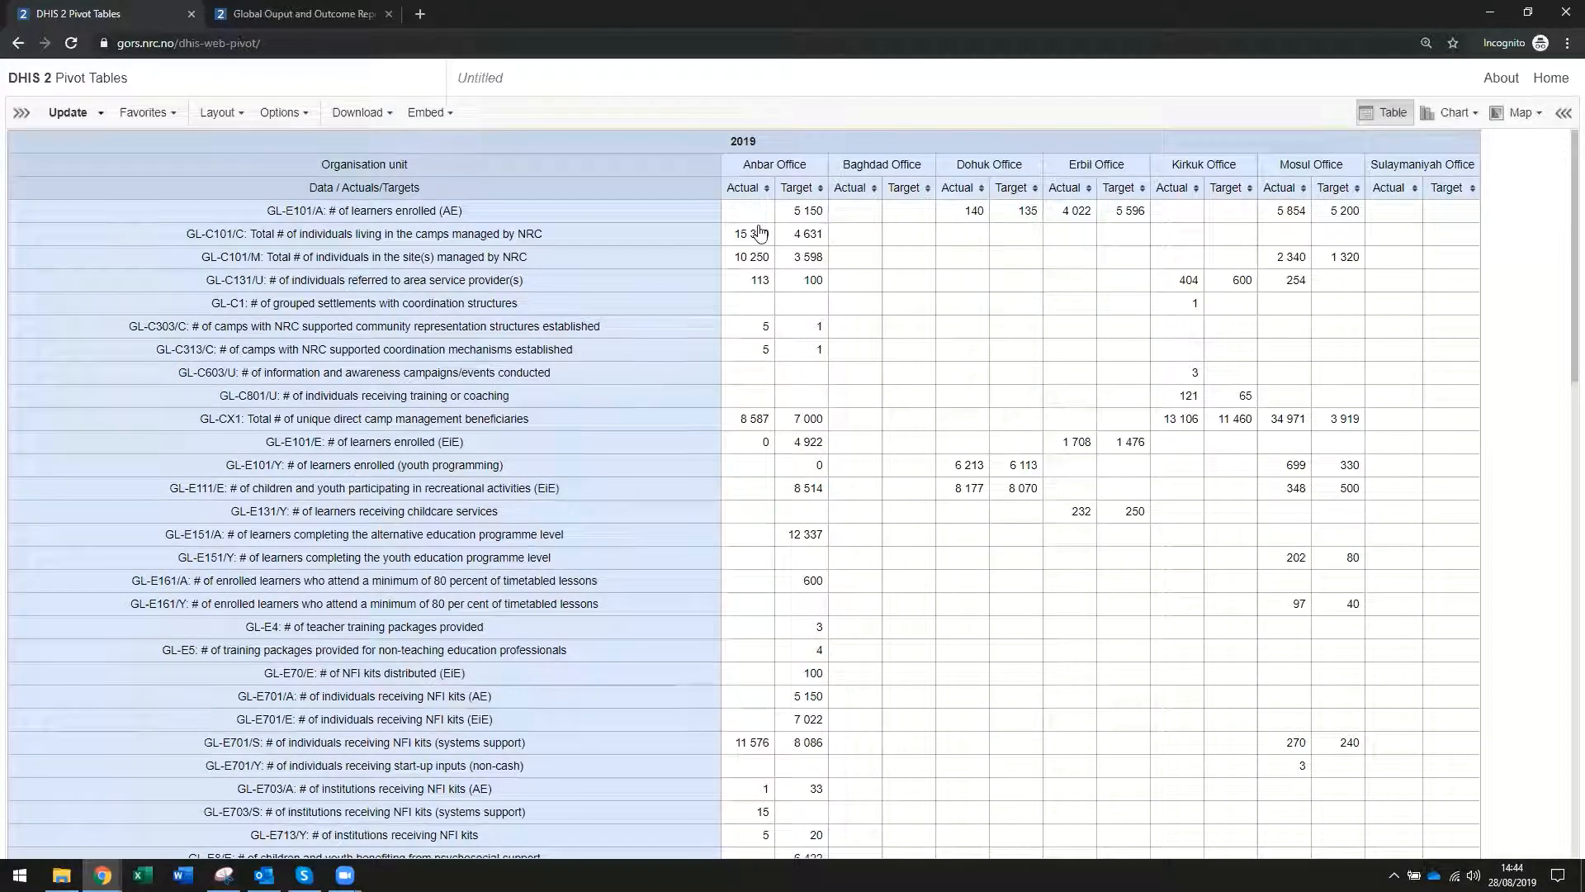
scroll(854, 532, "down", 5)
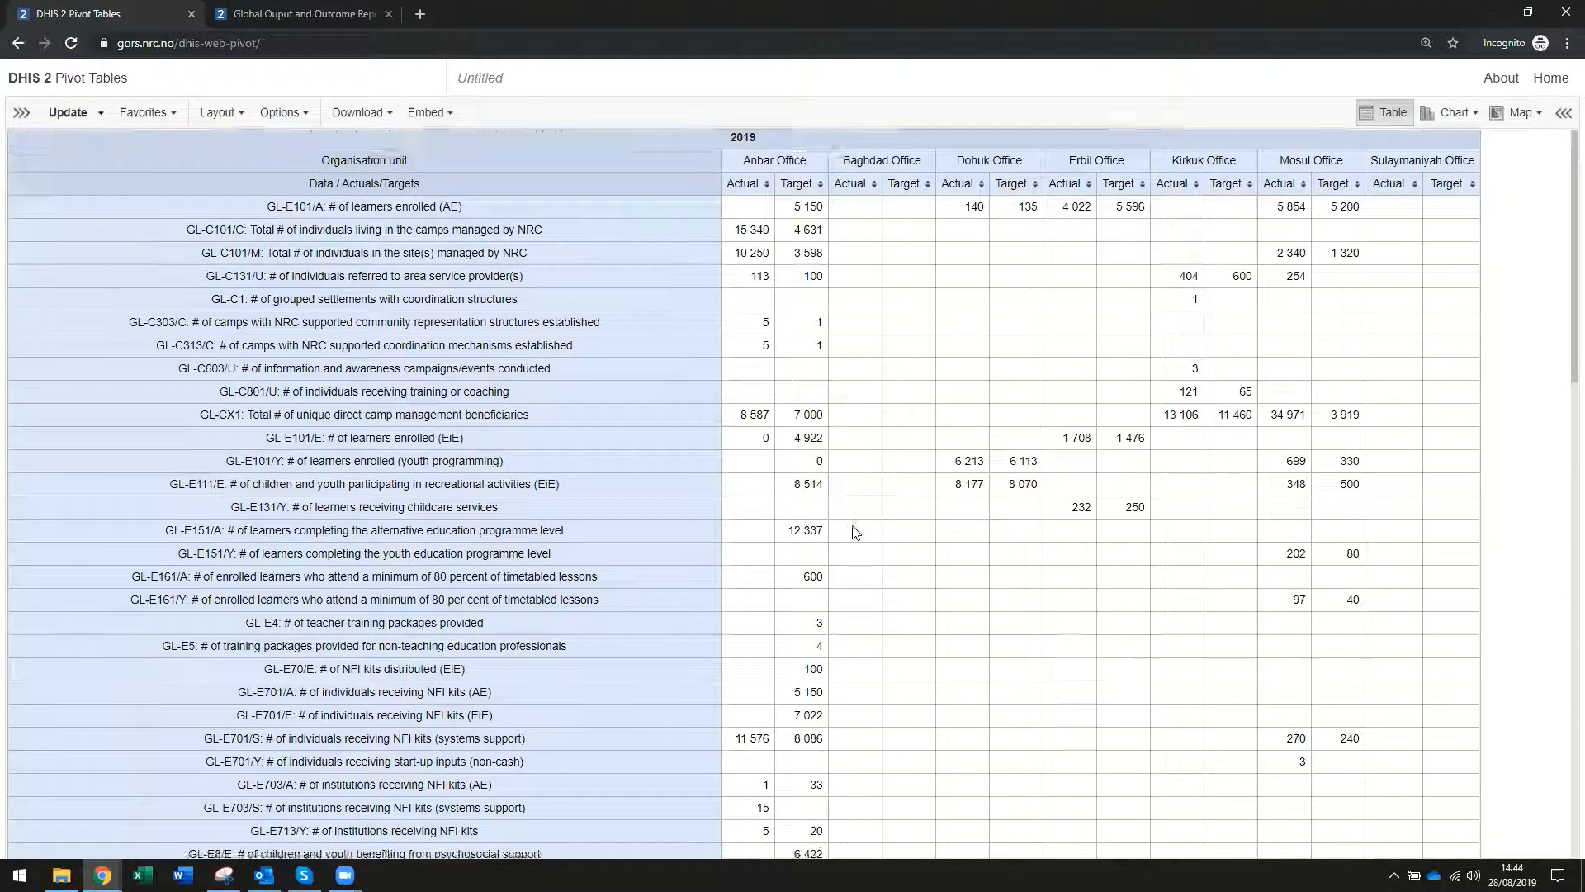
scroll(854, 532, "down", 5)
scroll(855, 532, "up", 10)
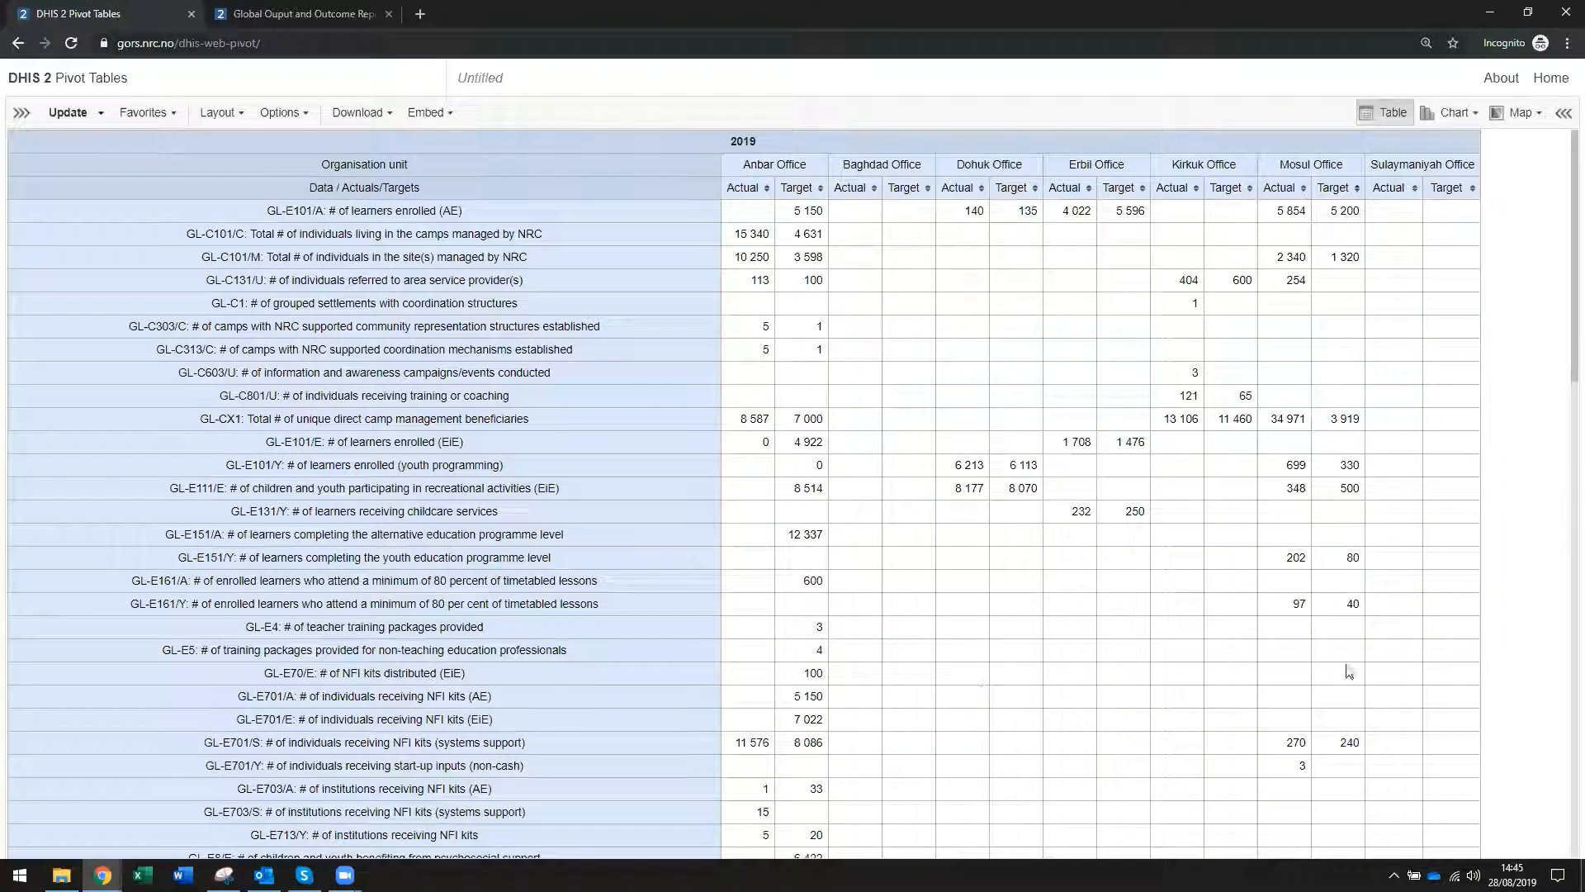
scroll(1110, 662, "down", 15)
scroll(1107, 659, "down", 5)
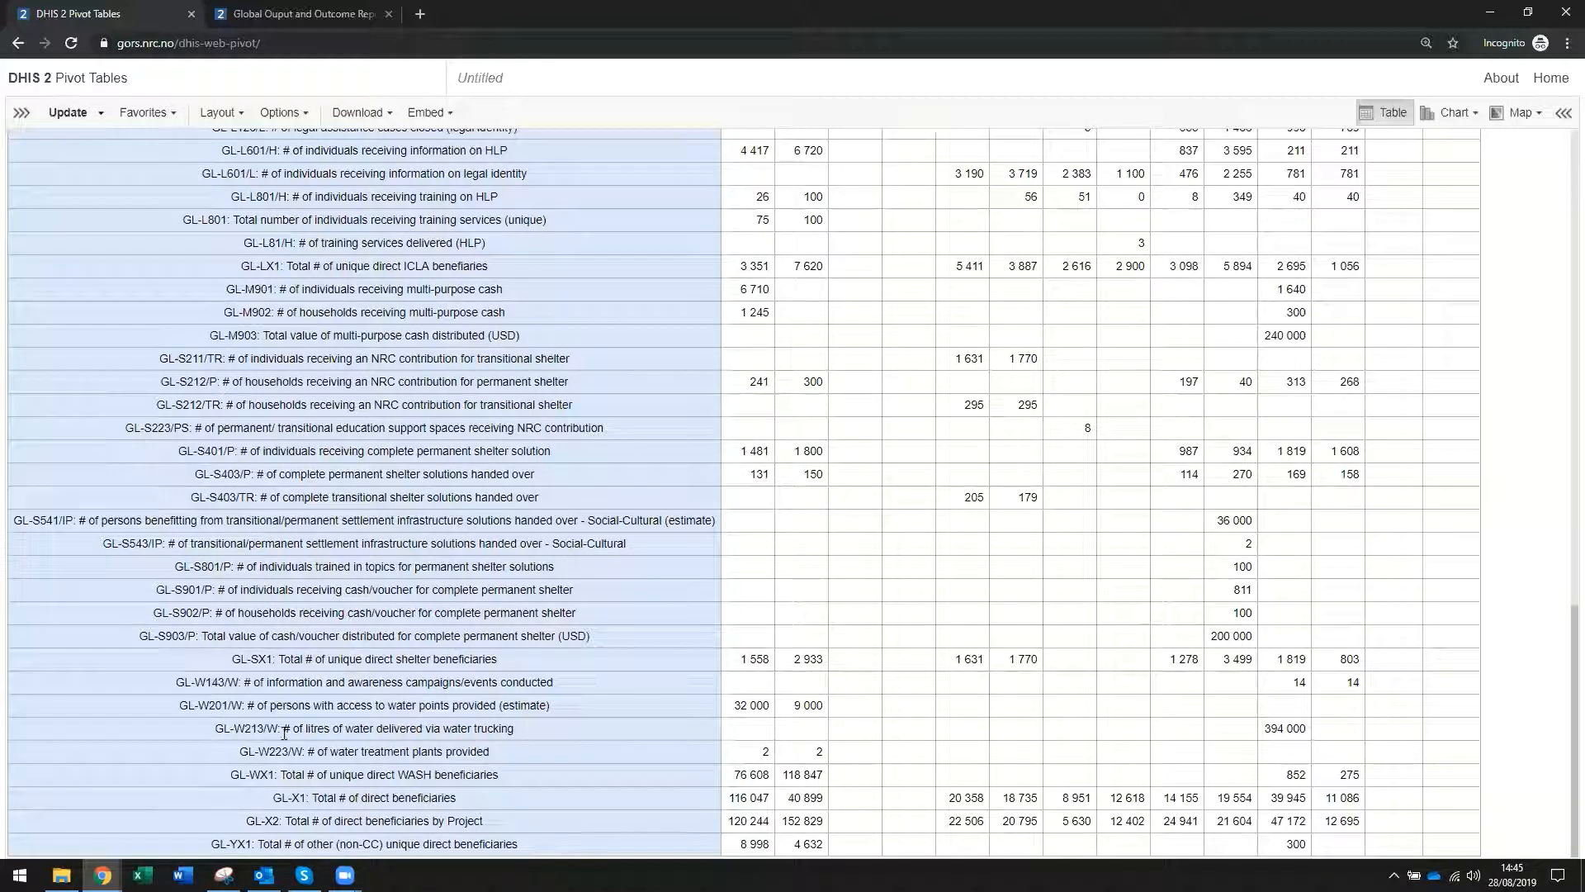
left_click_drag(418, 727, 558, 725)
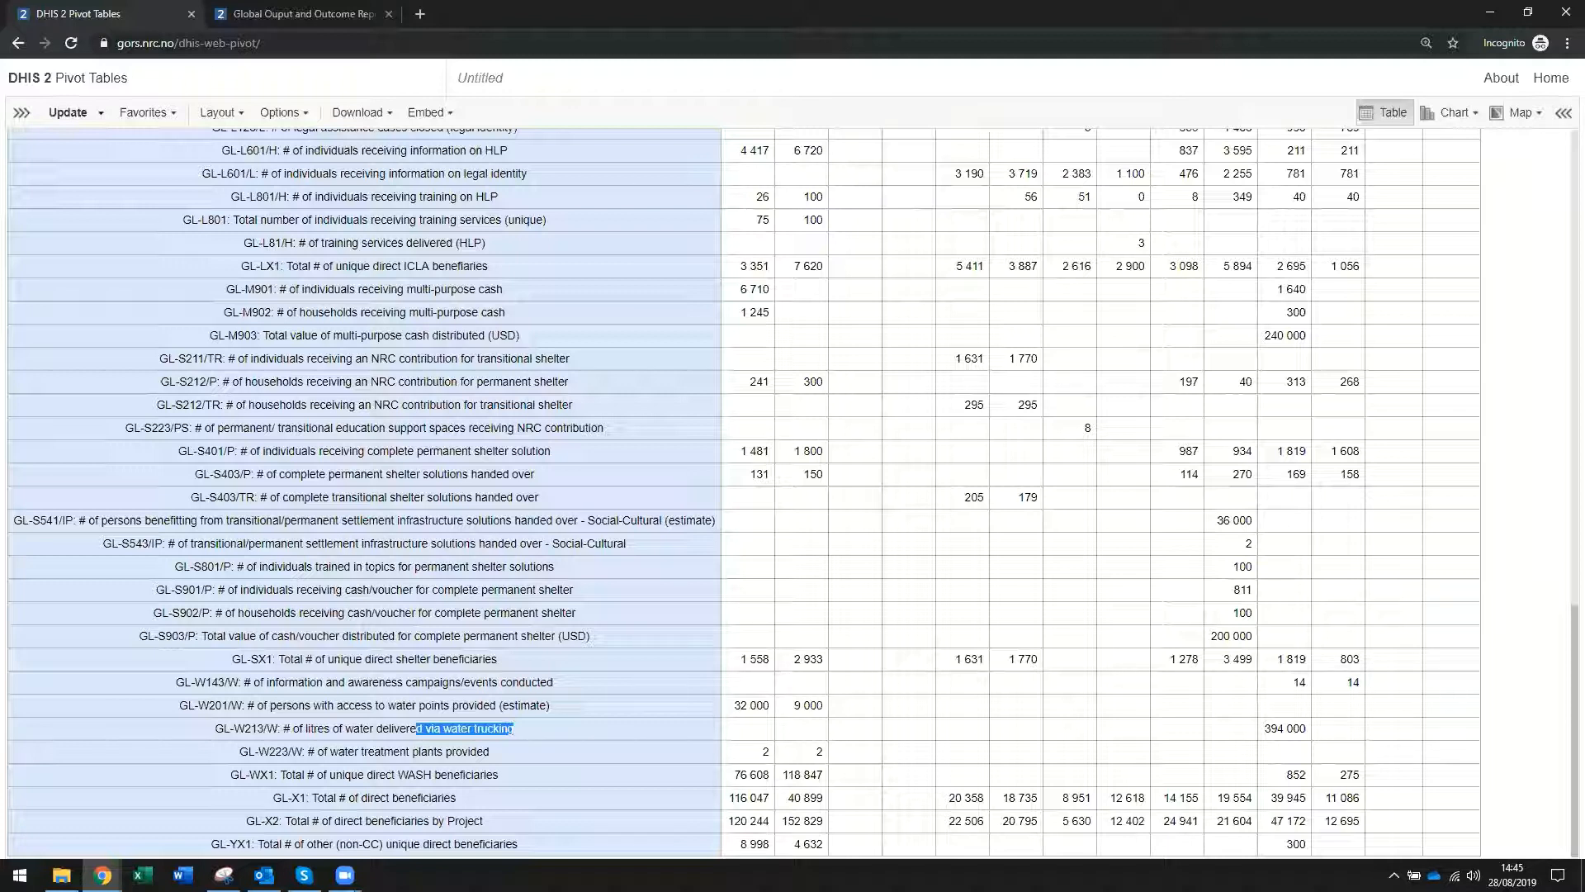
scroll(208, 200, "up", 9)
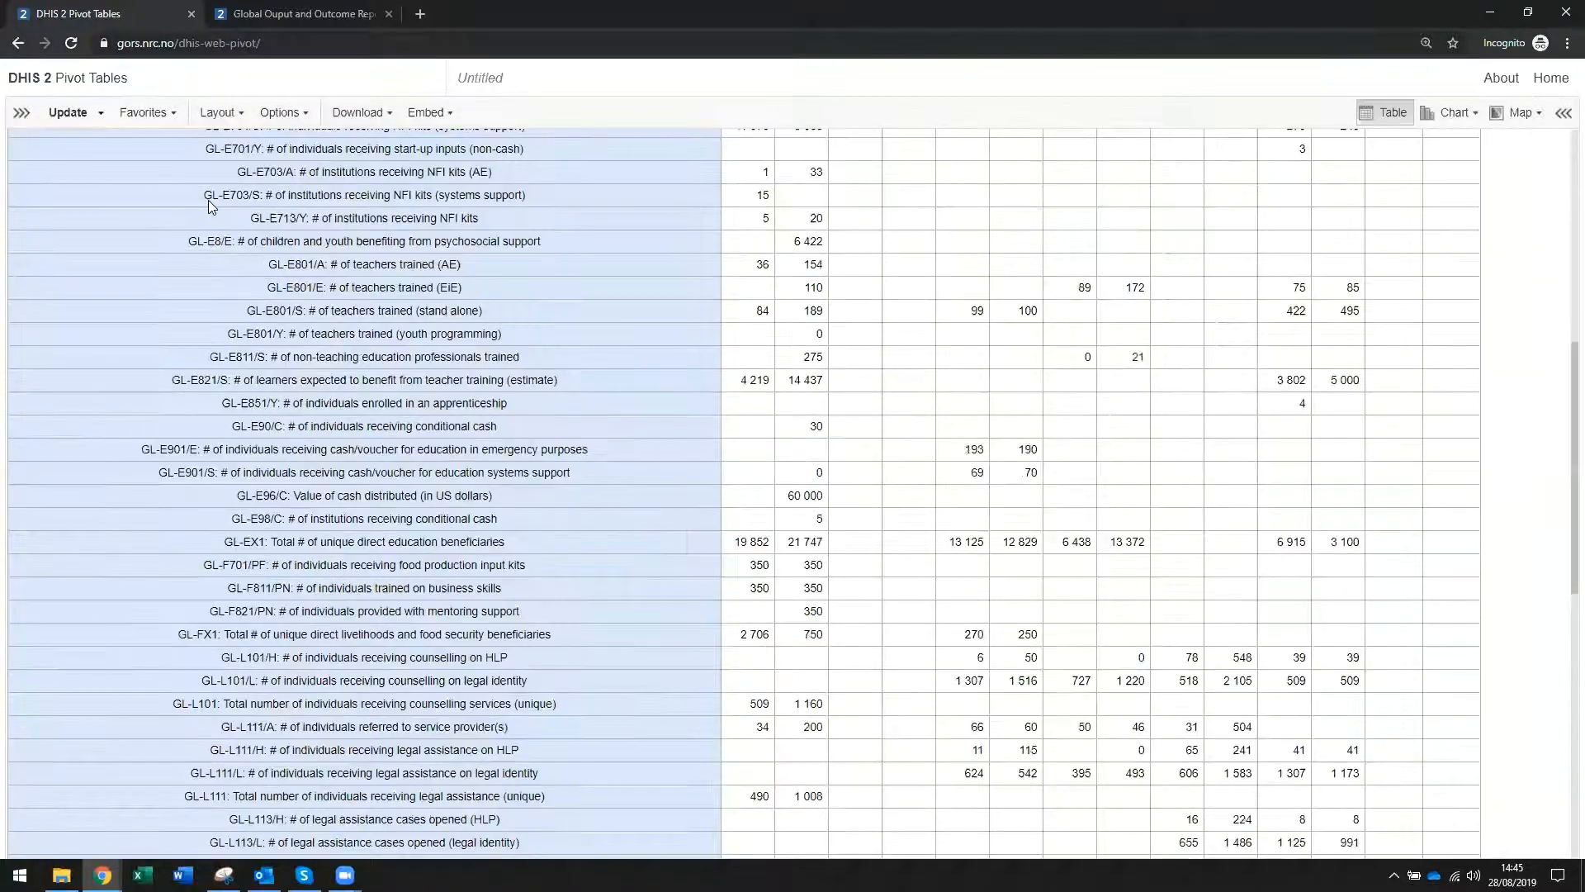
scroll(208, 199, "up", 7)
- Bring back the dimension selection area, set the data type to Indicators and browse the [ All indicators ] group
left_click(21, 112)
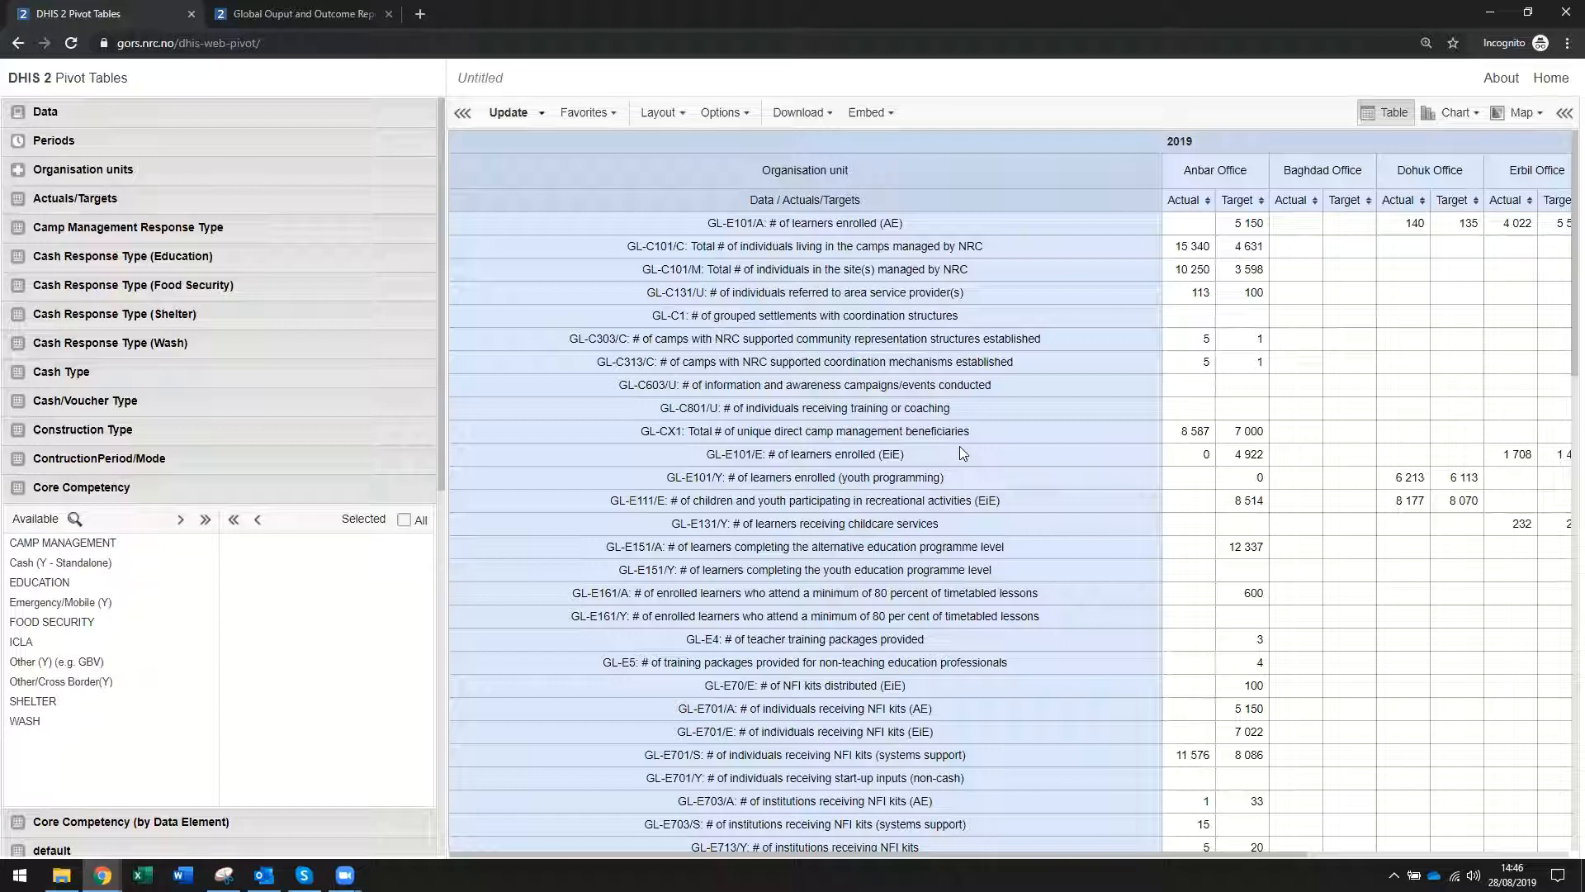
left_click(46, 113)
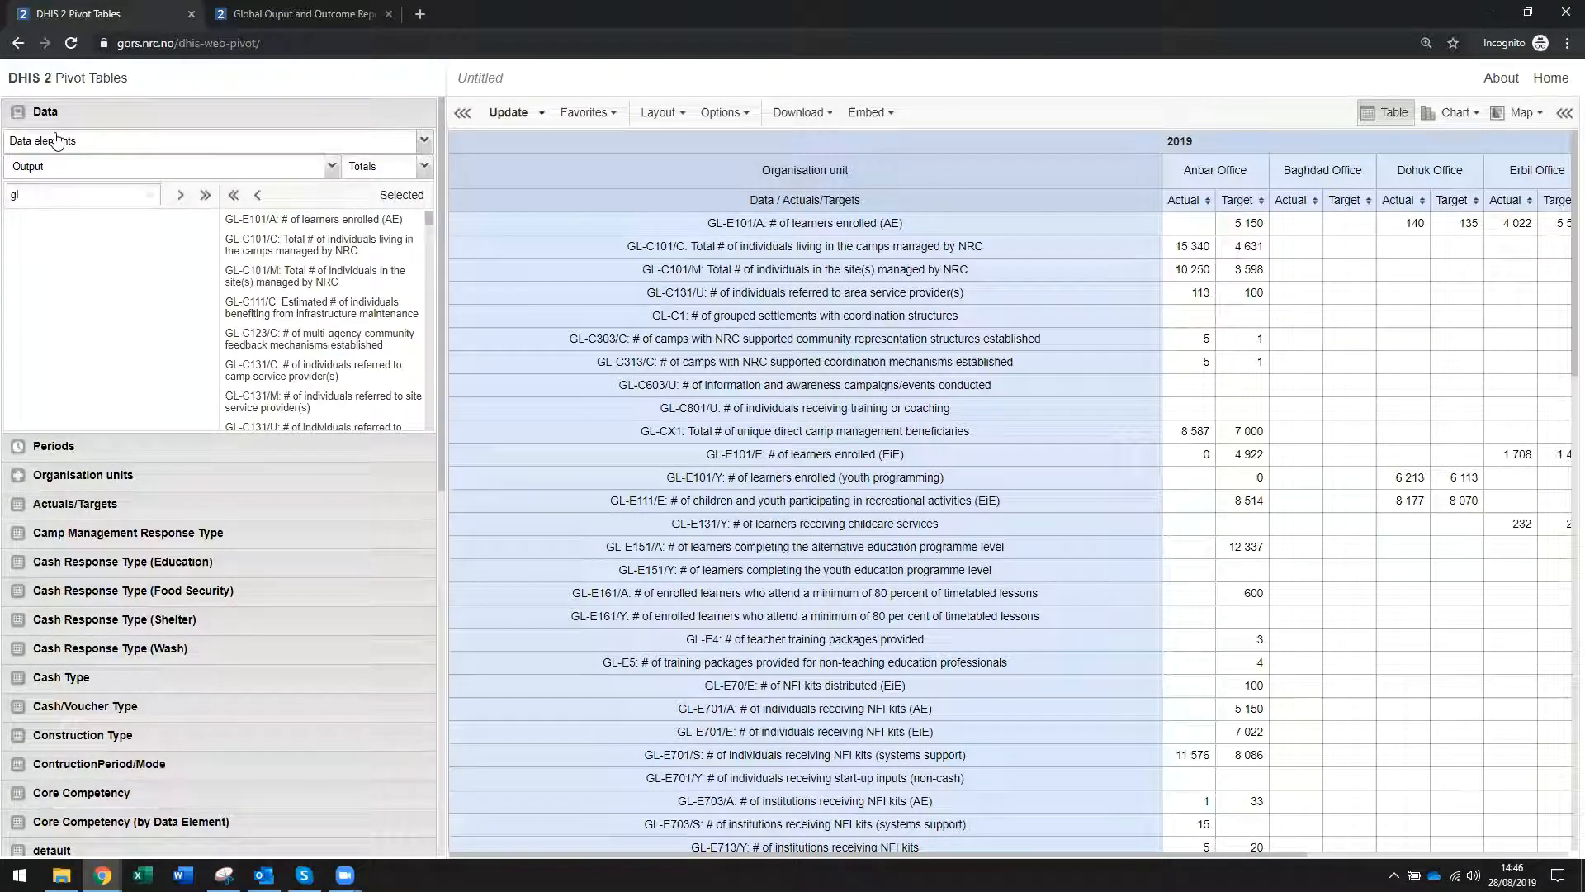
left_click(56, 140)
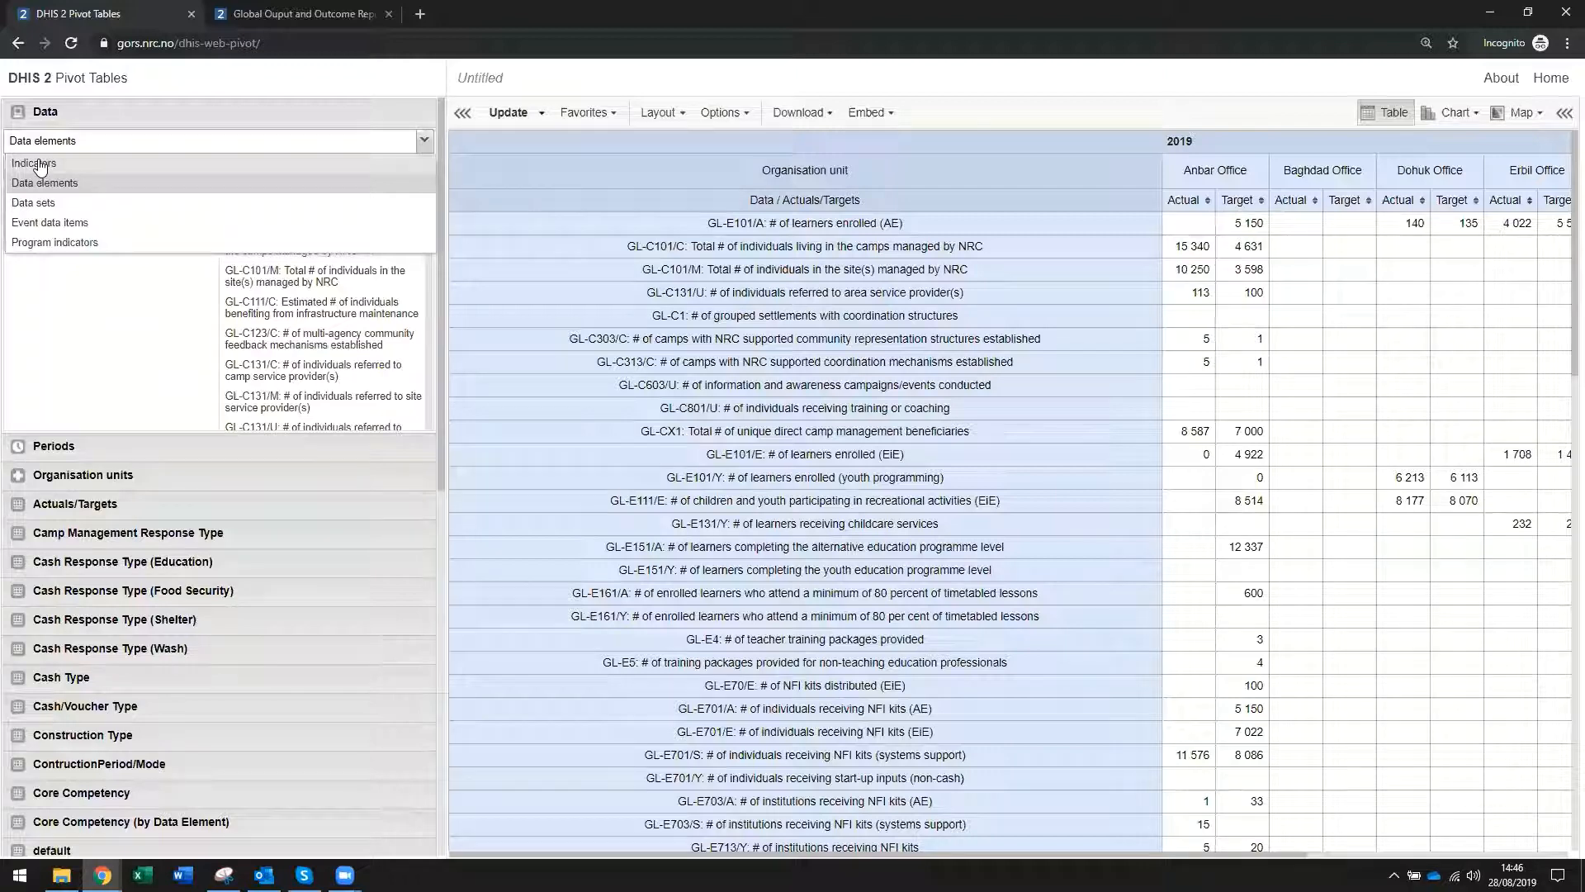
left_click(37, 165)
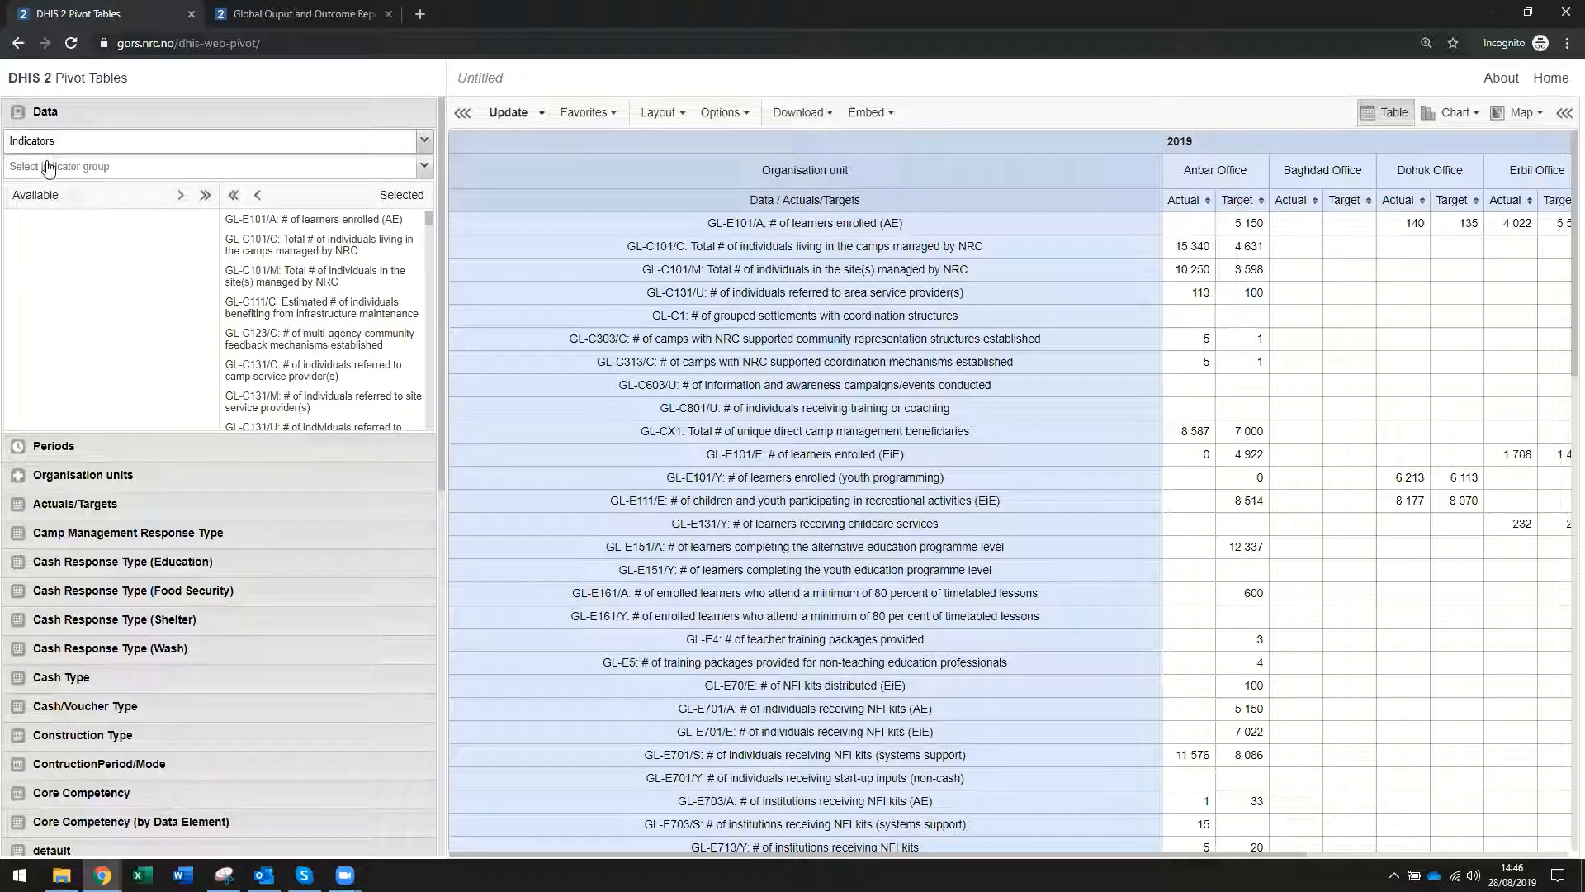
left_click(47, 166)
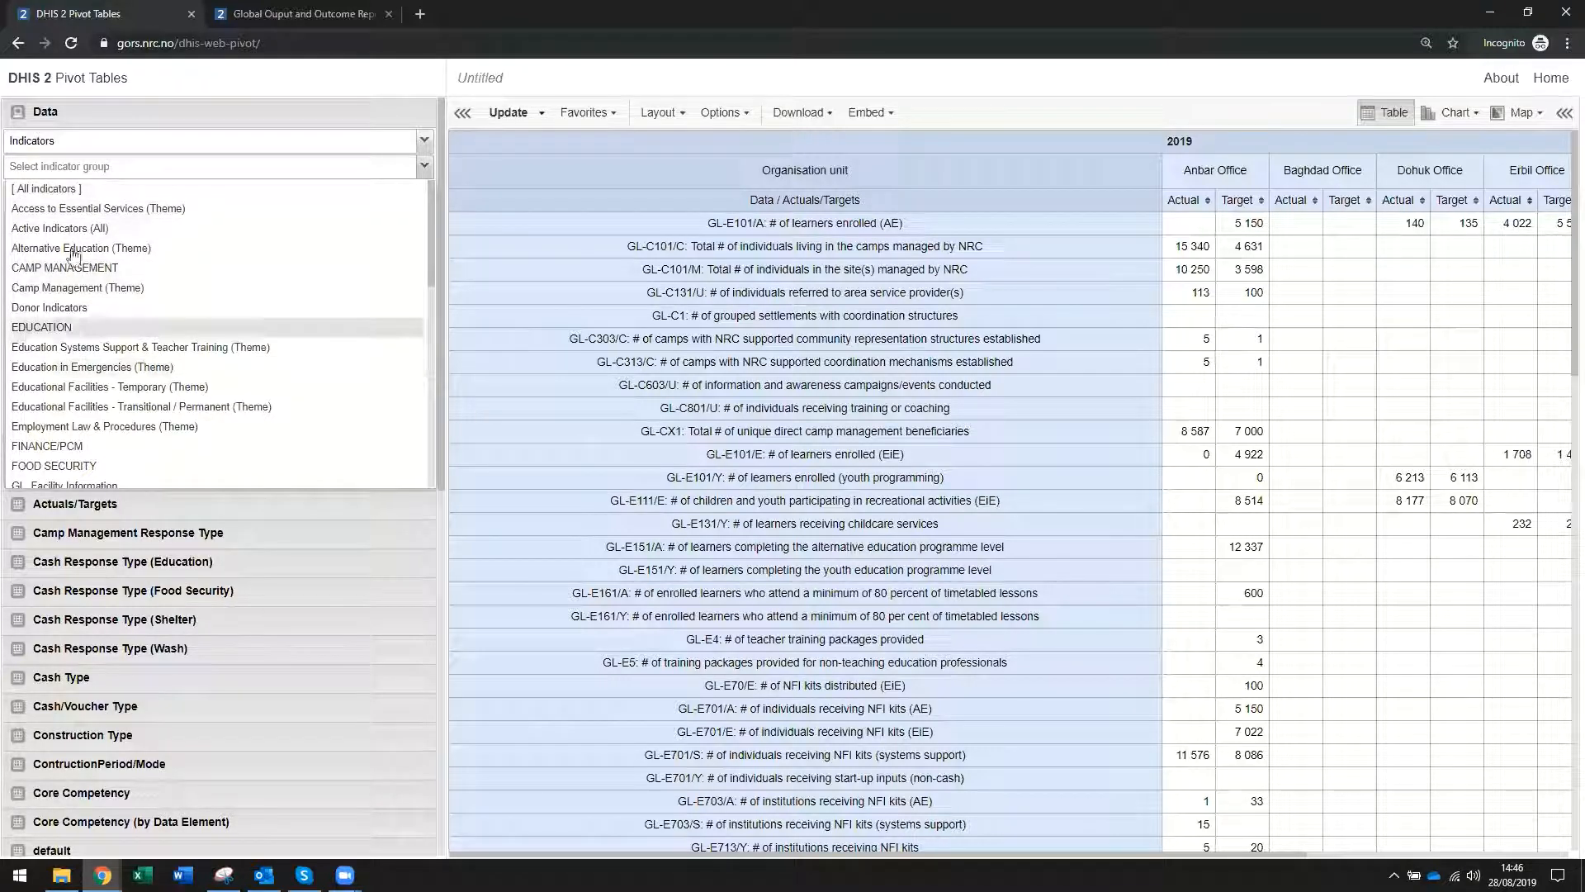
left_click(48, 190)
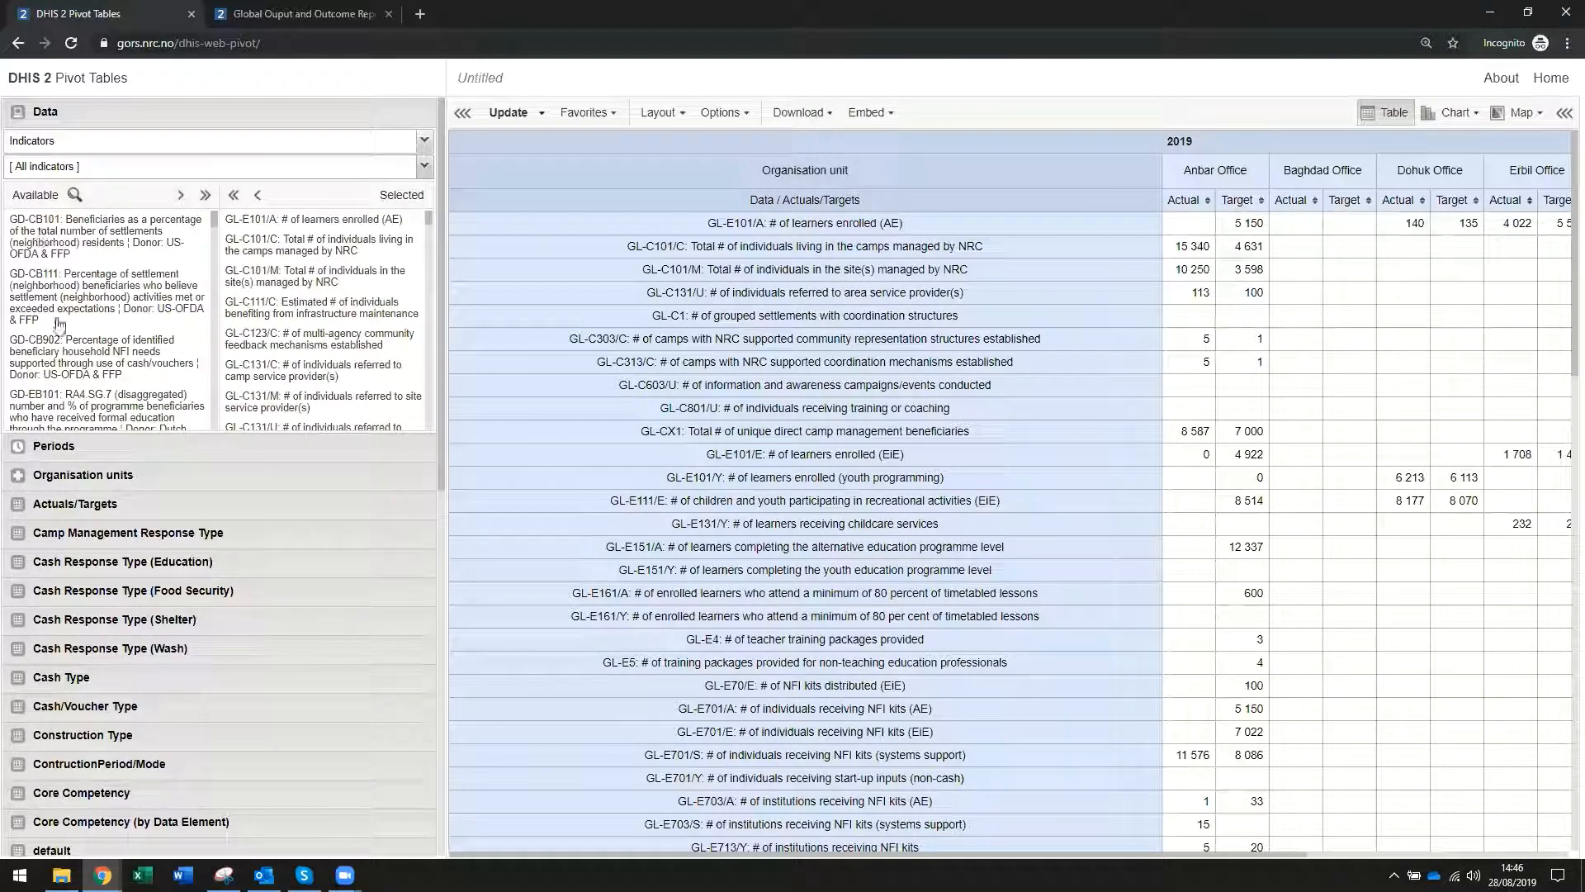
scroll(51, 376, "down", 5)
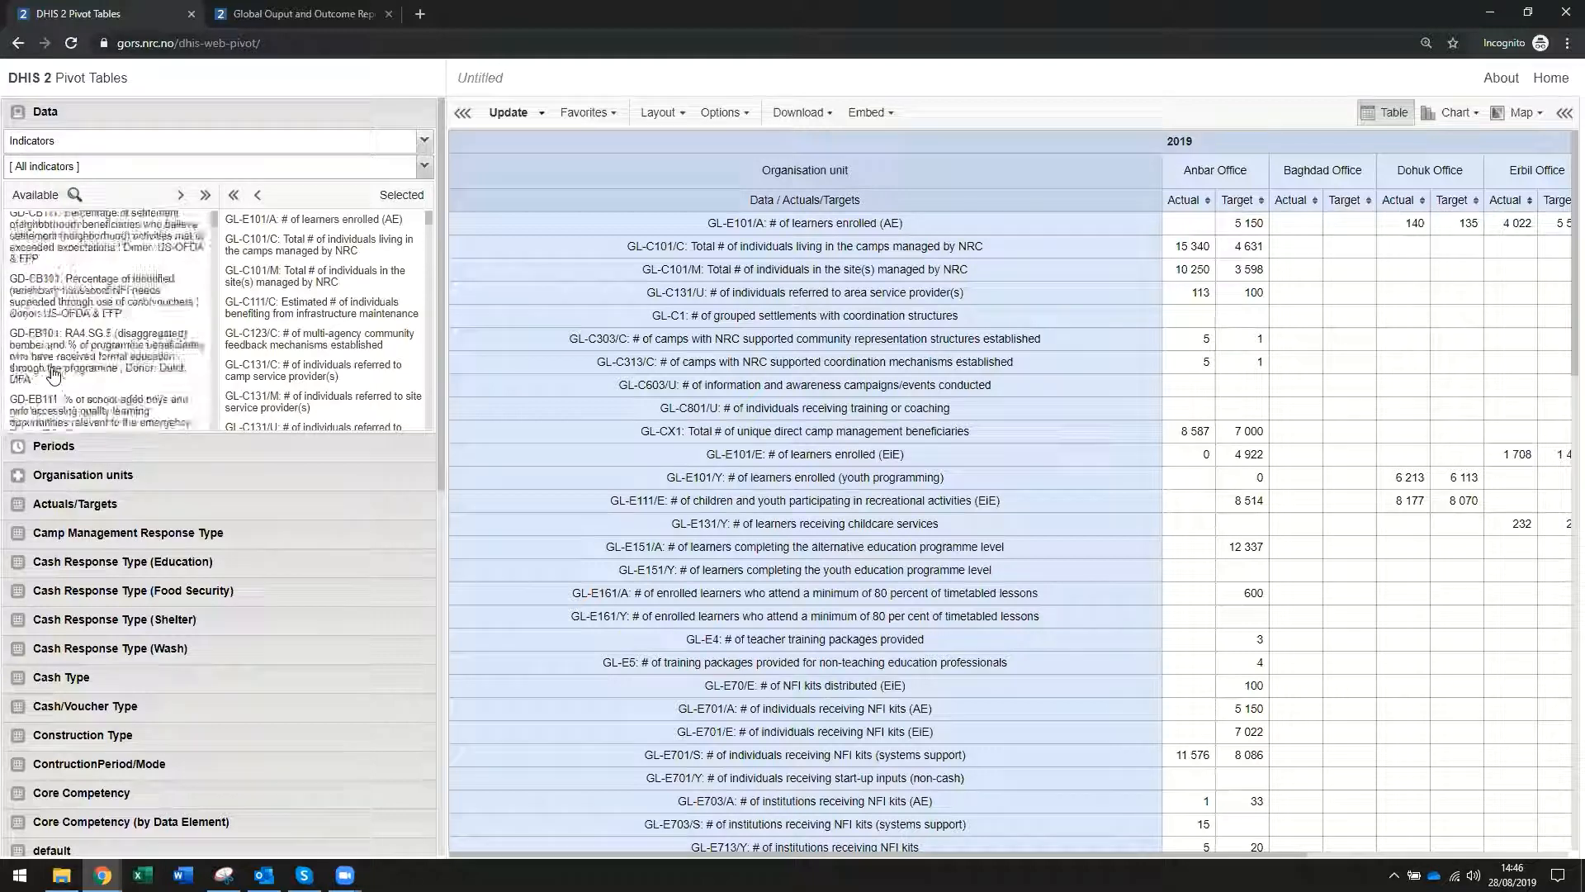
scroll(53, 376, "up", 5)
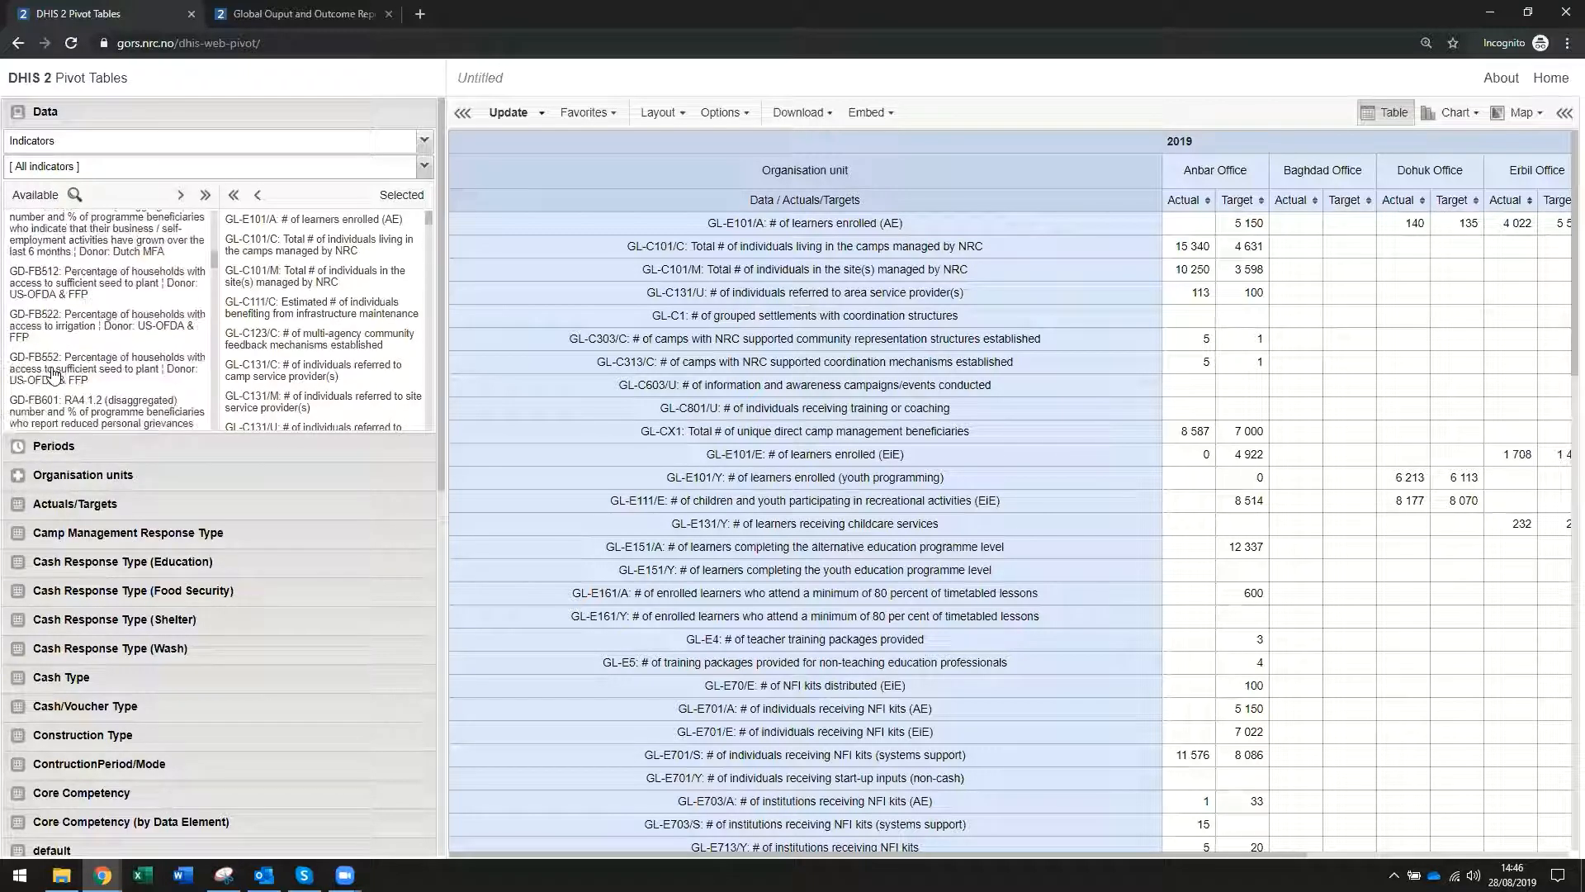
- View the available data types and look through the remaining dimensions down to Water NFI
left_click(70, 147)
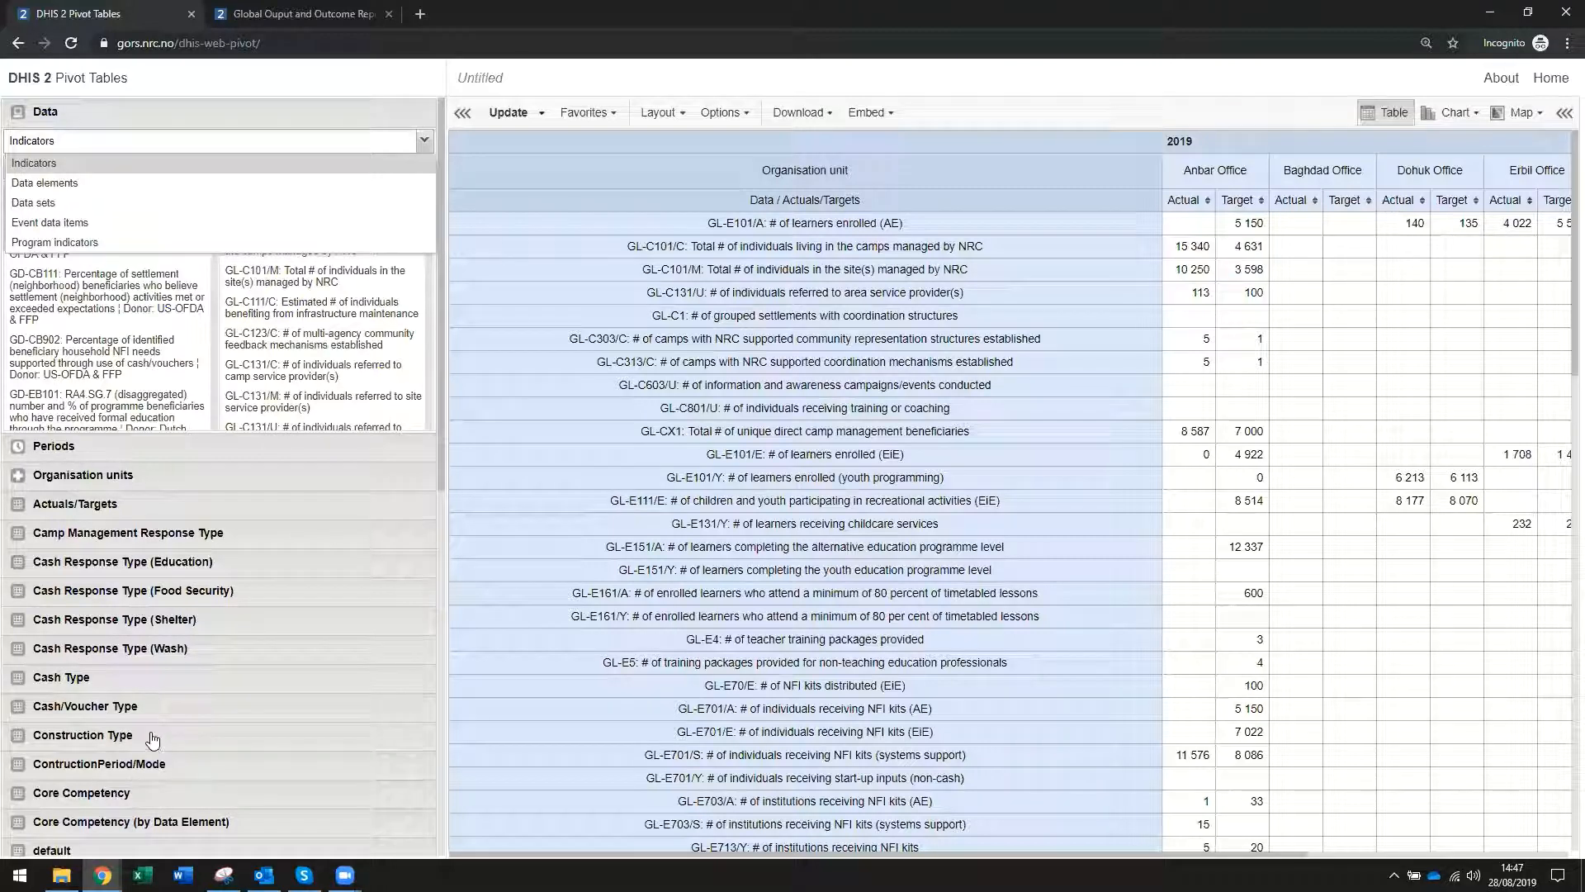
scroll(152, 741, "down", 2)
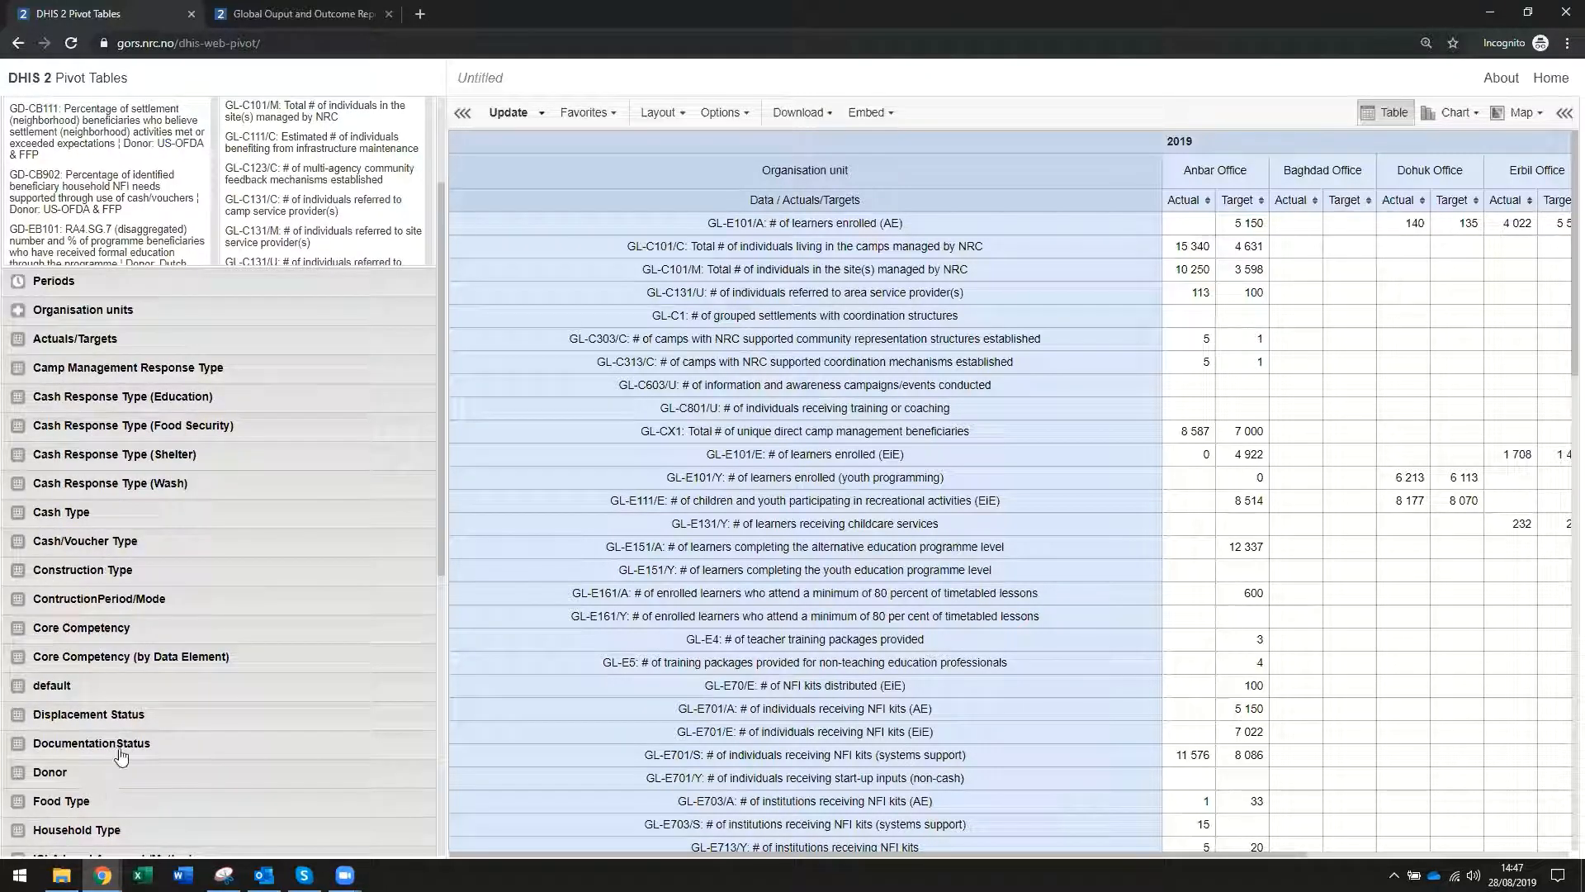
scroll(165, 602, "down", 3)
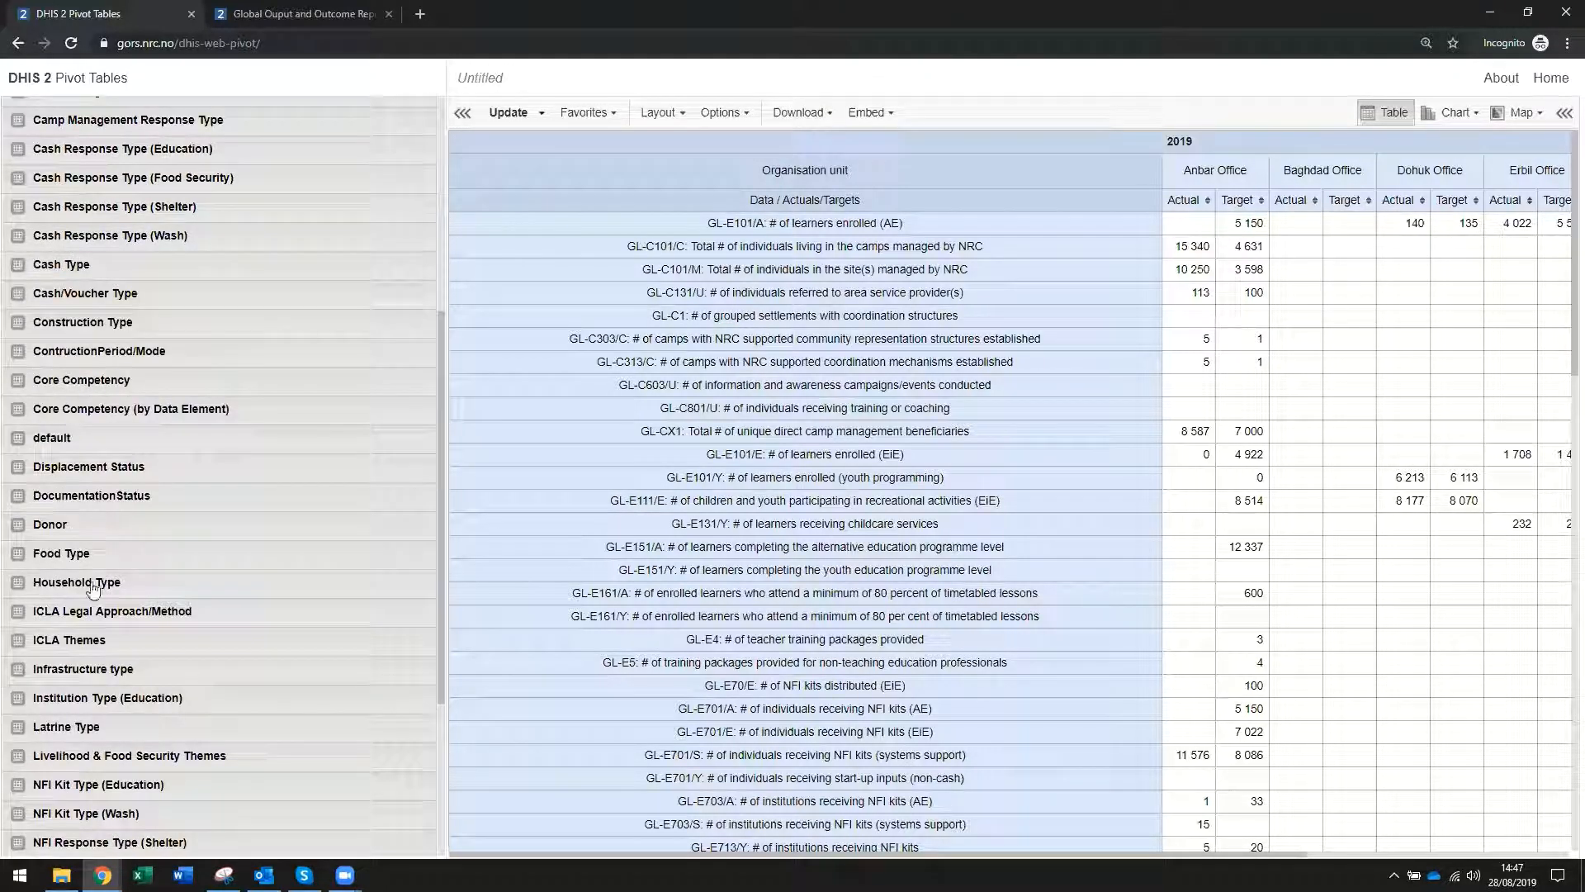
scroll(121, 623, "down", 4)
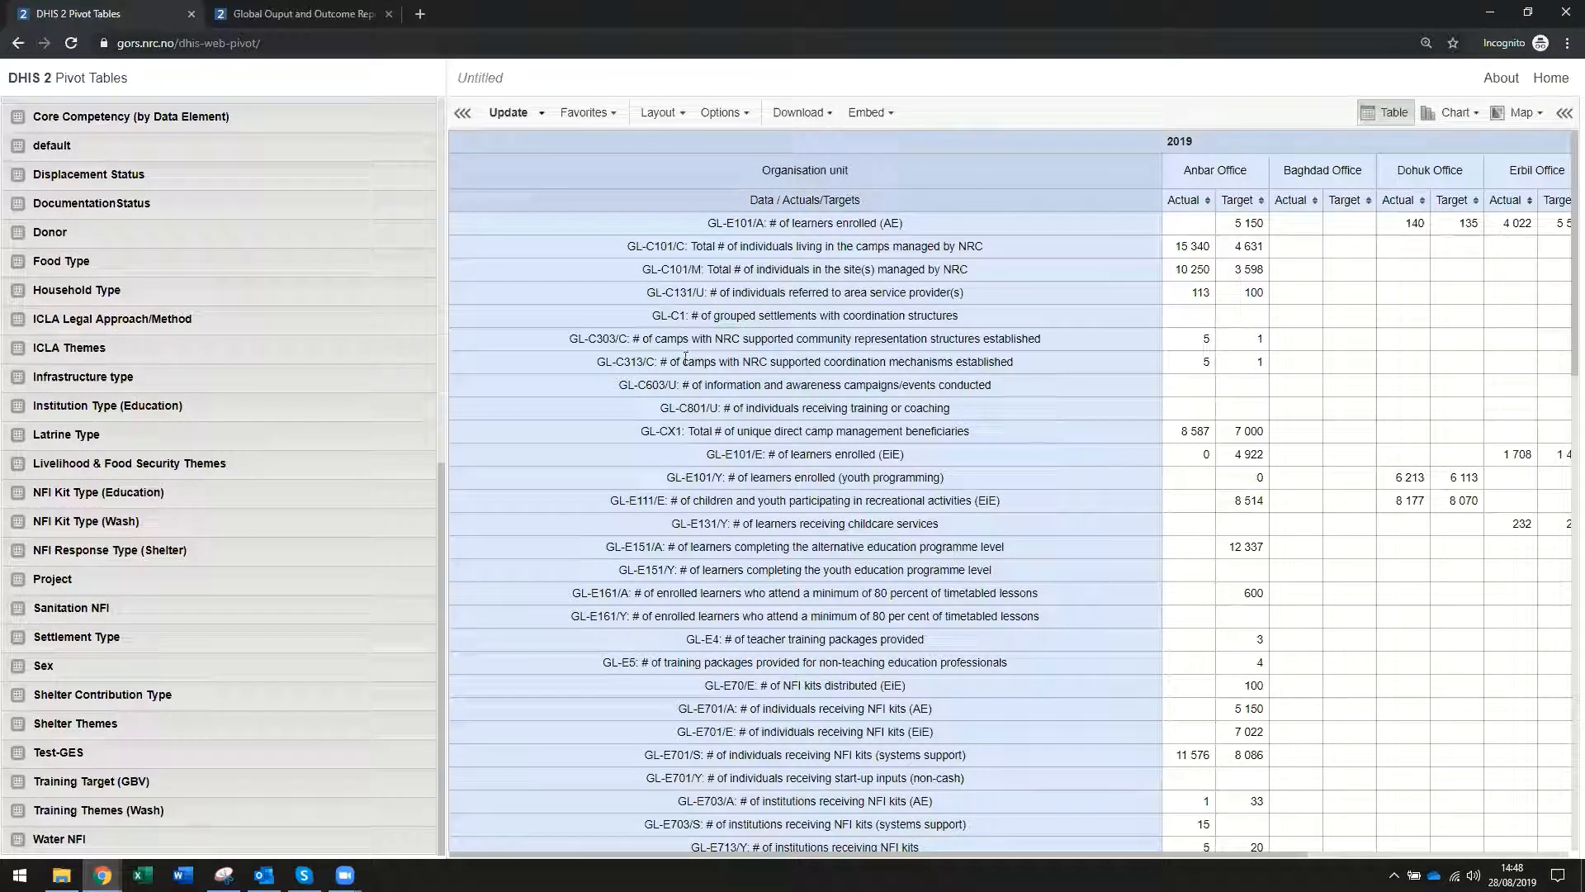
- View the options for saving the table as a favorite and check the About information for the last data update
left_click(612, 115)
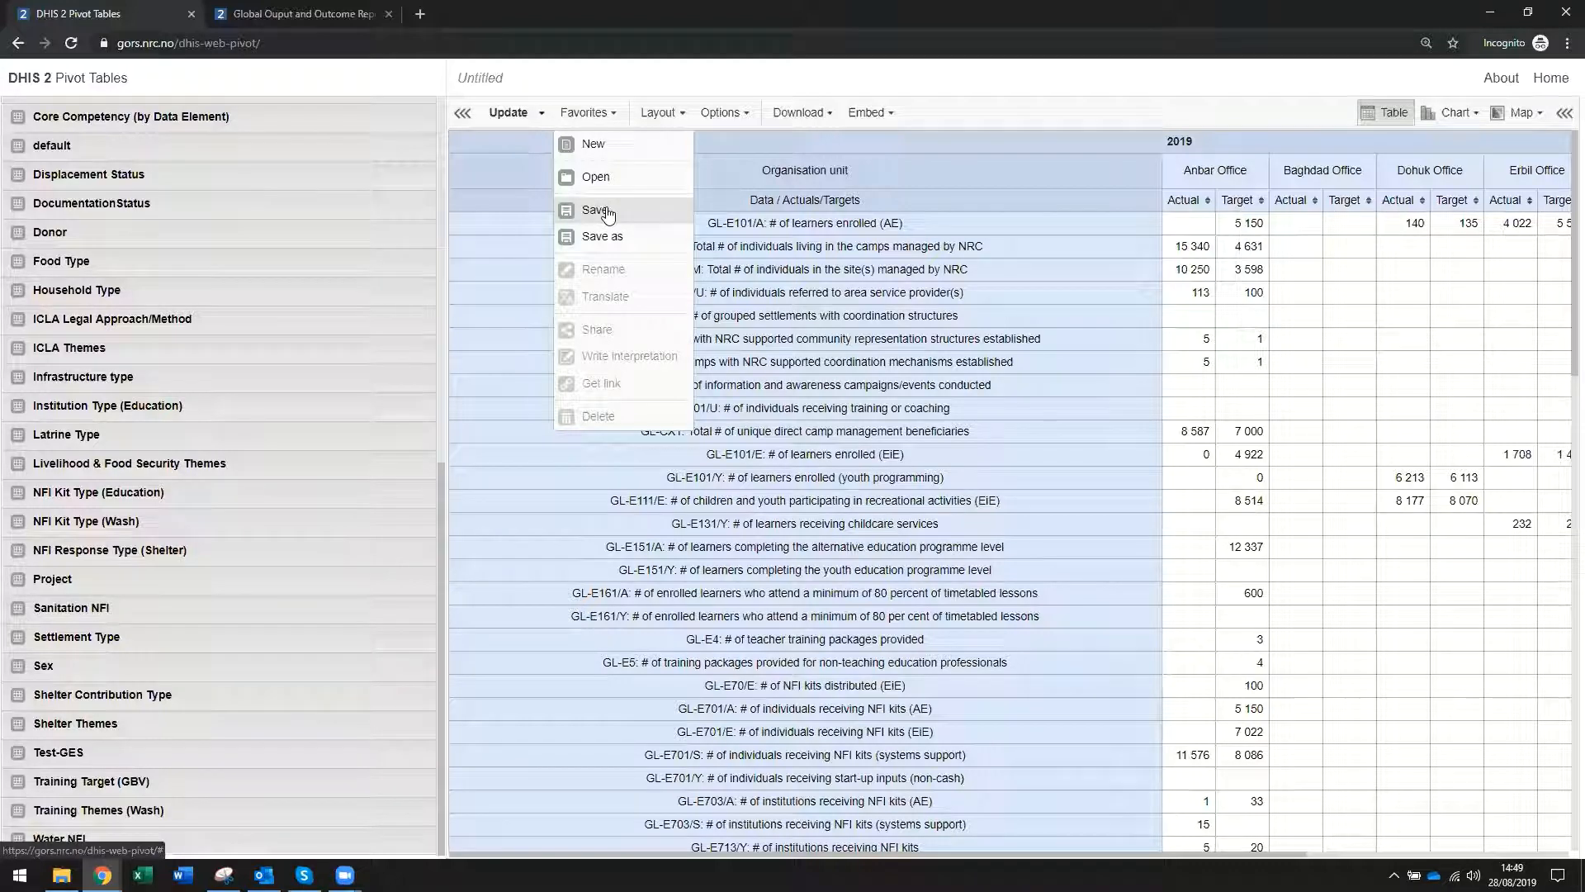
left_click(1503, 78)
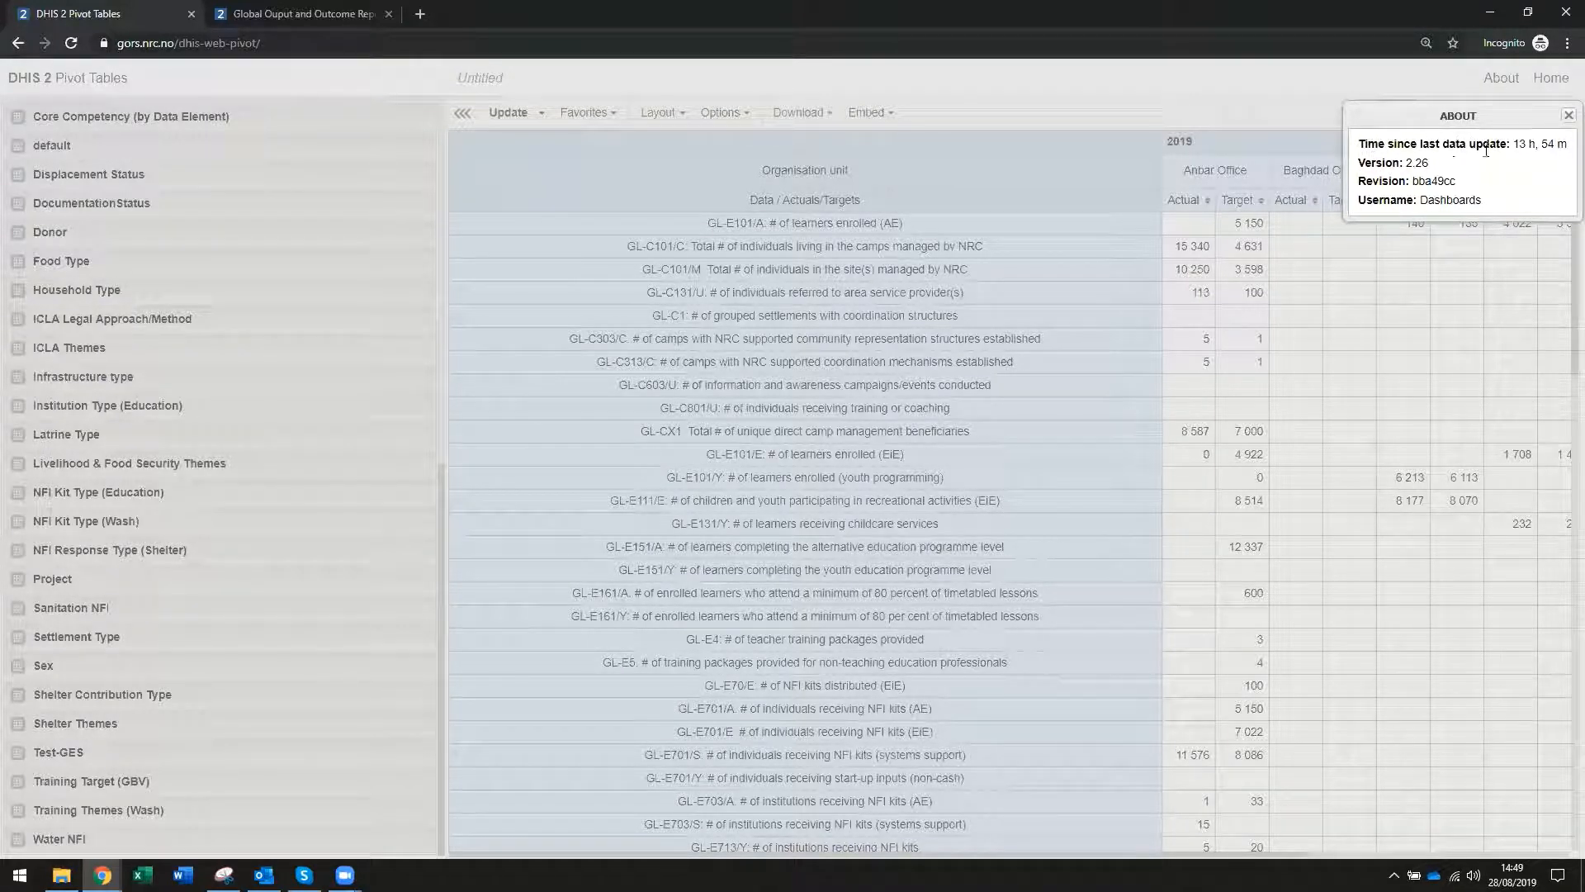
left_click(994, 236)
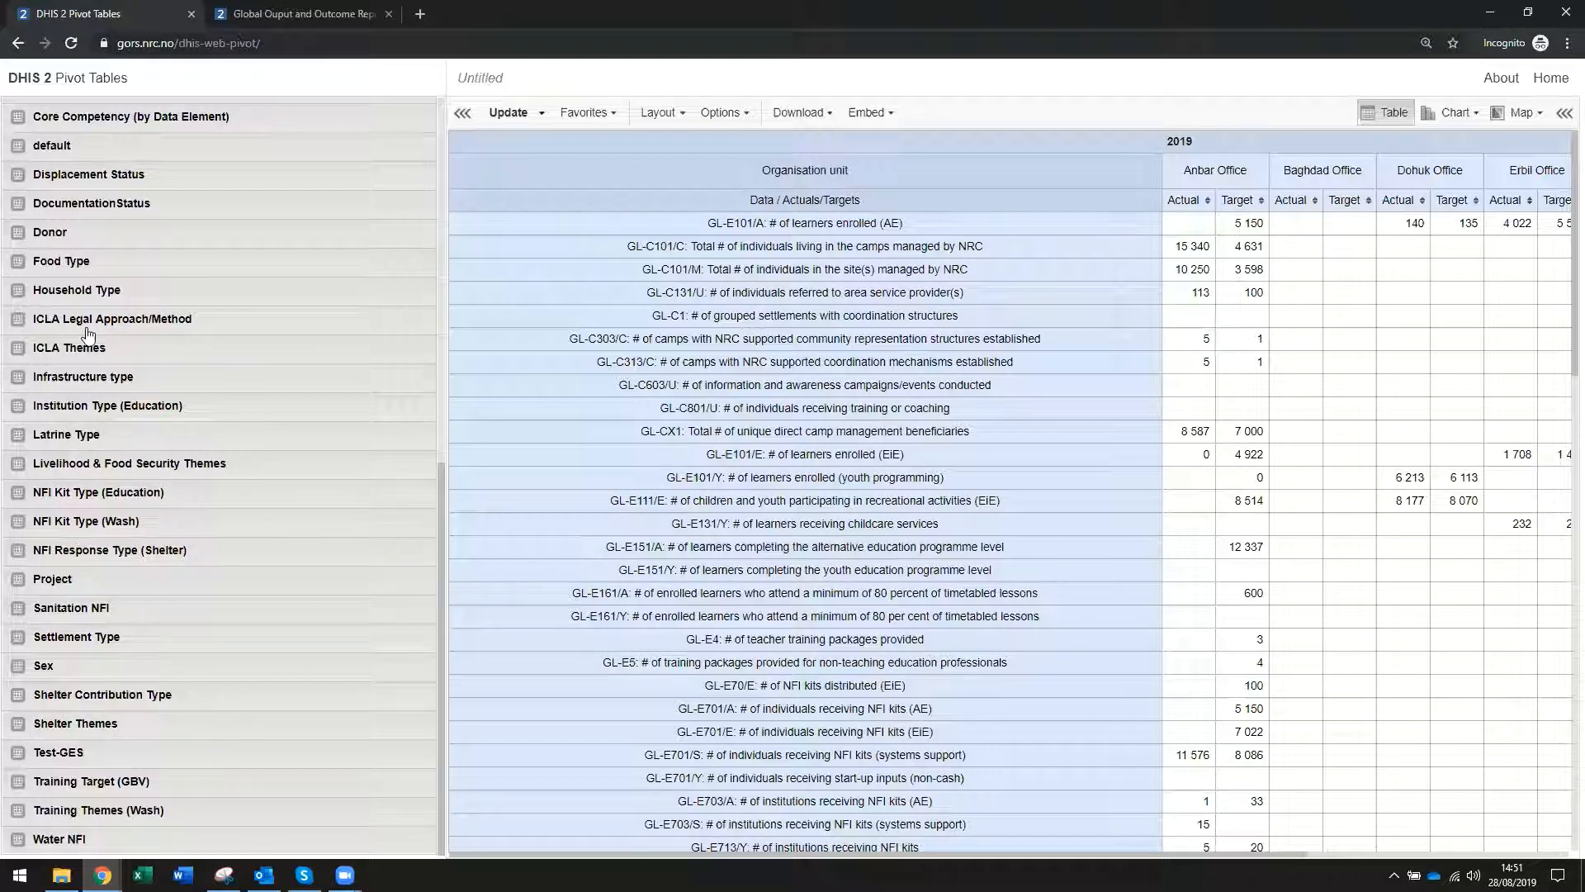
- Compare the items available under the Core Competency and Core Competency (by Data Element) dimensions
scroll(94, 324, "up", 3)
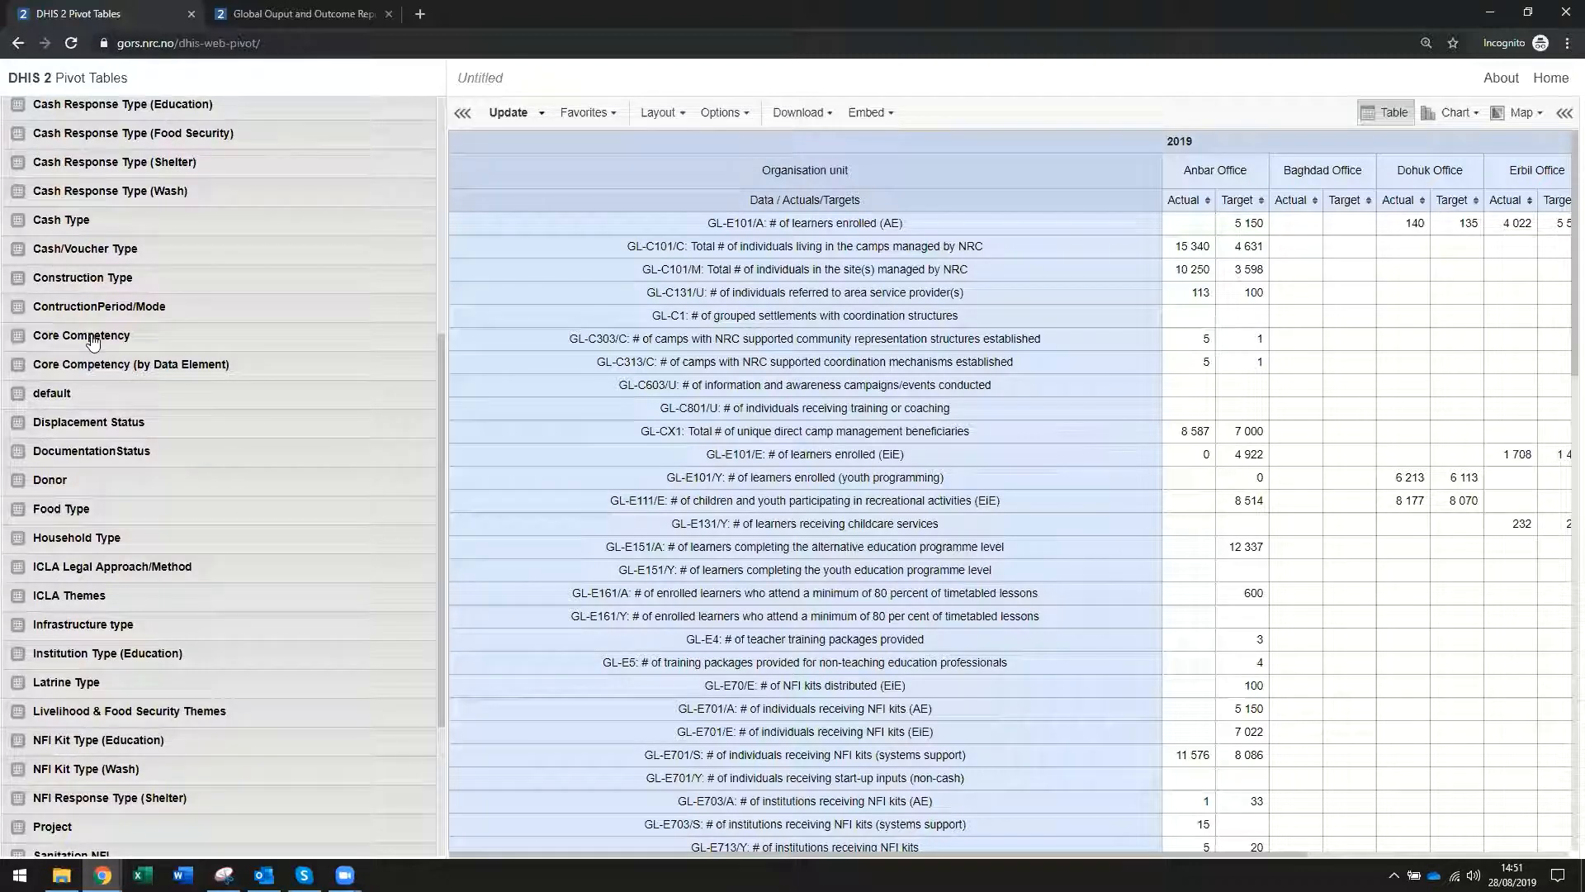
left_click(94, 336)
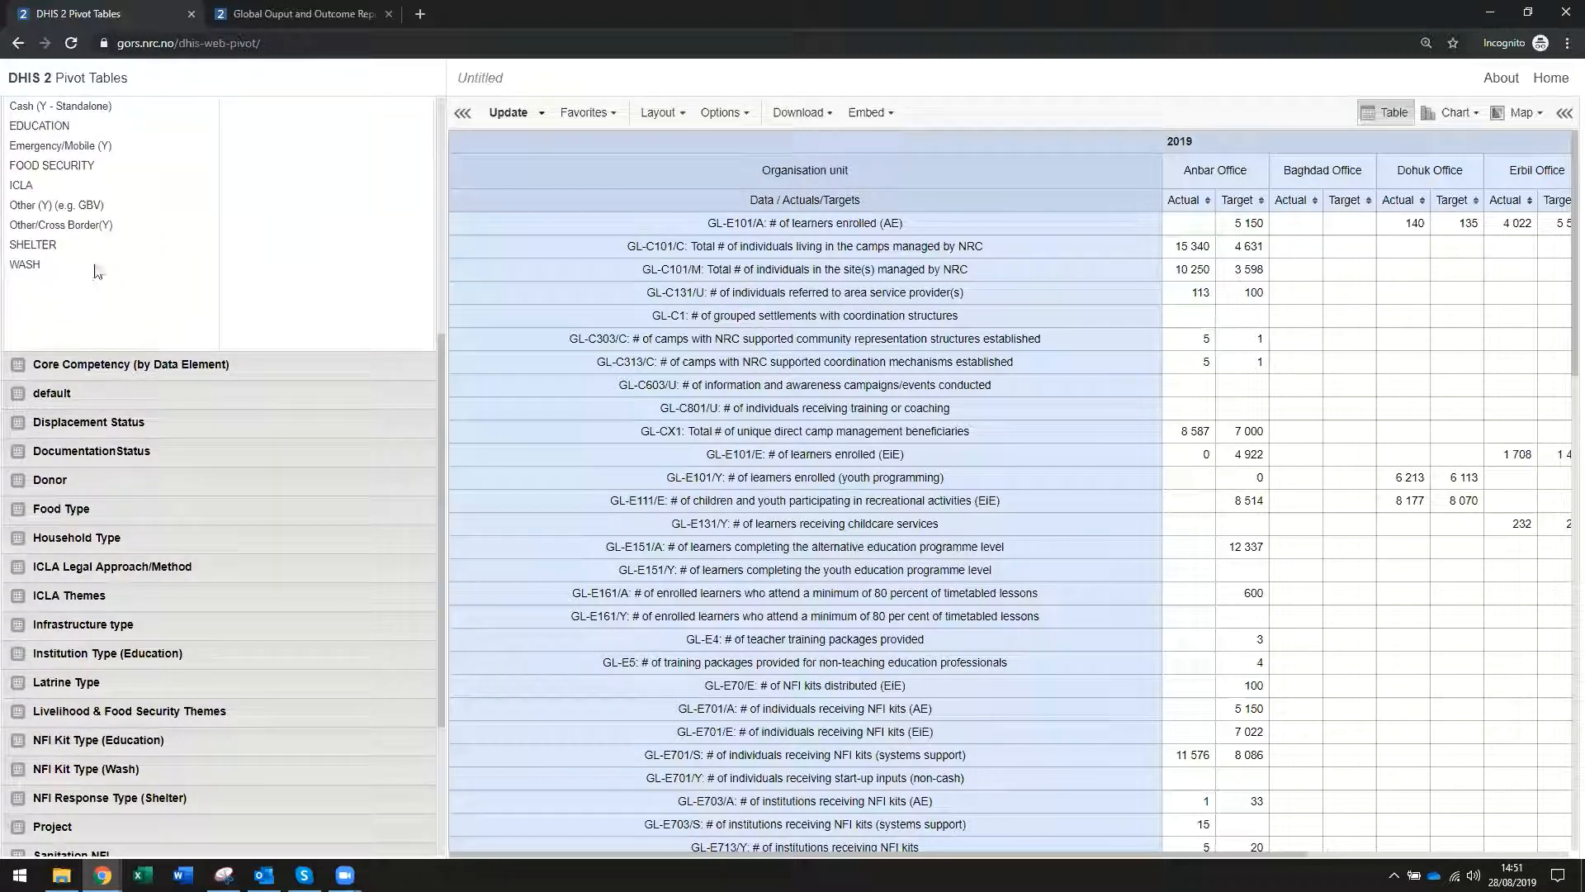
scroll(89, 249, "up", 3)
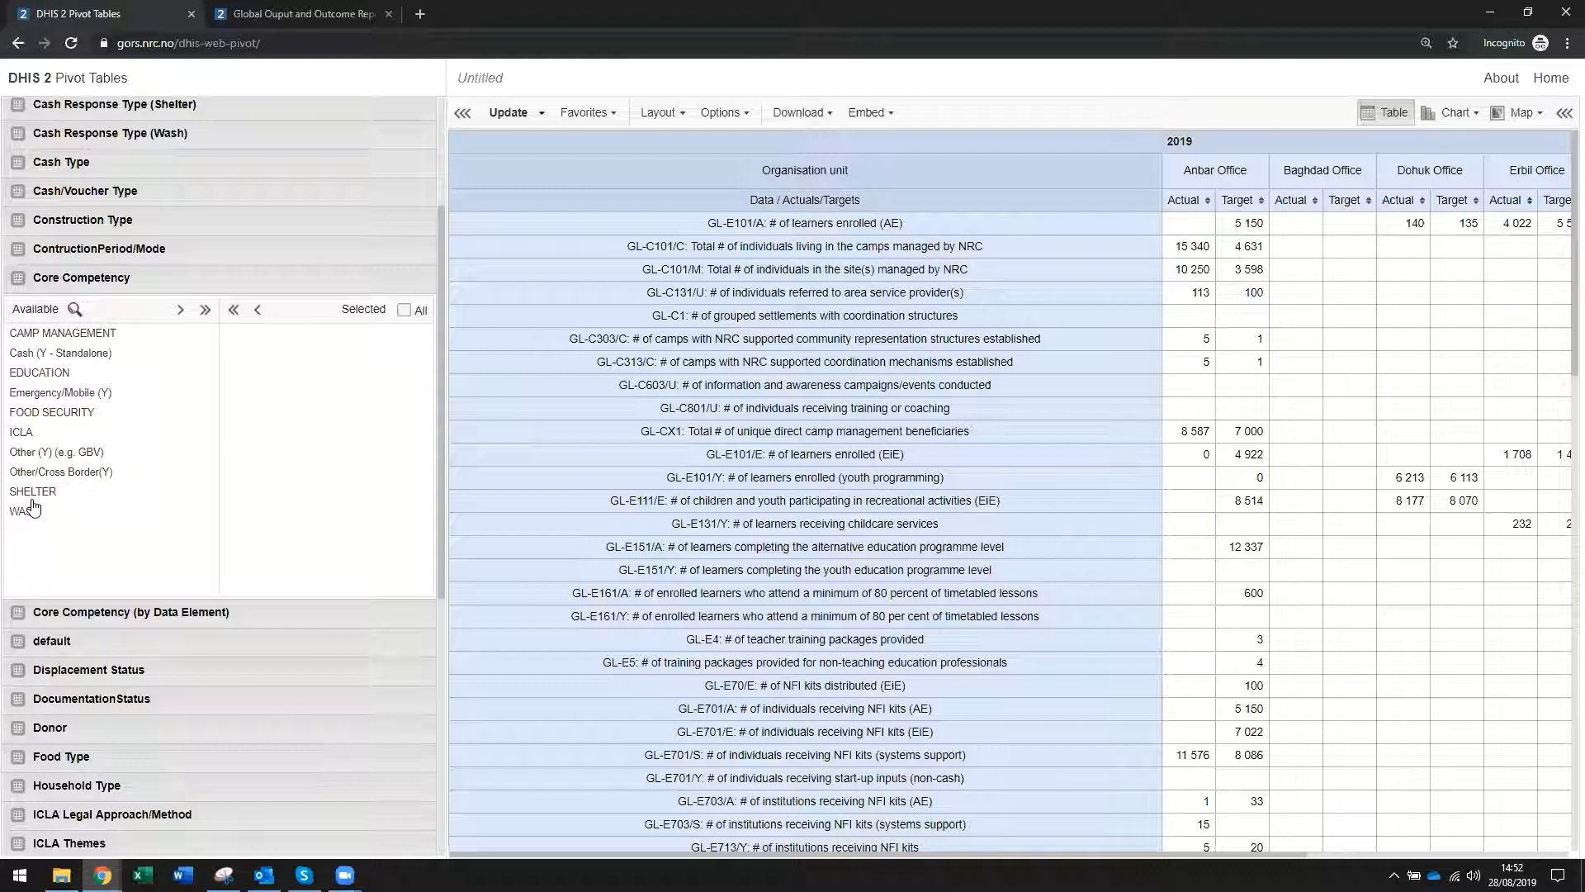
left_click(115, 611)
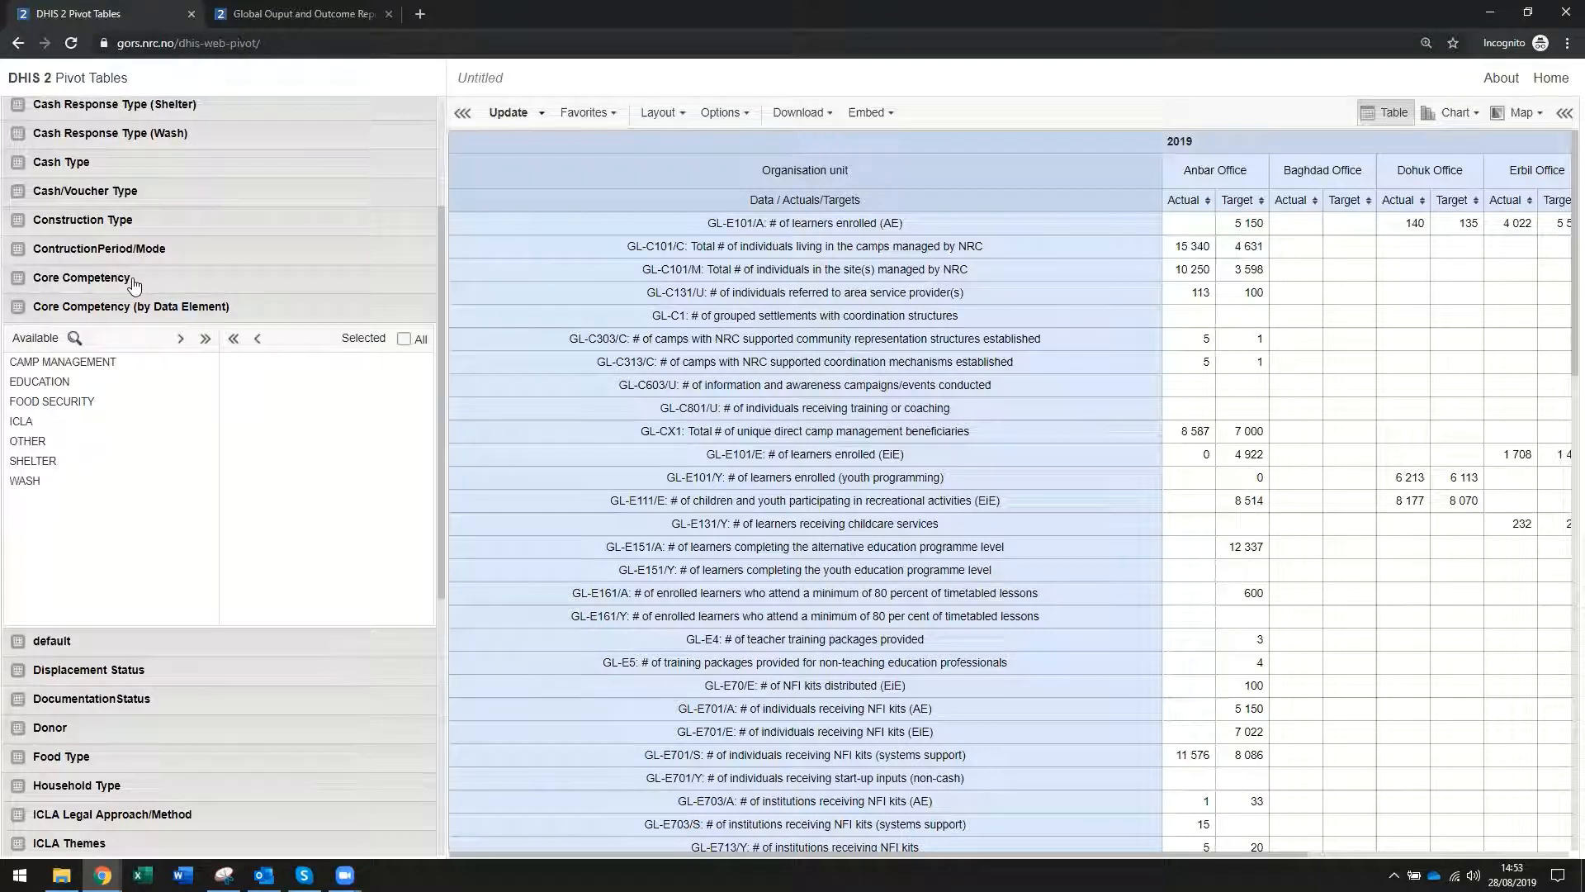
left_click(134, 280)
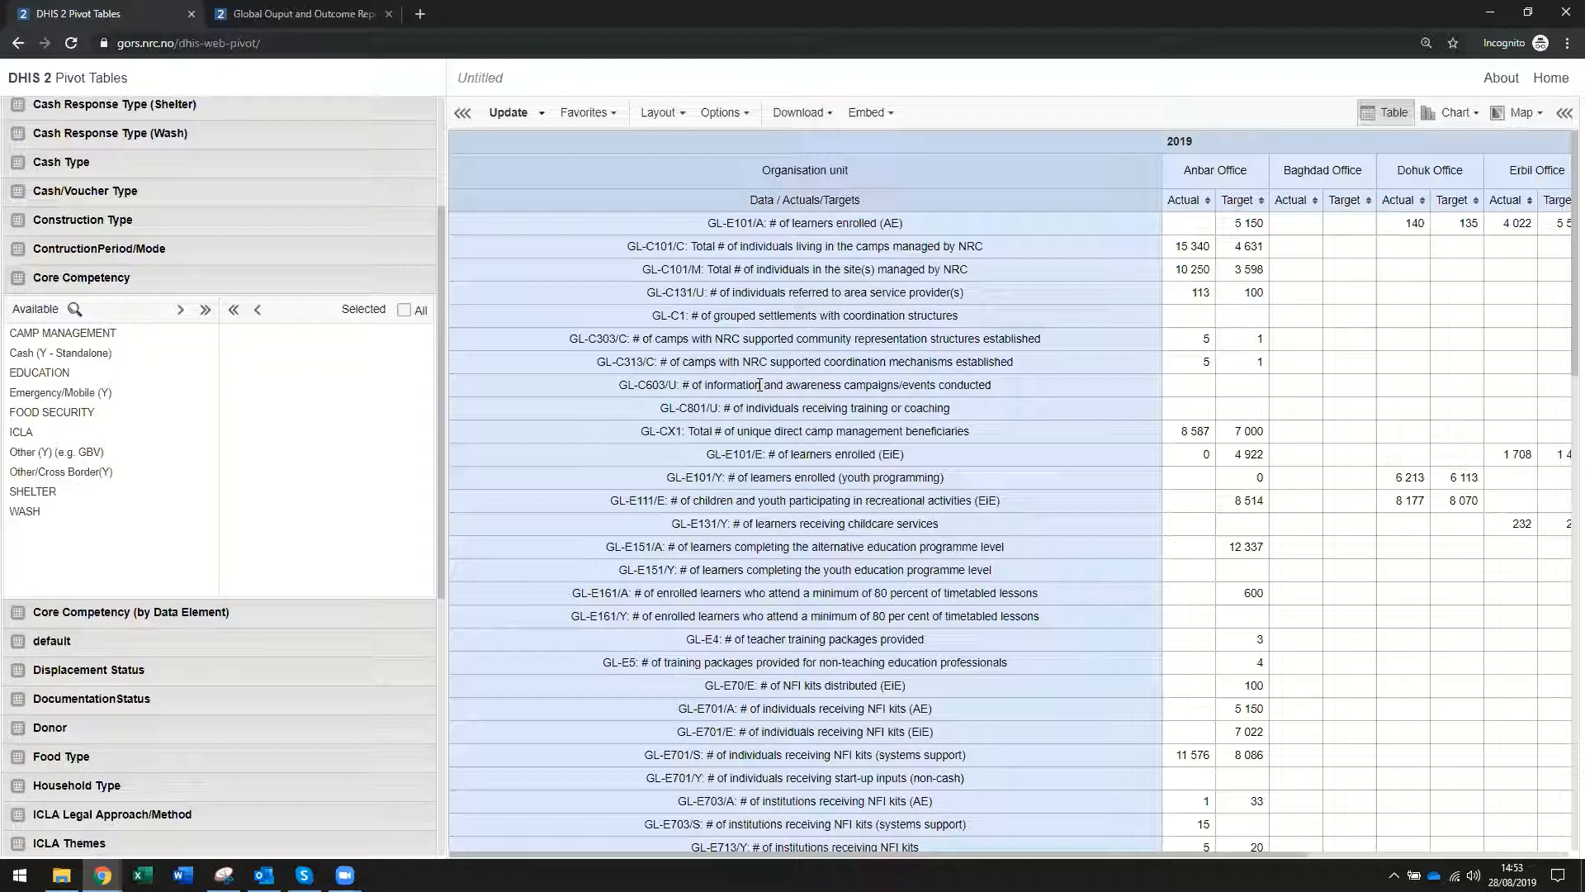
left_click(89, 615)
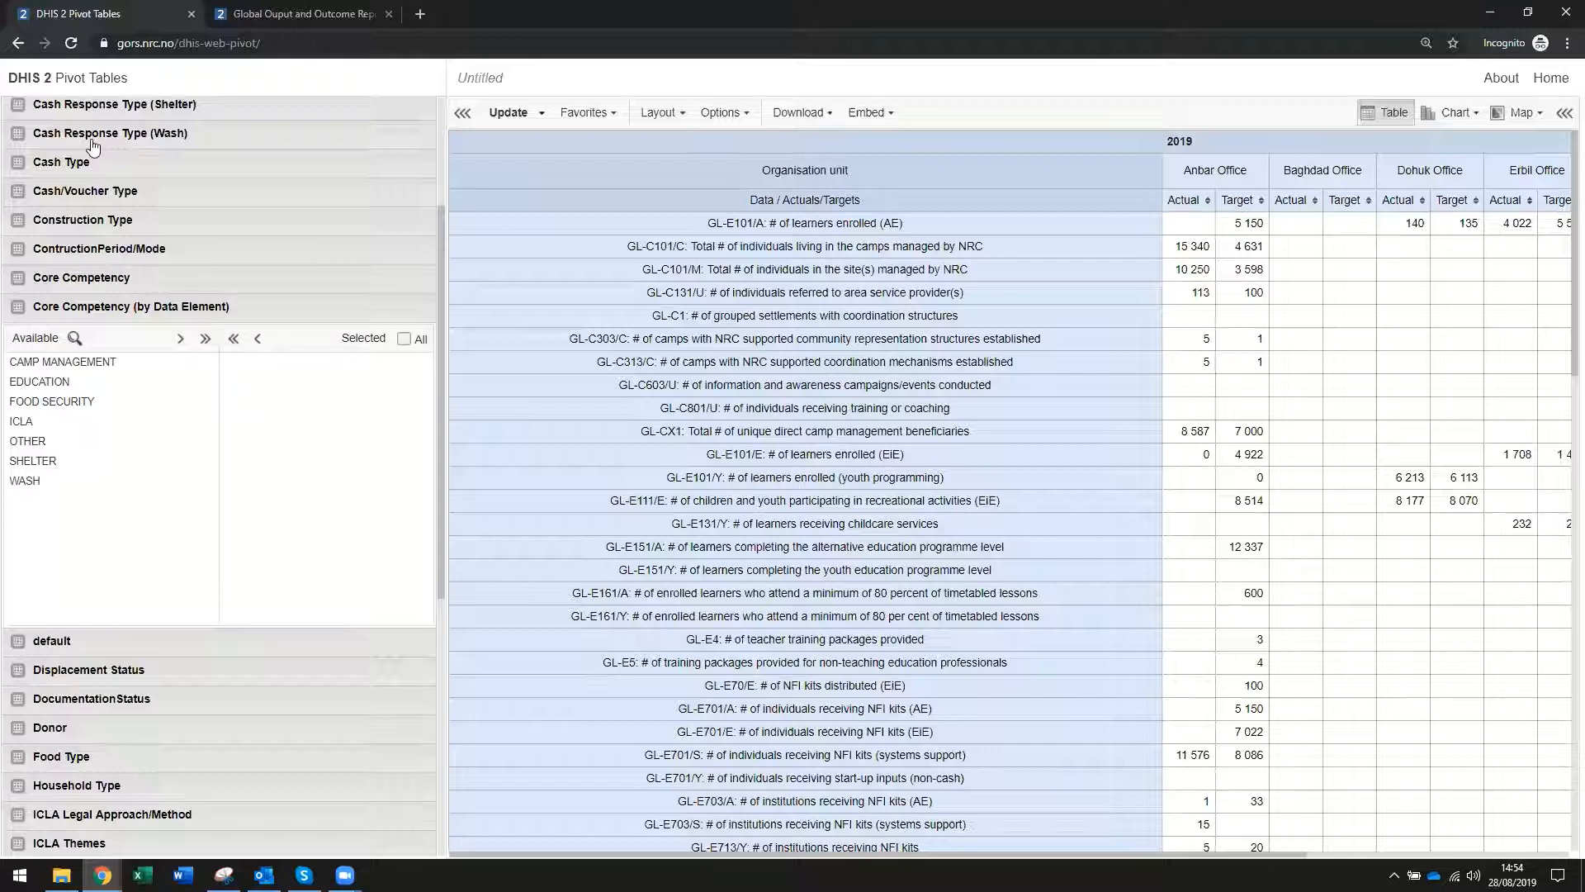
- Switch the data type back to Data elements in the Output group, filtered by gl, and clear the selected data list
scroll(90, 142, "up", 3)
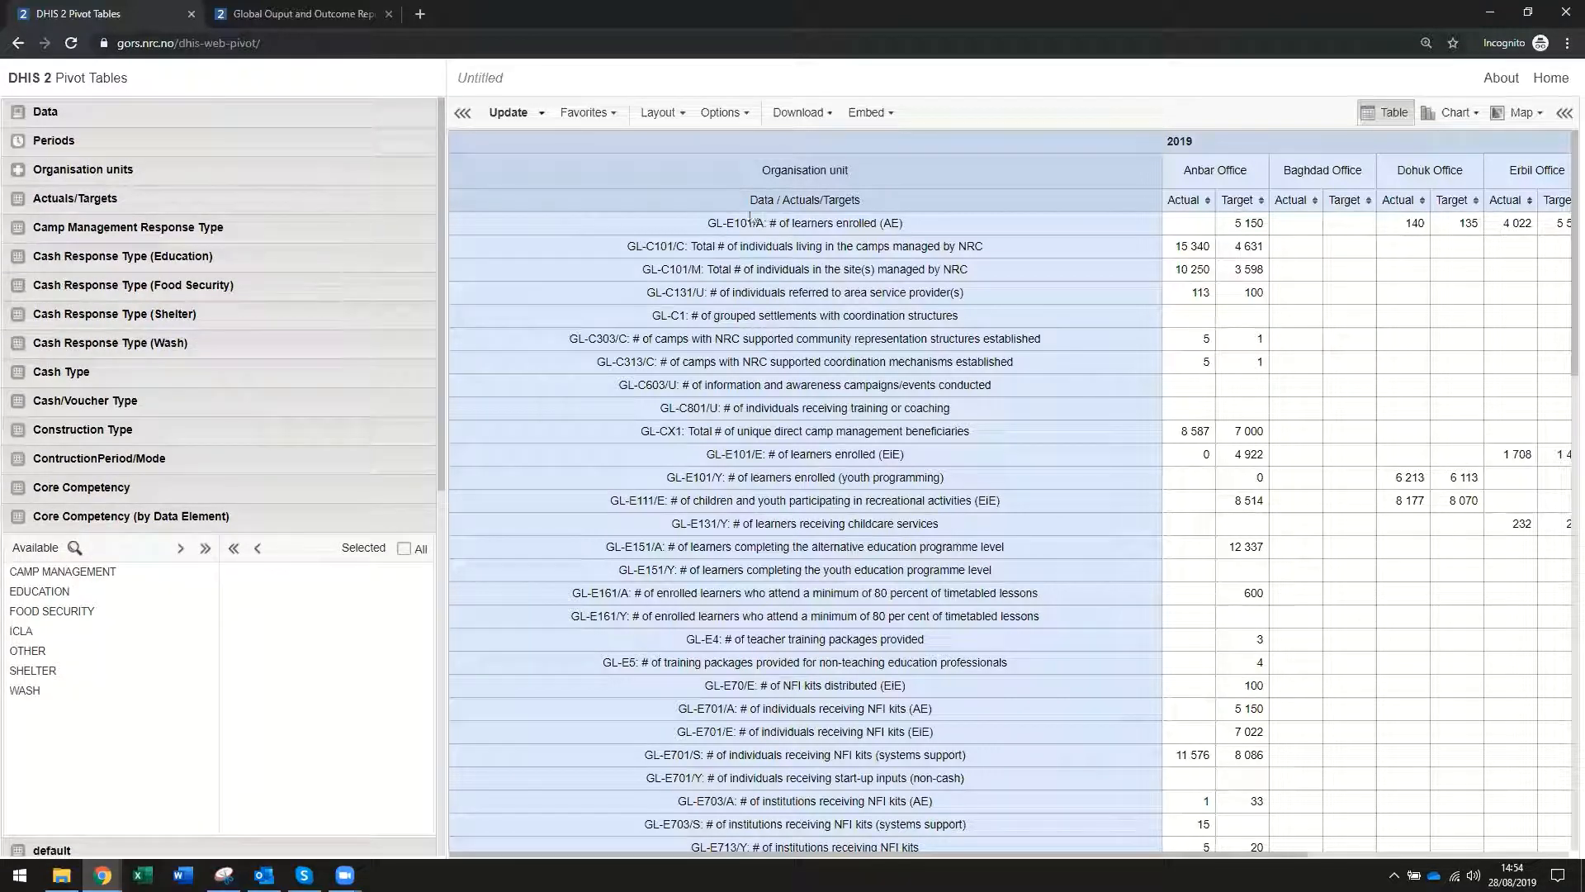
left_click(50, 115)
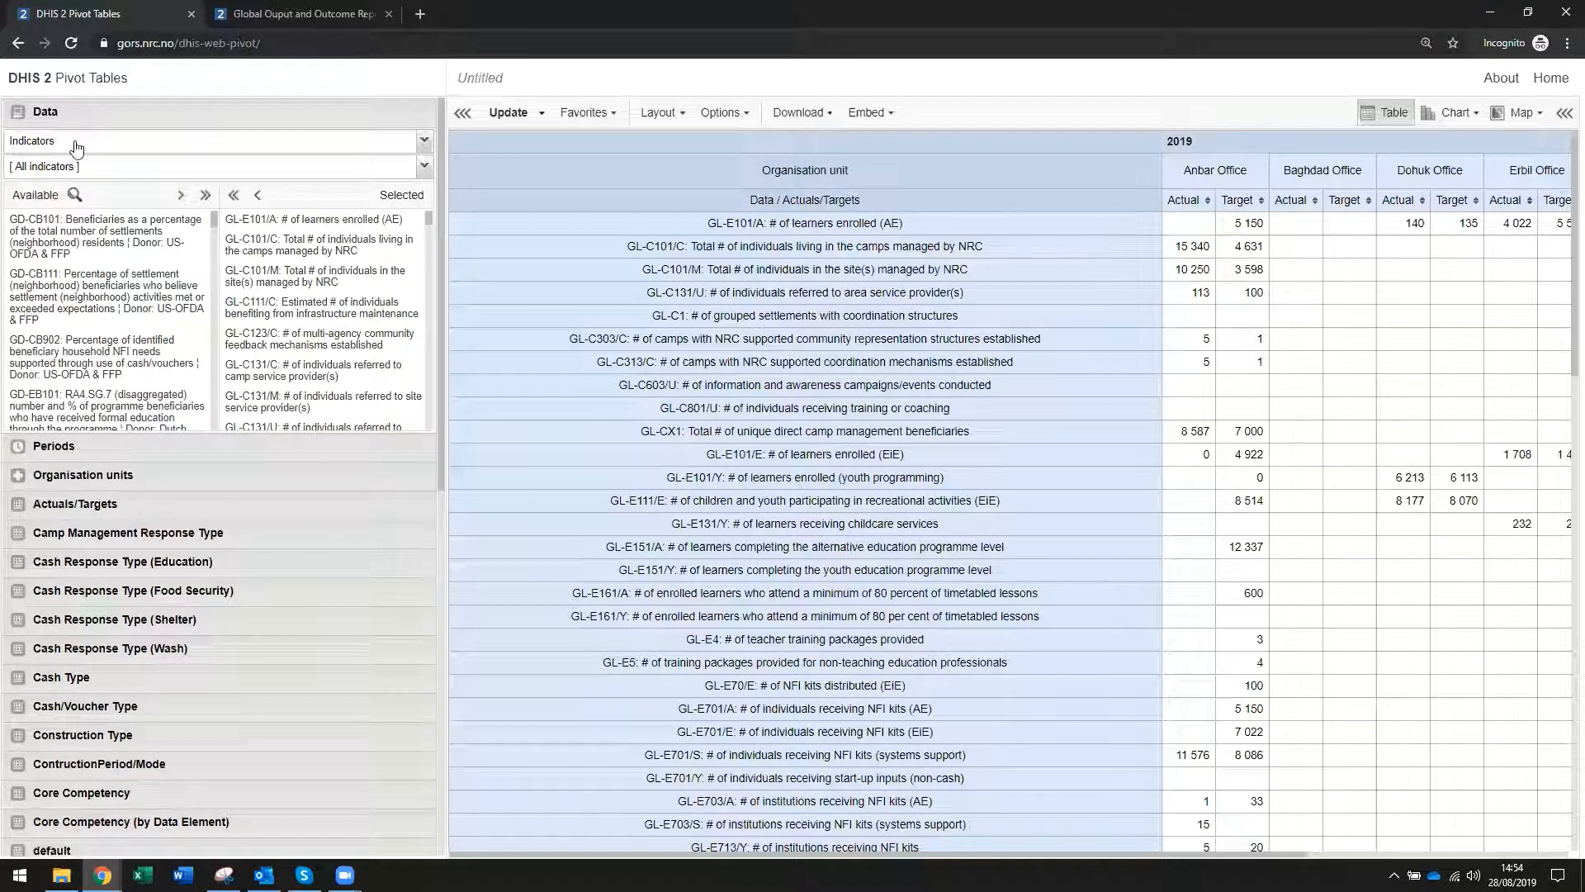
left_click(74, 146)
left_click(75, 184)
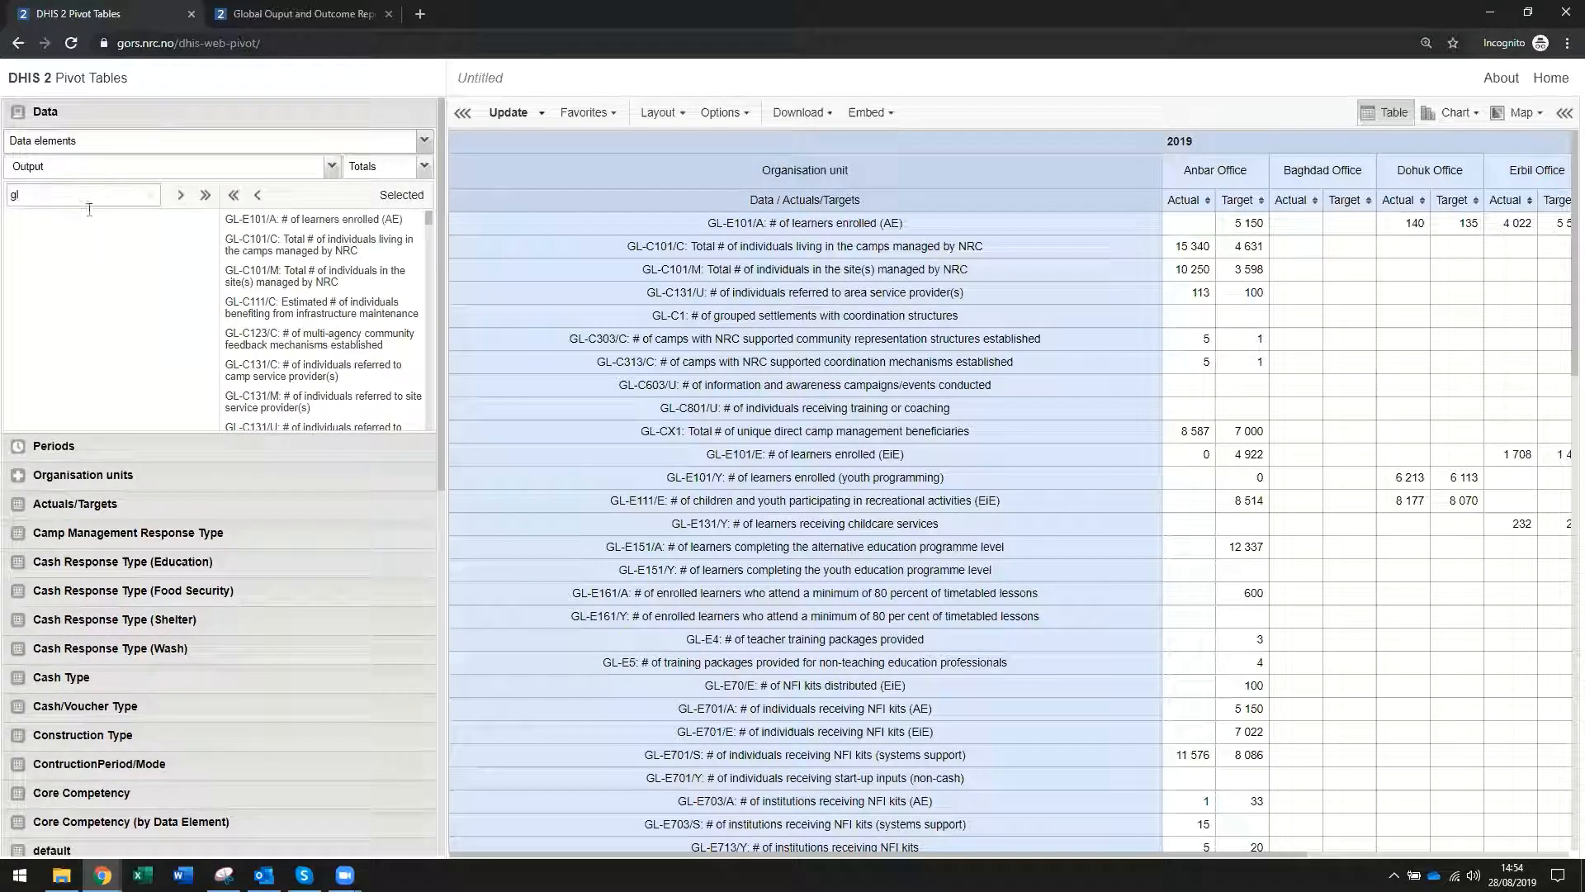
type("gl")
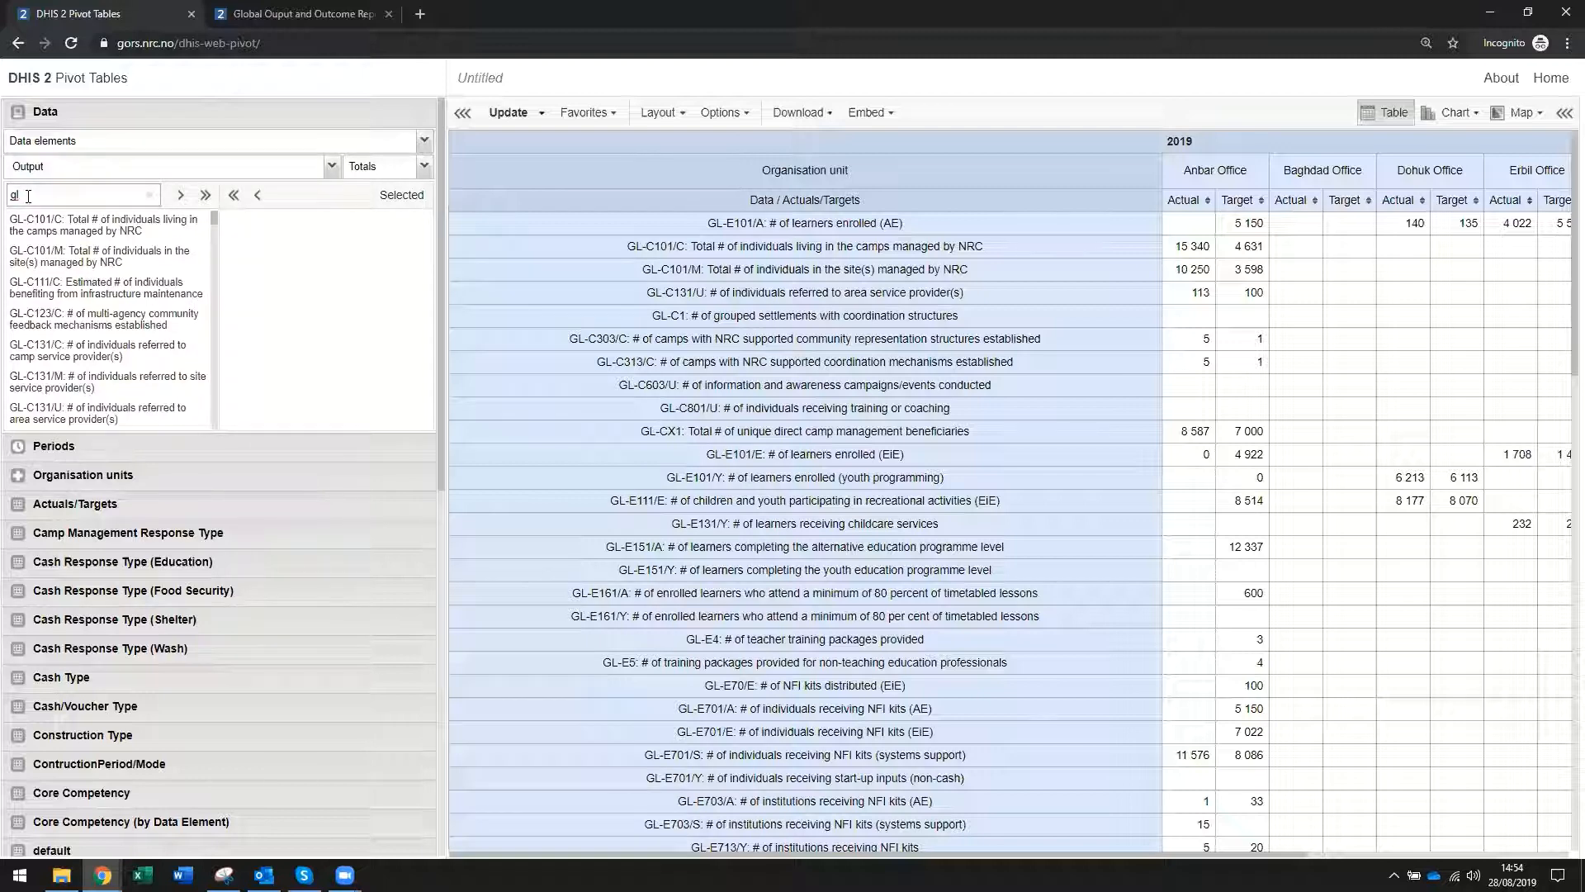
- Filter the output data elements by gl-c and add all matching camp management indicators to the selection
type("o")
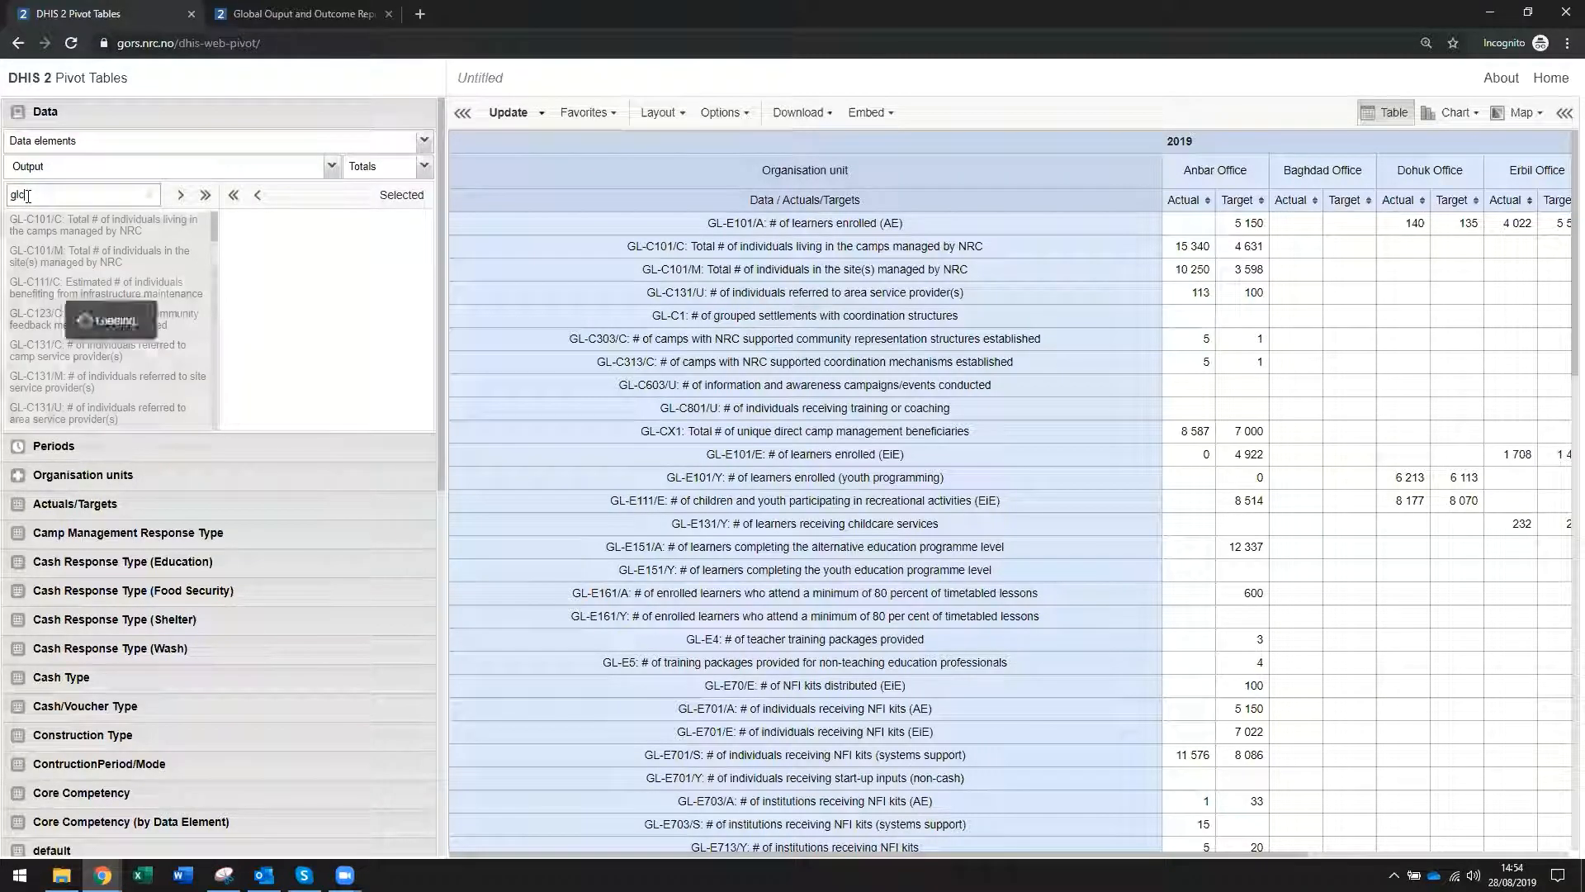
key("BackSpace")
type("-c")
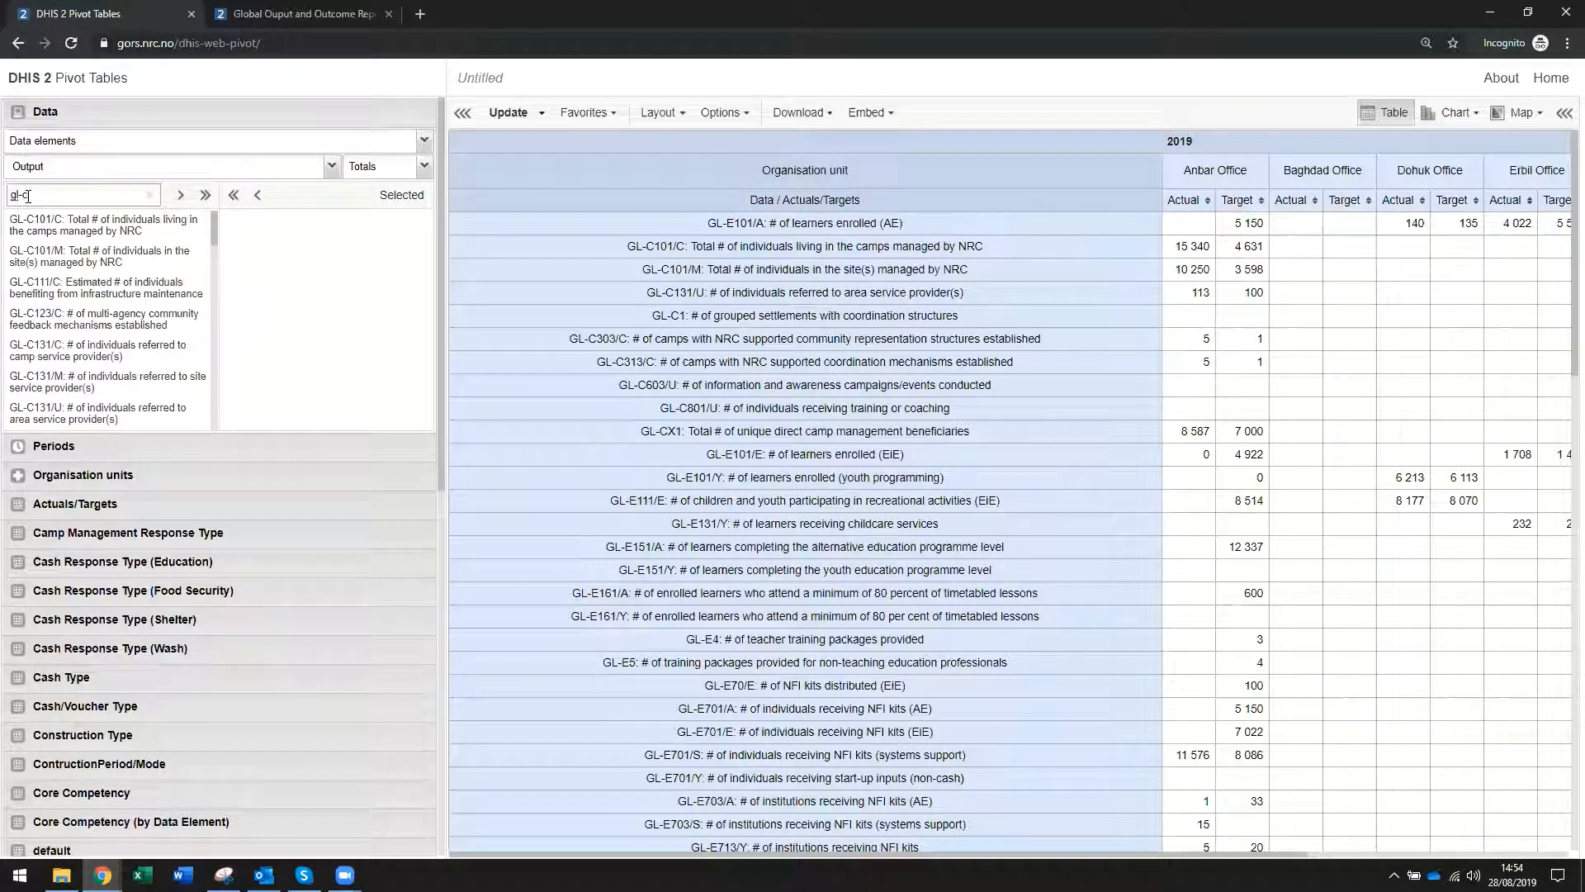
left_click(206, 195)
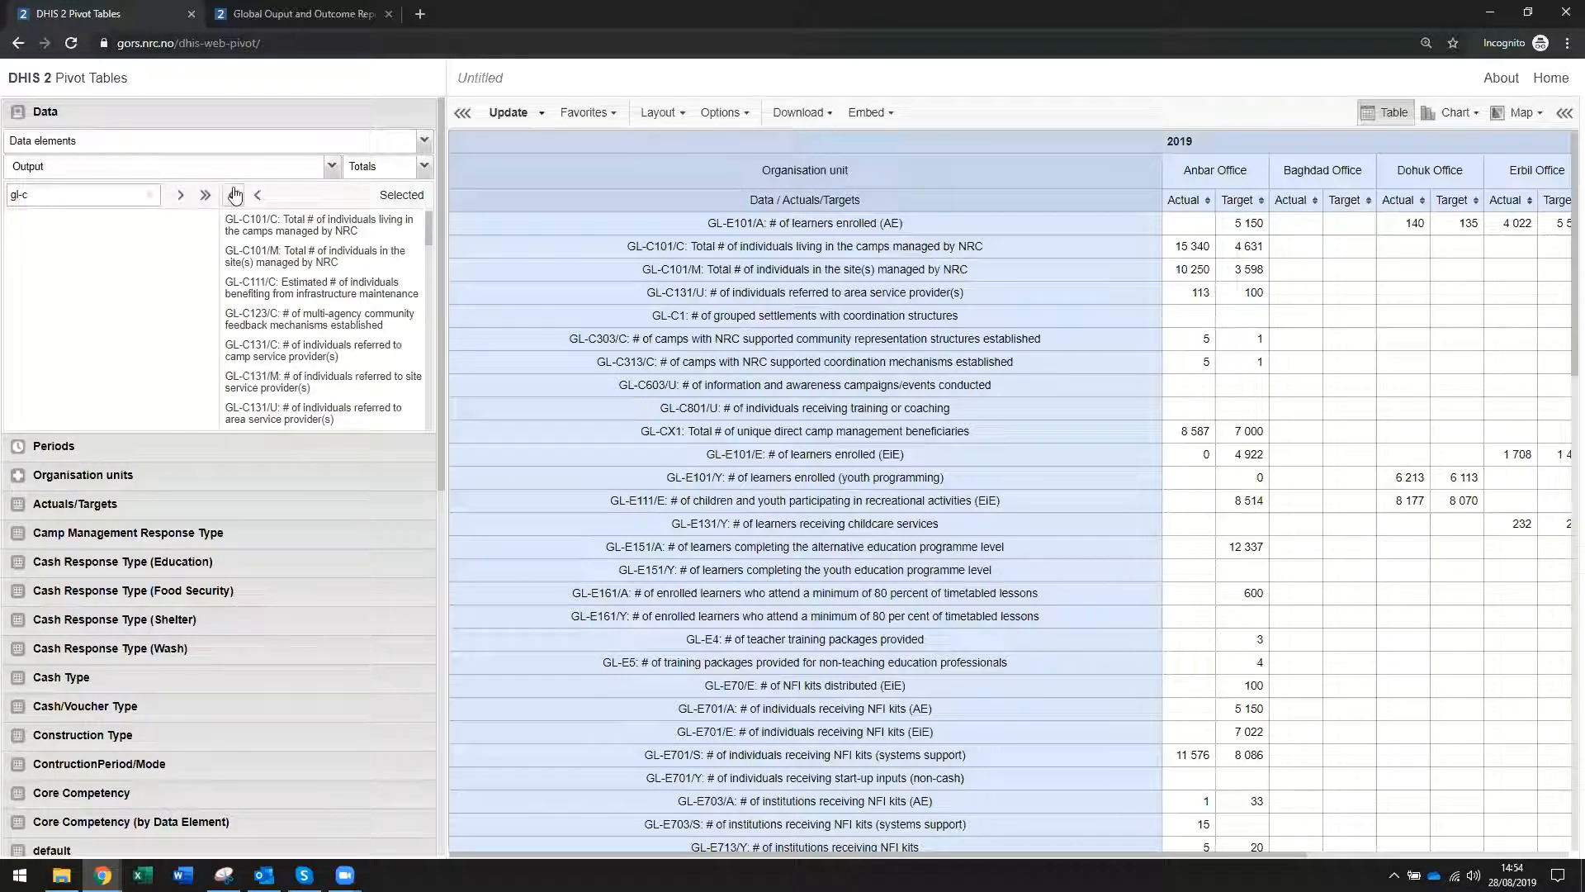
- Replace the selected indicators with all output data elements matching gl-s and update the pivot table
left_click(58, 195)
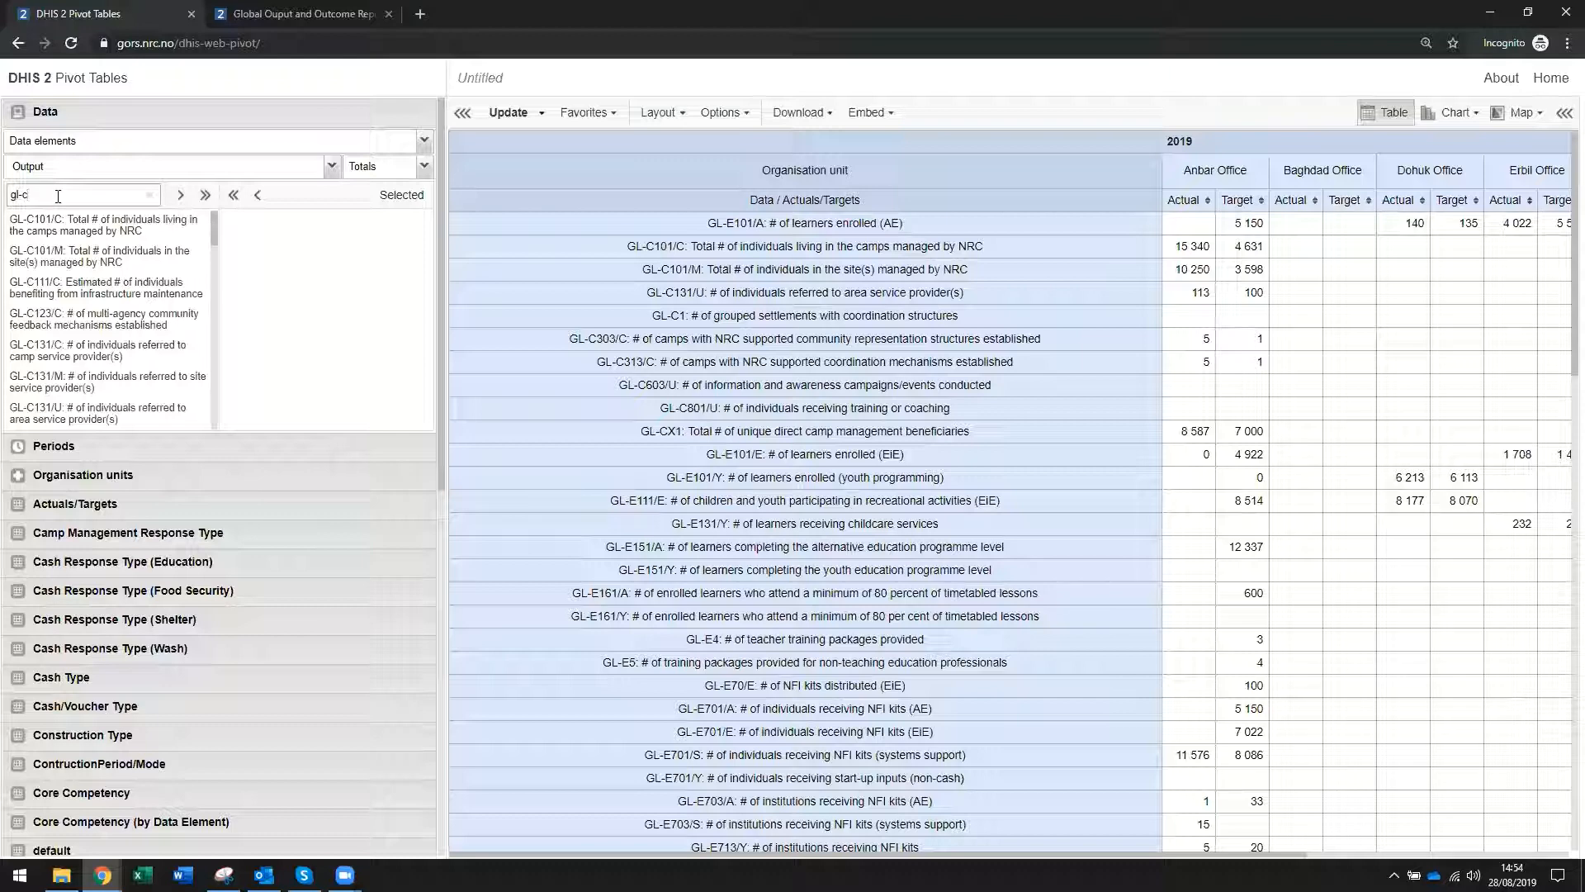
key("BackSpace")
type("f")
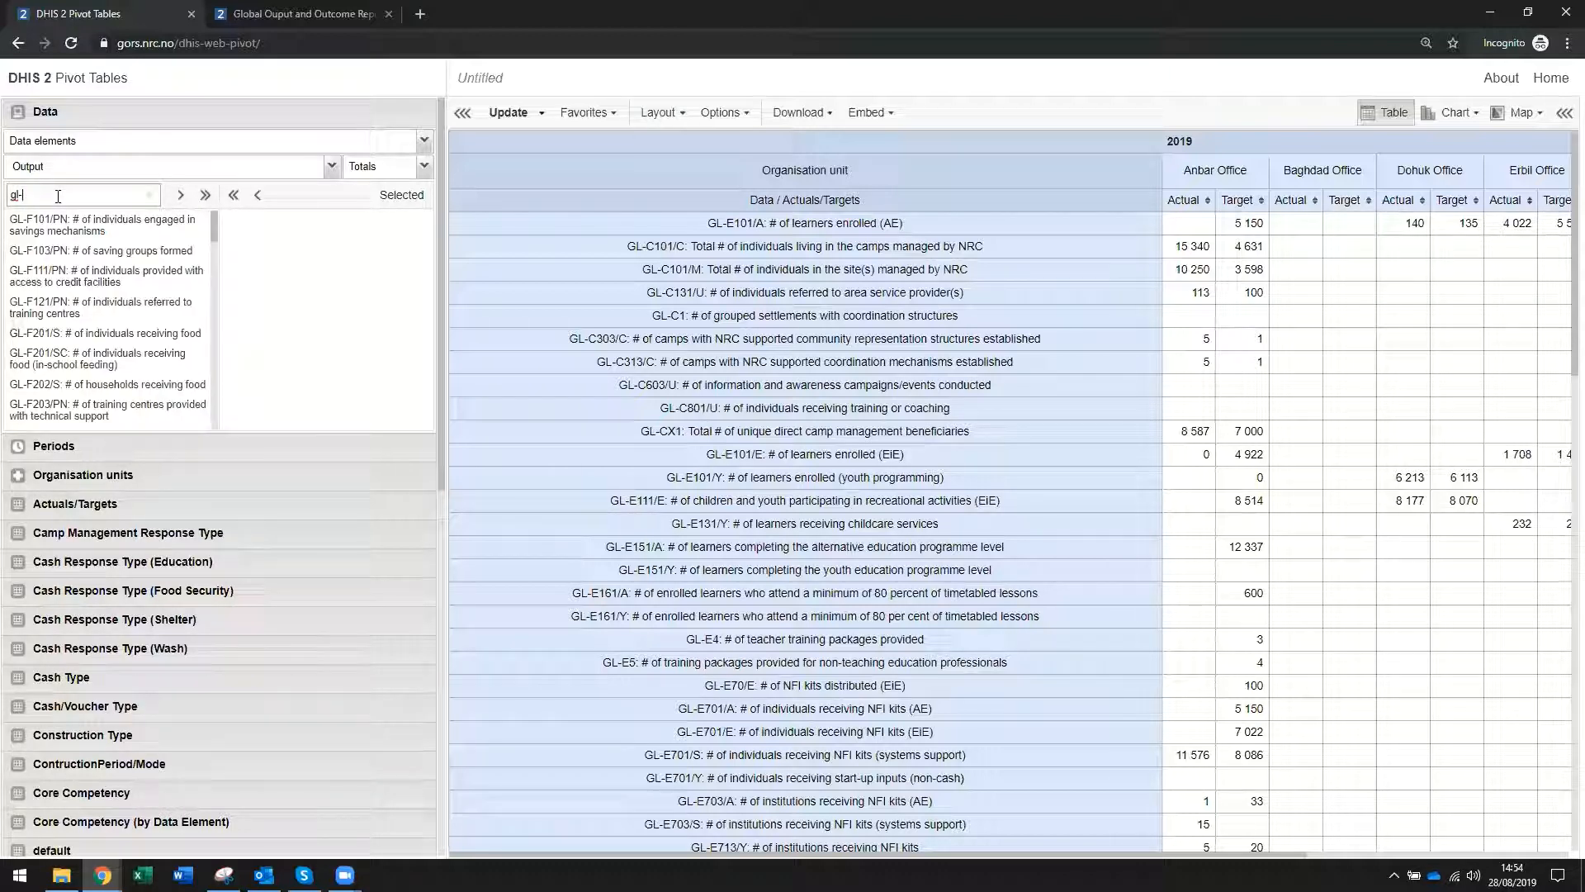
key("BackSpace")
type("s")
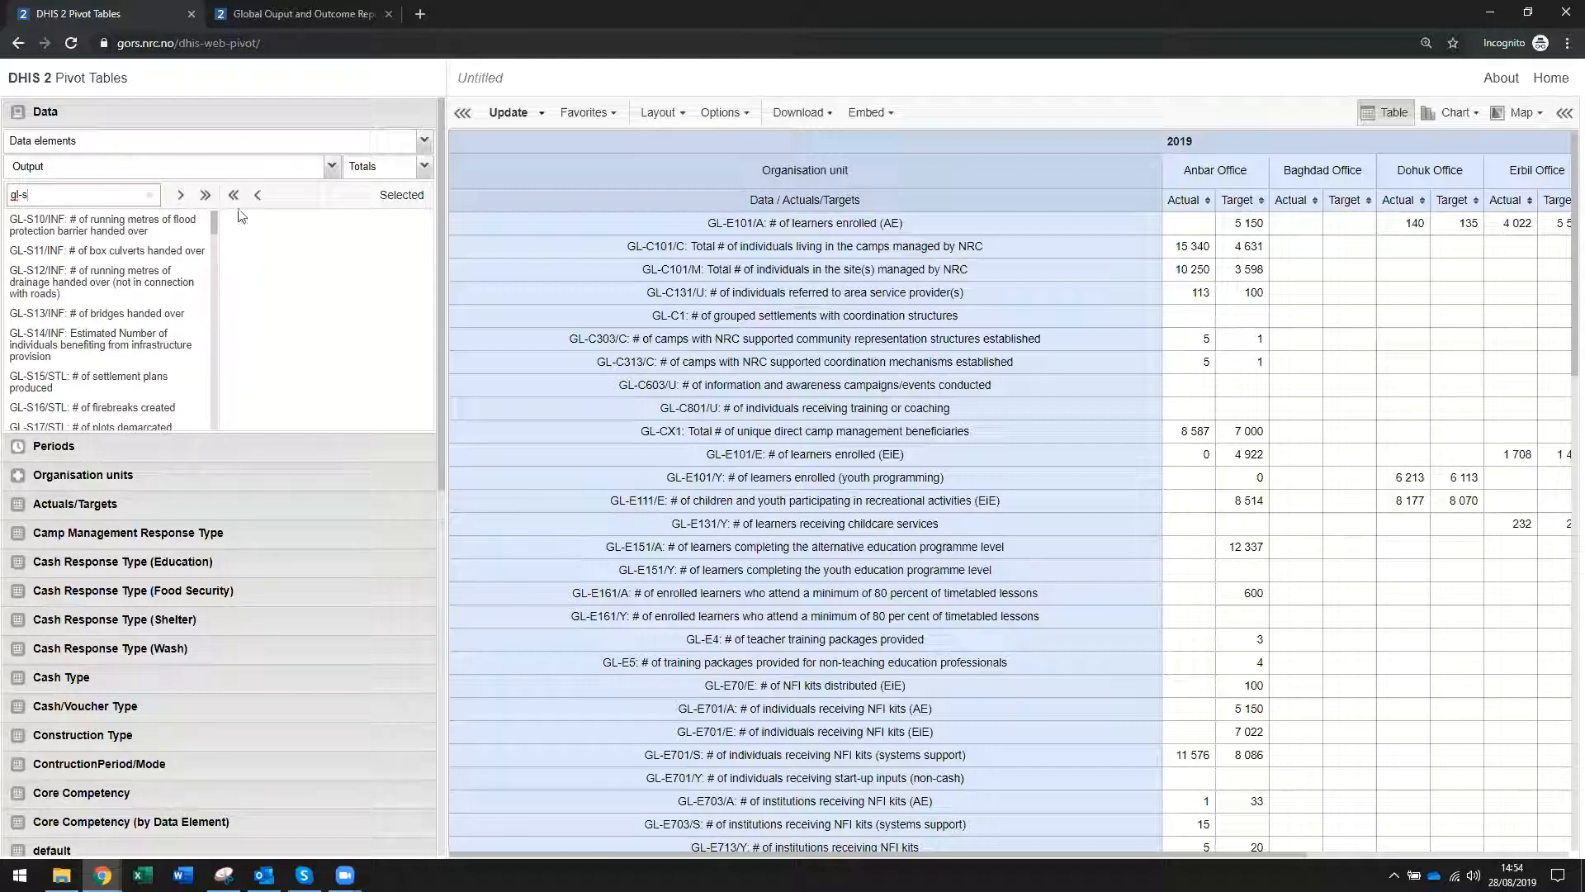
left_click(195, 198)
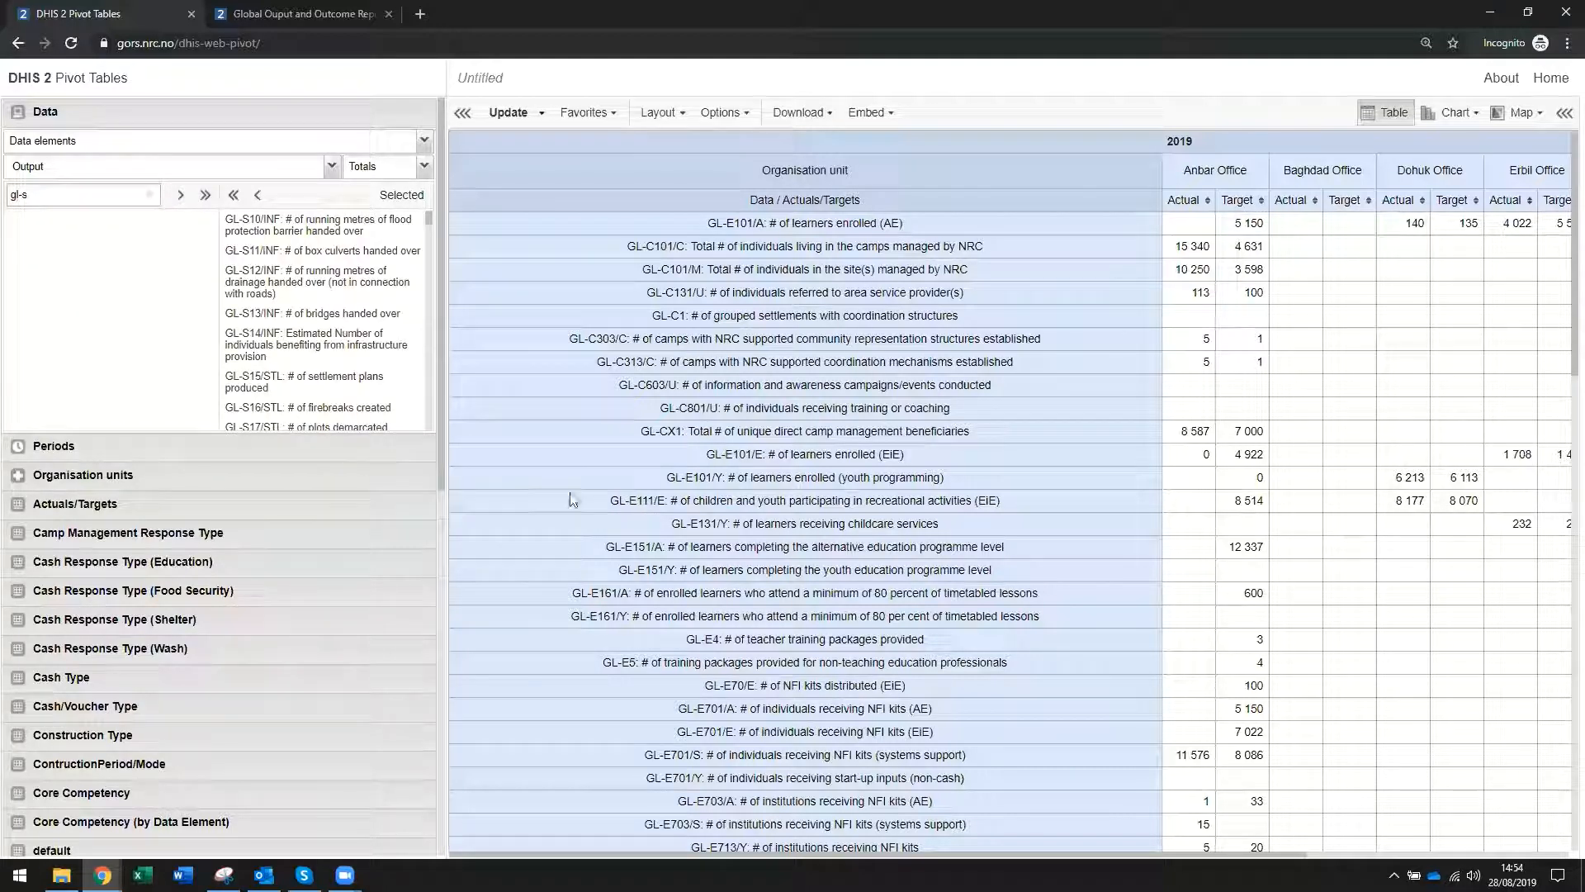
left_click(508, 112)
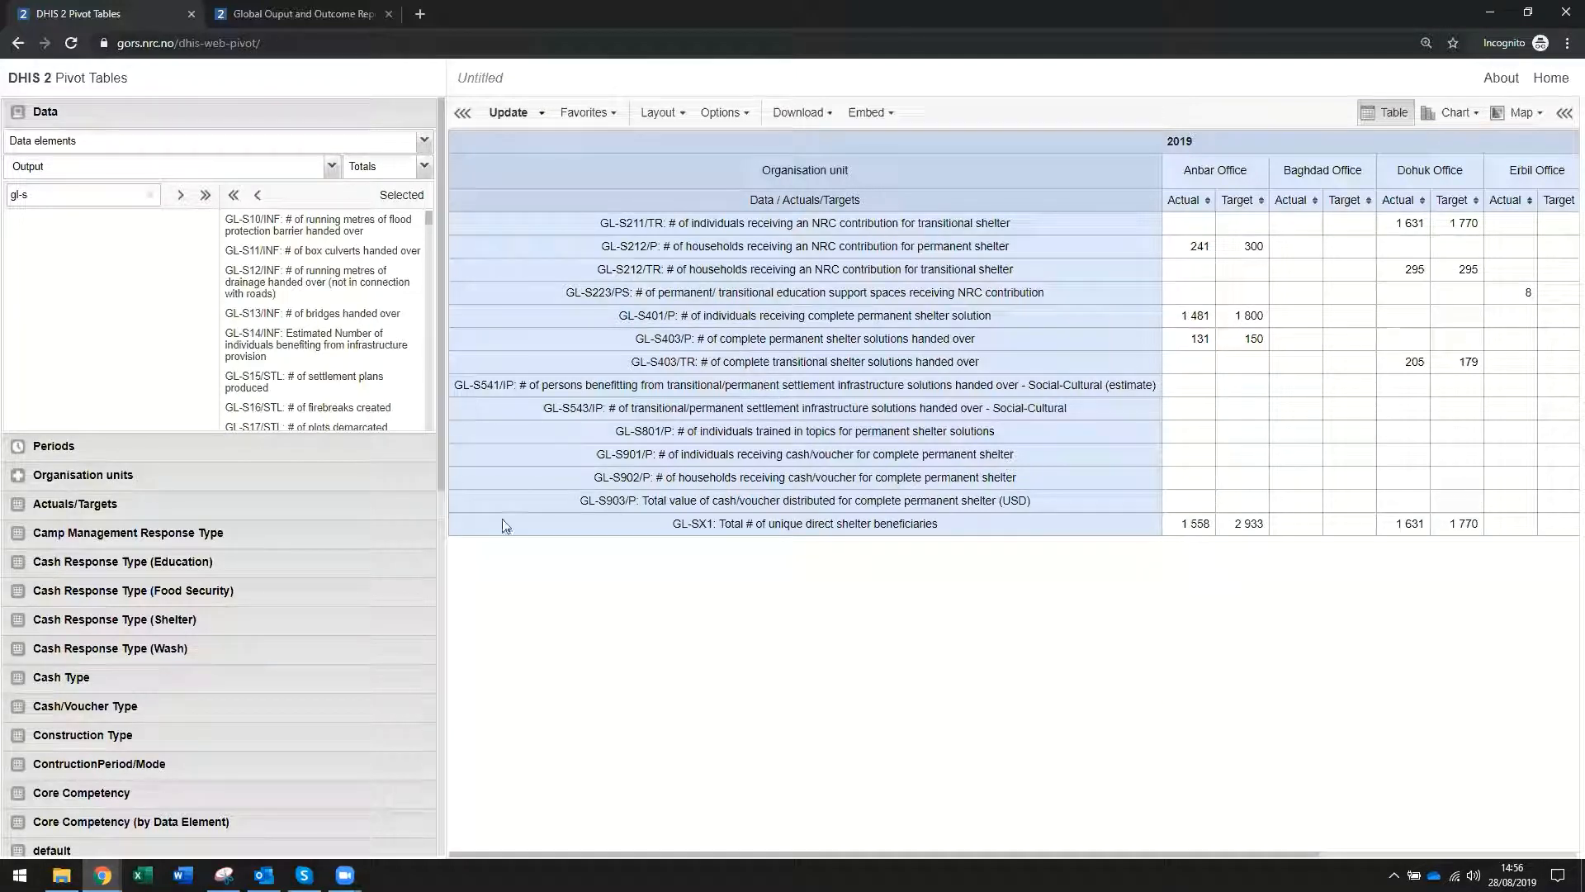
- Switch to the SharePoint window and open the GORS Global Helpdesk's list for submitting issue requests through Request for support
mouse_move(103, 875)
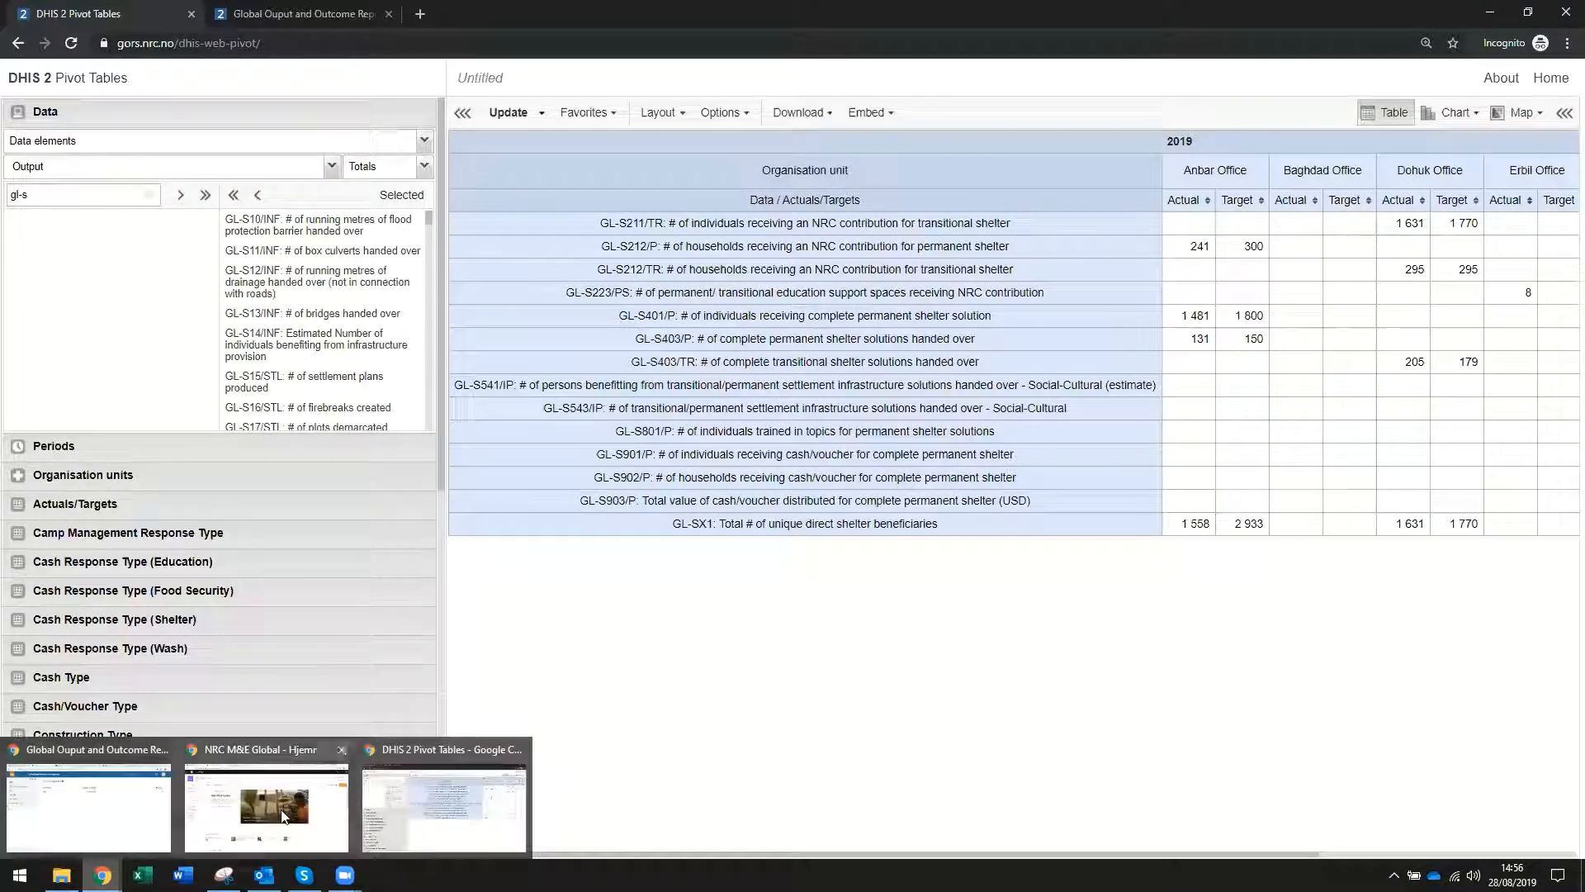
left_click(314, 813)
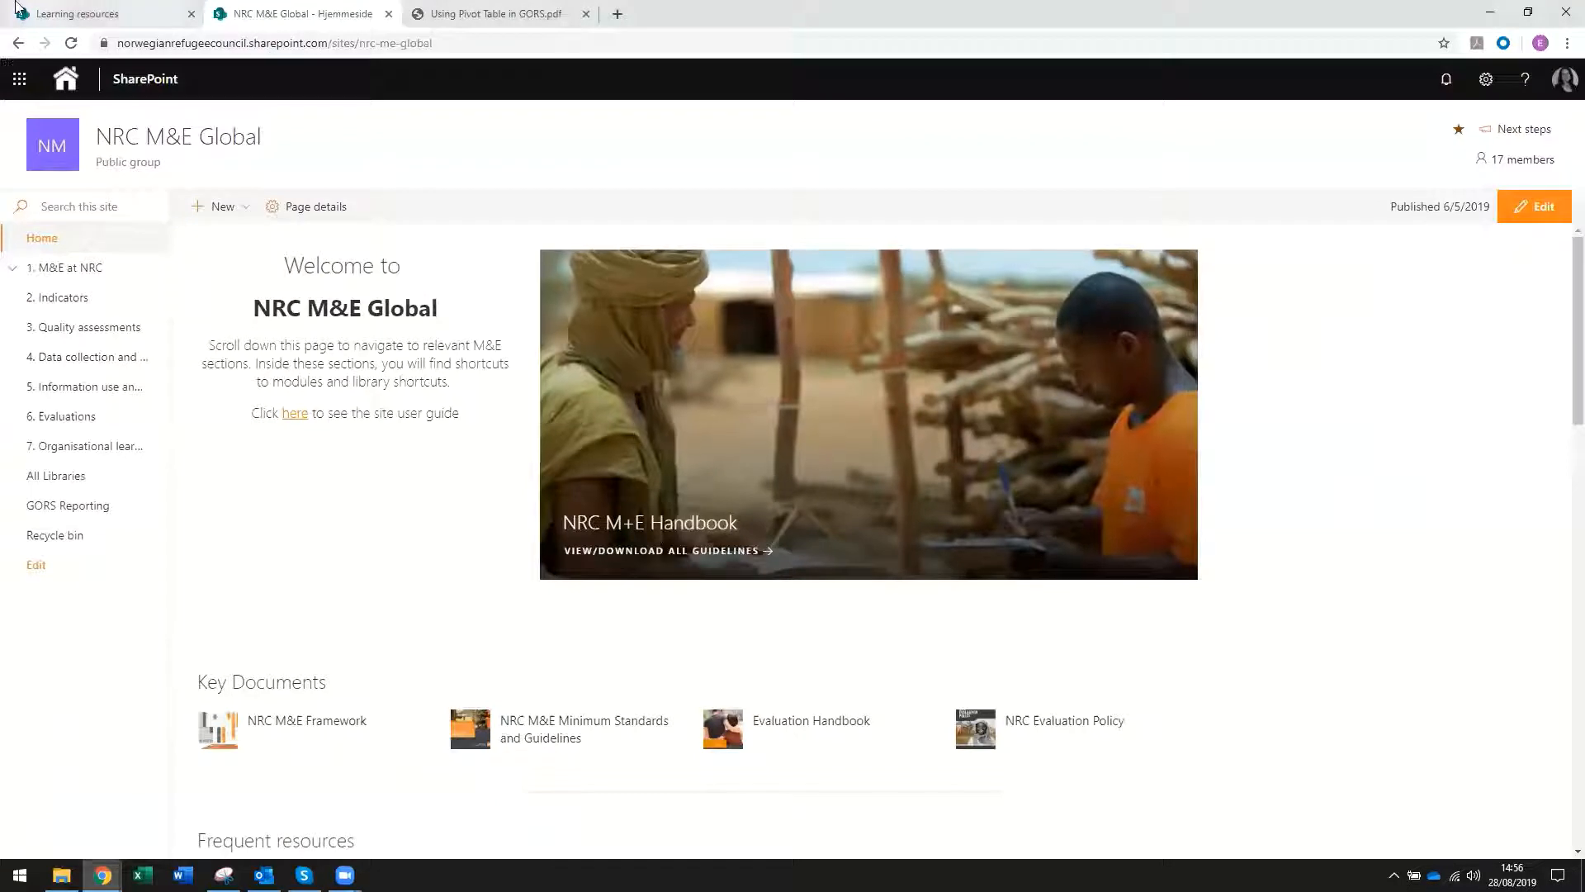
left_click(18, 43)
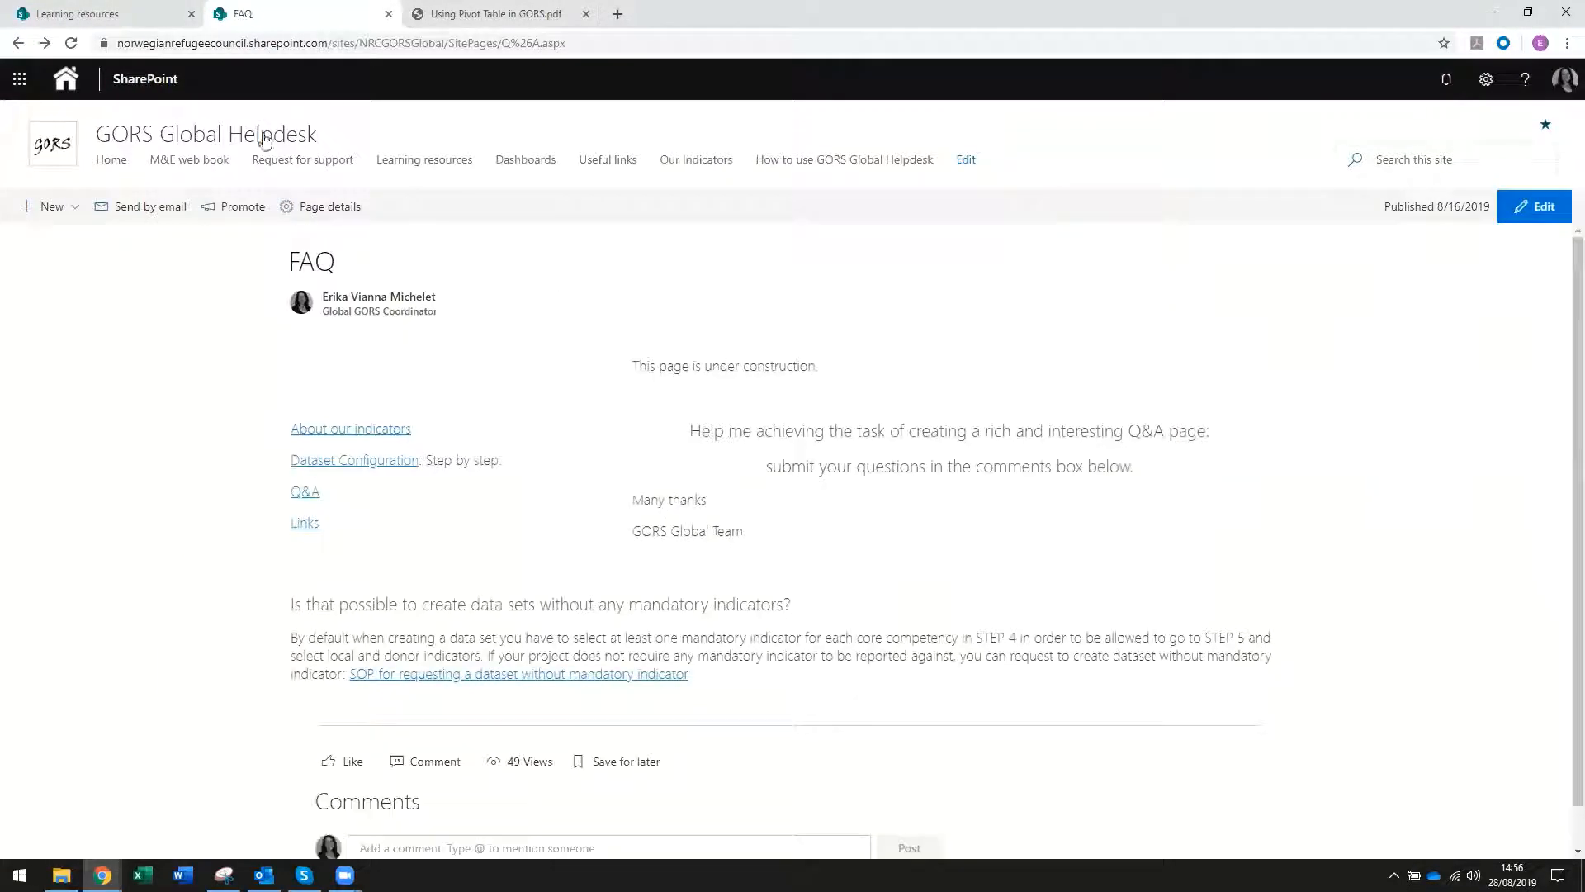
left_click(63, 144)
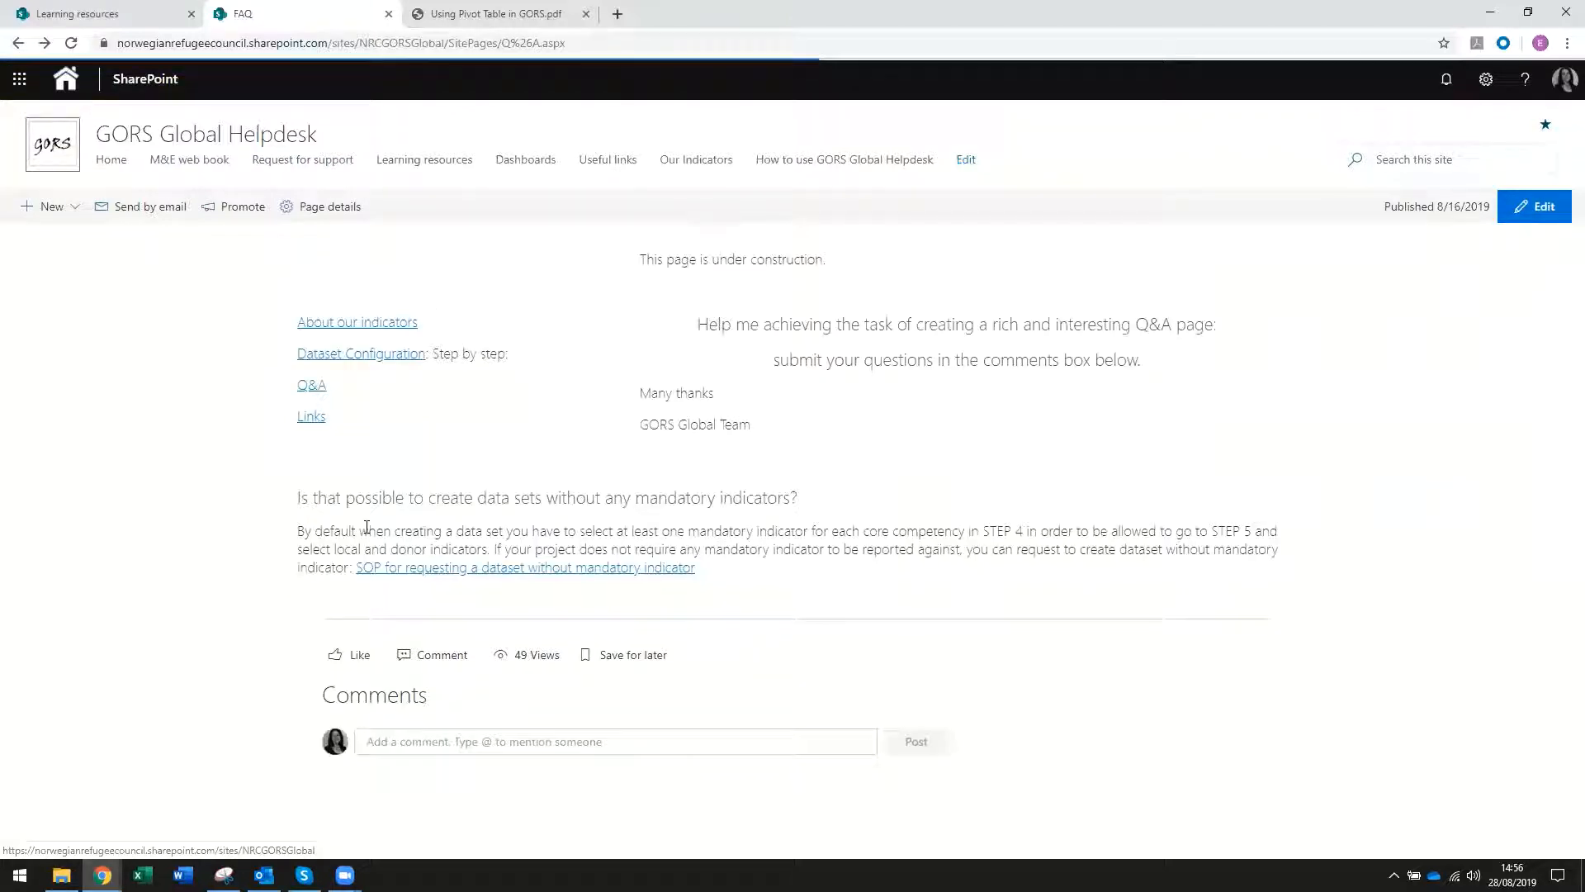
left_click(515, 466)
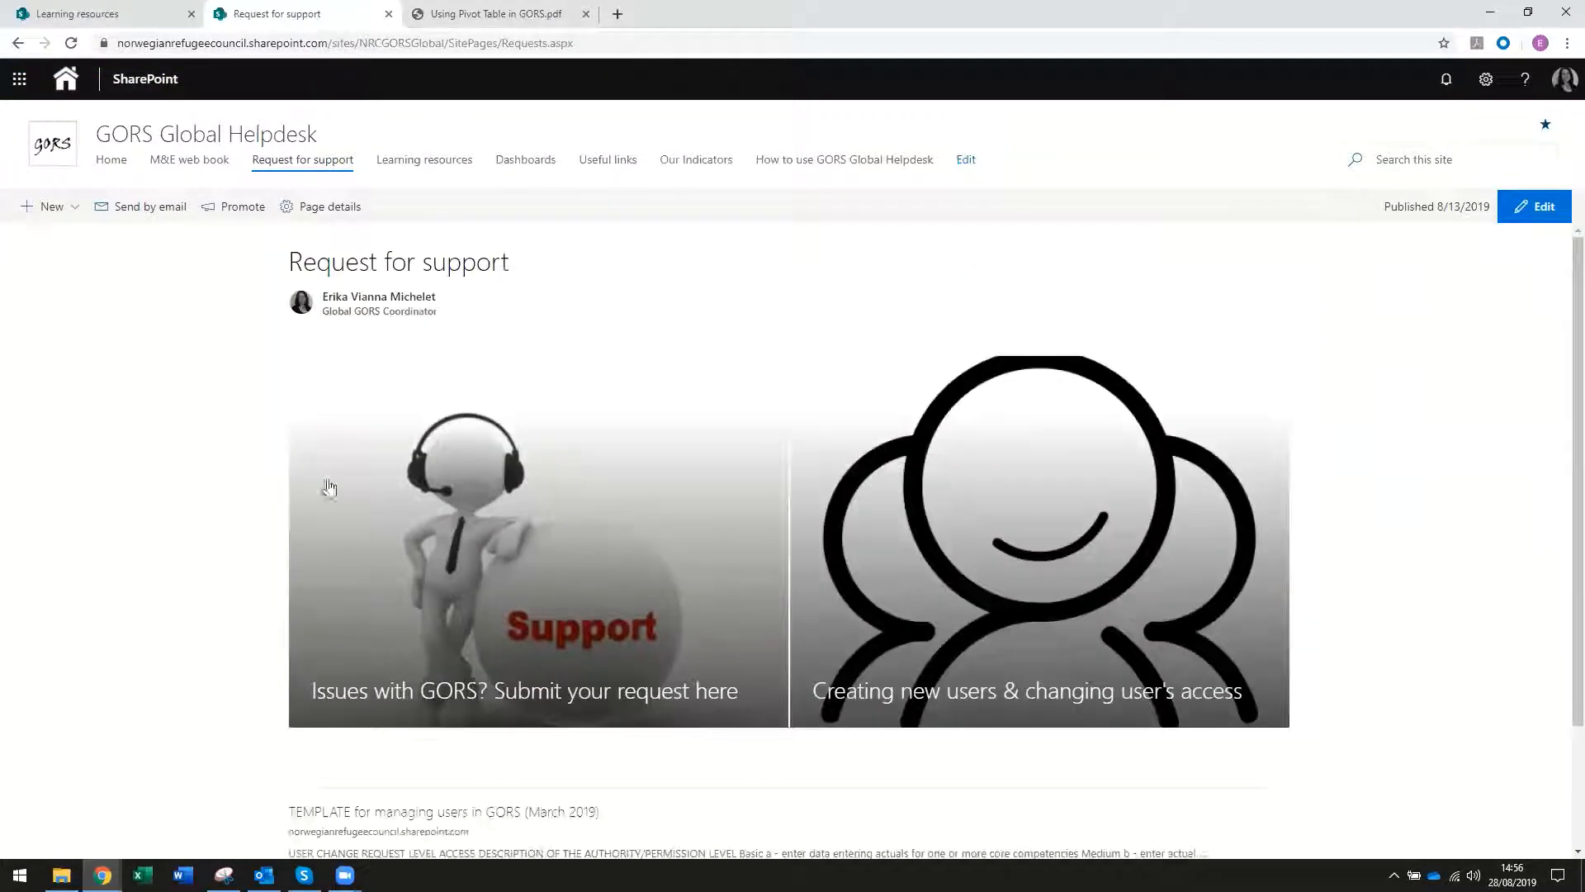
left_click(547, 559)
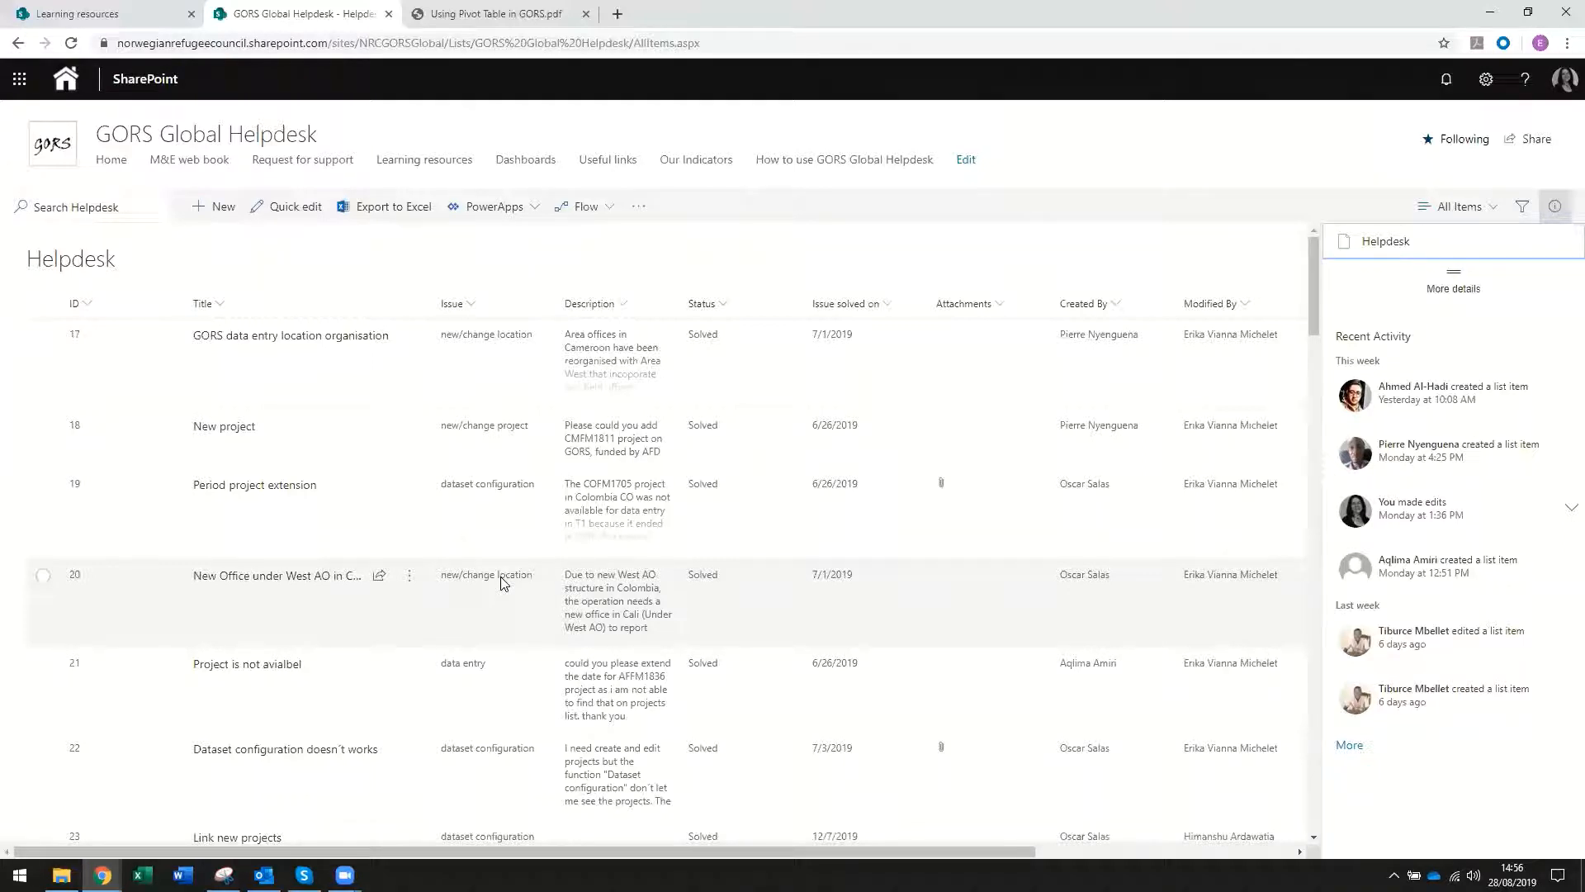
- Start a new helpdesk item, review its issue types, description and attachment fields, and cancel it without saving
left_click(221, 210)
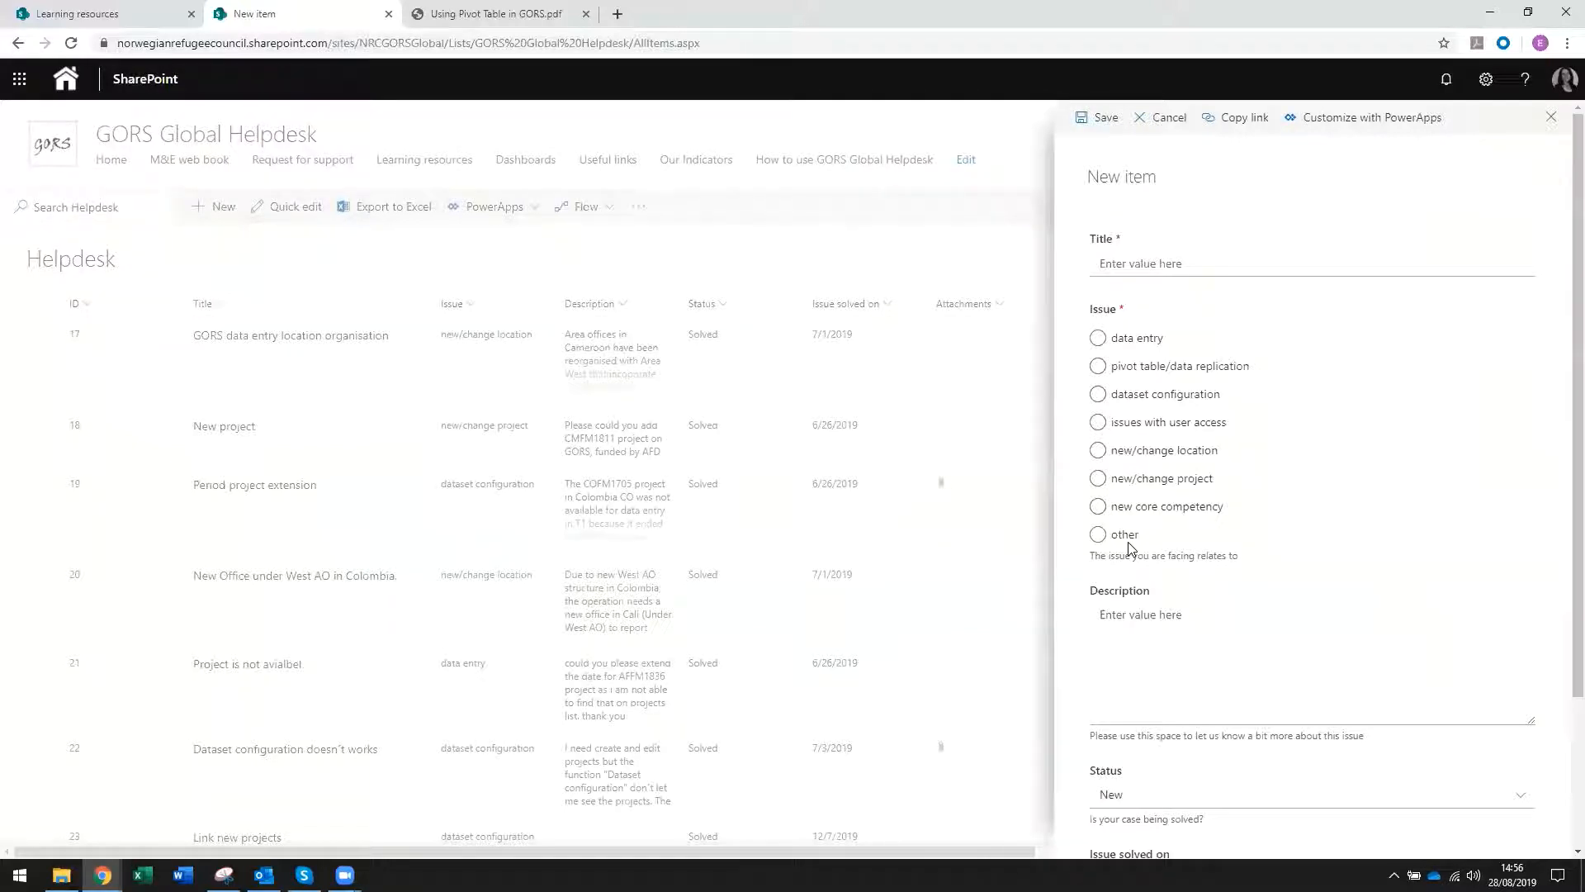
scroll(1159, 657, "down", 3)
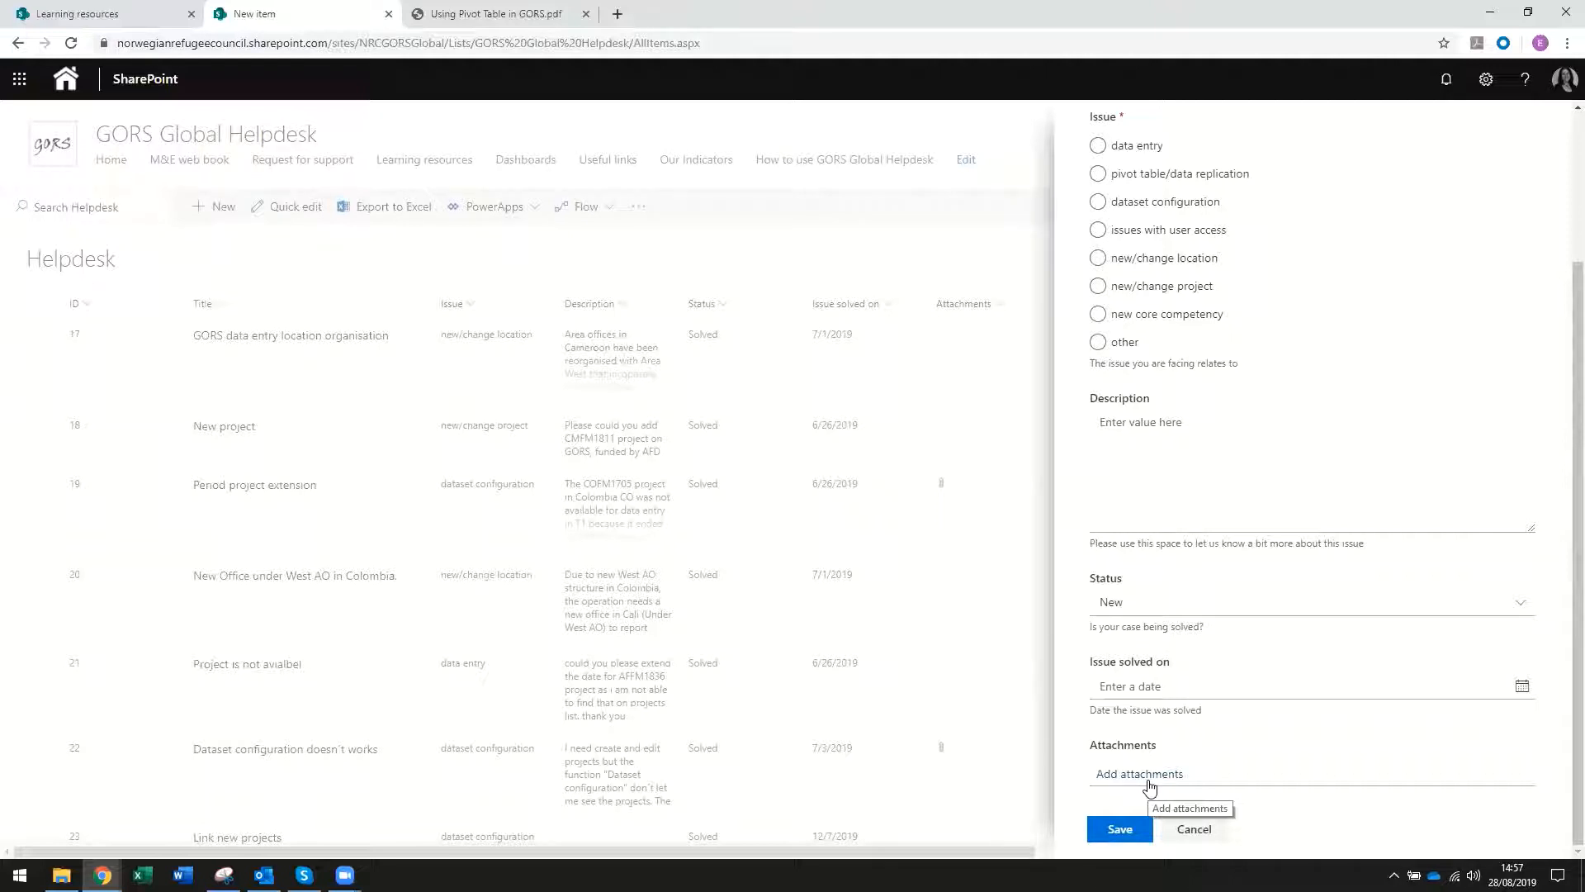
left_click(1194, 829)
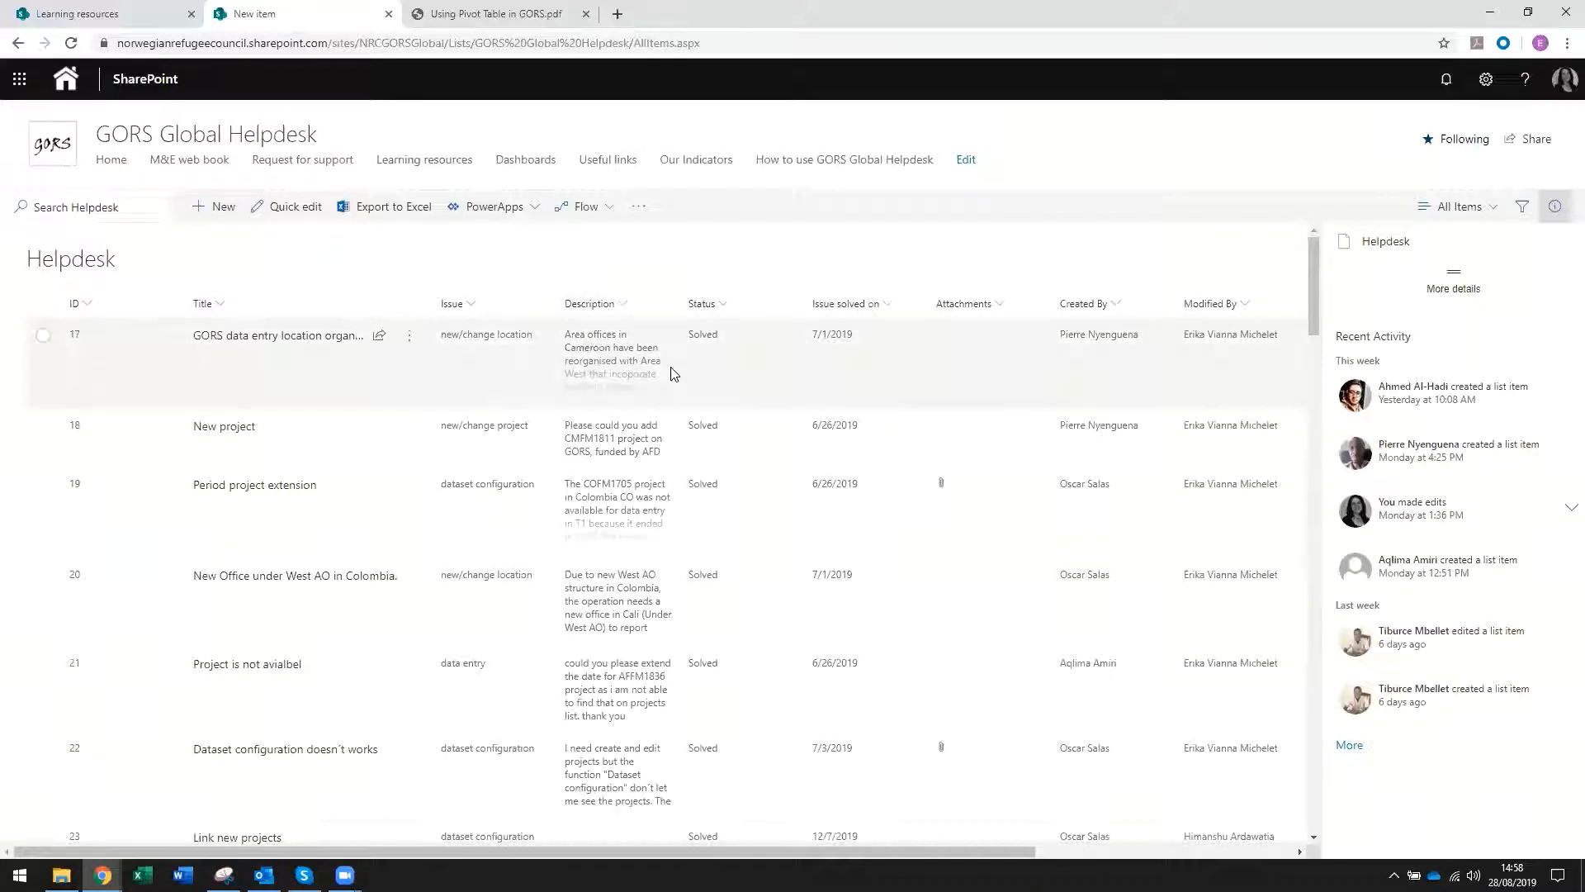
- Read the details of existing helpdesk requests on data entry location organisation, an unavailable project and dataset configuration not working
left_click(644, 372)
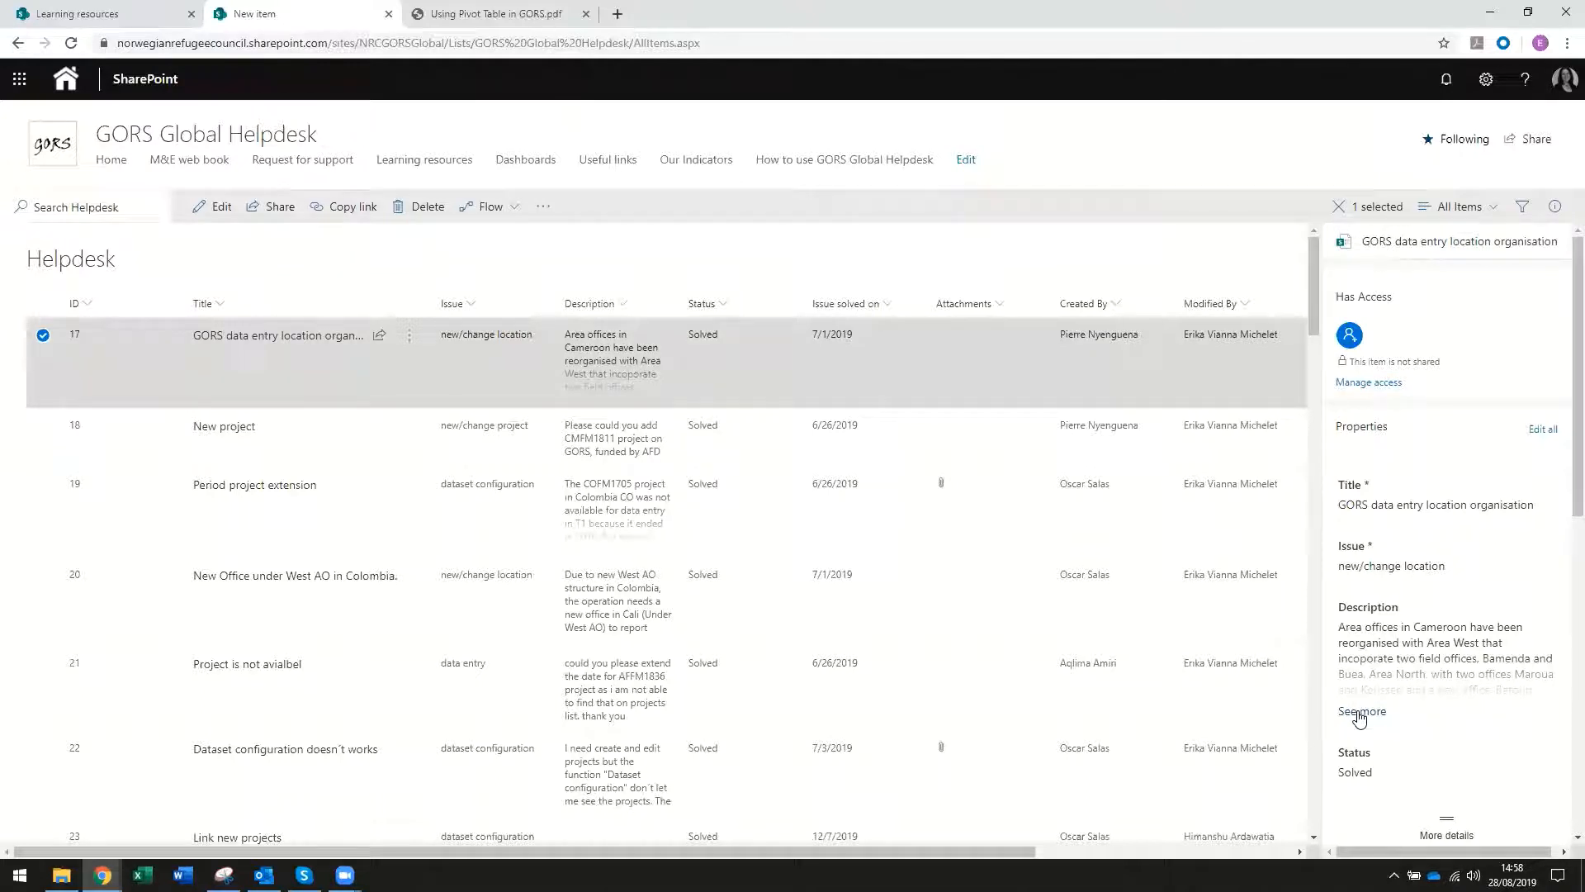
left_click(1362, 713)
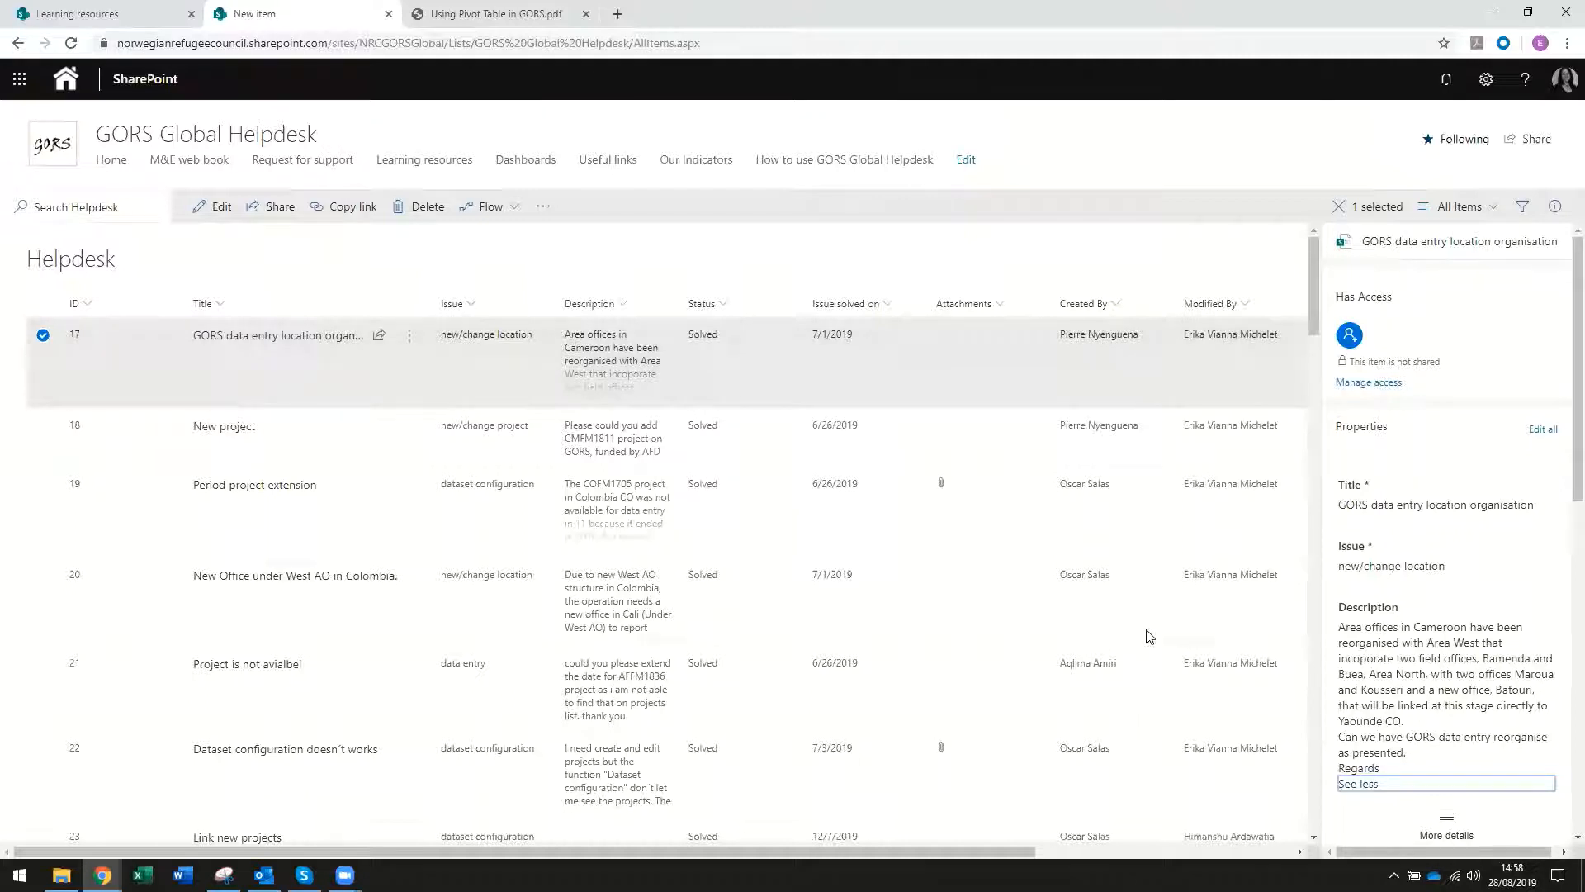
left_click(606, 706)
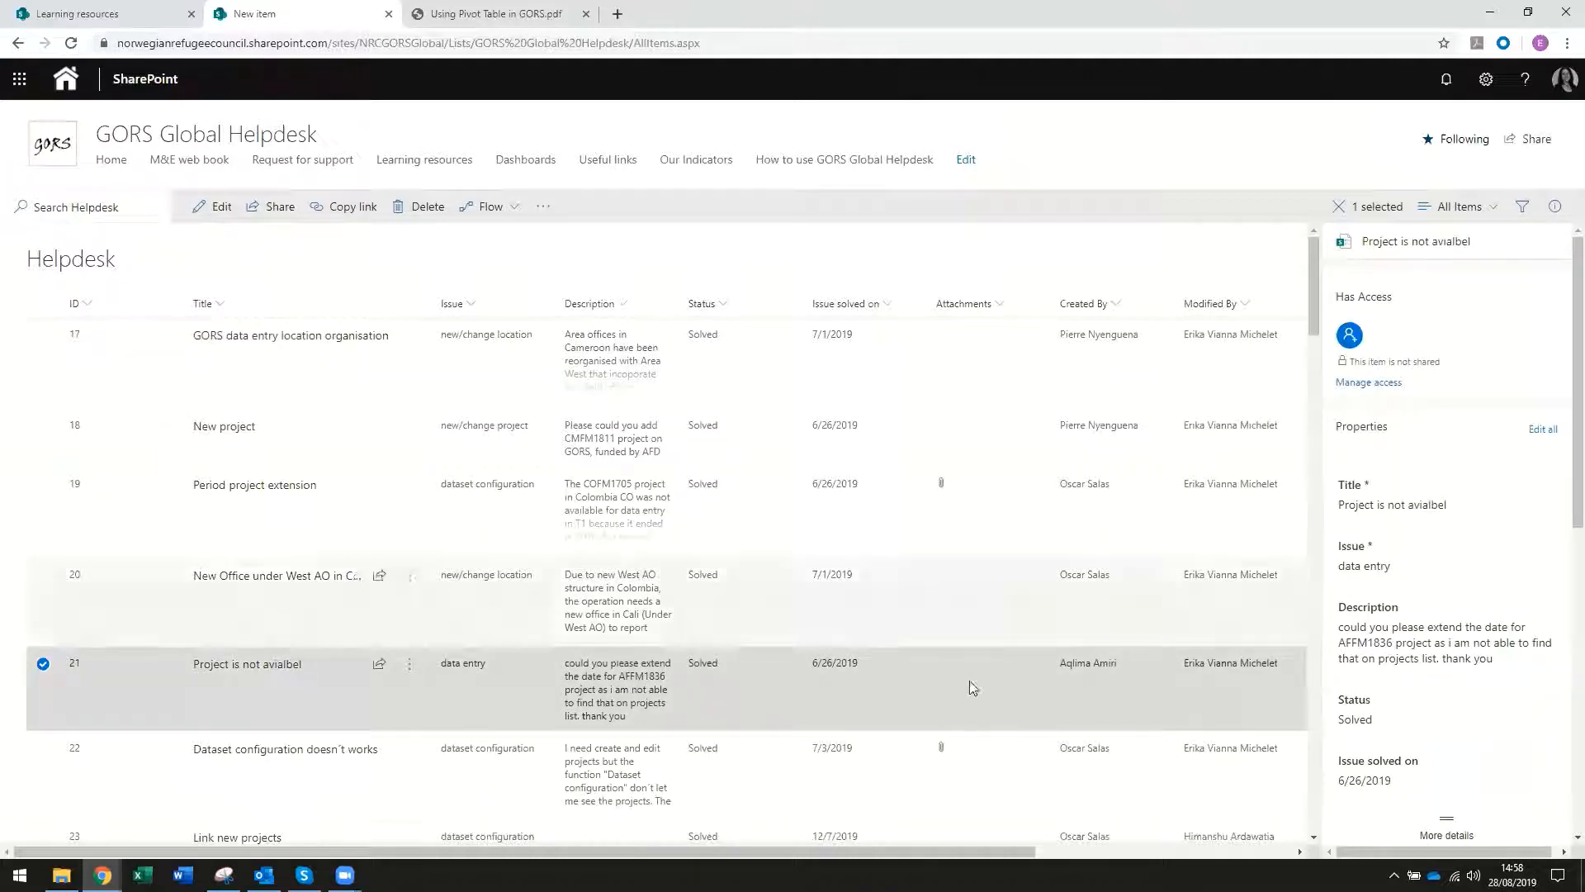
left_click(295, 758)
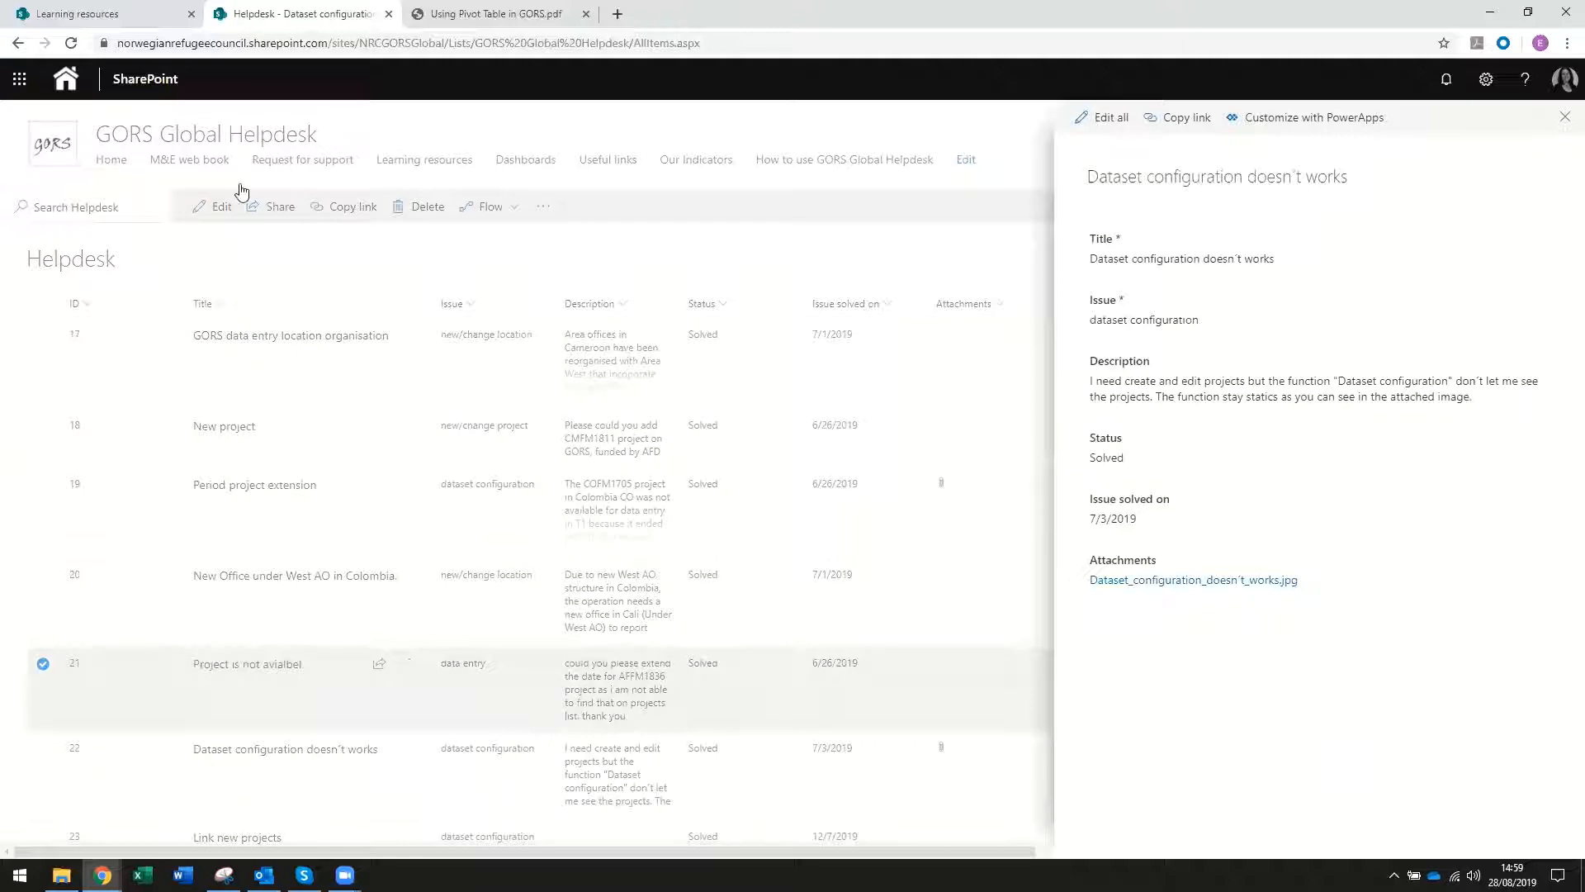
left_click(203, 378)
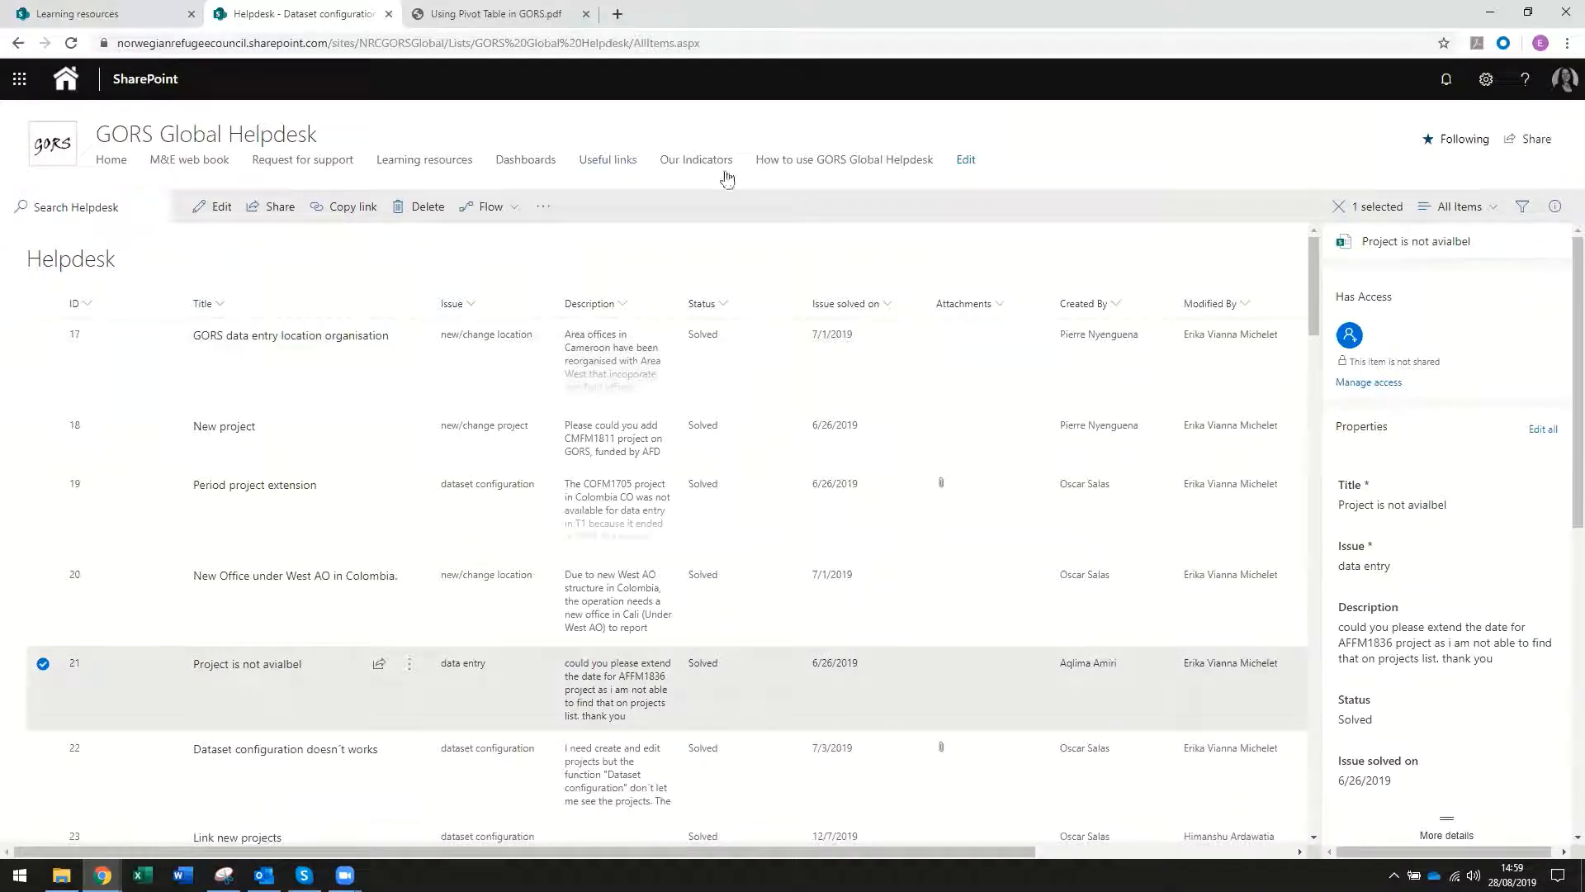
- Open the GORS Global Helpdesk's FAQ page and look through it down to the comments section
left_click(428, 162)
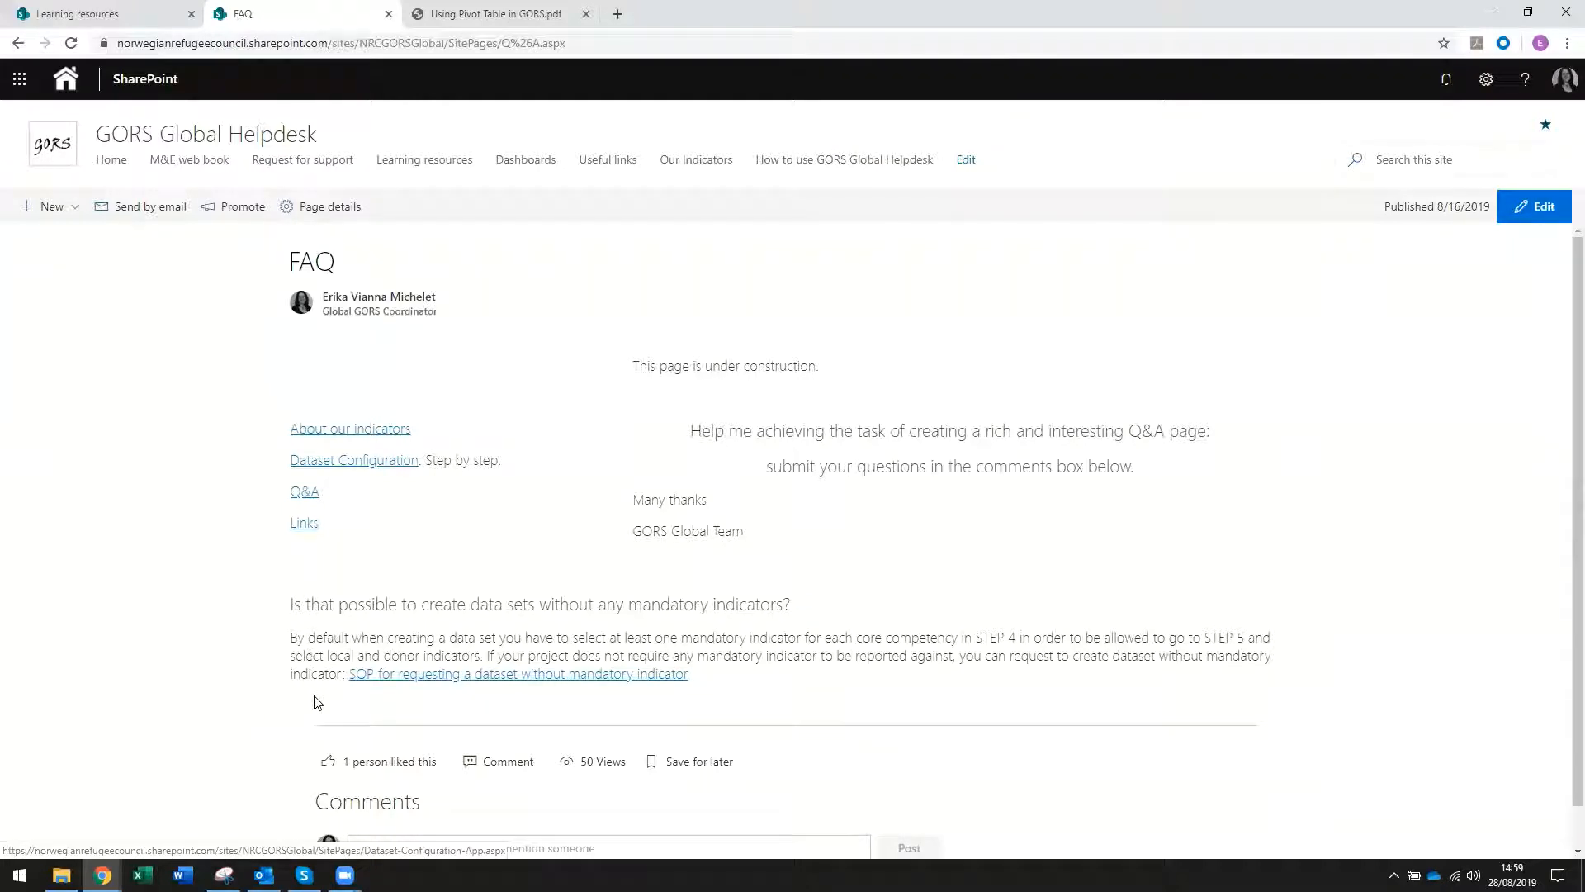
scroll(248, 726, "down", 1)
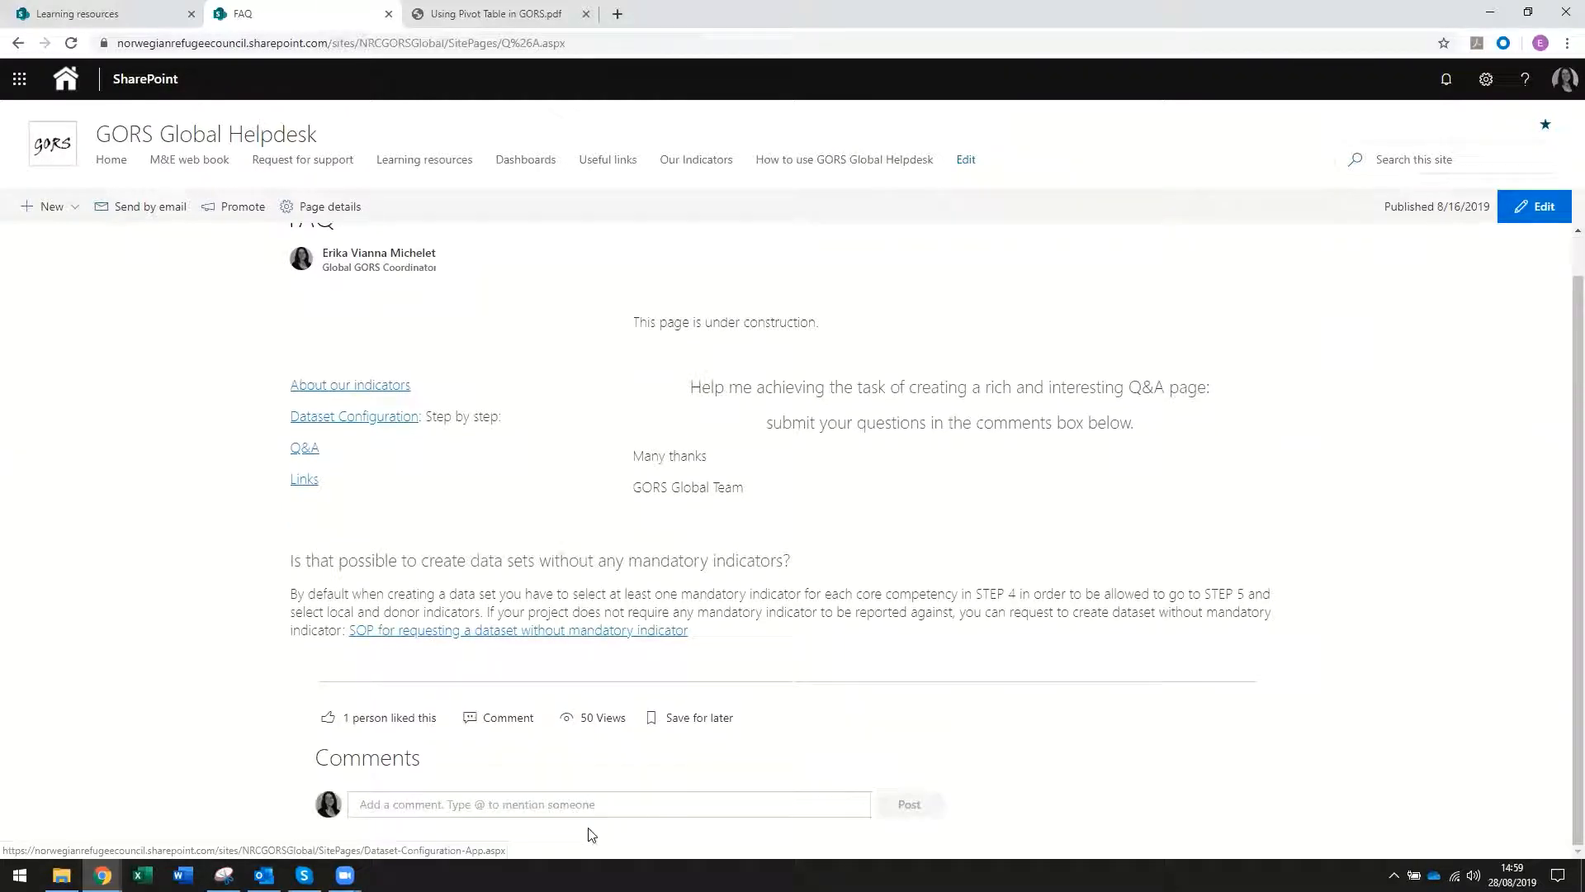